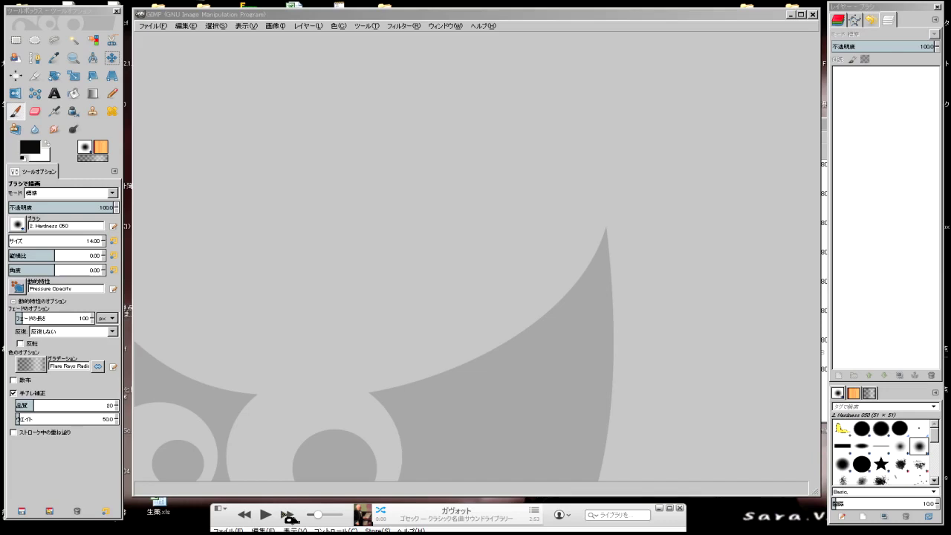
Step: Start the music player and create a new blank 800×600 px image
left_click(266, 514)
left_click(152, 25)
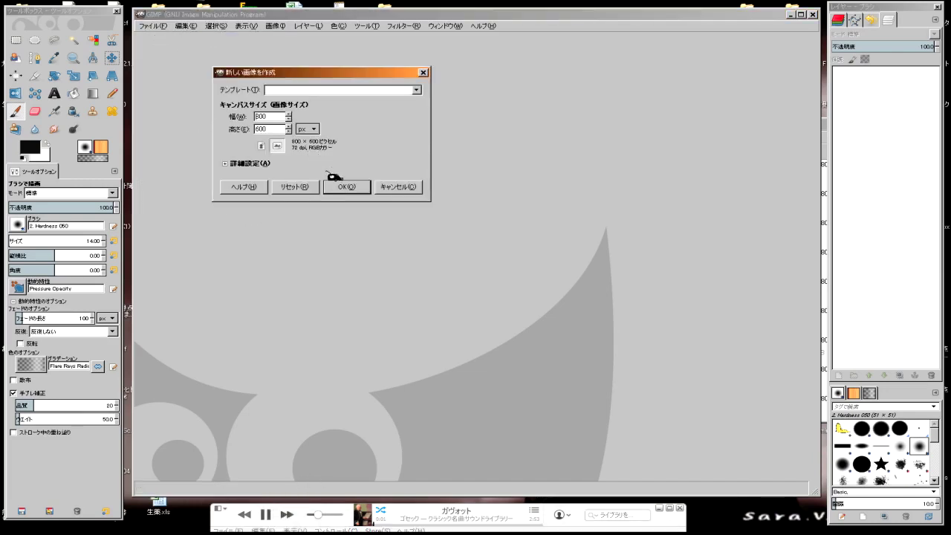
left_click(345, 189)
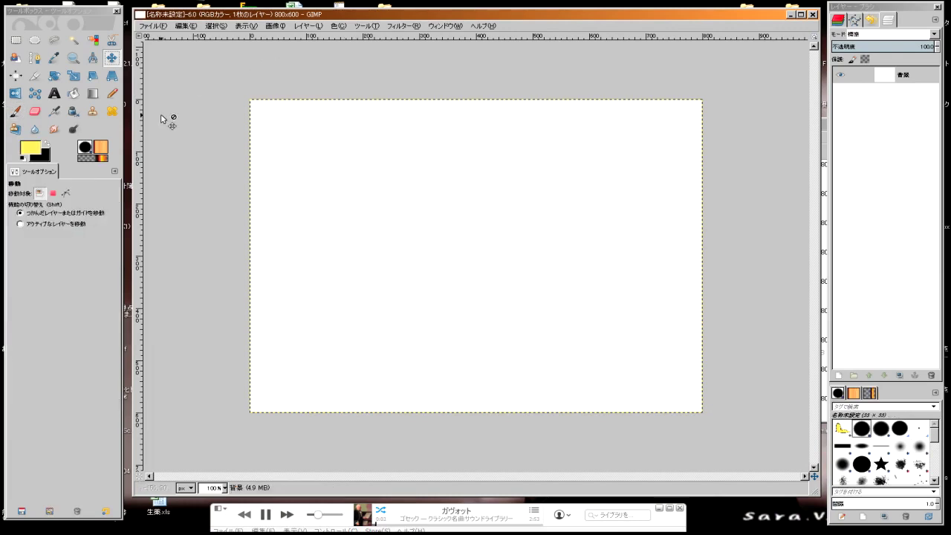
Step: Select the Ink tool with black as foreground and handwrite アザラシ
left_click(73, 110)
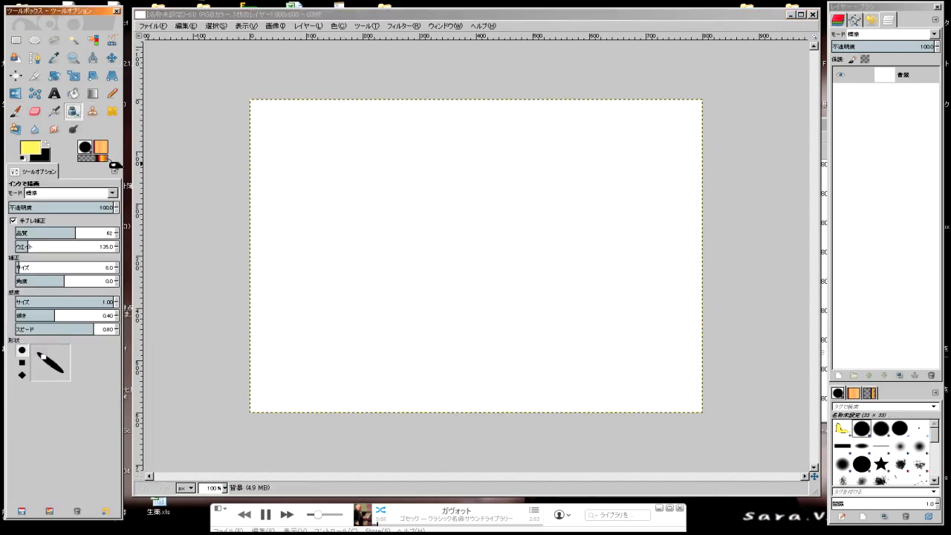
left_click(47, 144)
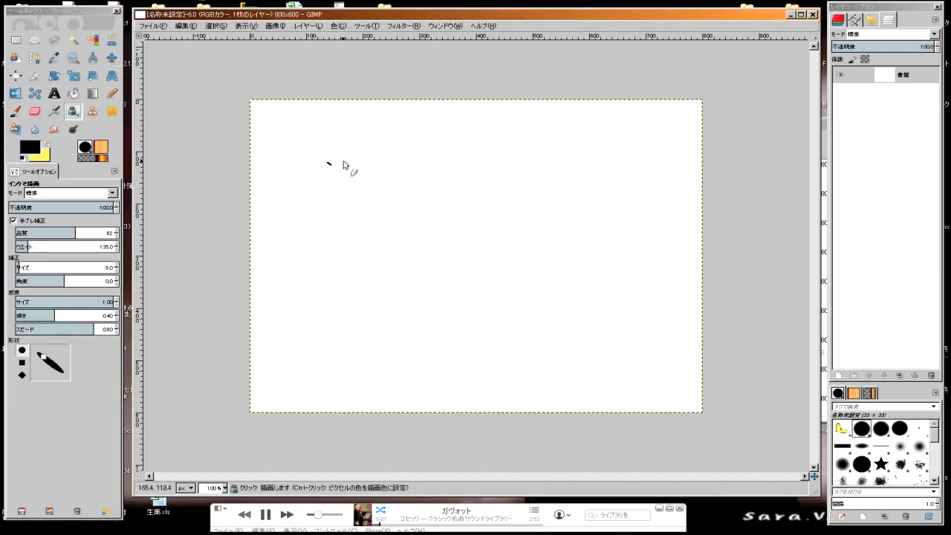
mouse_move(329, 162)
left_mouse_down()
mouse_move(379, 172)
mouse_move(363, 199)
mouse_move(425, 173)
left_mouse_up()
mouse_move(401, 162)
left_mouse_down()
mouse_move(406, 201)
mouse_move(429, 167)
mouse_move(452, 162)
mouse_move(436, 198)
left_mouse_up()
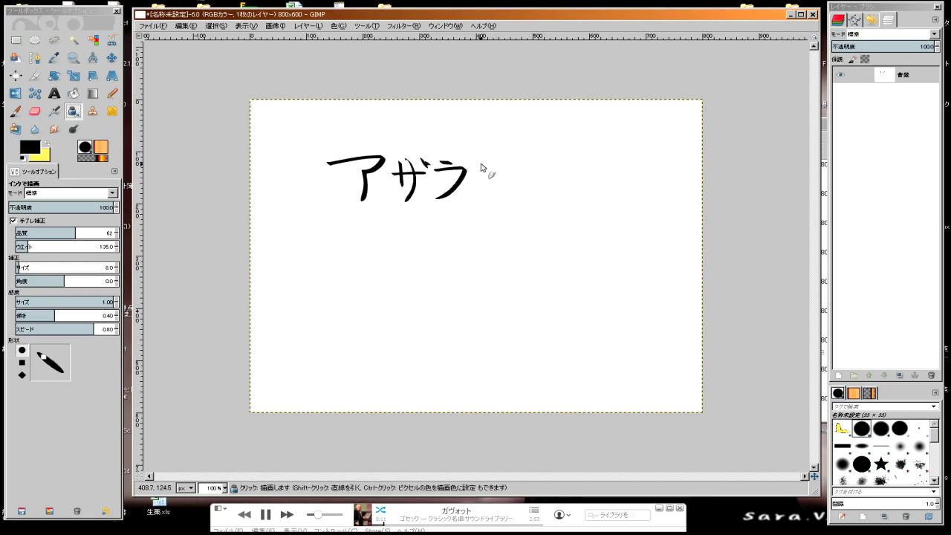
left_click_drag(482, 163, 491, 169)
mouse_move(482, 173)
left_mouse_down()
mouse_move(492, 180)
mouse_move(520, 162)
left_mouse_up()
Step: Handwrite お絵描き beneath アザラシ and start a curved stroke below it
mouse_move(409, 239)
left_mouse_down()
mouse_move(428, 236)
mouse_move(416, 272)
left_mouse_up()
mouse_move(413, 261)
left_mouse_down()
mouse_move(439, 269)
mouse_move(466, 250)
mouse_move(467, 272)
mouse_move(455, 276)
left_mouse_up()
mouse_move(480, 227)
left_mouse_down()
mouse_move(466, 255)
mouse_move(475, 246)
left_mouse_up()
left_click_drag(484, 232, 491, 248)
mouse_move(474, 256)
left_mouse_down()
mouse_move(497, 254)
mouse_move(496, 269)
left_mouse_up()
left_click_drag(492, 259, 496, 265)
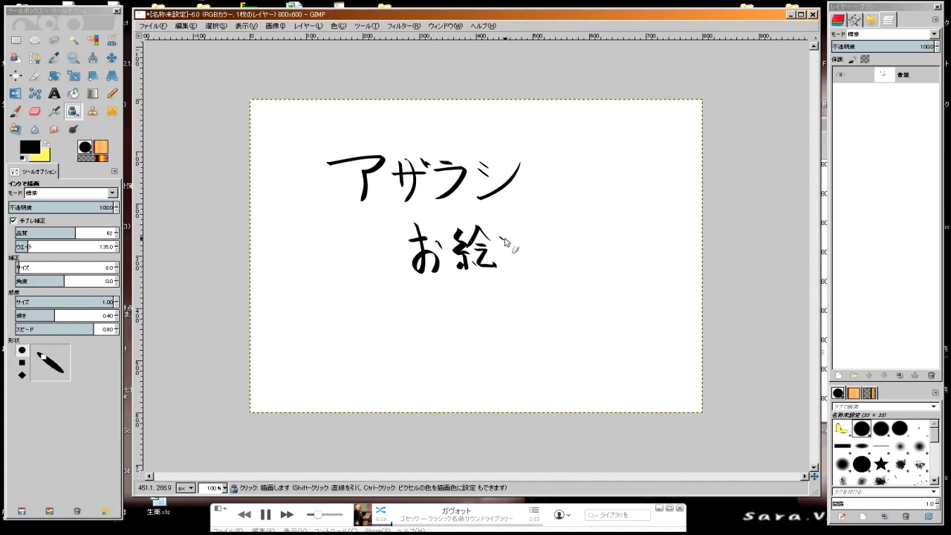
mouse_move(517, 234)
left_mouse_down()
mouse_move(533, 231)
mouse_move(523, 251)
mouse_move(529, 242)
left_mouse_up()
left_click_drag(531, 235, 530, 267)
mouse_move(530, 246)
left_mouse_down()
mouse_move(547, 266)
mouse_move(539, 268)
mouse_move(569, 241)
left_mouse_up()
mouse_move(560, 245)
left_mouse_down()
mouse_move(572, 246)
mouse_move(570, 267)
left_mouse_up()
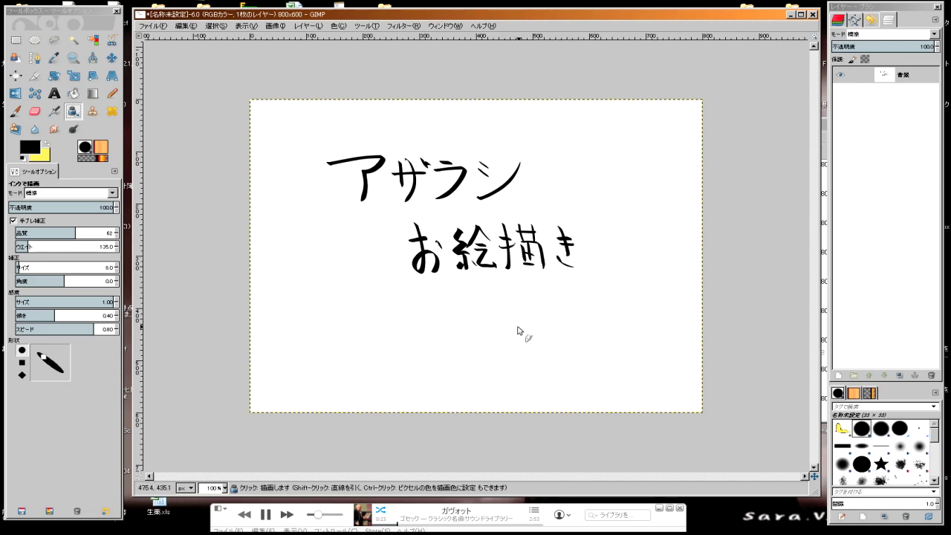
mouse_move(501, 323)
left_mouse_down()
mouse_move(520, 338)
mouse_move(594, 344)
left_mouse_up()
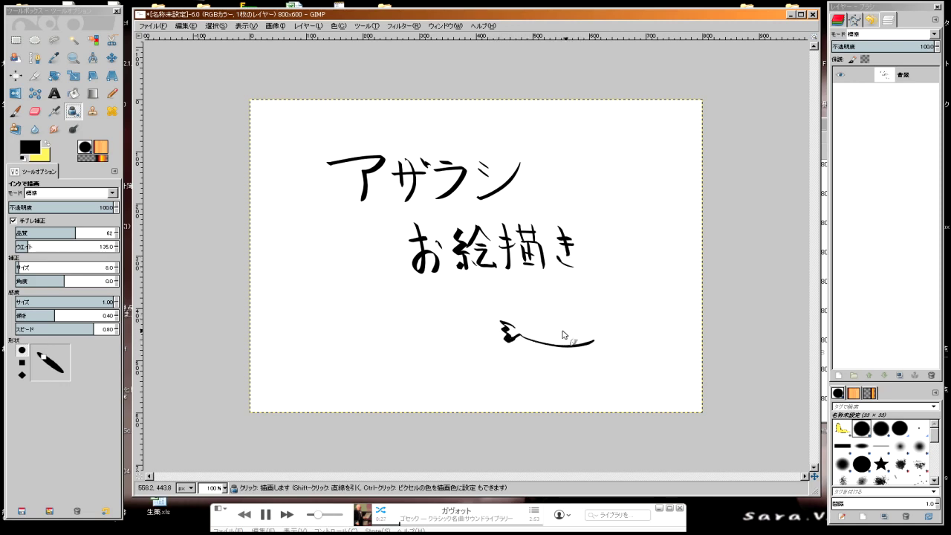
Step: Ink the seal's body outline, undoing and redrawing the curve of its back
mouse_move(518, 327)
left_mouse_down()
mouse_move(596, 325)
mouse_move(616, 346)
mouse_move(609, 310)
mouse_move(588, 335)
left_mouse_up()
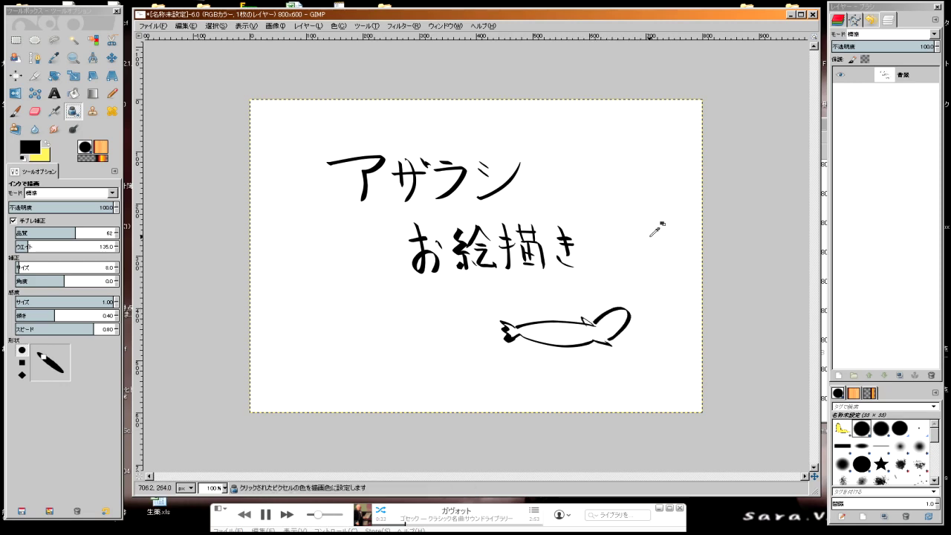
key("ctrl+z")
key("ctrl+z")
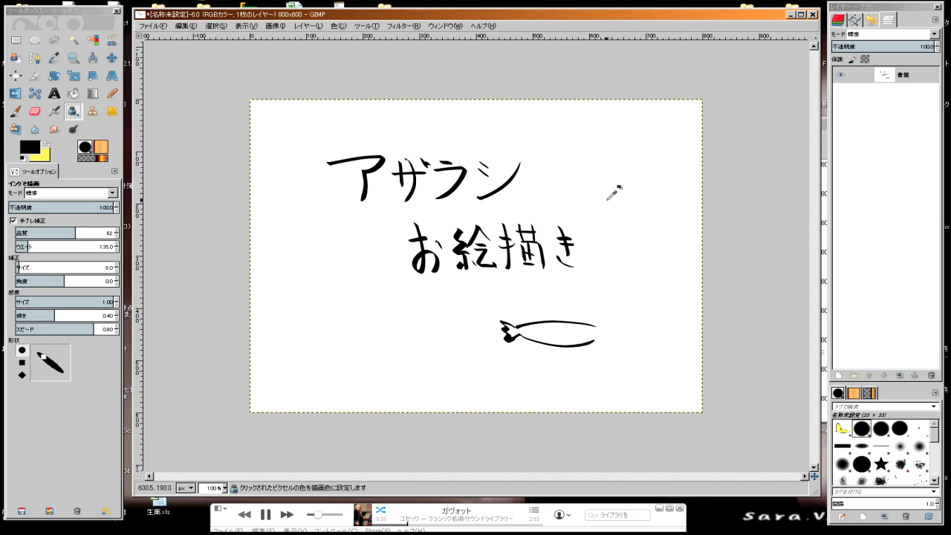
key("ctrl+z")
key("ctrl")
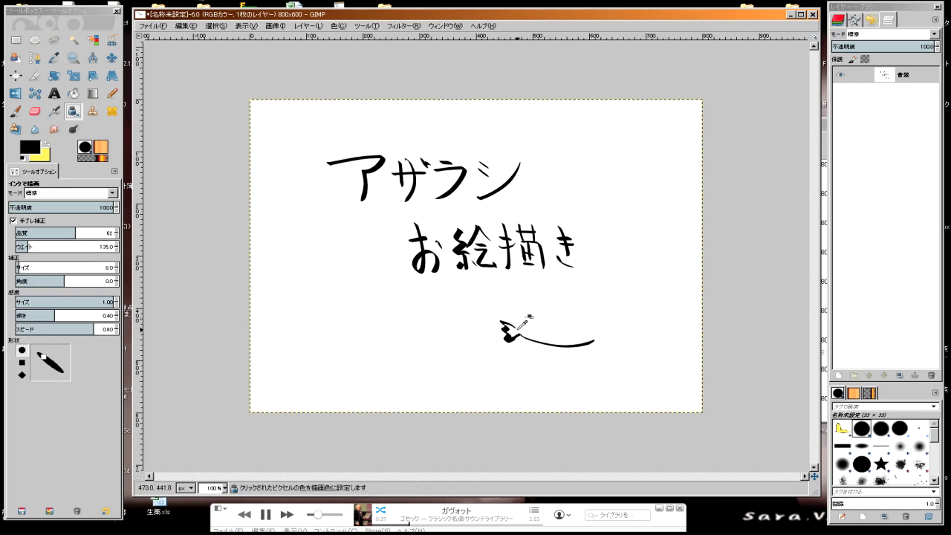
mouse_move(514, 327)
left_mouse_down()
mouse_move(592, 316)
mouse_move(603, 288)
mouse_move(599, 329)
left_mouse_up()
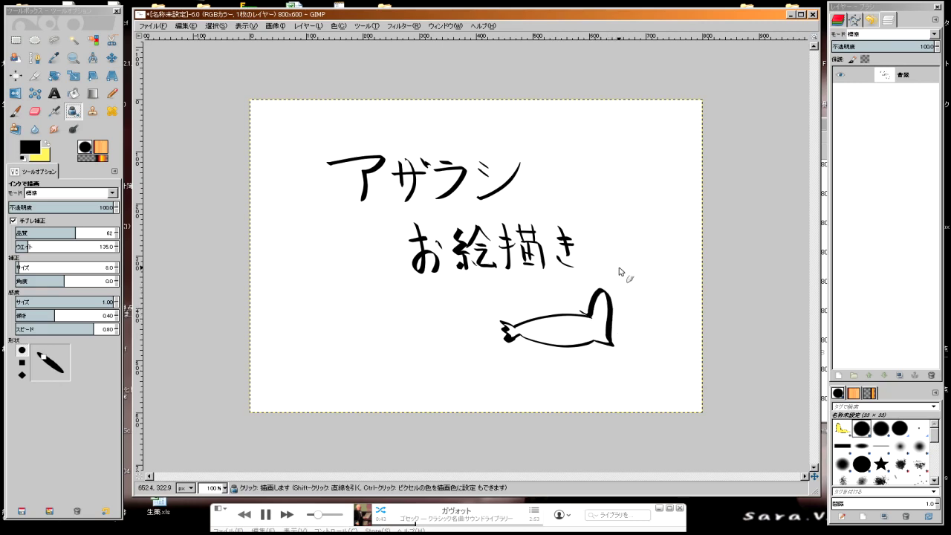
scroll(618, 272, "up", 3)
scroll(444, 330, "down", 3)
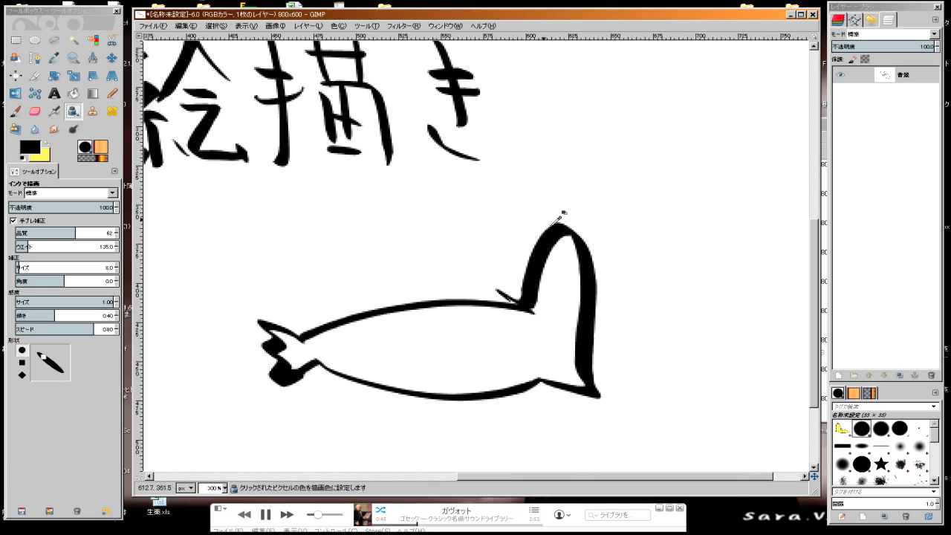
key("ctrl+z")
key("ctrl+z")
Step: Draw the seal's raised head and tail, then add its eyes and mouth
left_click_drag(516, 311, 603, 301)
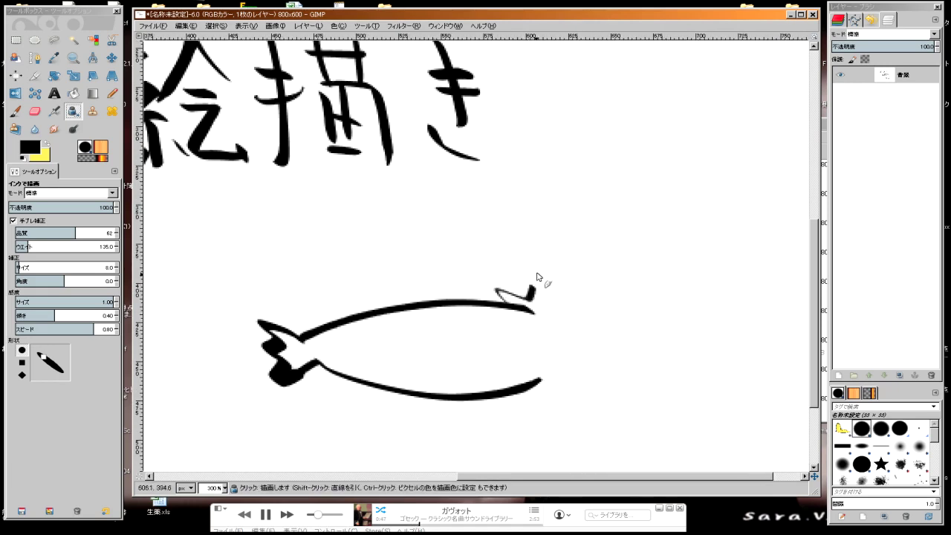
key("ctrl+z")
mouse_move(535, 385)
left_mouse_down()
mouse_move(529, 308)
mouse_move(500, 287)
left_mouse_up()
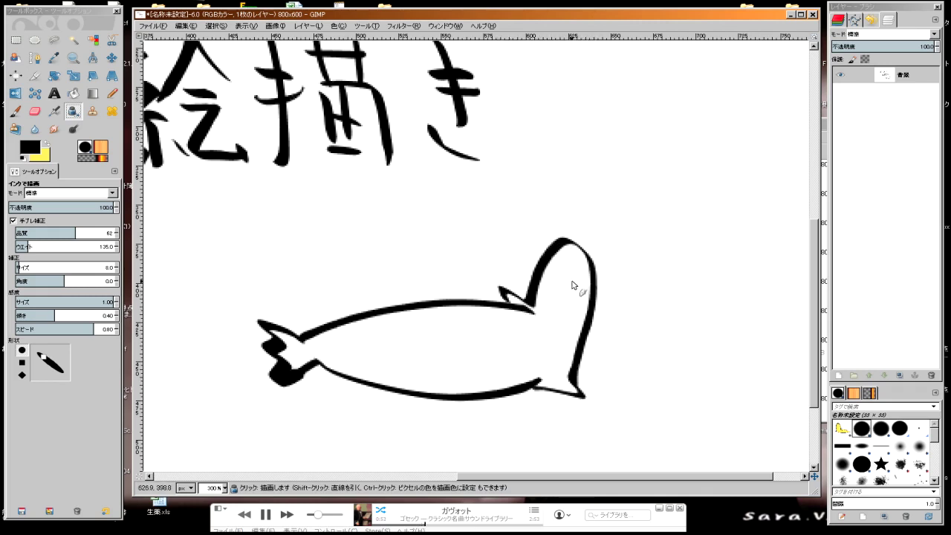
left_click(558, 253)
mouse_move(554, 262)
left_mouse_down()
mouse_move(586, 272)
mouse_move(530, 259)
mouse_move(608, 282)
left_mouse_up()
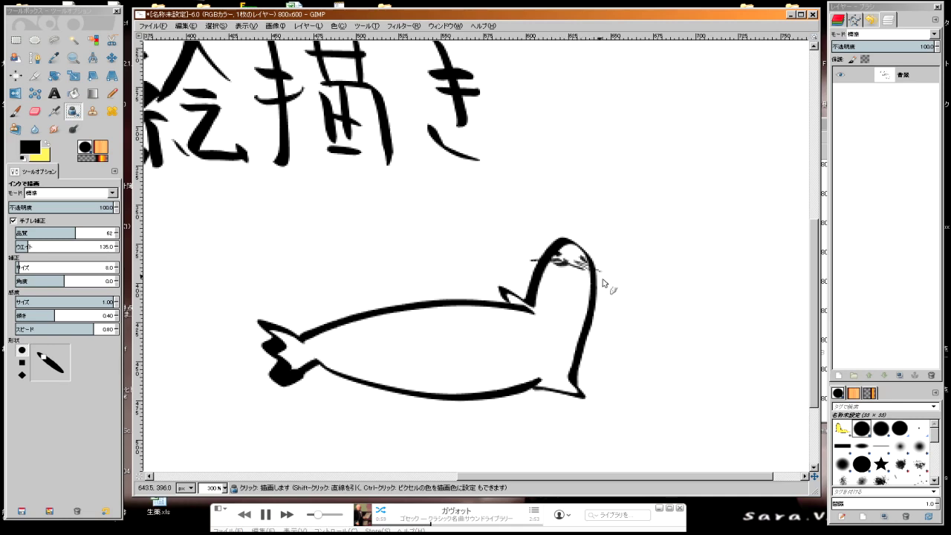
Step: Zoom in on the seal's head, then zoom and pan back out to frame the whole drawing
scroll(537, 284, "up", 2)
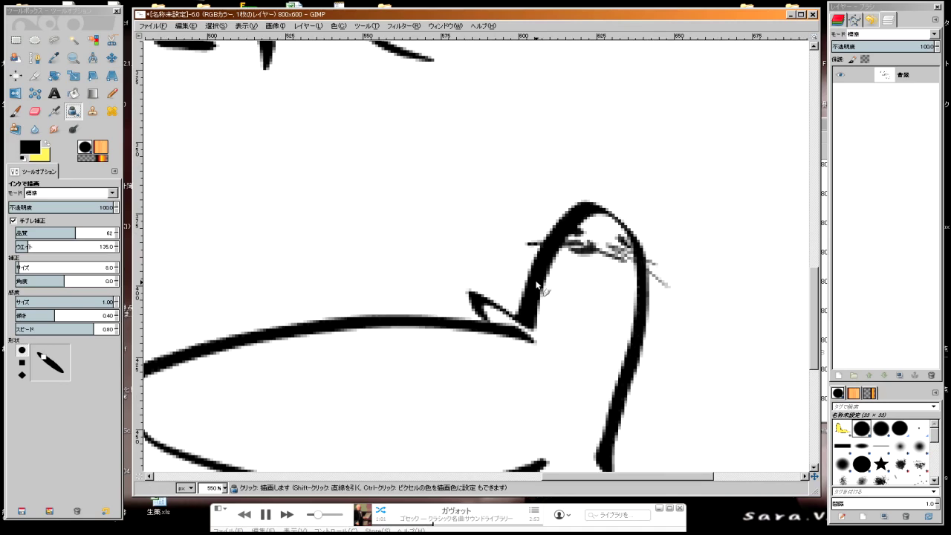
scroll(537, 285, "up", 1)
scroll(537, 284, "up", 3)
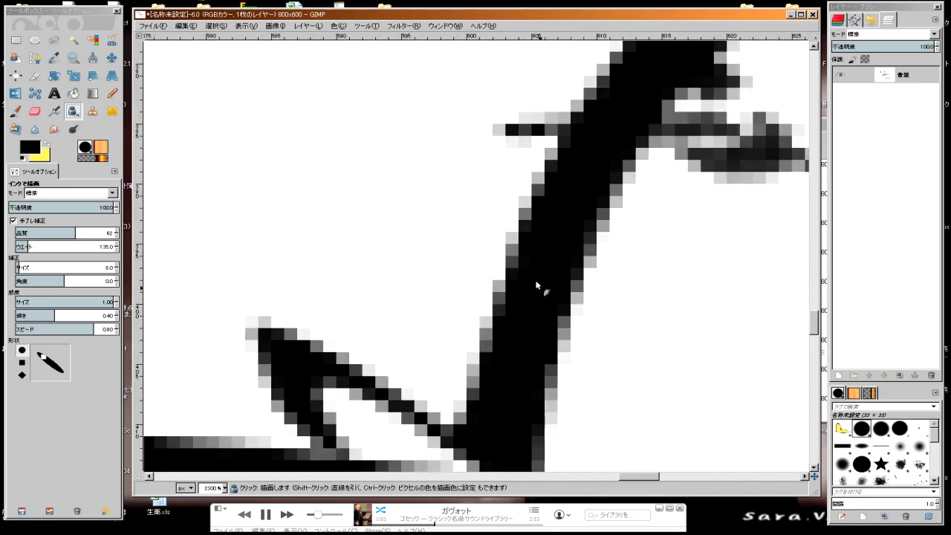
left_click_drag(546, 151, 284, 223)
scroll(285, 218, "down", 1)
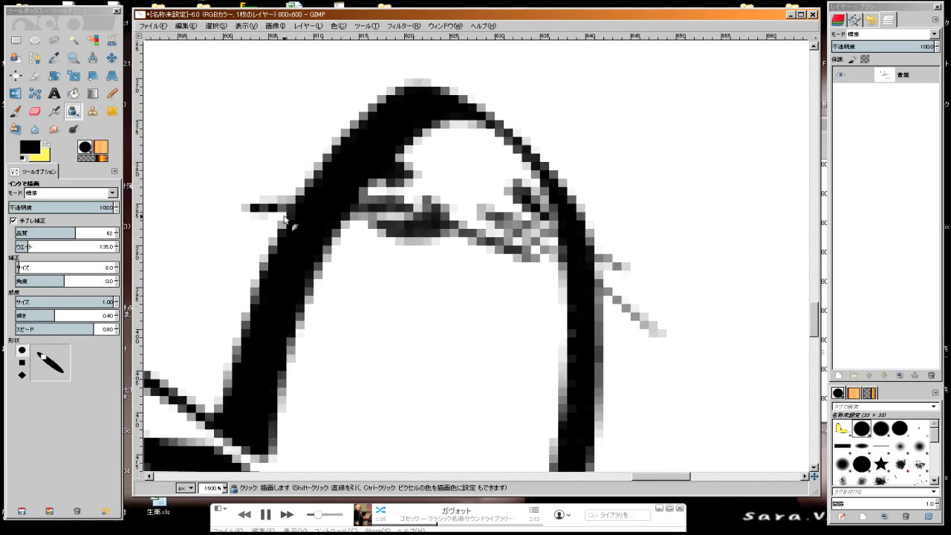
scroll(284, 220, "down", 4)
scroll(285, 220, "down", 2)
scroll(284, 220, "down", 1)
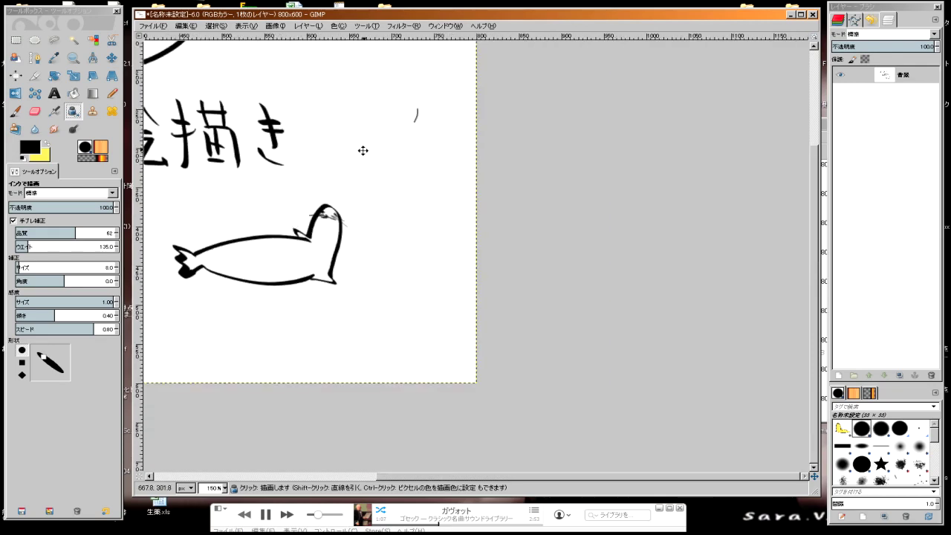
left_click_drag(362, 150, 422, 82)
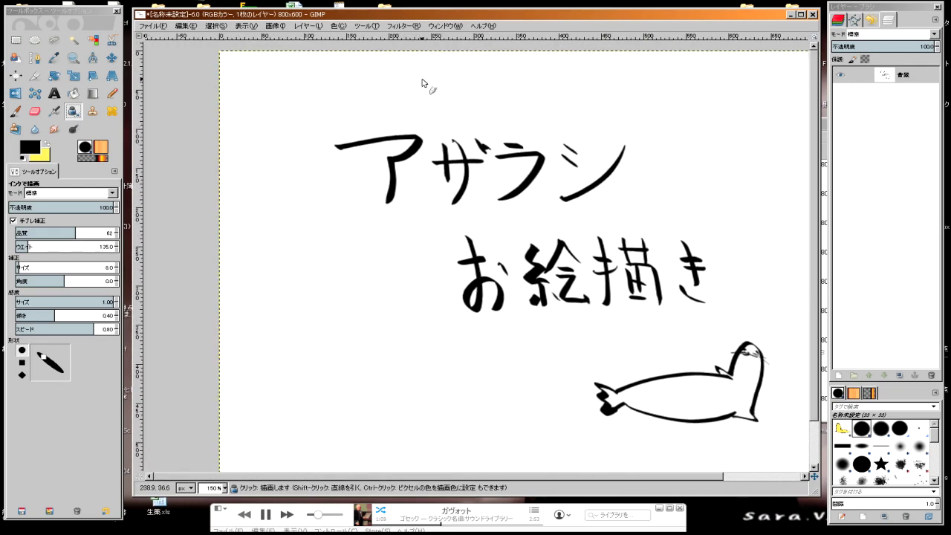
mouse_move(414, 170)
left_mouse_down()
mouse_move(347, 168)
mouse_move(347, 151)
left_mouse_up()
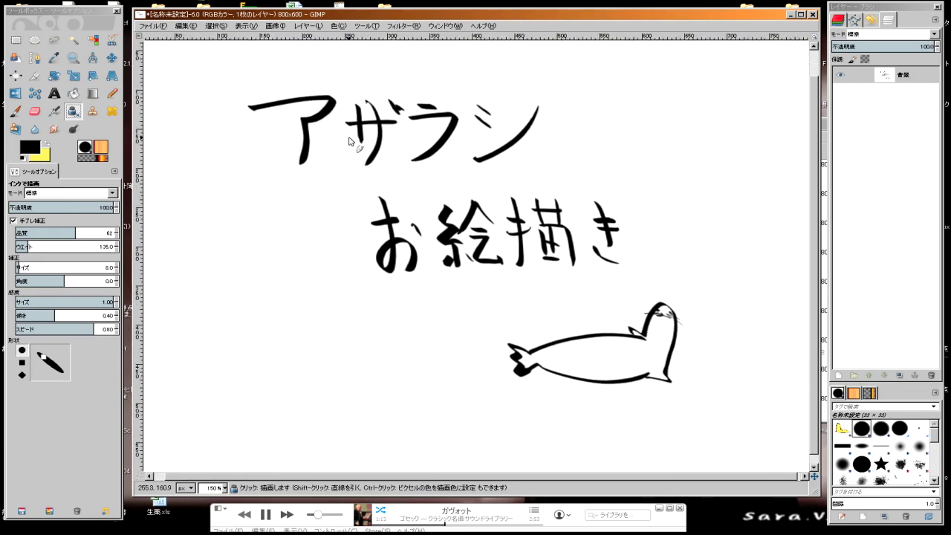
scroll(340, 175, "up", 2)
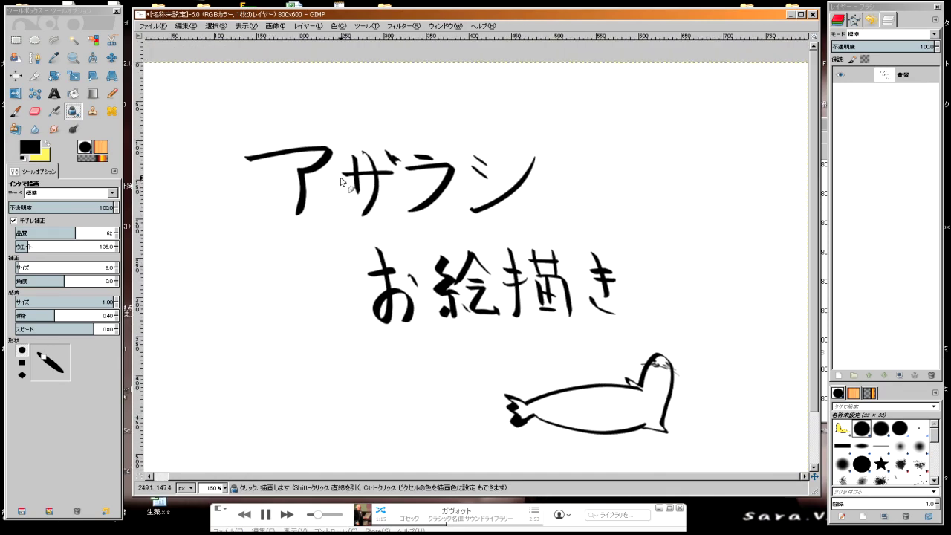
scroll(318, 131, "left", 3)
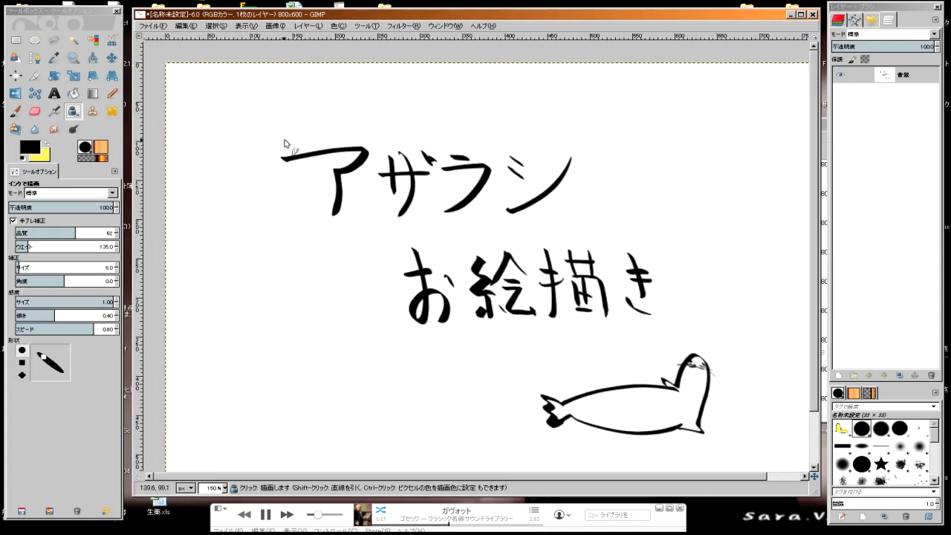
Step: Handwrite 第1回 at the top left above アザラシ
mouse_move(179, 109)
left_mouse_down()
mouse_move(179, 131)
mouse_move(199, 119)
left_mouse_up()
mouse_move(203, 109)
left_mouse_down()
mouse_move(194, 145)
mouse_move(211, 137)
mouse_move(196, 150)
mouse_move(217, 149)
mouse_move(194, 154)
mouse_move(218, 149)
left_mouse_up()
mouse_move(241, 104)
left_mouse_down()
mouse_move(239, 131)
mouse_move(253, 128)
left_mouse_up()
left_click_drag(252, 104, 276, 133)
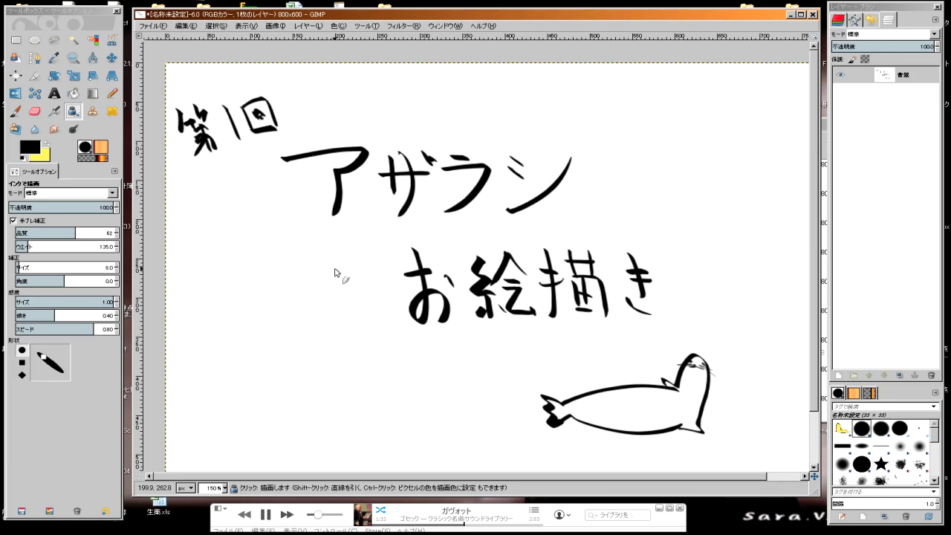
Step: Pan the view so the three-line title and seal are framed
mouse_move(346, 278)
left_mouse_down()
mouse_move(303, 250)
mouse_move(318, 291)
left_mouse_up()
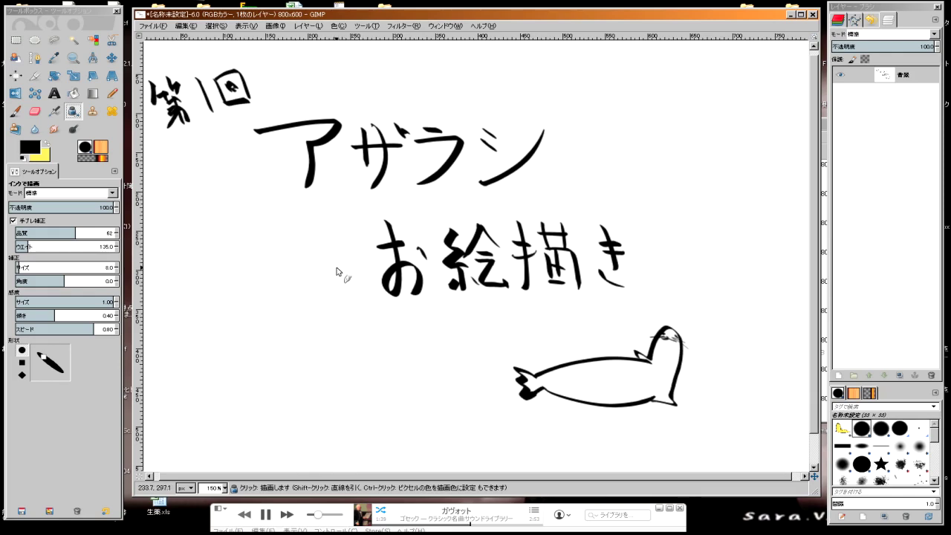
left_click_drag(327, 292, 335, 297)
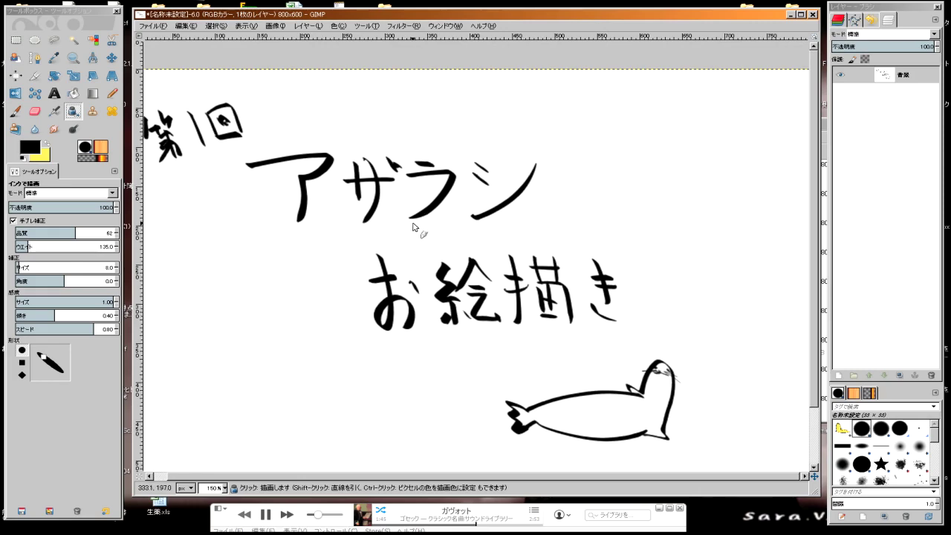
mouse_move(416, 213)
left_mouse_down()
mouse_move(395, 125)
mouse_move(393, 180)
left_mouse_up()
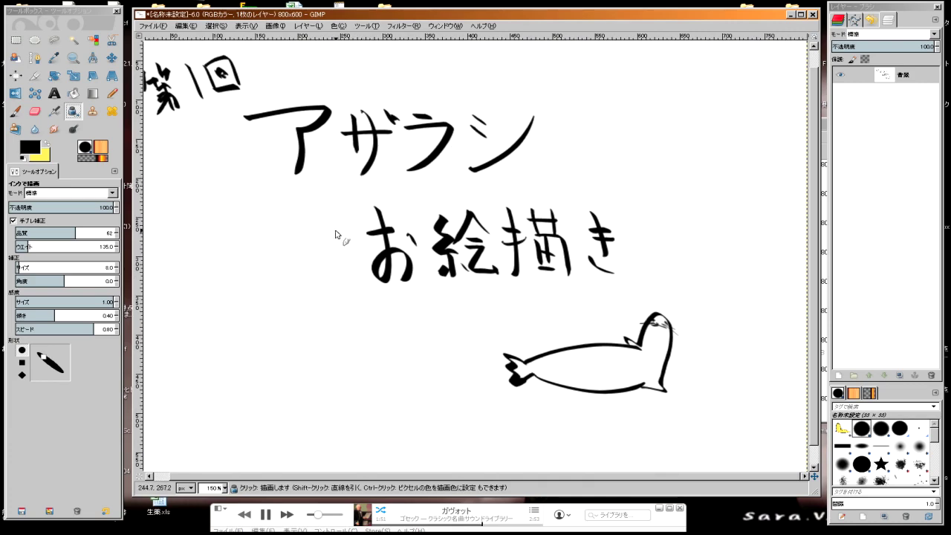
left_click_drag(353, 202, 361, 239)
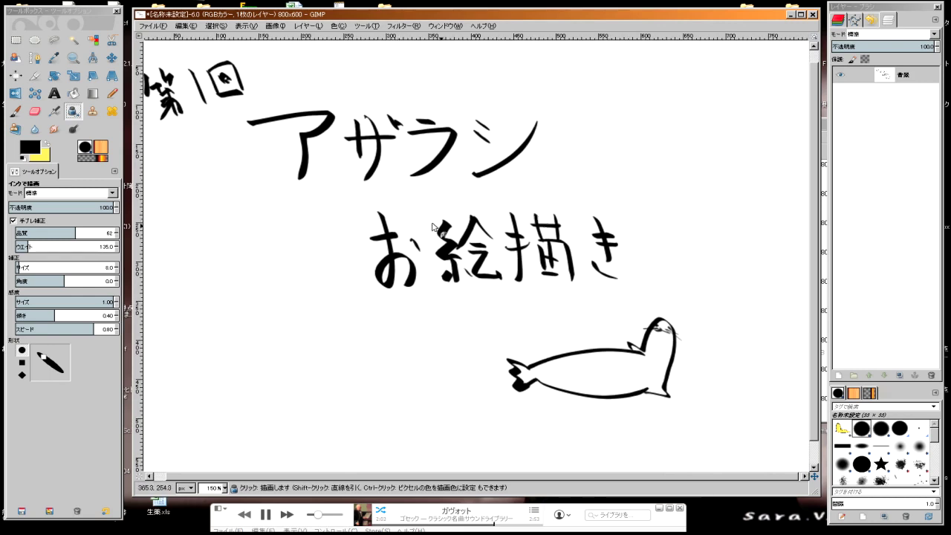
left_click_drag(390, 234, 404, 232)
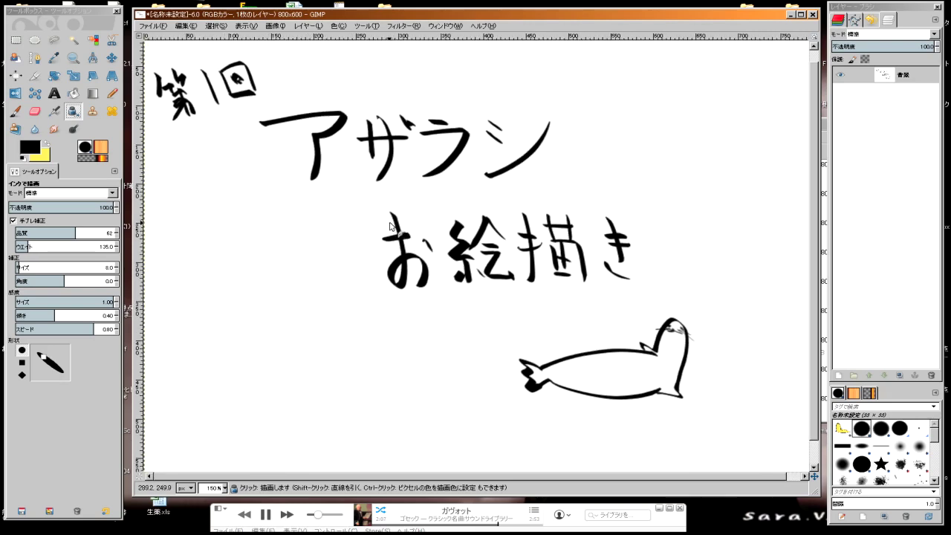
left_click_drag(454, 221, 442, 228)
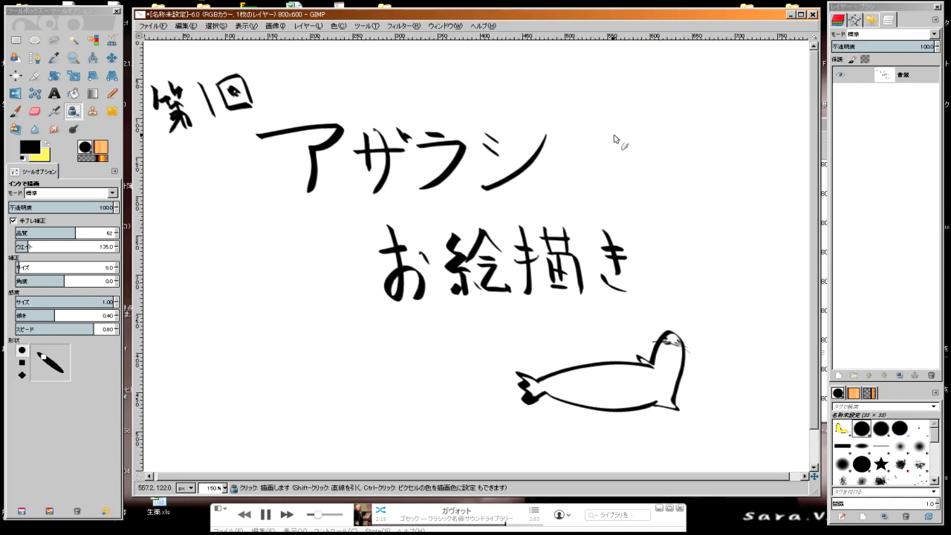
Step: Add a new white layer レイヤー above the background and reset colours to black on white
left_click(838, 376)
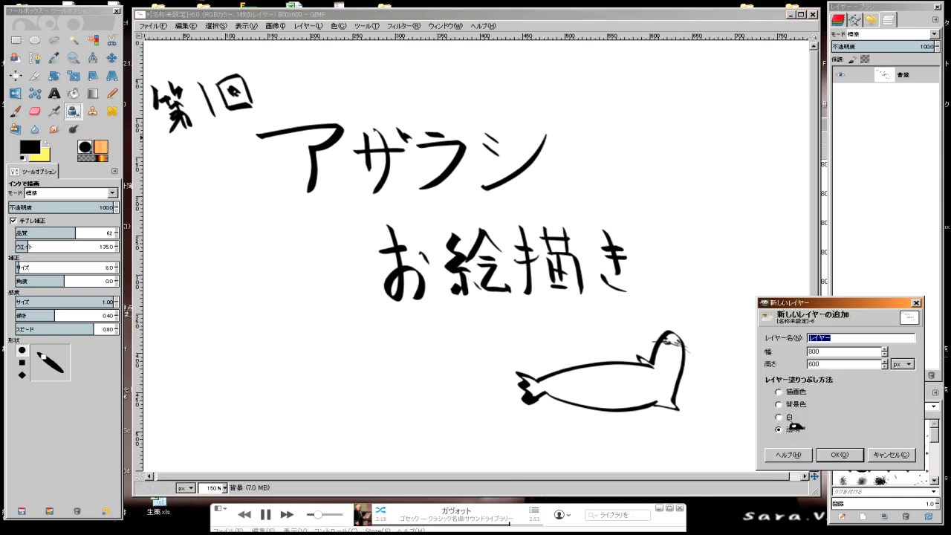
left_click(835, 454)
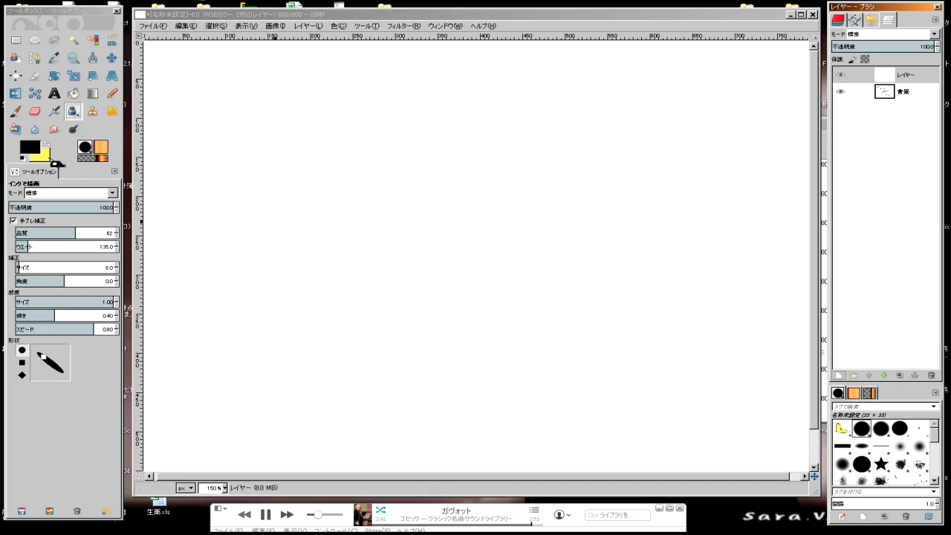
left_click(27, 159)
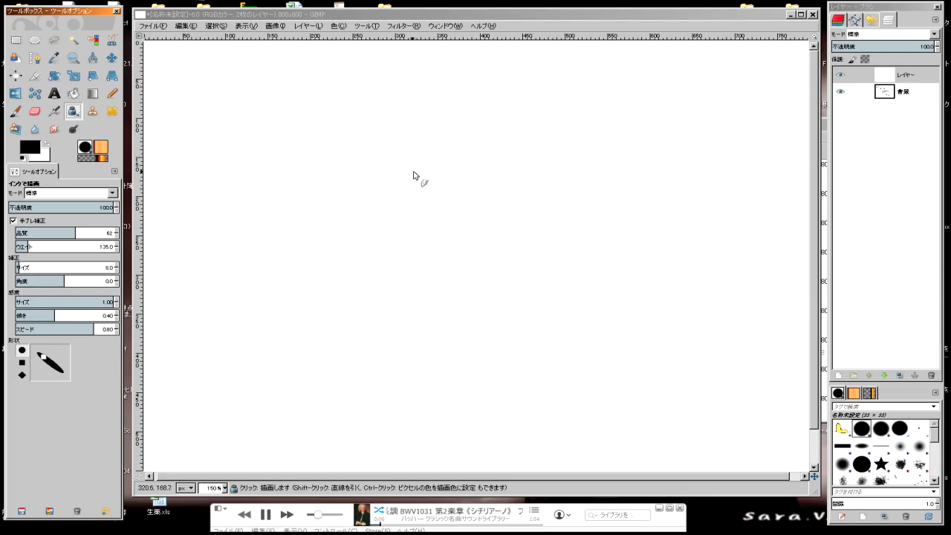
Step: Ink the word 'Gimp' on the new layer
left_click(387, 187)
mouse_move(375, 192)
left_mouse_down()
mouse_move(393, 239)
mouse_move(535, 252)
left_mouse_up()
left_click(441, 208)
mouse_move(561, 223)
left_mouse_down()
mouse_move(562, 363)
mouse_move(559, 261)
left_mouse_up()
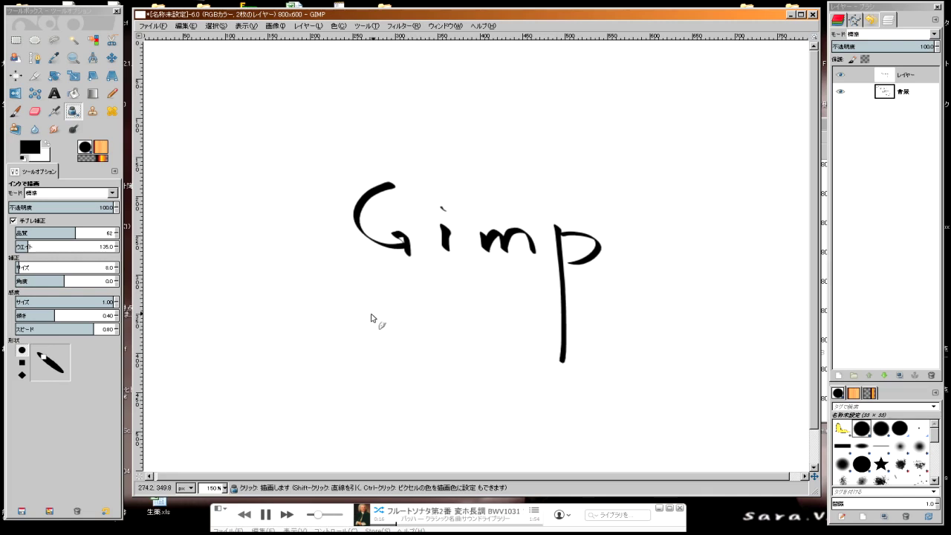
Step: Draw an upward arrow to 'Gimp' and write 無料 below, undoing a stray stroke
mouse_move(350, 350)
left_mouse_down()
mouse_move(369, 301)
mouse_move(376, 319)
left_mouse_up()
left_click_drag(333, 358, 334, 380)
mouse_move(332, 375)
left_mouse_down()
mouse_move(369, 374)
mouse_move(368, 386)
mouse_move(345, 389)
mouse_move(377, 390)
mouse_move(343, 401)
mouse_move(351, 401)
left_mouse_up()
left_click_drag(356, 398, 399, 378)
left_click_drag(391, 359, 391, 398)
left_click_drag(407, 355, 413, 409)
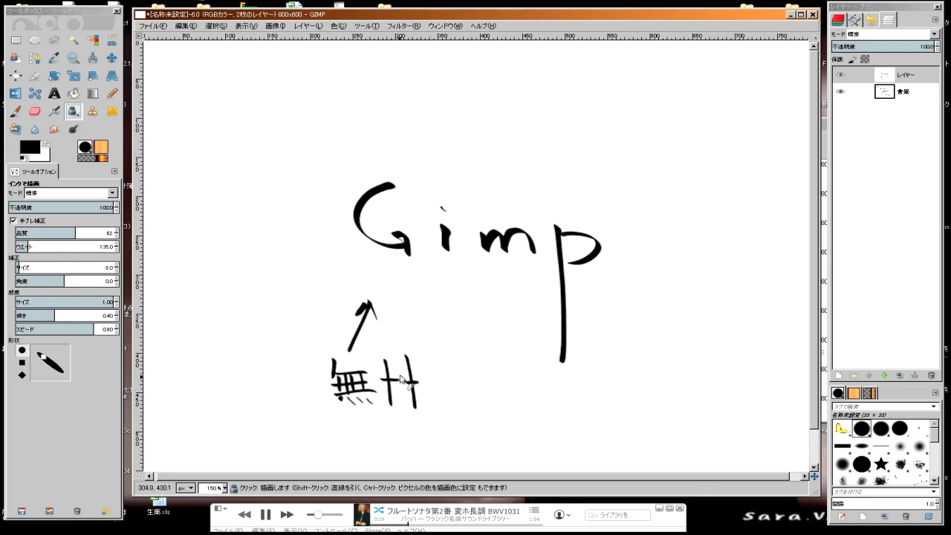
left_click_drag(430, 364, 415, 405)
key("ctrl+z")
key("ctrl+z")
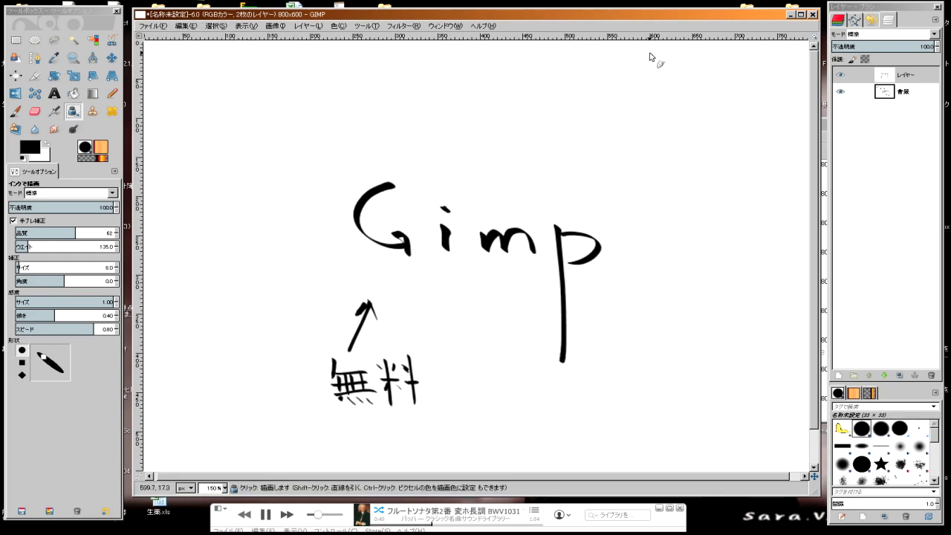
left_click(484, 26)
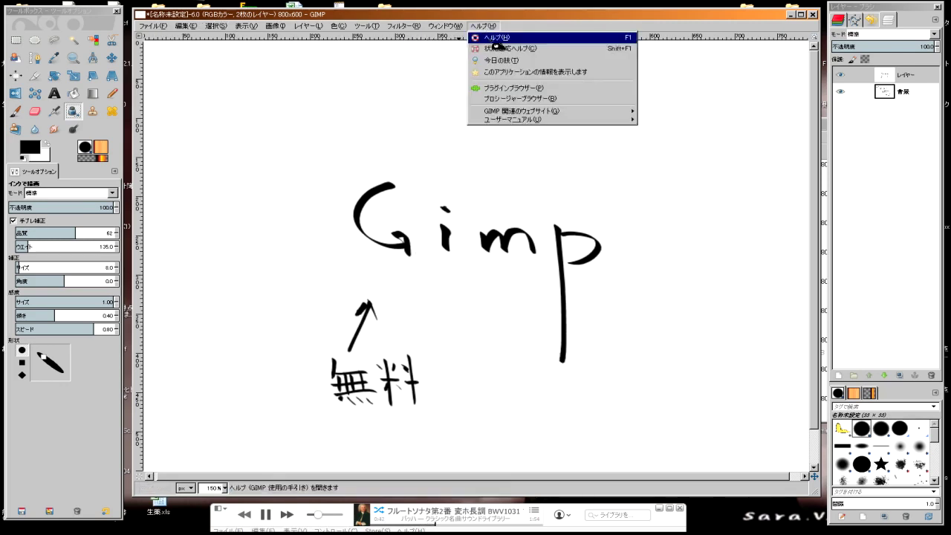
left_click(504, 72)
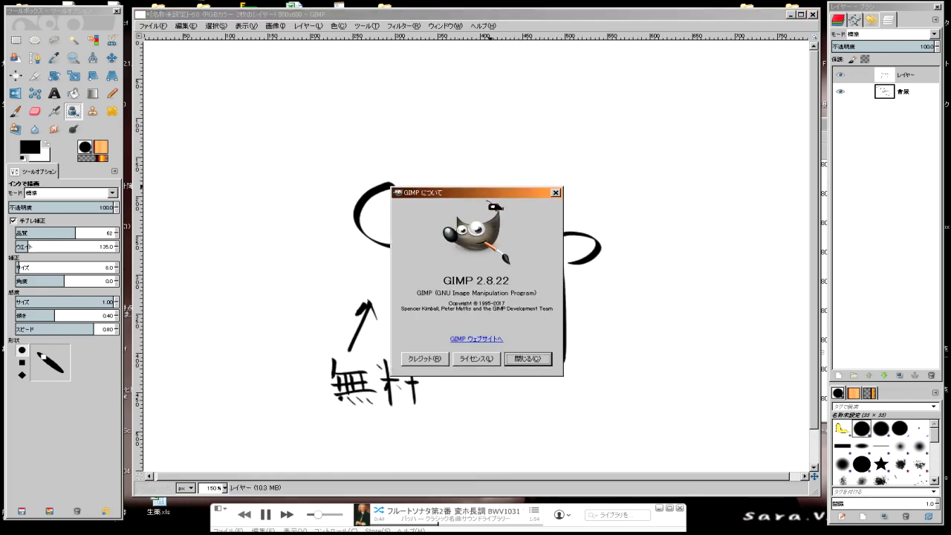
left_click_drag(483, 198, 537, 115)
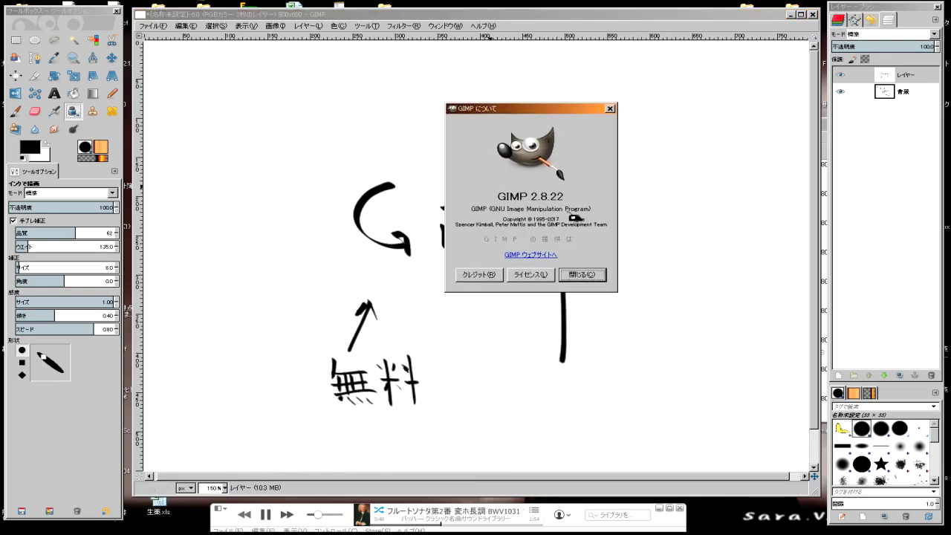
left_click_drag(576, 197, 712, 195)
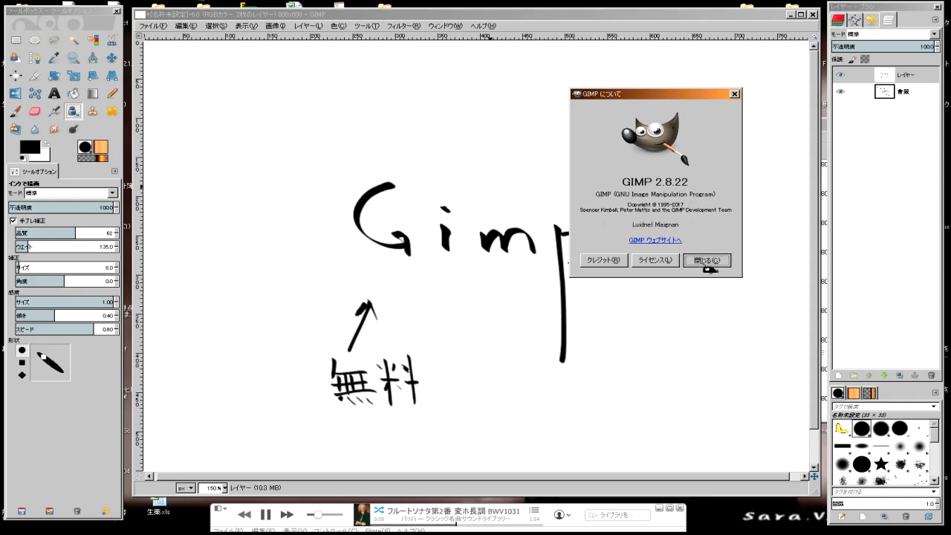
left_click(706, 261)
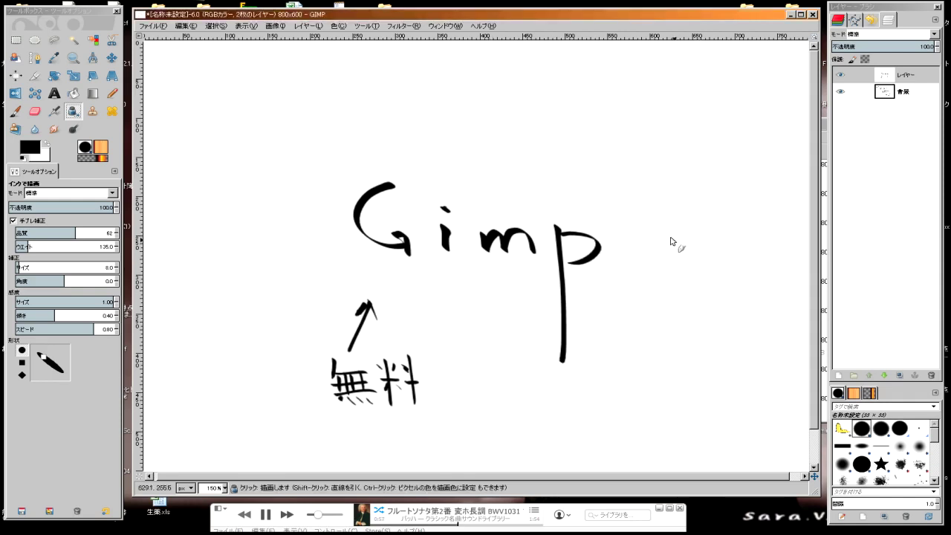
left_click(438, 25)
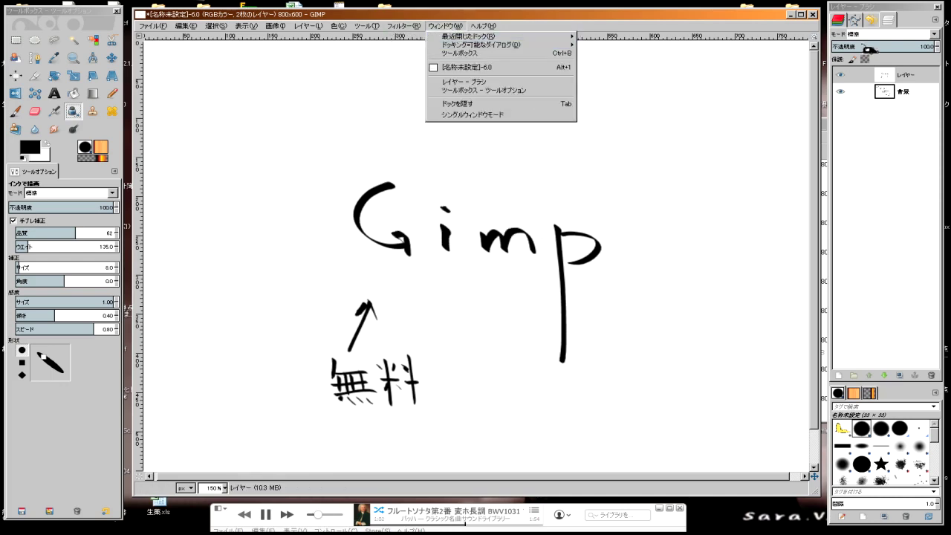
left_click(884, 39)
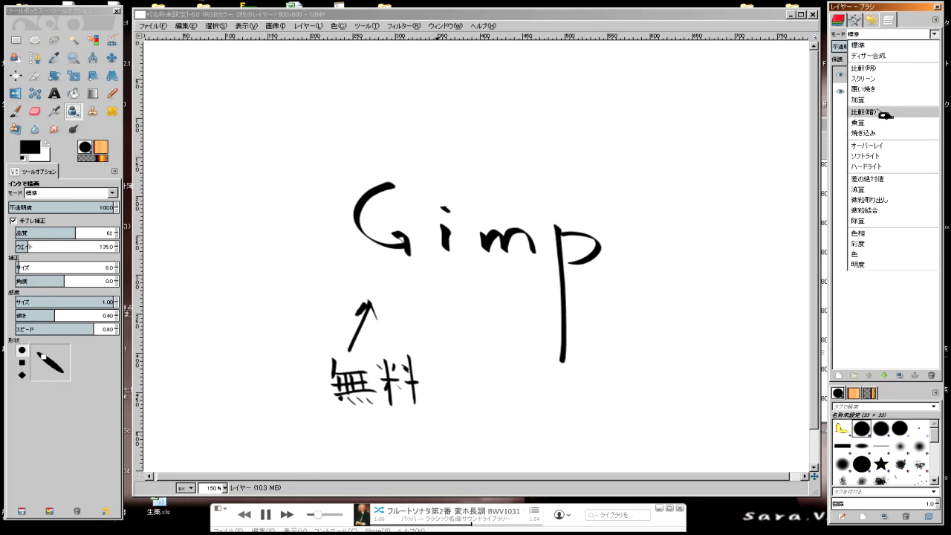
left_click(873, 44)
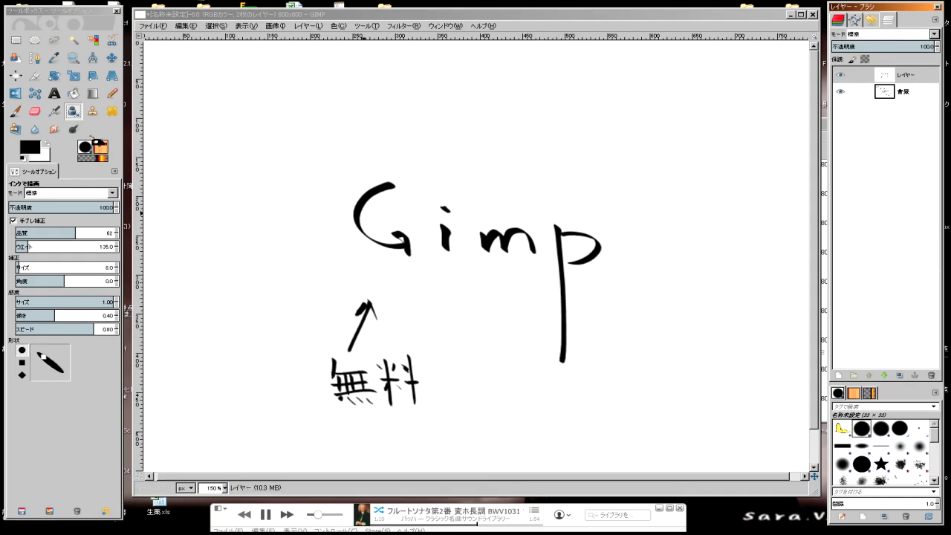
left_click(94, 95)
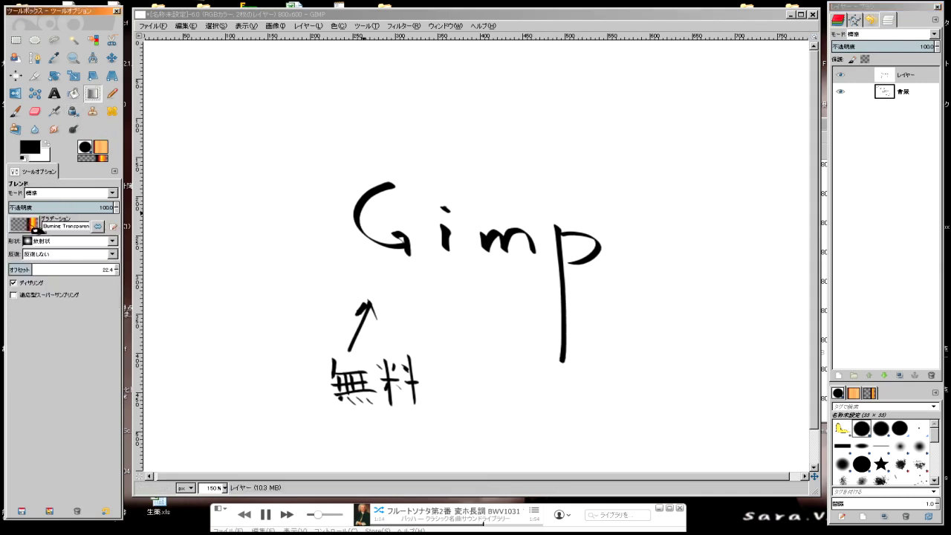
Step: Choose the Burning Transparency gradient and drag several radial rings around 'Gimp'
left_click(31, 225)
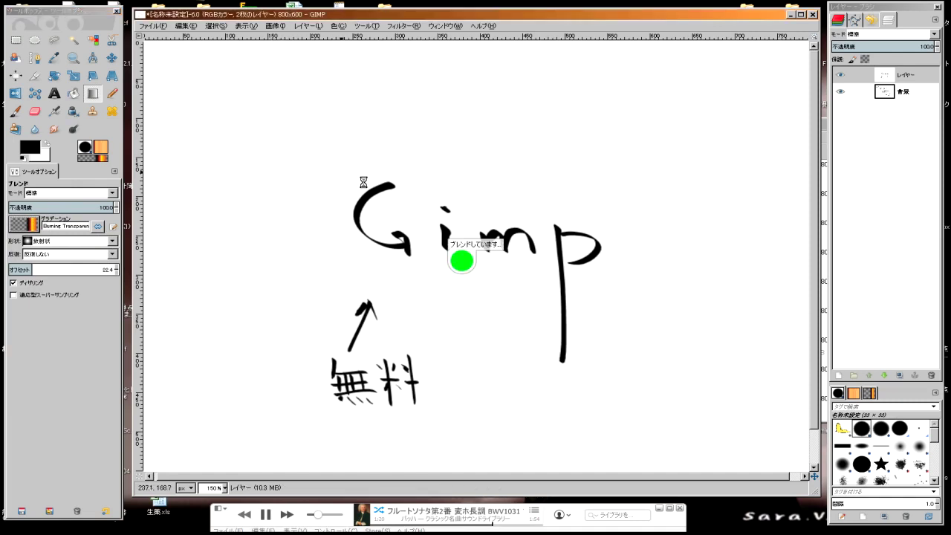
left_click_drag(271, 136, 463, 259)
mouse_move(527, 144)
left_mouse_down()
mouse_move(461, 320)
mouse_move(609, 312)
left_mouse_up()
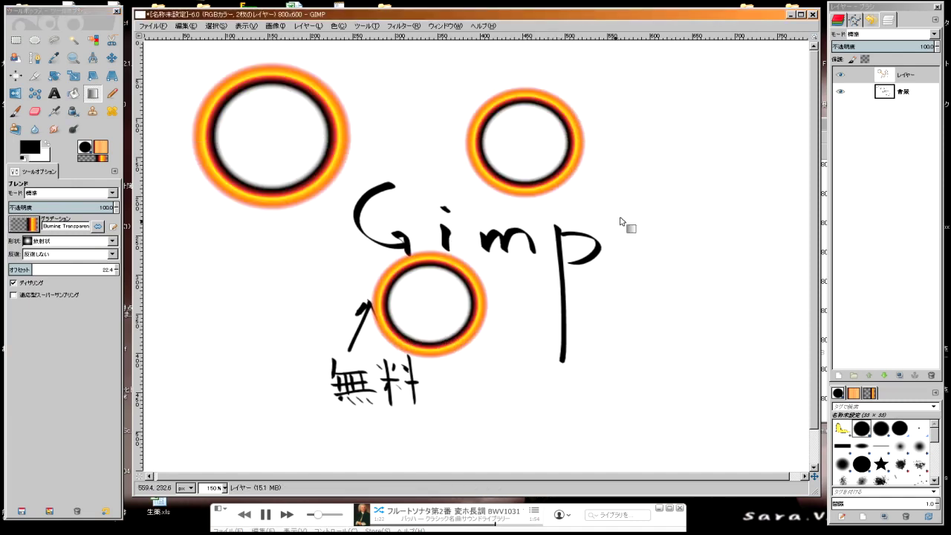
left_click_drag(663, 185, 604, 313)
left_click_drag(541, 364, 492, 418)
left_click_drag(607, 326, 531, 250)
left_click_drag(572, 192, 461, 259)
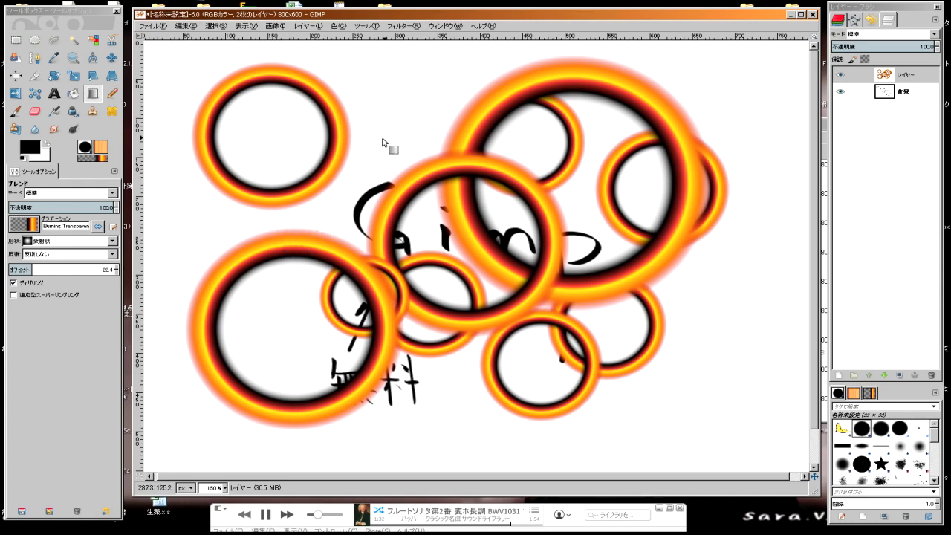
Step: Undo all the gradient rings, leaving only the 'Gimp' and 無料 sketch
key("ctrl+z")
key("ctrl+z")
key("ctrl+z")
key("ctrl+z")
key("ctrl+z")
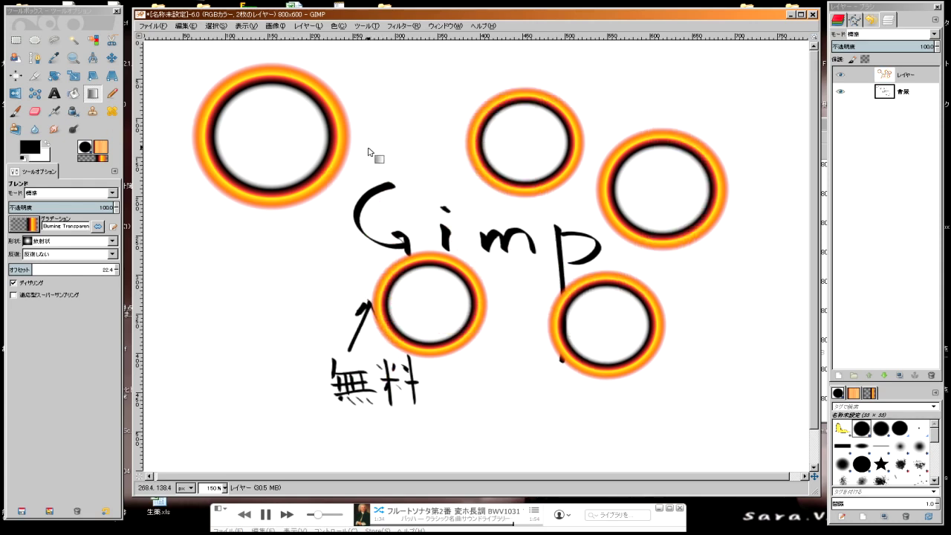
key("ctrl+z")
key("ctrl+z")
key("ctrl+z")
key("ctrl+z")
key("ctrl+z")
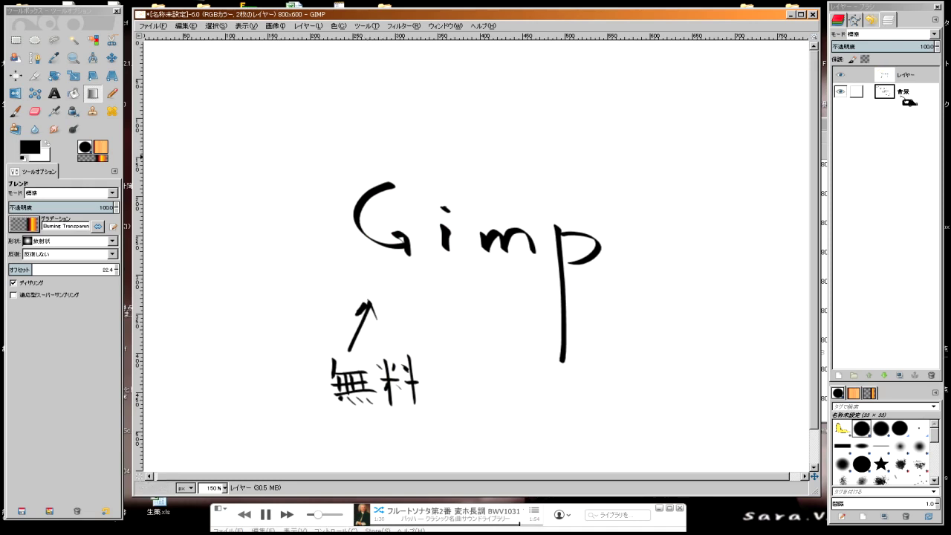
left_click_drag(906, 93, 863, 124)
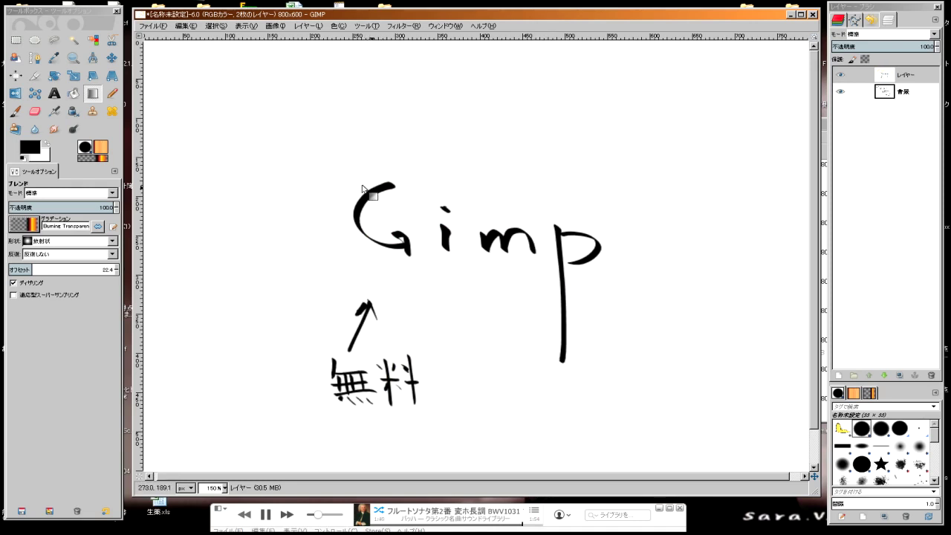
Step: Add a transparent layer レイヤー #1 and a white-filled layer レイヤー #2 on top
mouse_move(884, 93)
left_mouse_down()
mouse_move(847, 90)
mouse_move(843, 377)
left_mouse_up()
left_click_drag(838, 453, 795, 436)
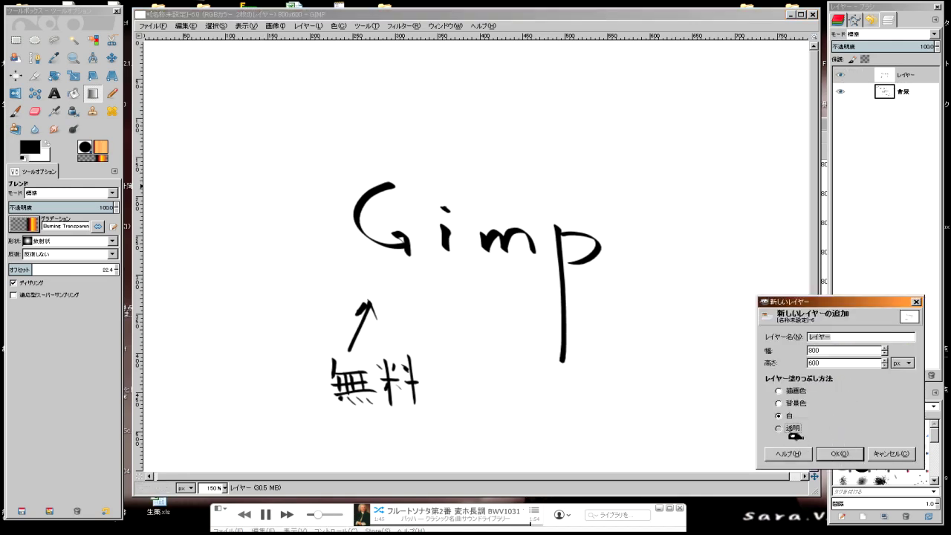
left_click(839, 454)
left_click(836, 375)
left_click(784, 423)
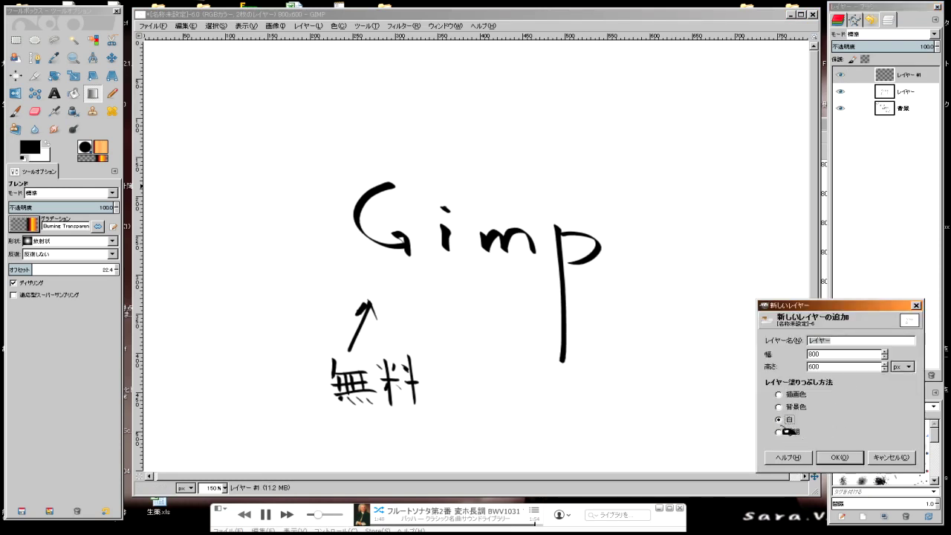
left_click(838, 453)
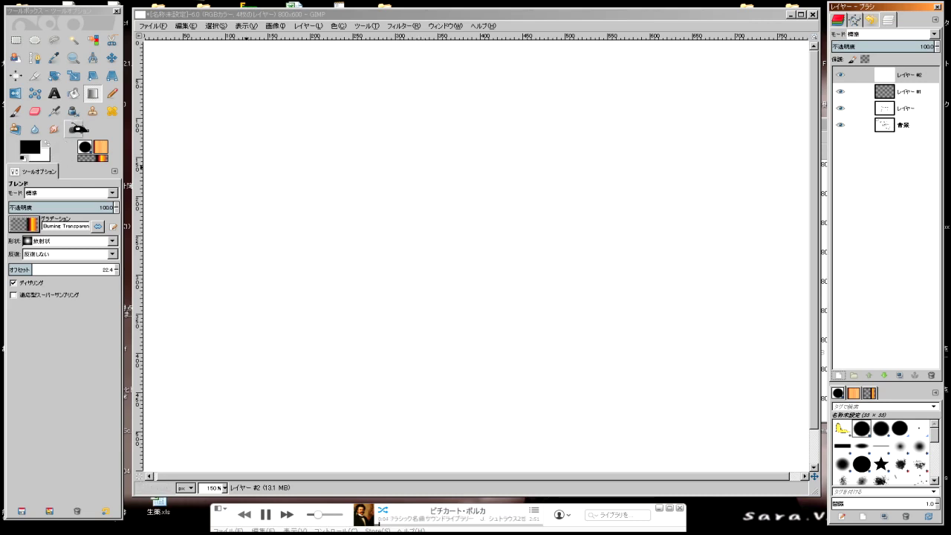
Step: Switch to the paintbrush and paint two horizontal test strokes
left_click(73, 110)
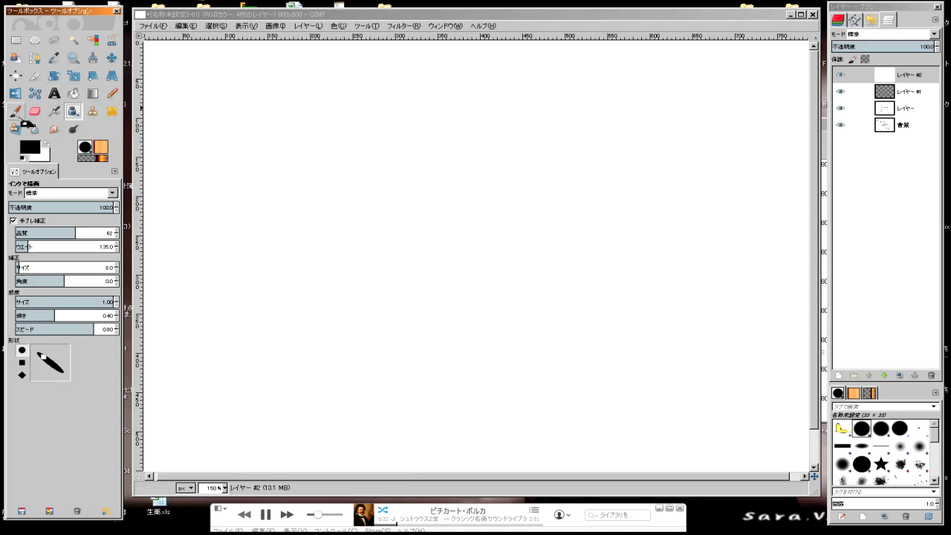
left_click(17, 111)
left_click_drag(272, 138, 432, 137)
left_click_drag(290, 161, 566, 173)
Step: Paint a Chalk 03 curve, then a Galaxy, Big smudge over the middle stroke
left_click(25, 231)
left_click(59, 297)
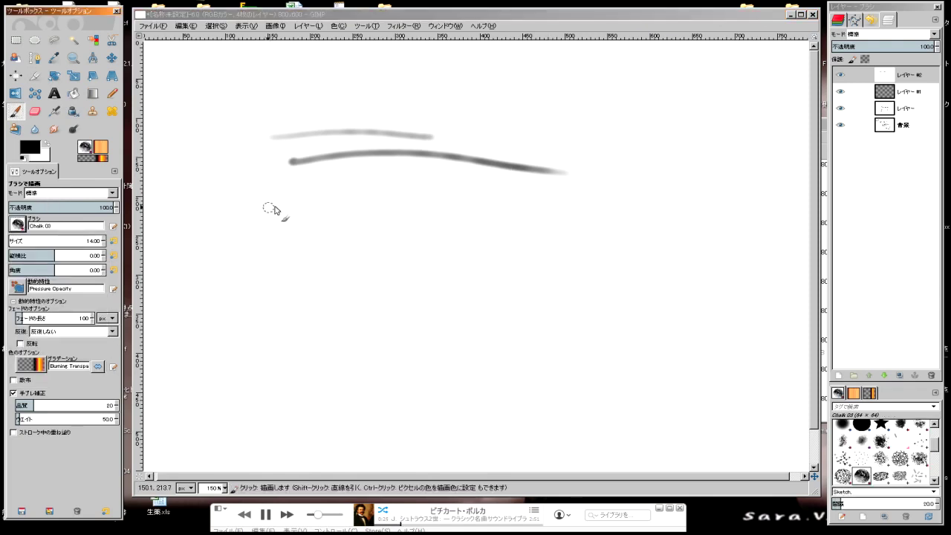
mouse_move(297, 211)
left_mouse_down()
mouse_move(569, 198)
mouse_move(438, 305)
left_mouse_up()
left_click(27, 226)
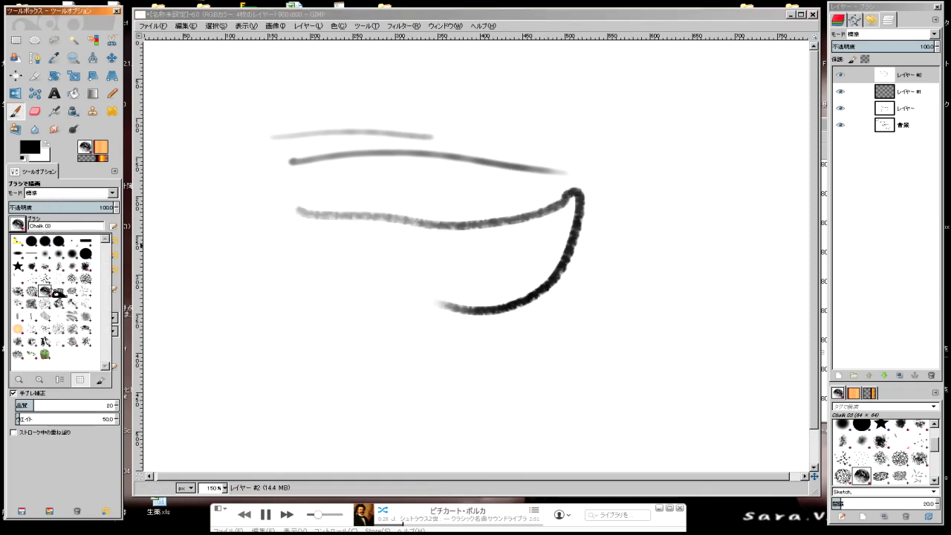
left_click(43, 309)
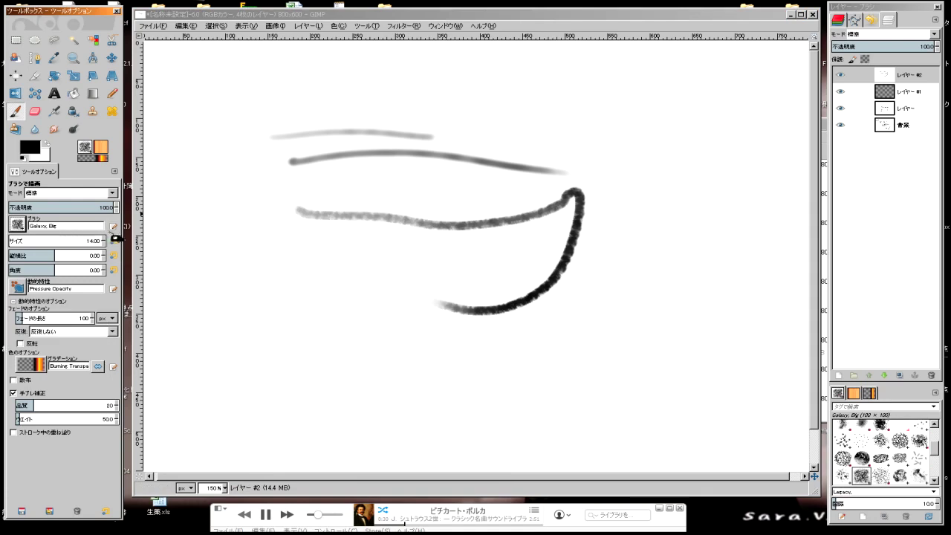
mouse_move(416, 202)
left_mouse_down()
mouse_move(393, 208)
mouse_move(454, 231)
mouse_move(539, 195)
mouse_move(569, 198)
mouse_move(508, 227)
mouse_move(375, 223)
left_mouse_up()
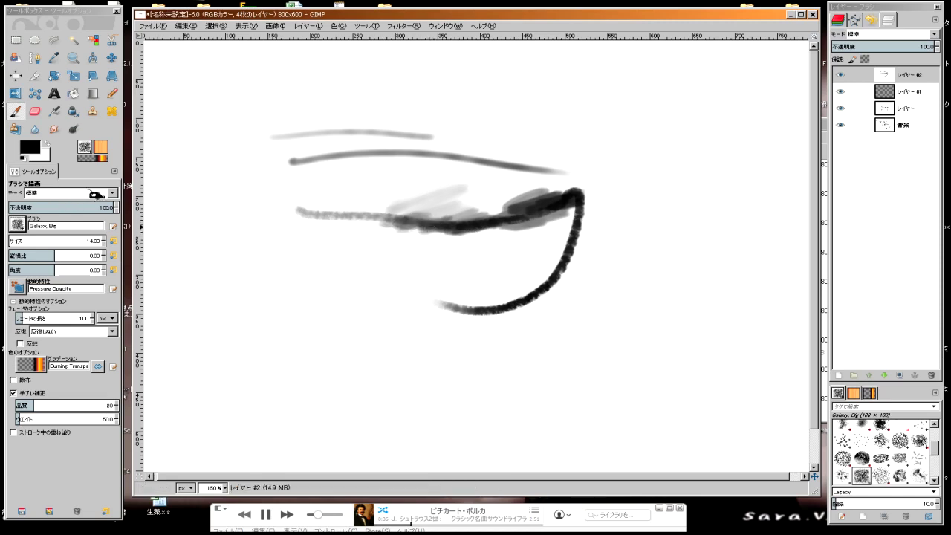
left_click(18, 229)
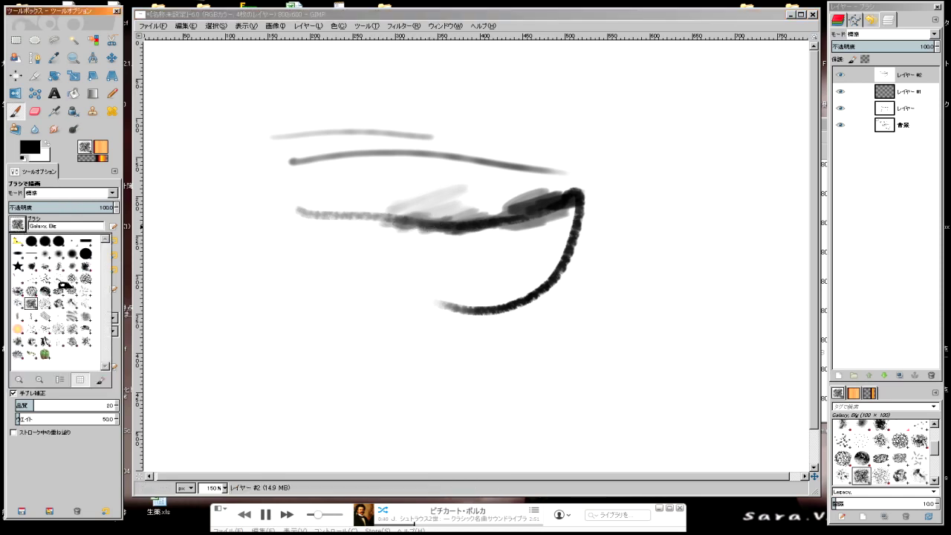
Step: Paint a zigzag with the Pixel brush and a curly stroke with Pencil Scratch
left_click(64, 319)
left_click_drag(272, 220, 346, 258)
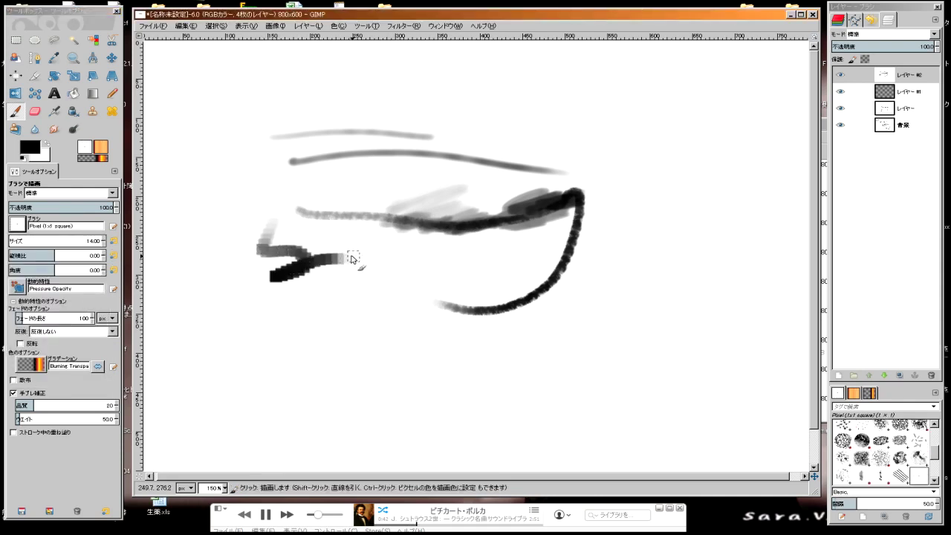
left_click(20, 226)
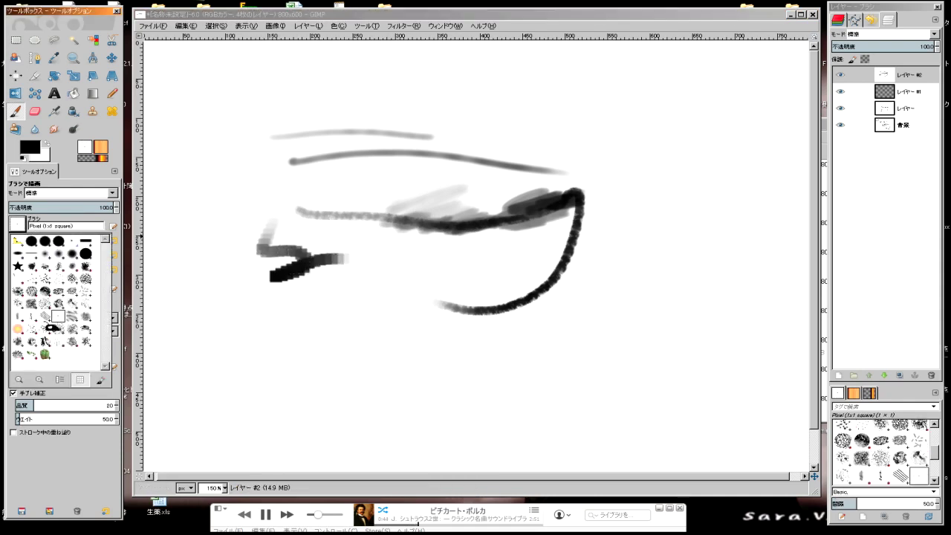
left_click(45, 316)
left_click_drag(219, 186, 378, 169)
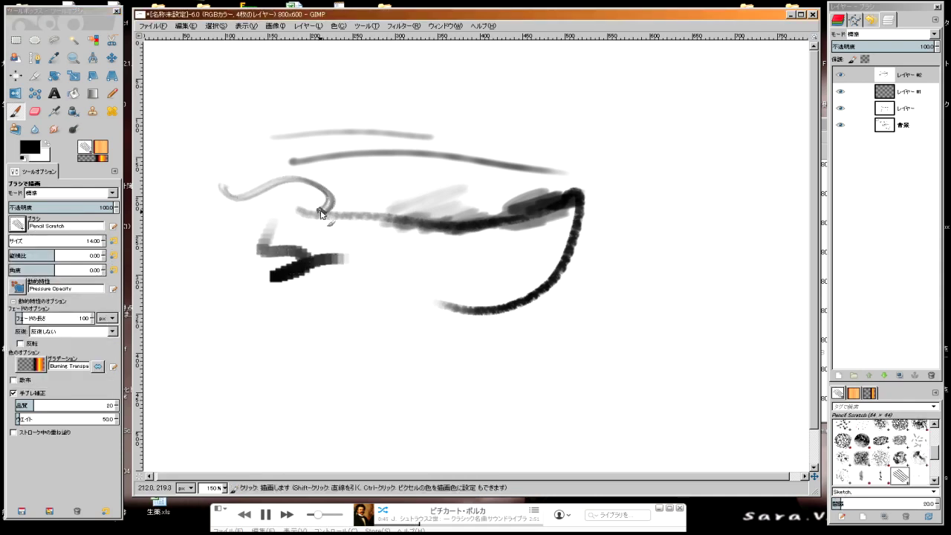
Step: Switch to Bristles 03 at size 15 and paint a diagonal bristle stroke
left_click(18, 225)
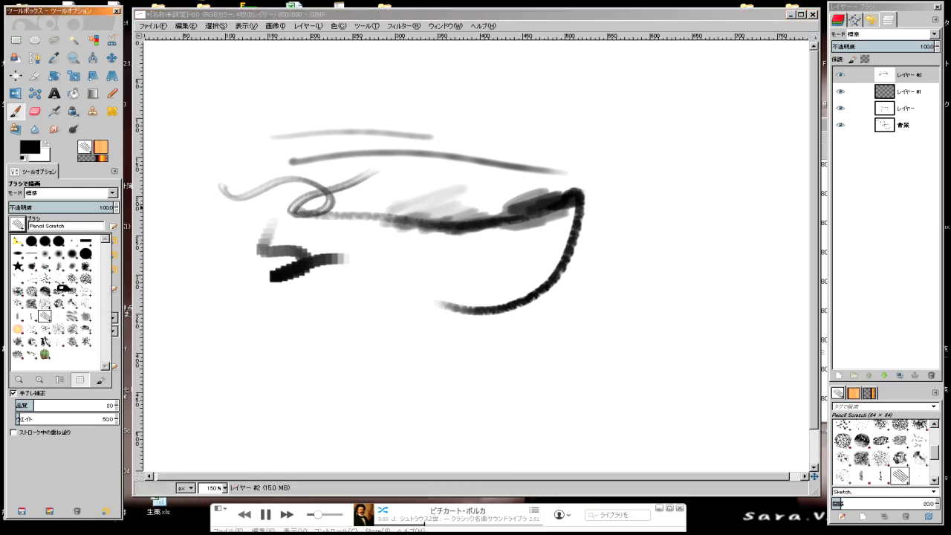
left_click(61, 286)
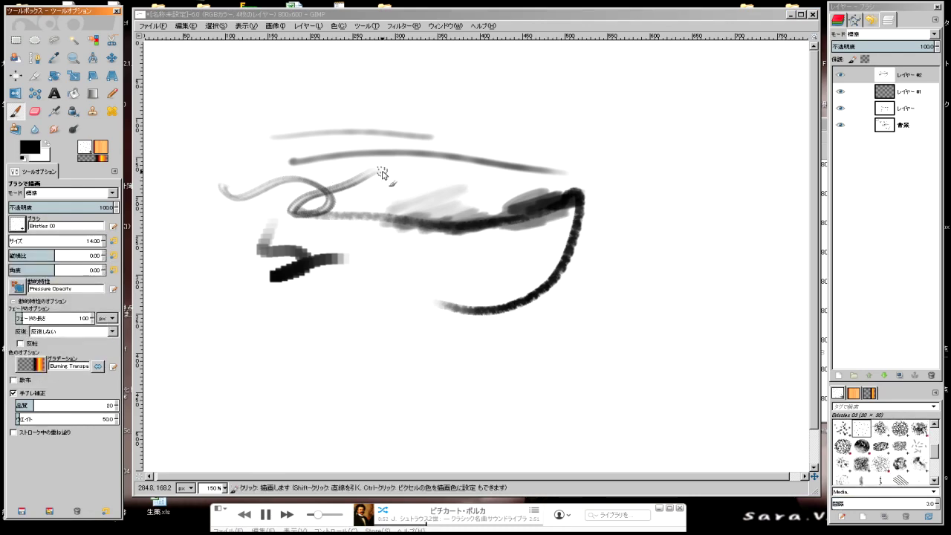
scroll(382, 171, "up", 2)
scroll(382, 171, "up", 1)
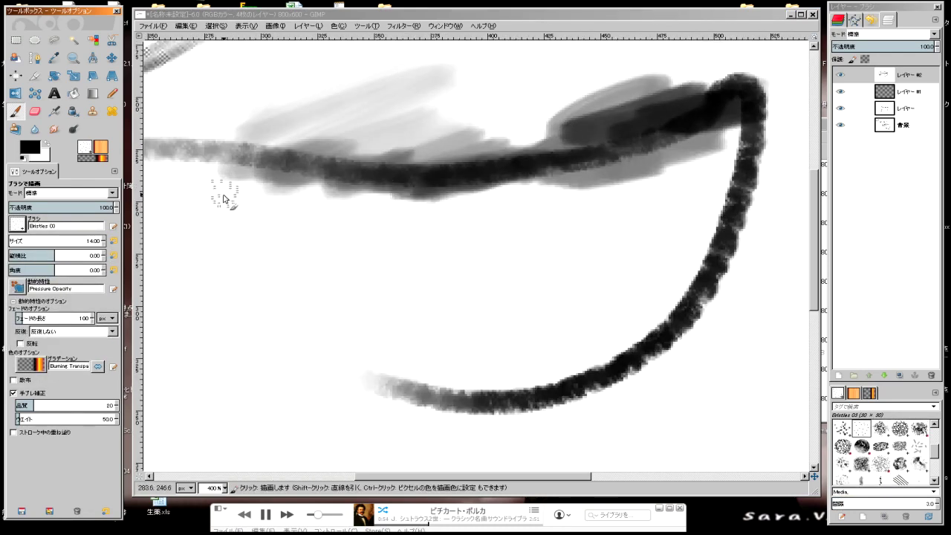
left_click(104, 239)
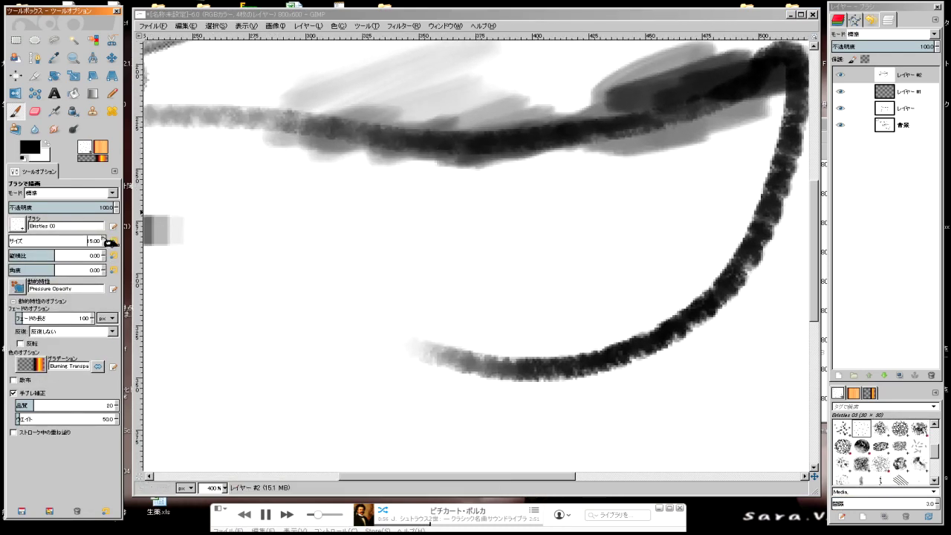
mouse_move(241, 206)
left_mouse_down()
mouse_move(555, 253)
mouse_move(287, 208)
left_mouse_up()
Step: Paint a bundle of curved Bristles 03 strokes right of the hook
scroll(595, 232, "down", 2, "ctrl")
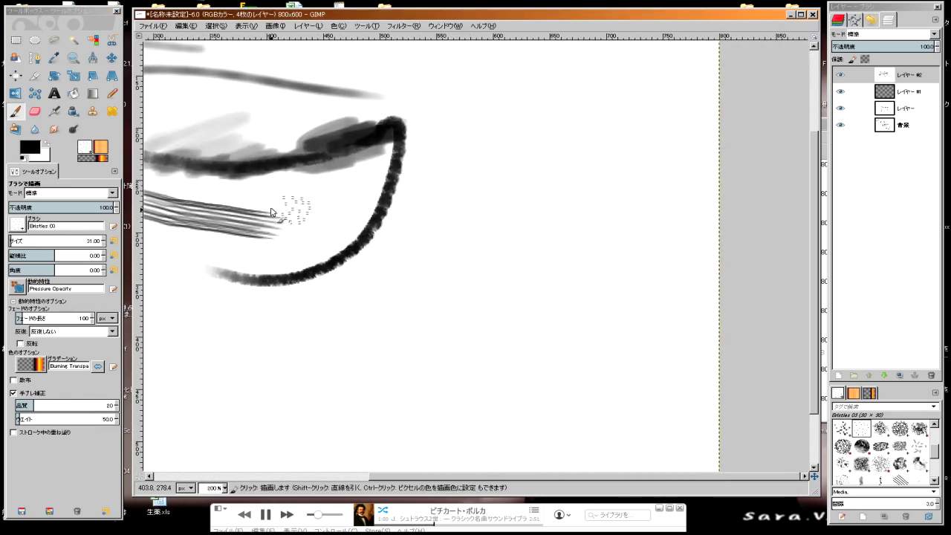
left_click_drag(450, 130, 405, 291)
mouse_move(460, 132)
left_mouse_down()
mouse_move(417, 286)
mouse_move(440, 300)
left_mouse_up()
mouse_move(494, 145)
left_mouse_down()
mouse_move(464, 312)
mouse_move(475, 320)
left_mouse_up()
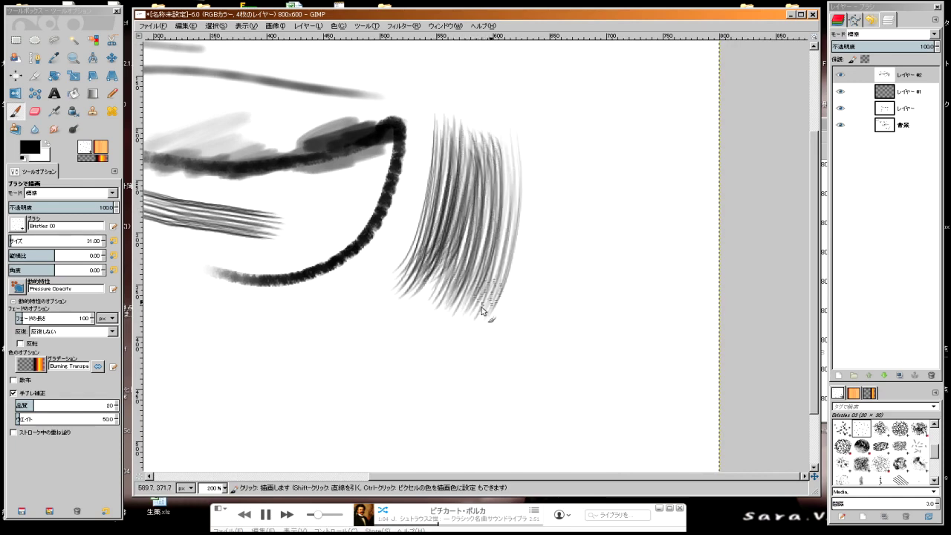
left_click_drag(453, 186, 498, 219)
left_click_drag(492, 159, 472, 330)
left_click_drag(517, 197, 497, 320)
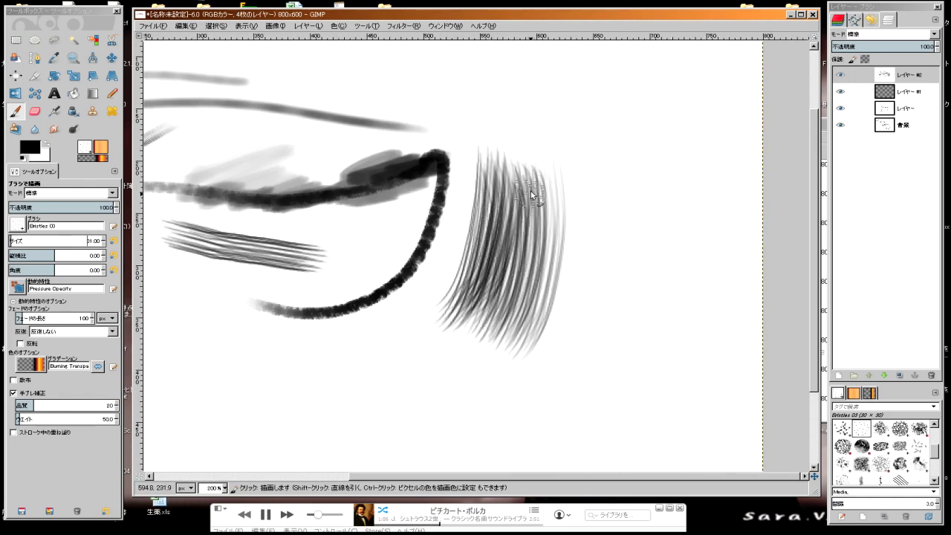
mouse_move(550, 152)
left_mouse_down()
mouse_move(512, 357)
mouse_move(509, 343)
left_mouse_up()
Step: Darken the bristle bundle and extend it upward and to the right
left_click_drag(524, 164, 510, 257)
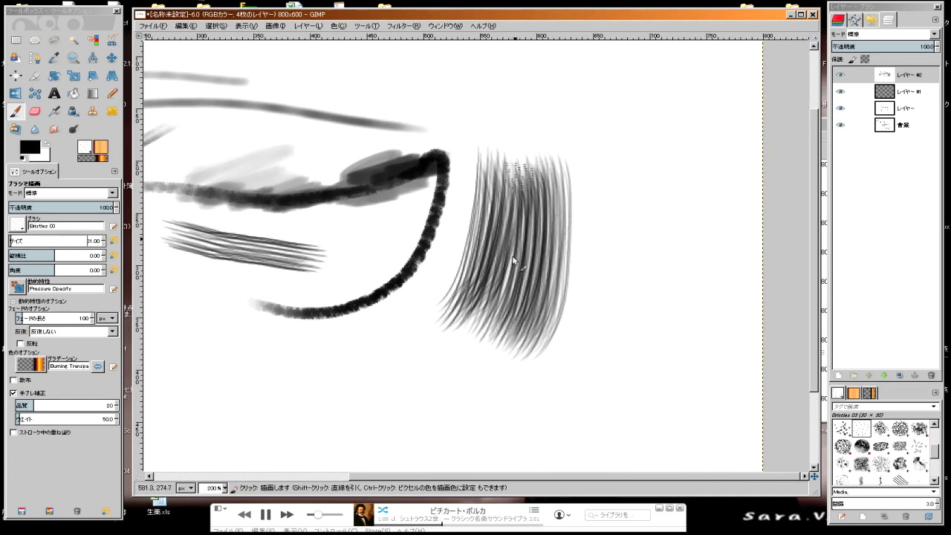
mouse_move(524, 215)
left_mouse_down()
mouse_move(481, 338)
mouse_move(464, 331)
left_mouse_up()
left_click_drag(520, 156, 503, 332)
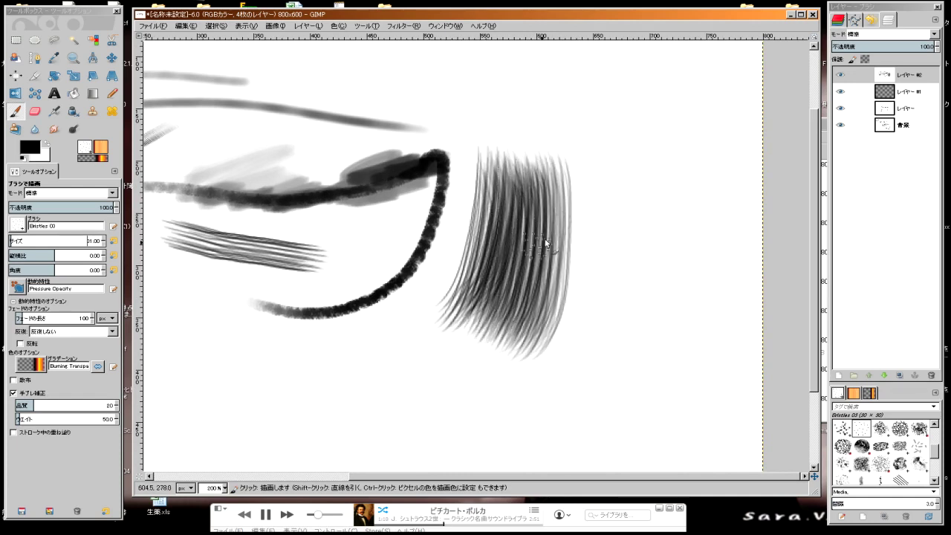
mouse_move(556, 158)
left_mouse_down()
mouse_move(529, 338)
mouse_move(549, 338)
left_mouse_up()
mouse_move(532, 143)
left_mouse_down()
mouse_move(493, 331)
mouse_move(474, 334)
left_mouse_up()
left_click_drag(520, 142, 479, 316)
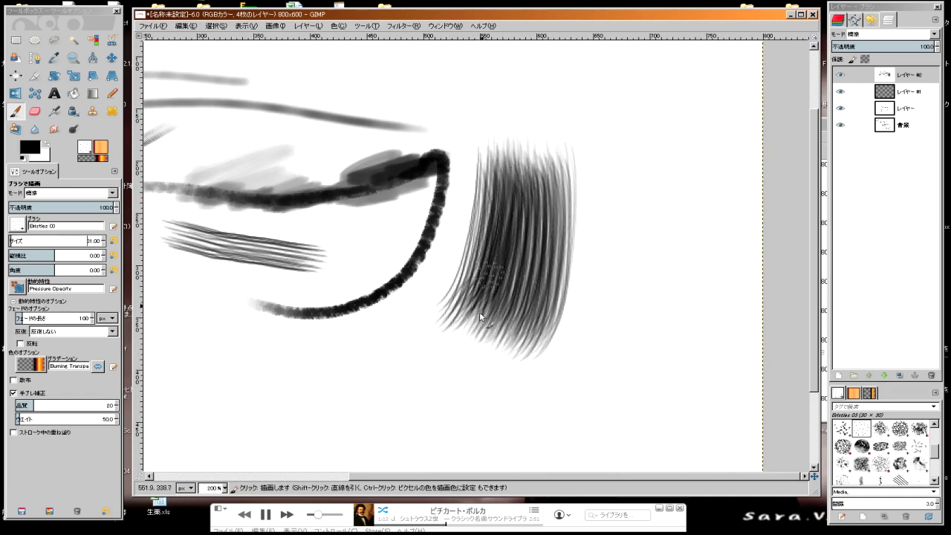
left_click_drag(528, 197, 494, 330)
mouse_move(543, 130)
left_mouse_down()
mouse_move(531, 346)
mouse_move(520, 357)
left_mouse_up()
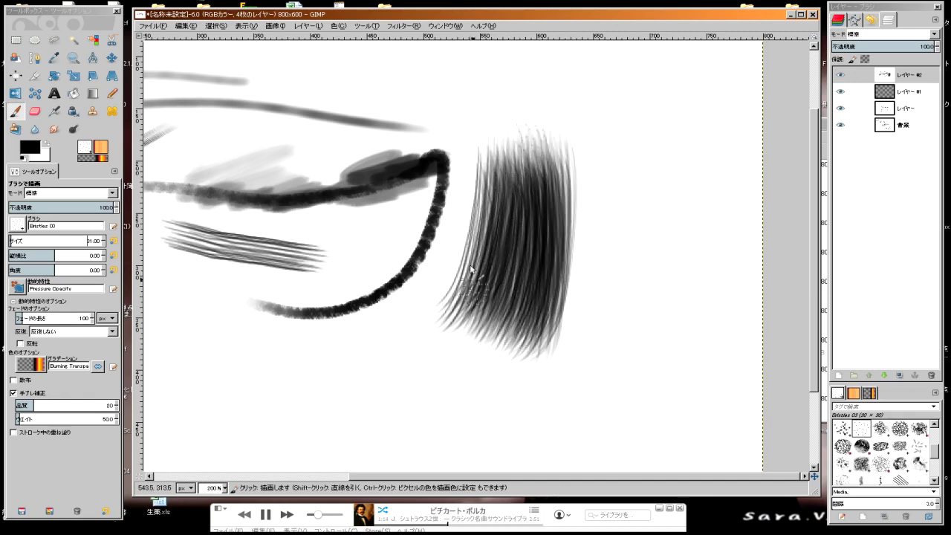
left_click_drag(496, 158, 437, 326)
Step: Draw a thin black test loop over the middle stroke with the Ink tool
key("1")
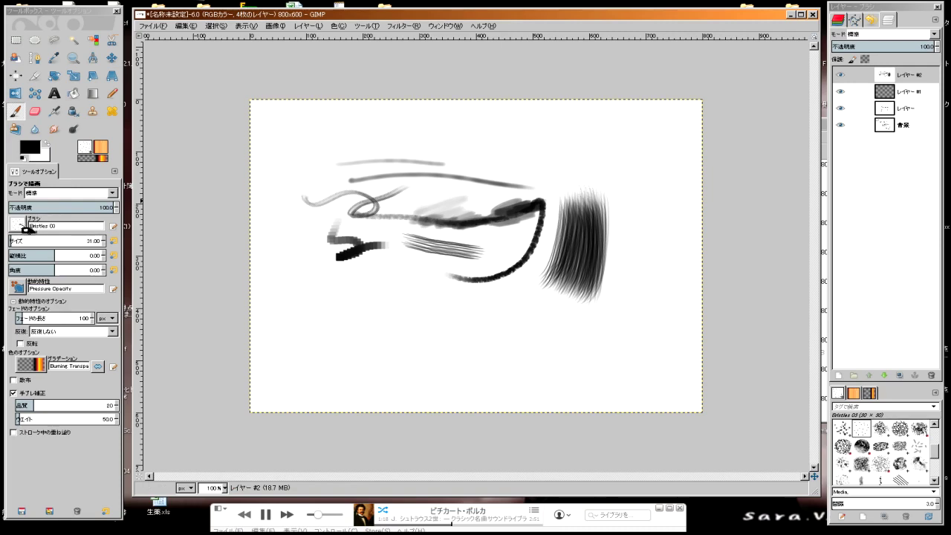
left_click(74, 111)
key("minus")
key("minus")
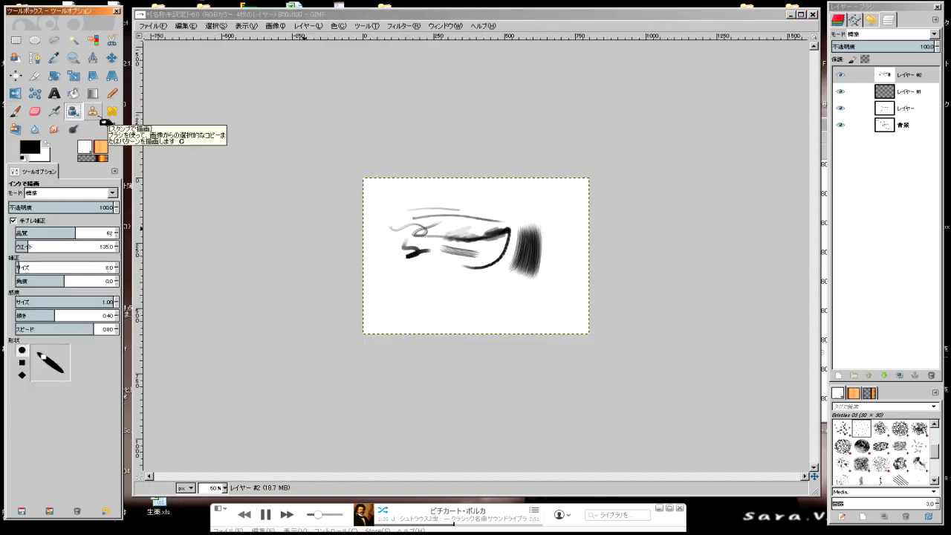
key("plus")
key("plus")
key("plus")
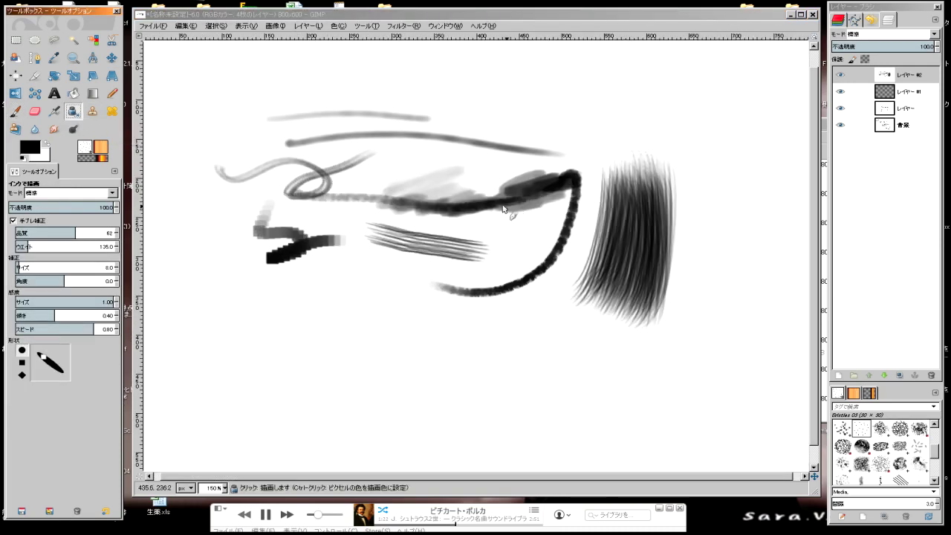
left_click_drag(502, 207, 446, 235)
key("minus")
key("minus")
key("minus")
key("plus")
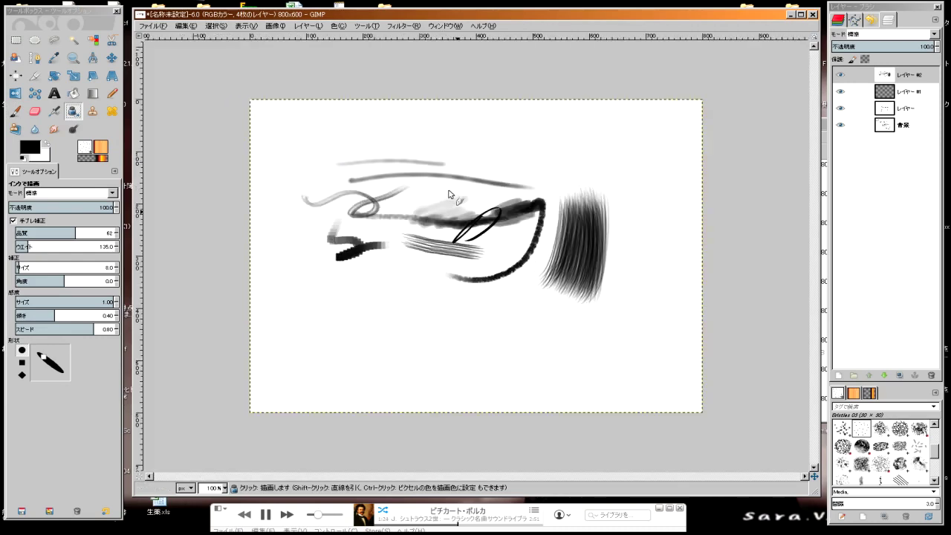
key("plus")
key("plus")
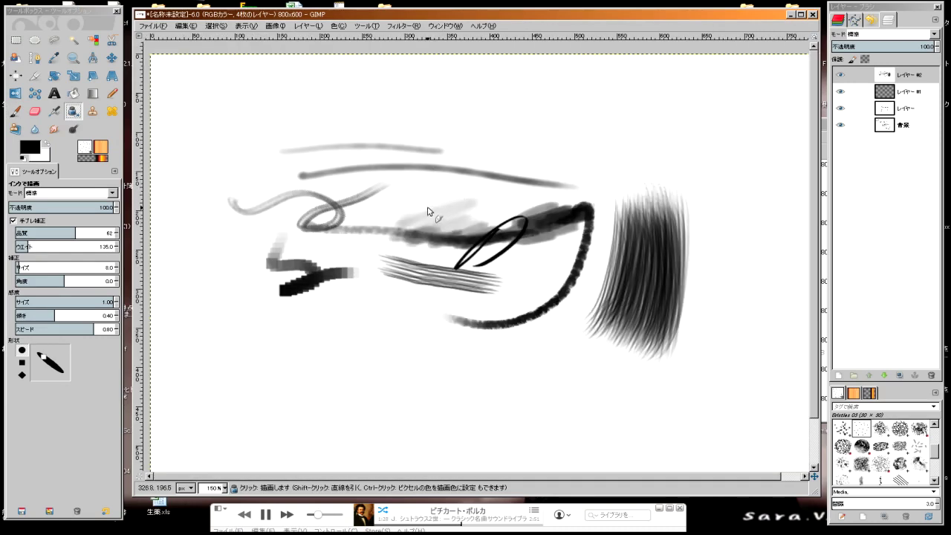
Step: Undo the recent strokes and delete the brush-test Layer #2
key("ctrl+z")
key("ctrl+z")
key("ctrl+z")
key("ctrl+z")
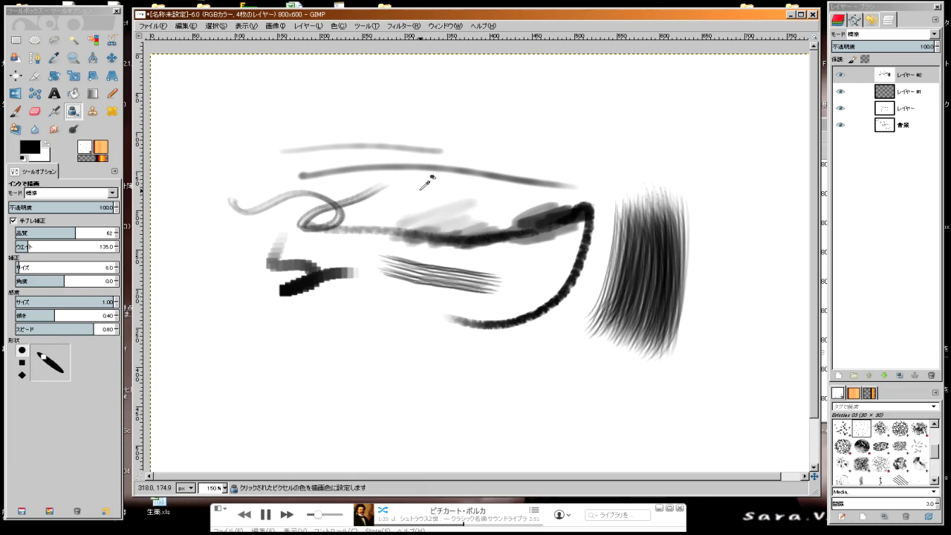
key("ctrl+z")
key("ctrl+z")
key("ctrl+z")
key("ctrl+z")
key("ctrl+z")
key("ctrl+z")
key("ctrl+z")
key("ctrl+z")
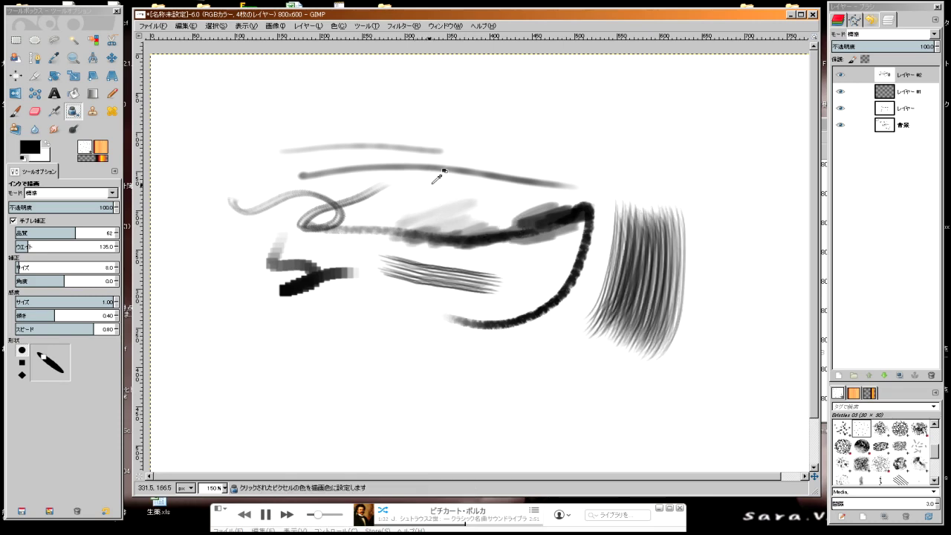
left_click(932, 376)
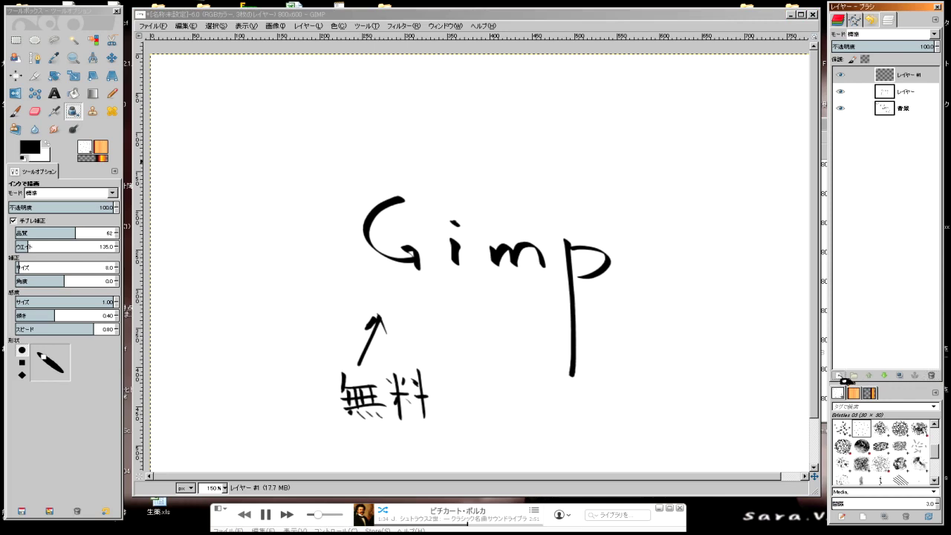
Step: Add a new white-filled layer and settle on the Paintbrush tool
left_click(839, 377)
left_click(832, 450)
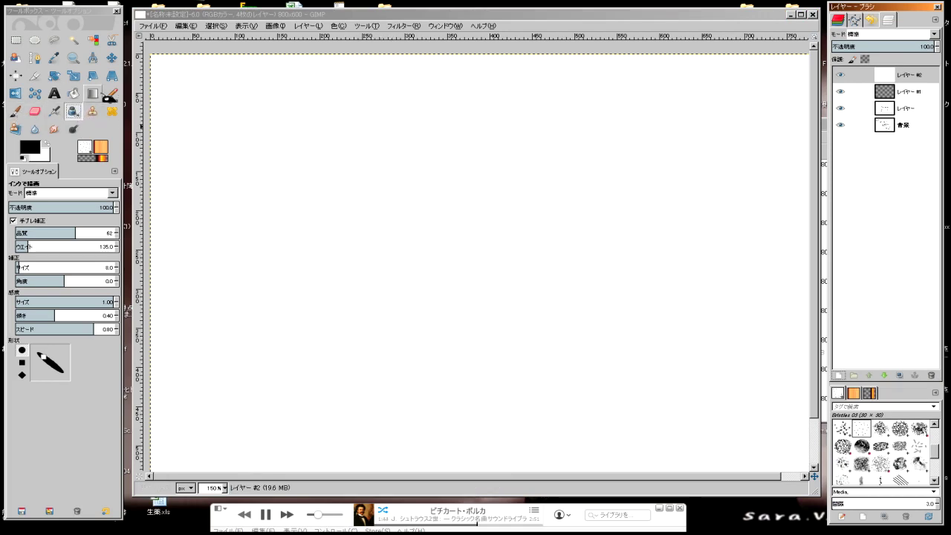
left_click(112, 93)
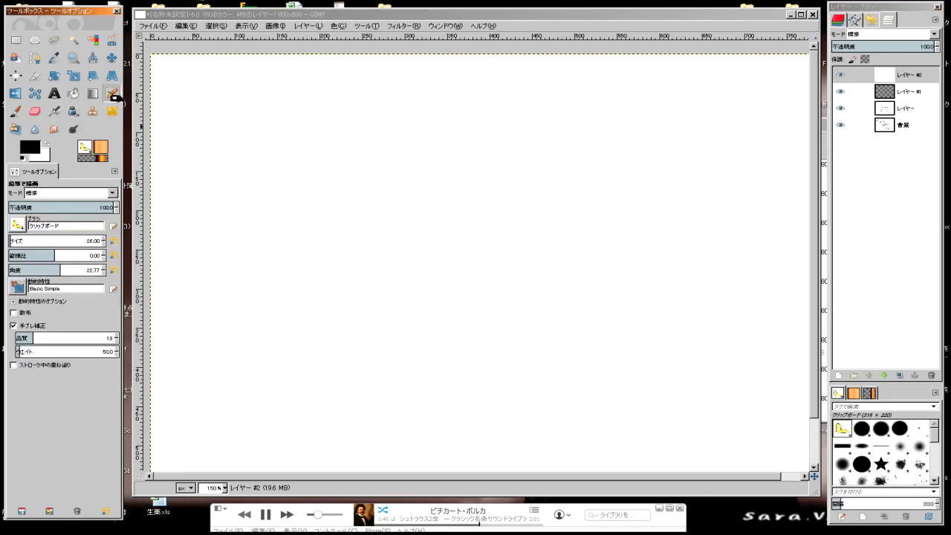
left_click(16, 112)
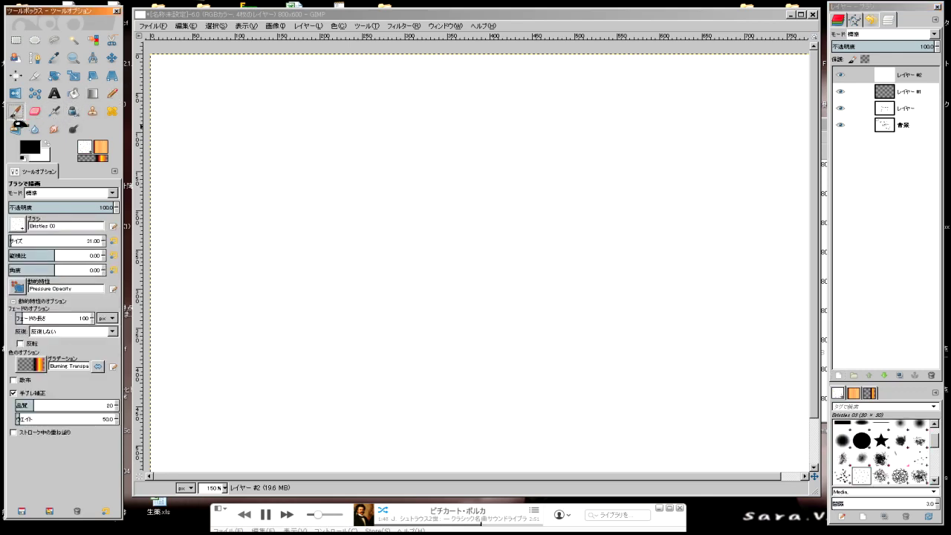
left_click(73, 111)
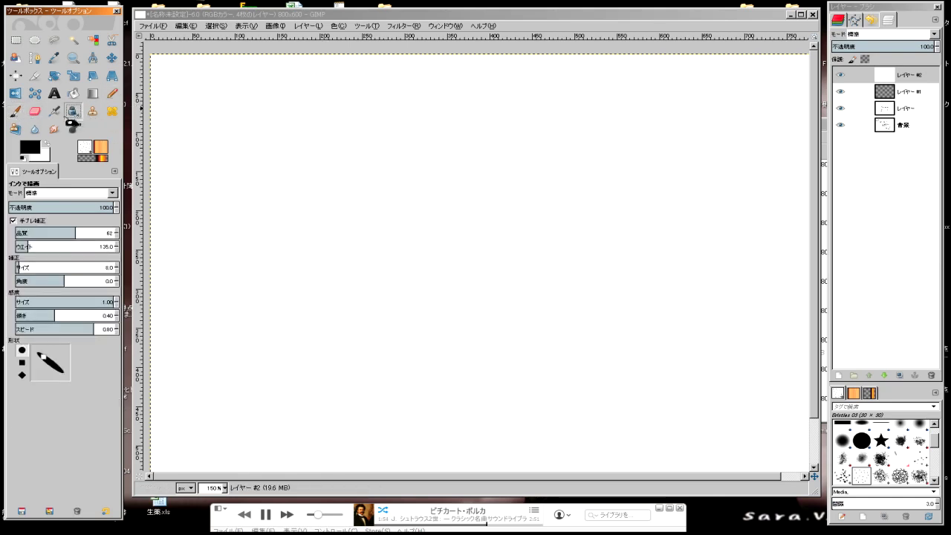
left_click(17, 111)
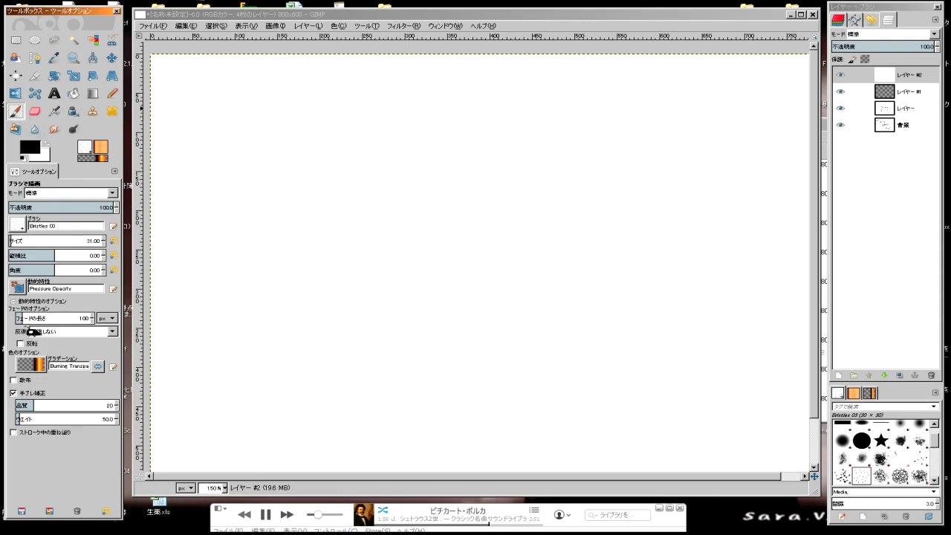
Step: Browse the Dynamics presets list and keep Pressure Opacity
left_click(22, 291)
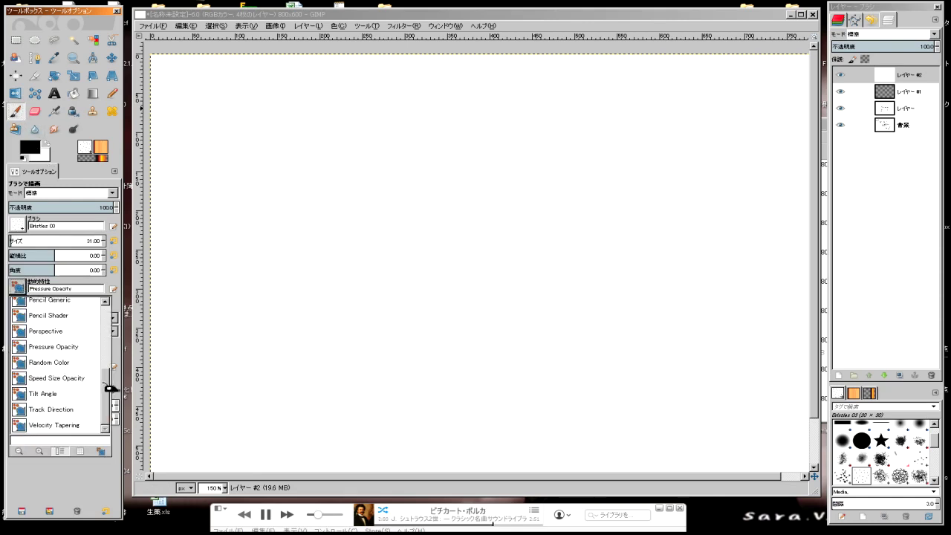
mouse_move(110, 388)
left_mouse_down()
mouse_move(117, 419)
mouse_move(95, 413)
left_mouse_up()
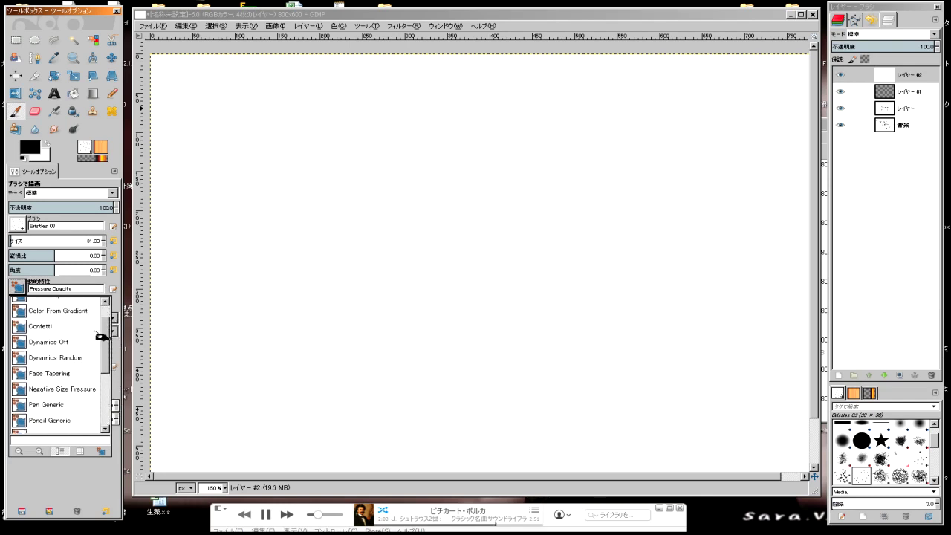
left_click(21, 288)
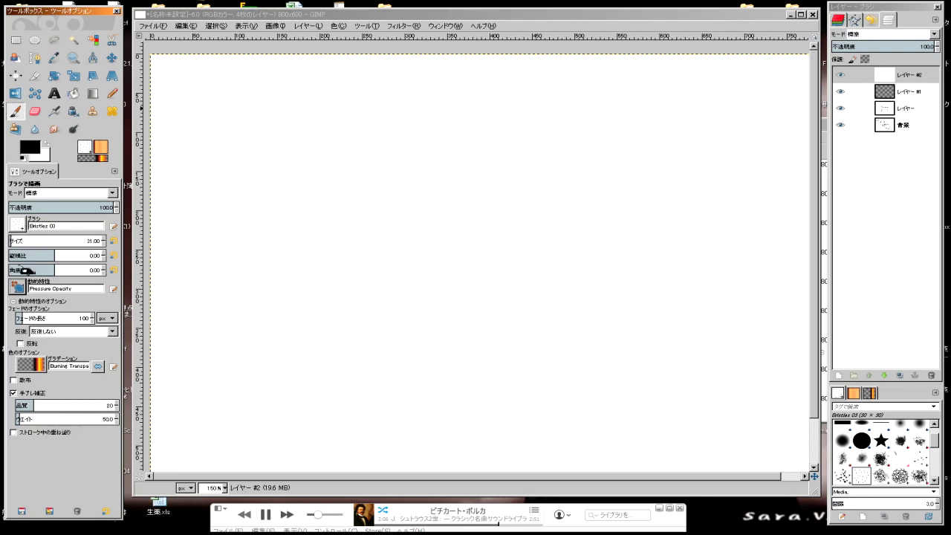
left_click(19, 287)
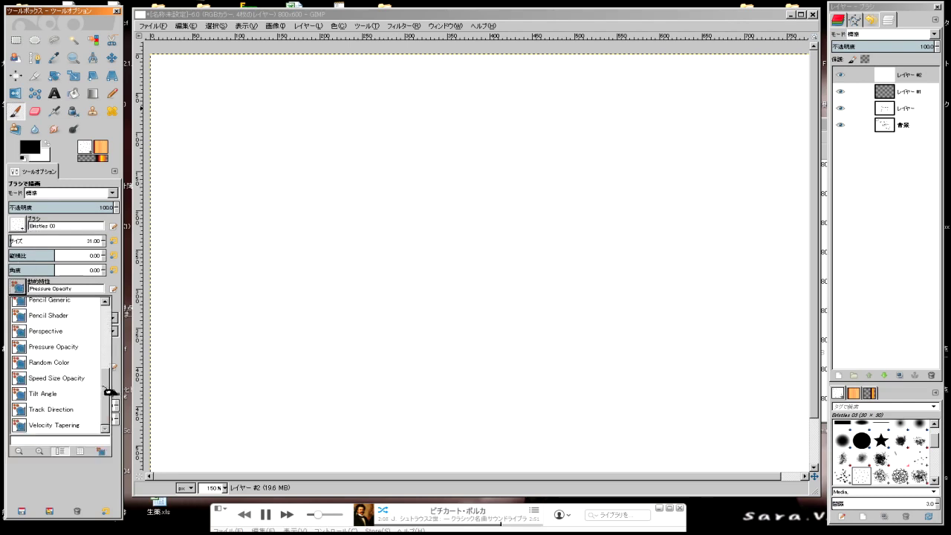
left_click_drag(112, 389, 106, 403)
Step: Draw trial Ink strokes and a sweeping curve, undo them all, and return to the Paintbrush
left_click(23, 290)
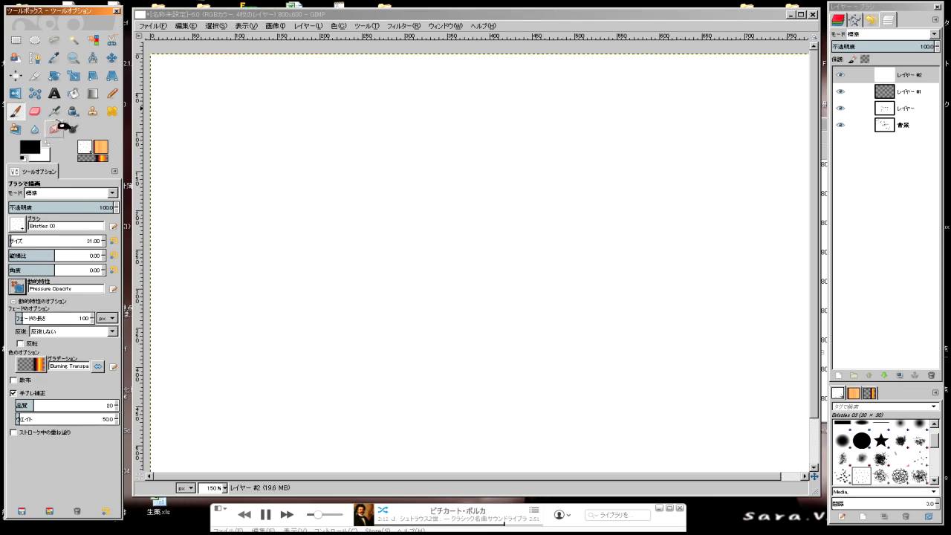
left_click(74, 111)
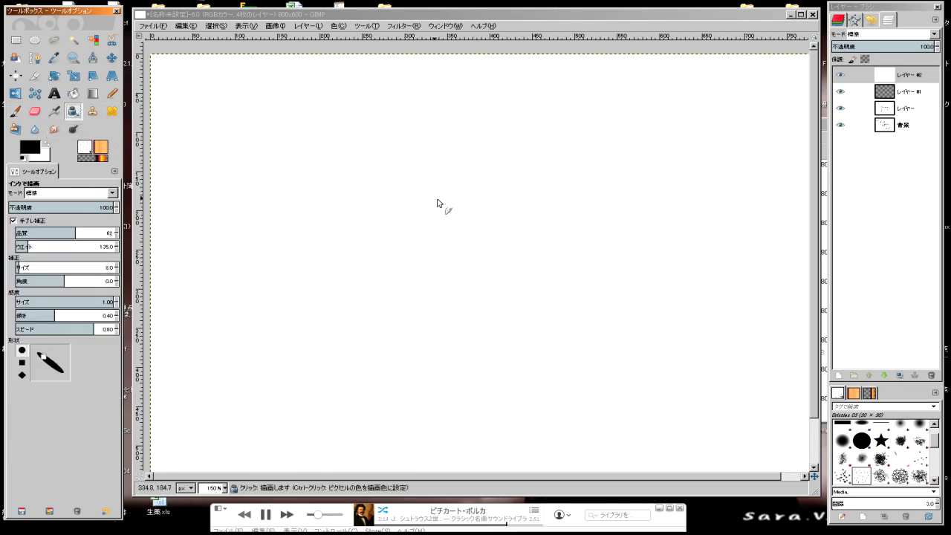
mouse_move(402, 135)
left_mouse_down()
mouse_move(435, 312)
mouse_move(396, 312)
left_mouse_up()
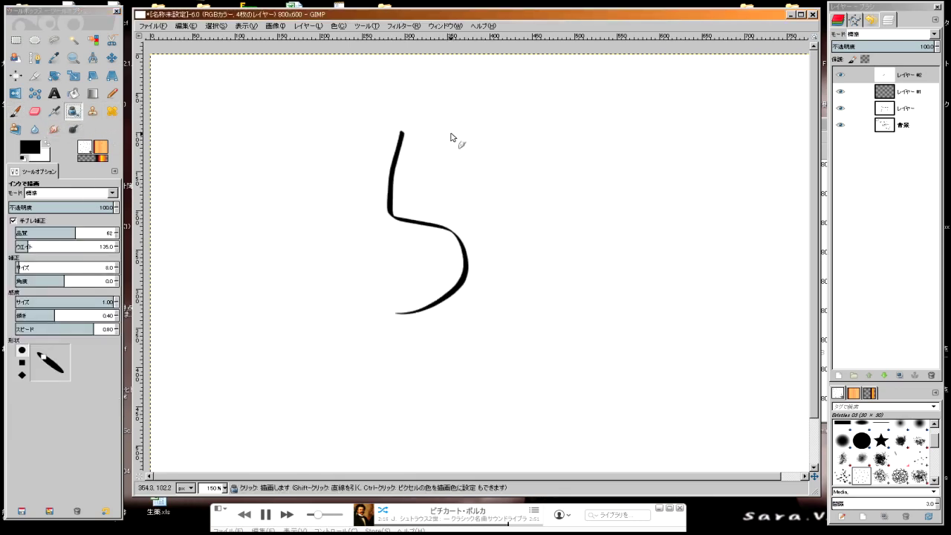
mouse_move(449, 133)
left_mouse_down()
mouse_move(422, 169)
mouse_move(527, 248)
mouse_move(394, 312)
left_mouse_up()
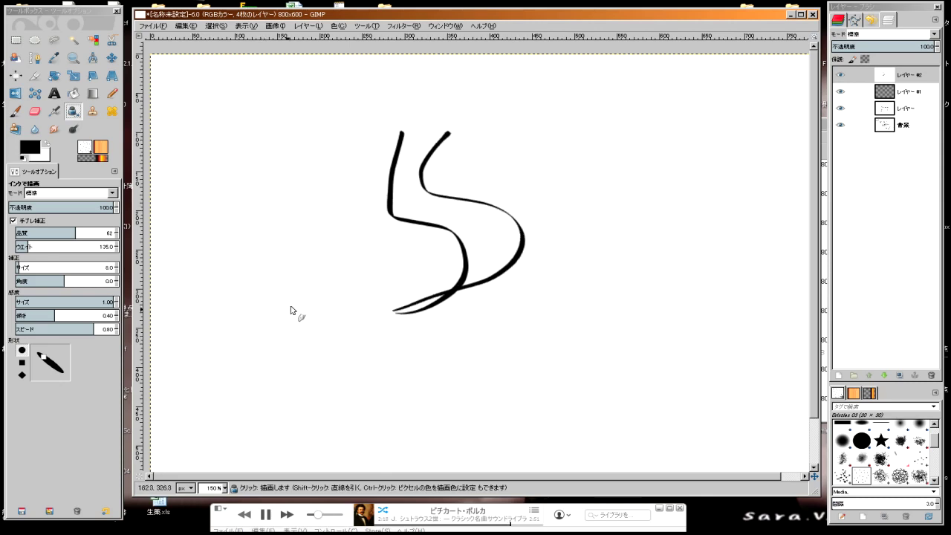
key("ctrl+z")
key("ctrl+z")
key("ctrl+z")
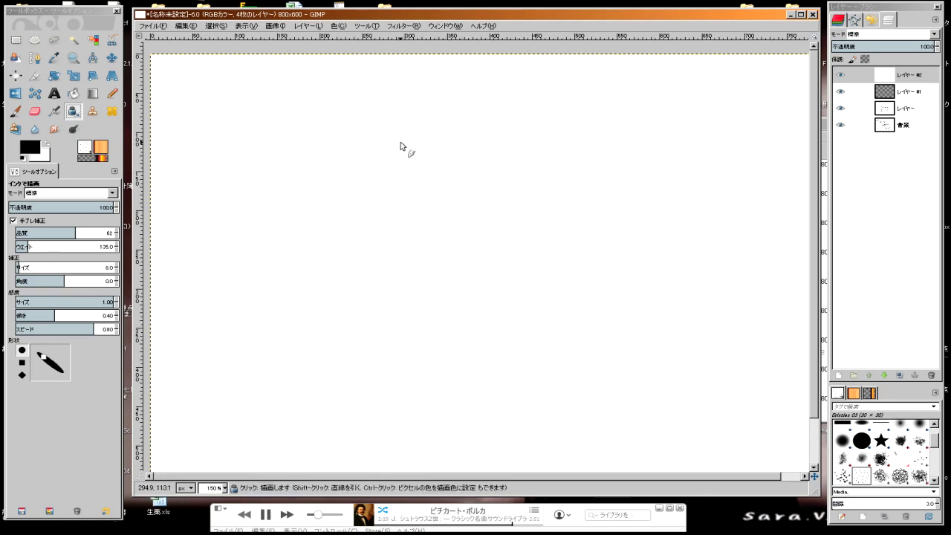
mouse_move(430, 328)
left_mouse_down()
mouse_move(607, 159)
mouse_move(420, 126)
left_mouse_up()
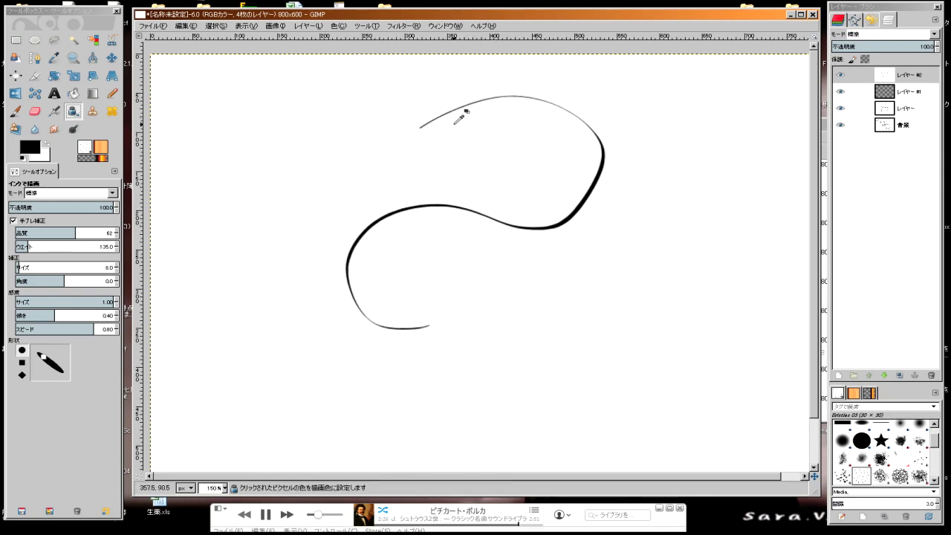
key("ctrl+z")
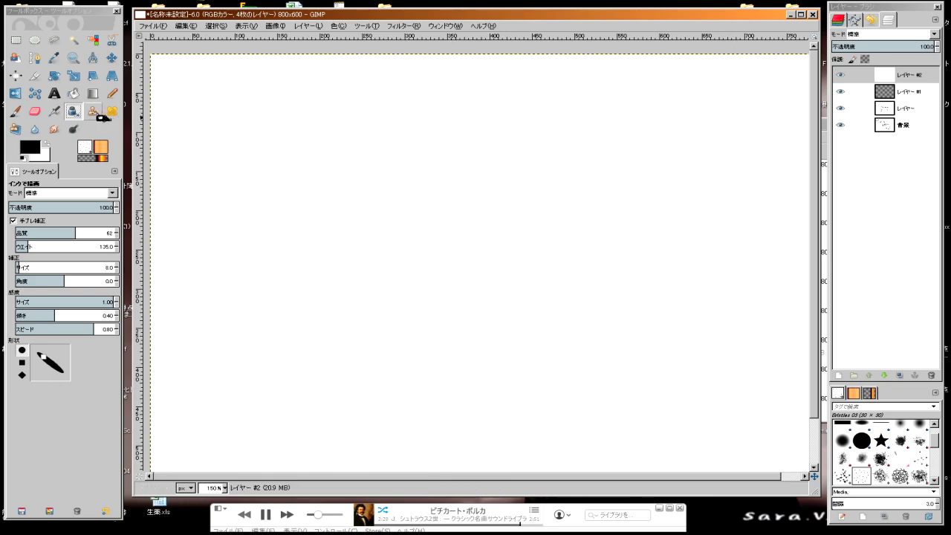
left_click(15, 111)
Step: Pick a round hard brush, then paint and undo a grey test loop
left_click(20, 227)
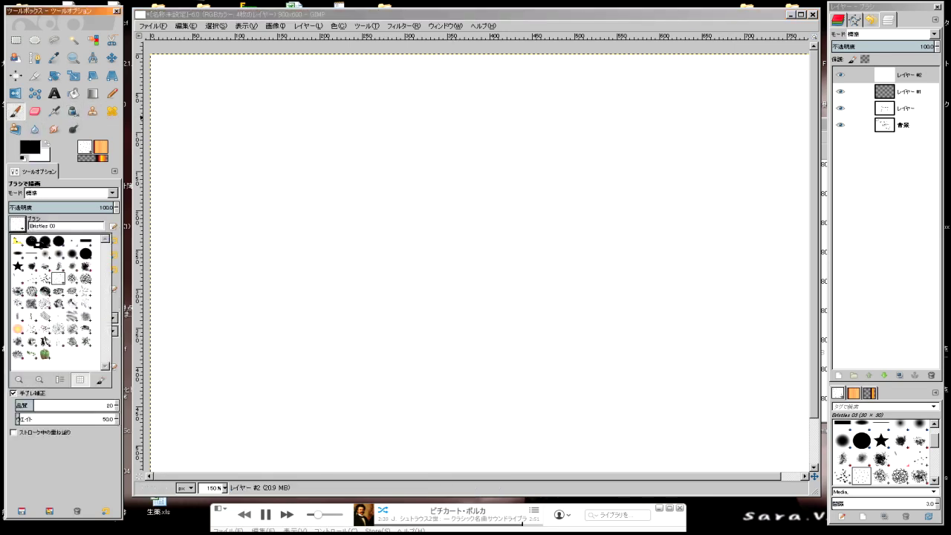
left_click(38, 253)
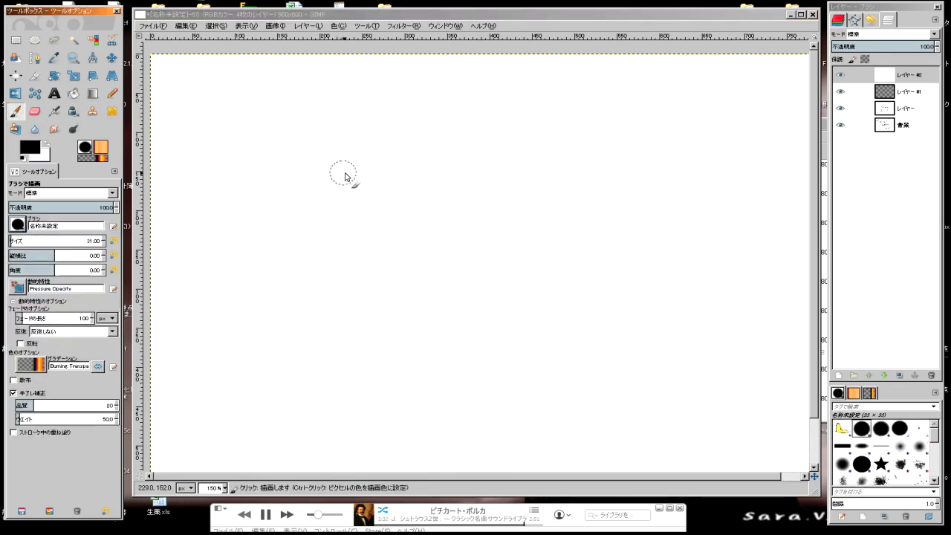
mouse_move(355, 168)
left_mouse_down()
mouse_move(630, 299)
mouse_move(514, 110)
left_mouse_up()
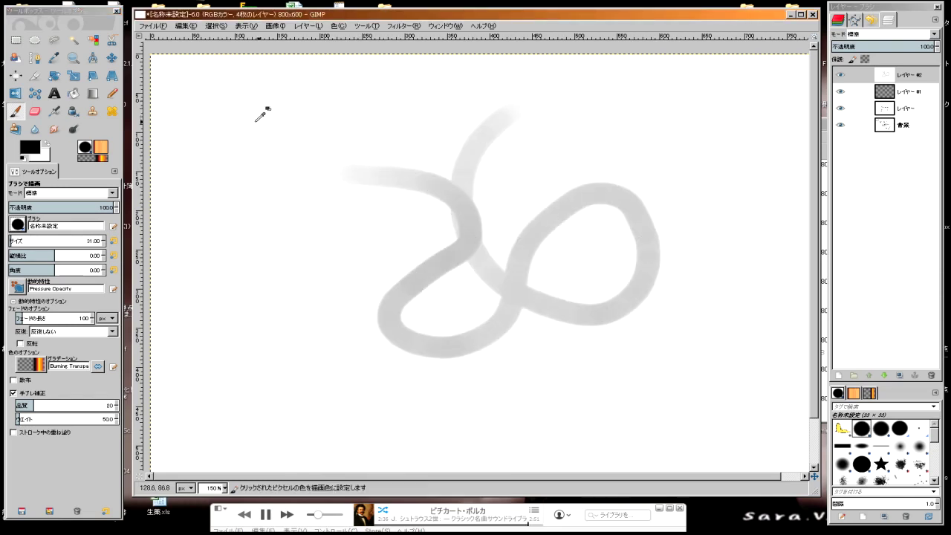
key("ctrl+z")
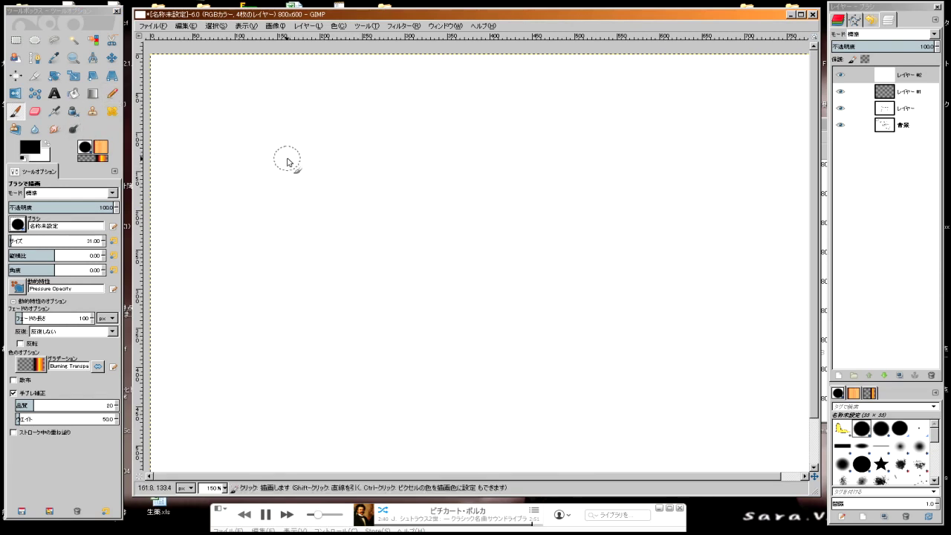
Step: Paint a grey scribbled block left of centre and hooked vertical strokes to its right
mouse_move(303, 178)
left_mouse_down()
mouse_move(335, 195)
mouse_move(436, 186)
mouse_move(371, 239)
mouse_move(479, 223)
left_mouse_up()
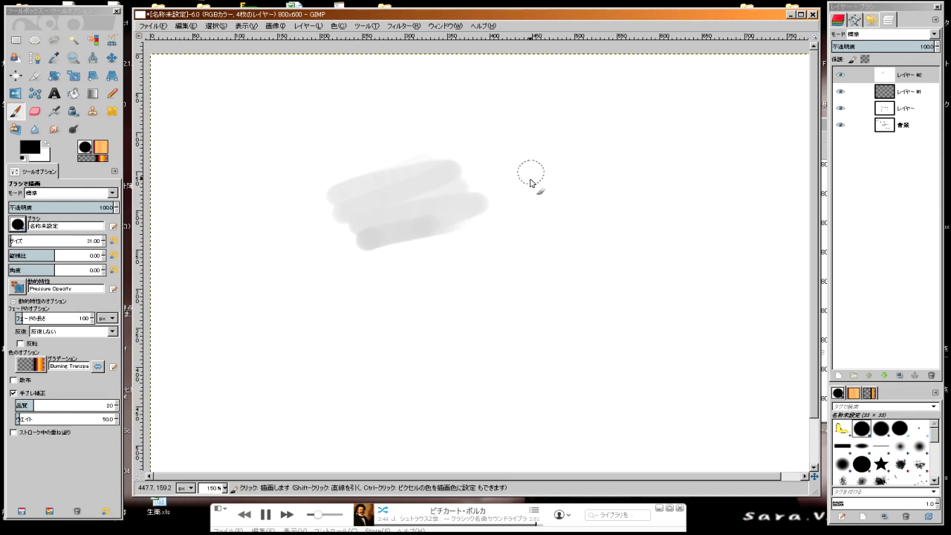
left_click_drag(529, 179, 514, 296)
left_click_drag(545, 169, 529, 298)
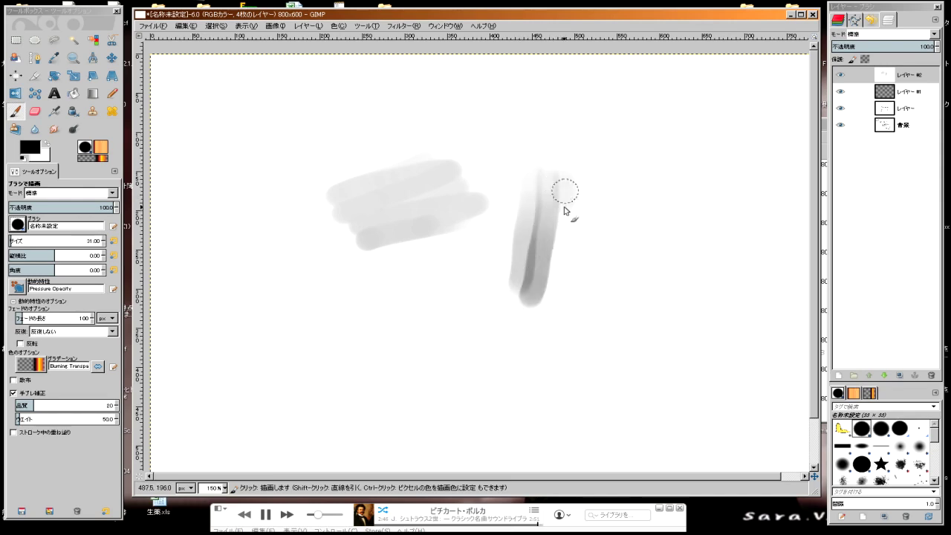
left_click_drag(564, 195, 561, 314)
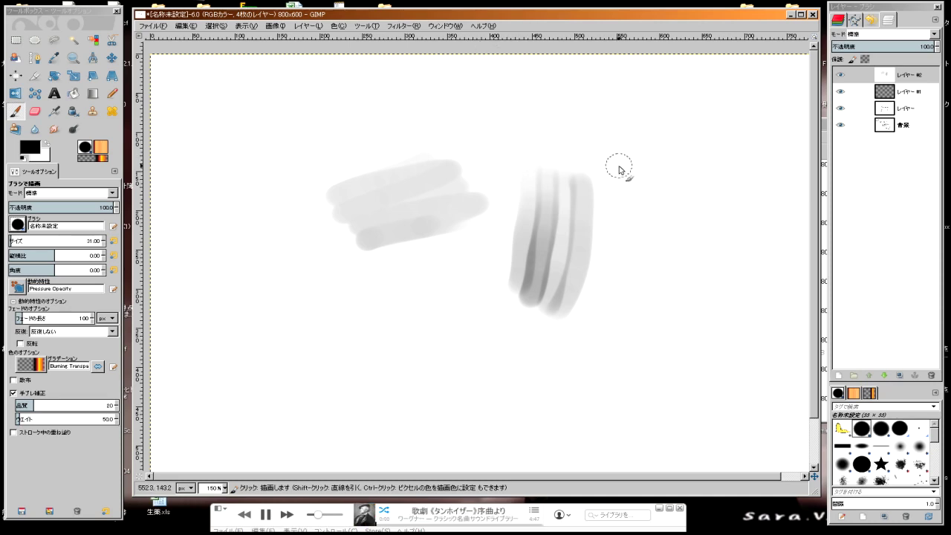
left_click_drag(609, 149, 599, 290)
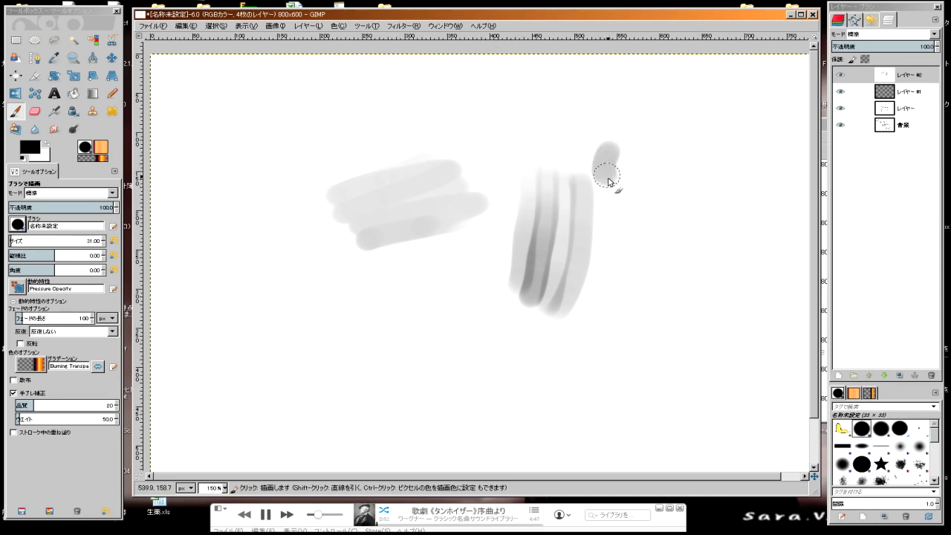
left_click_drag(630, 160, 614, 301)
mouse_move(630, 162)
left_mouse_down()
mouse_move(621, 290)
mouse_move(623, 254)
left_mouse_up()
Step: Draw a grey curve sweeping down from the block with a hard round Pencil brush
left_click(111, 93)
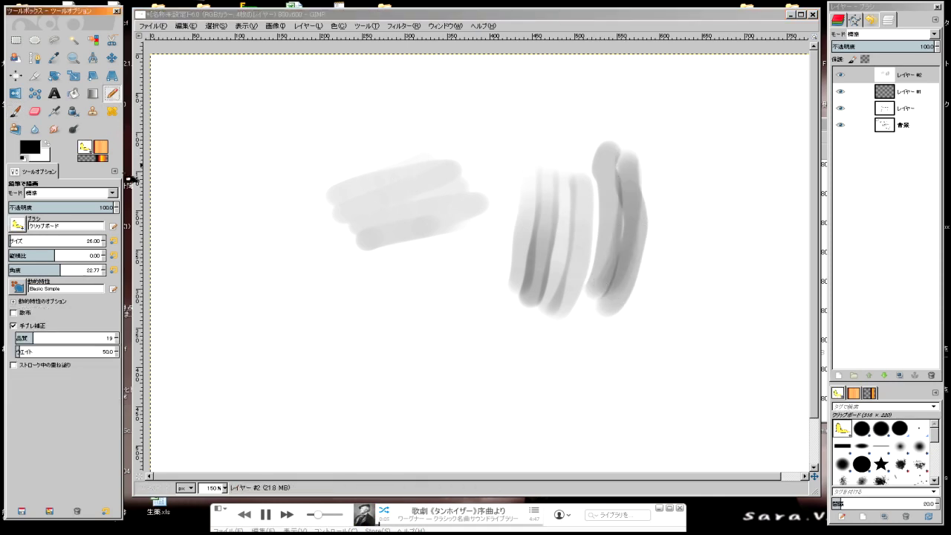
left_click(25, 224)
left_click(43, 248)
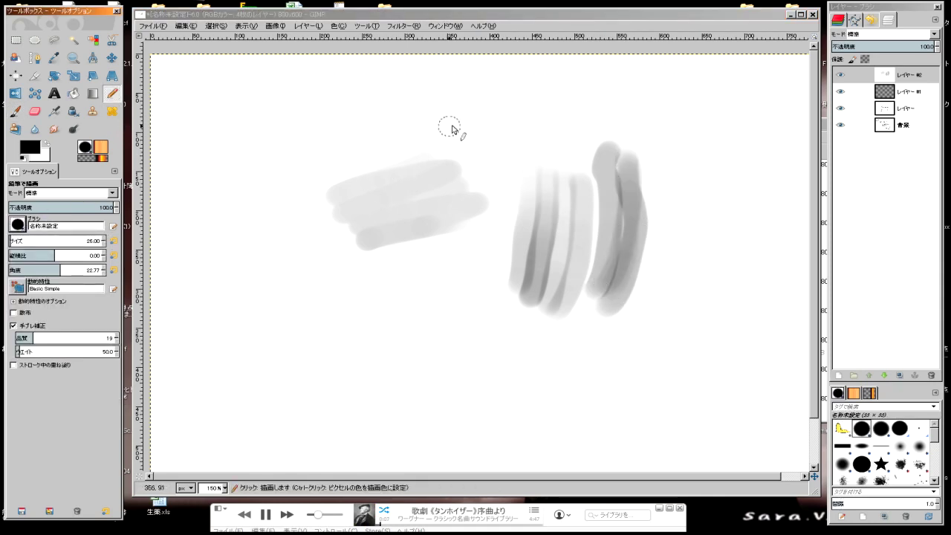
mouse_move(470, 145)
left_mouse_down()
mouse_move(484, 186)
mouse_move(484, 259)
mouse_move(416, 338)
left_mouse_up()
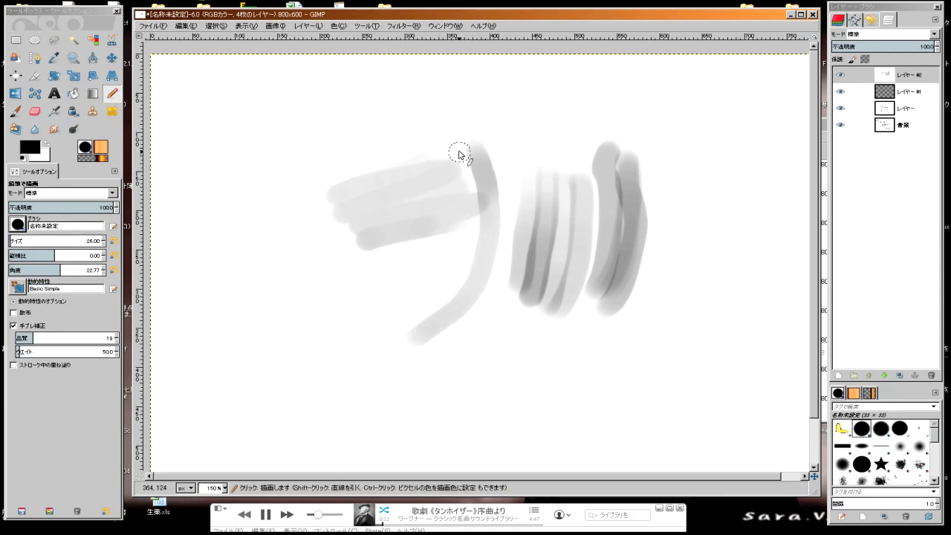
mouse_move(458, 148)
left_mouse_down()
mouse_move(476, 241)
mouse_move(420, 320)
mouse_move(446, 263)
mouse_move(419, 301)
left_mouse_up()
Step: Look through the Brush and Dynamics preset lists, then choose the Ink tool
left_click(18, 224)
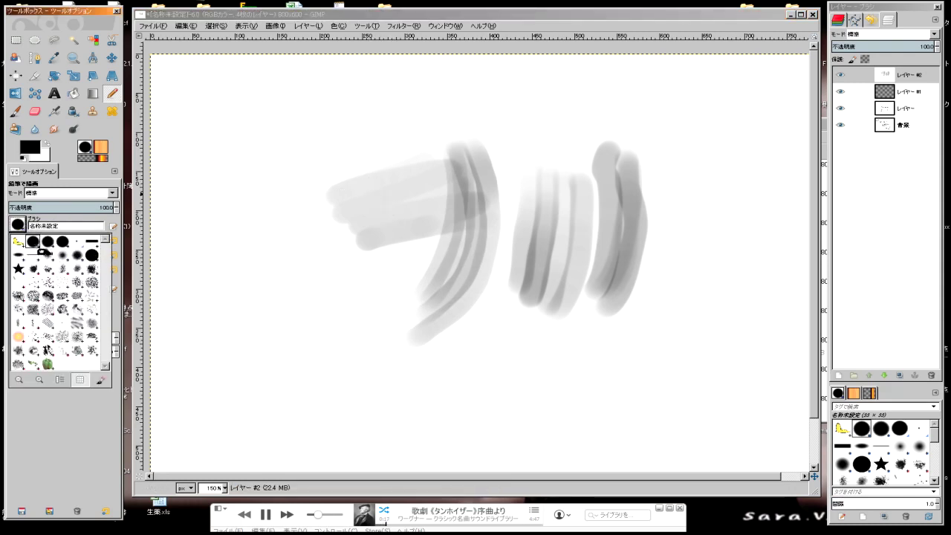
left_click(28, 232)
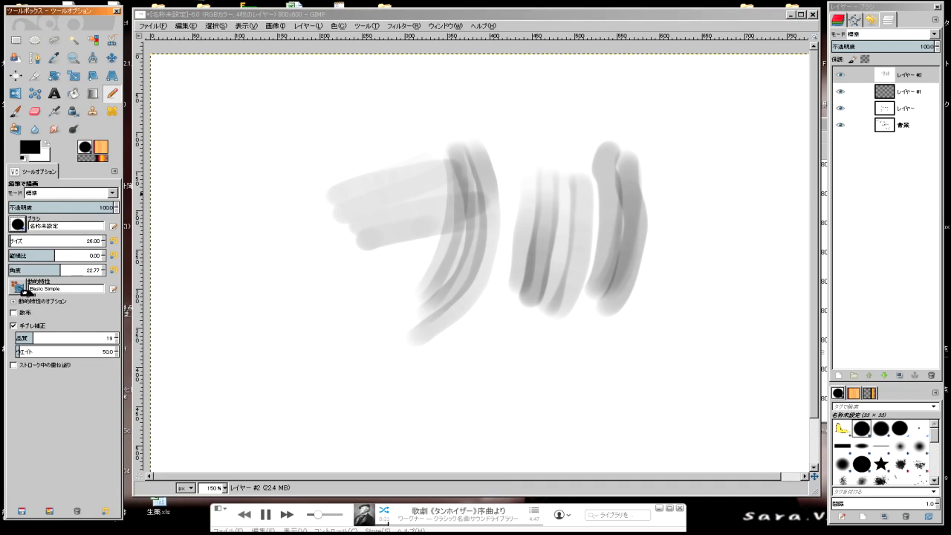
left_click(23, 290)
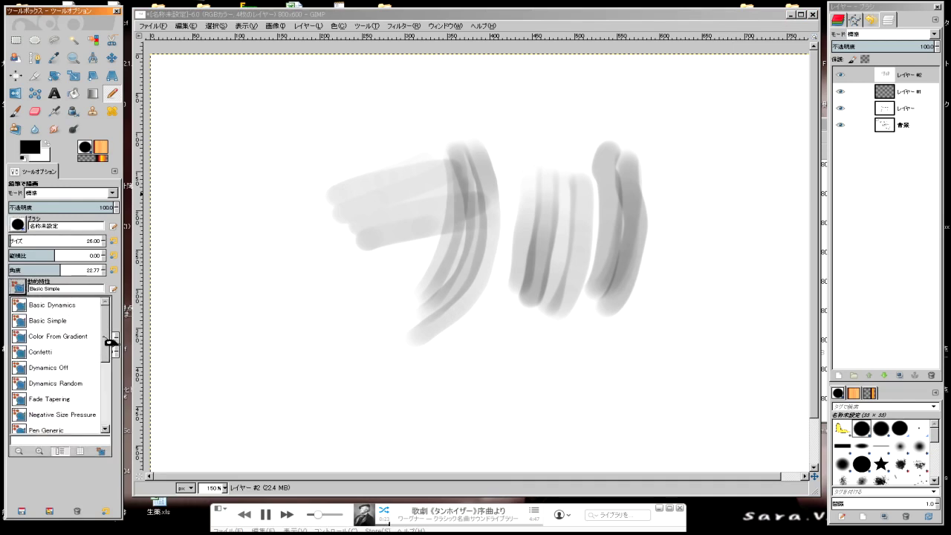
left_click(22, 290)
left_click(23, 290)
left_click(73, 111)
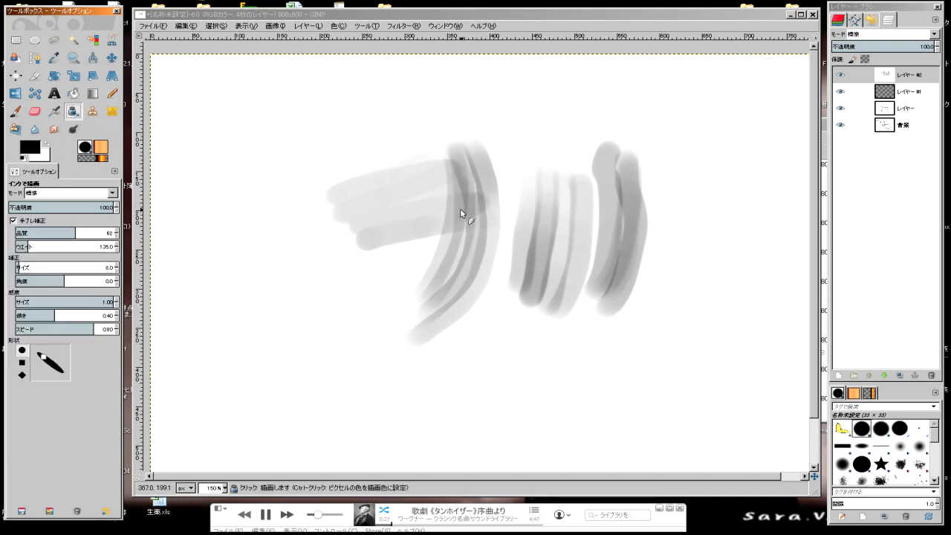
Step: Ink a dot, a thick bar, thin V strokes and two lower strokes at upper left
left_click(264, 133)
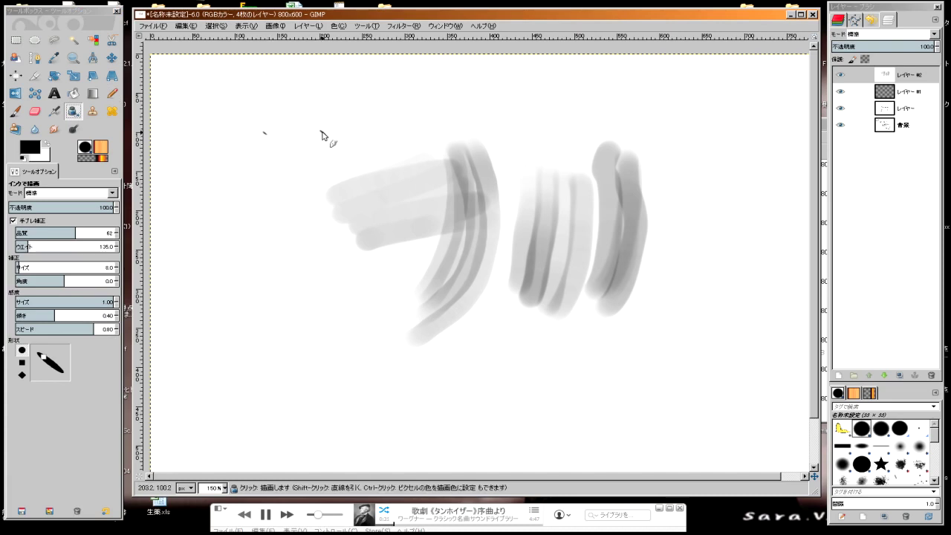
mouse_move(321, 132)
left_mouse_down()
mouse_move(292, 186)
mouse_move(306, 197)
left_mouse_up()
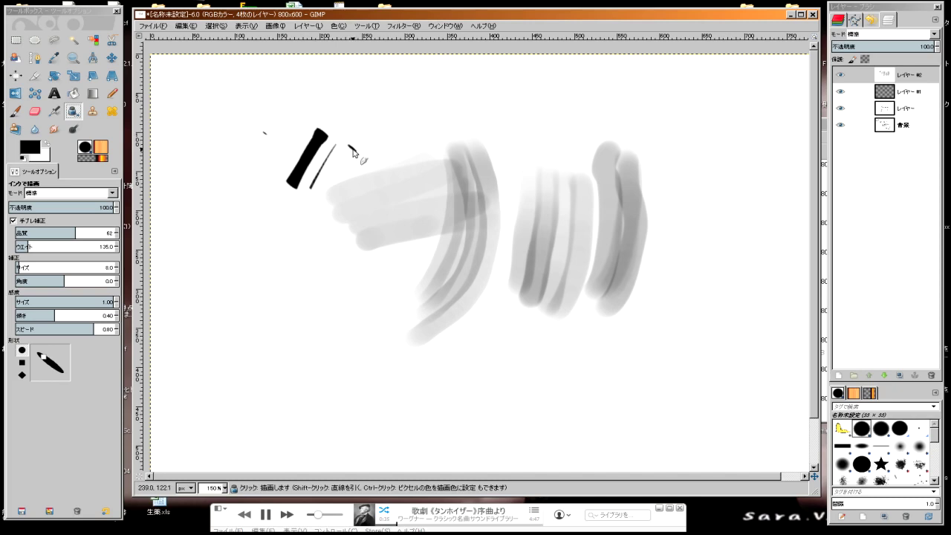
left_click_drag(351, 147, 325, 201)
left_click_drag(362, 165, 351, 221)
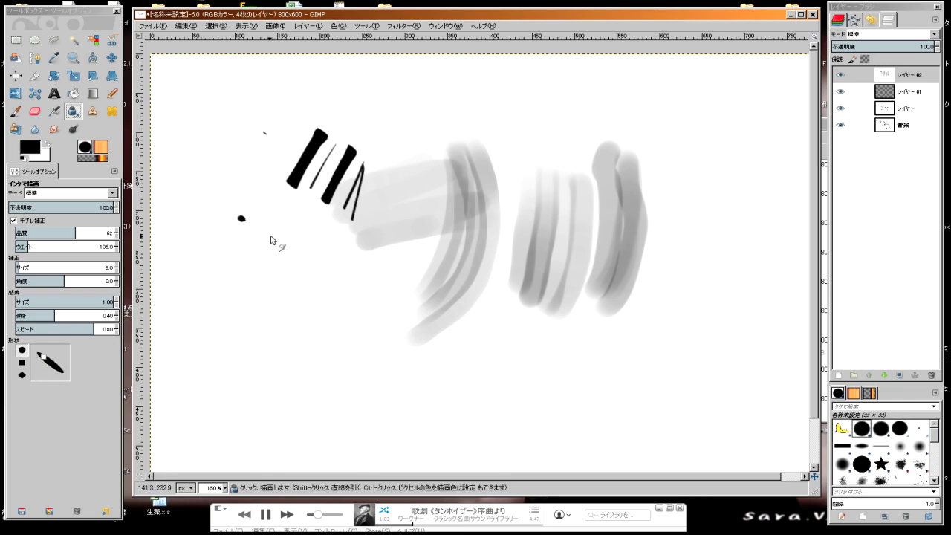
left_click_drag(277, 222, 320, 271)
left_click_drag(257, 278, 314, 292)
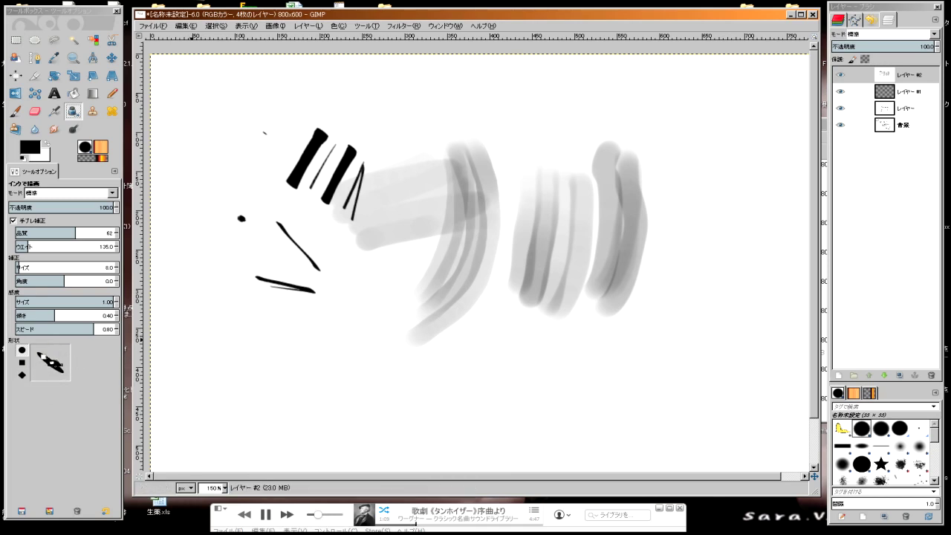
Step: Switch the ink nib to square and ink a 天-like figure
left_click_drag(49, 360, 43, 357)
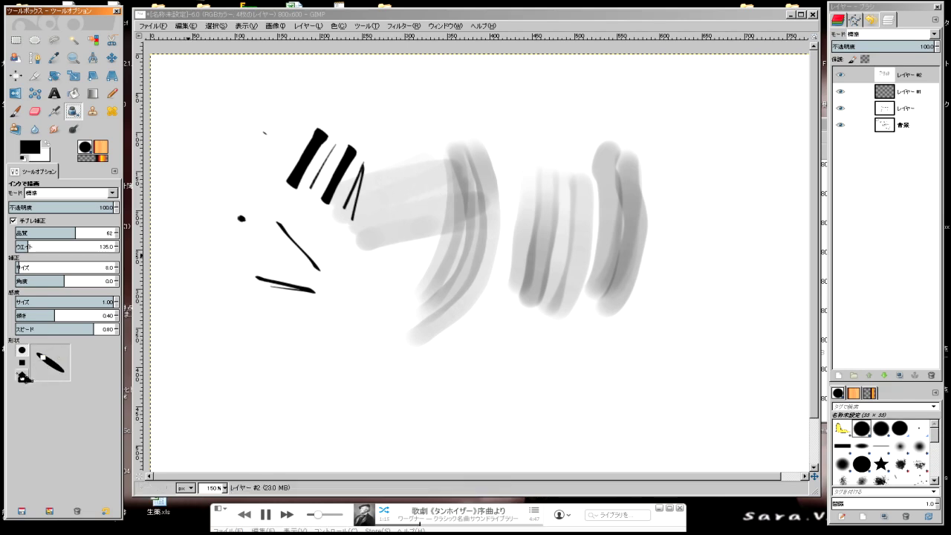
left_click(22, 362)
left_click_drag(207, 266, 261, 265)
left_click_drag(259, 274, 233, 330)
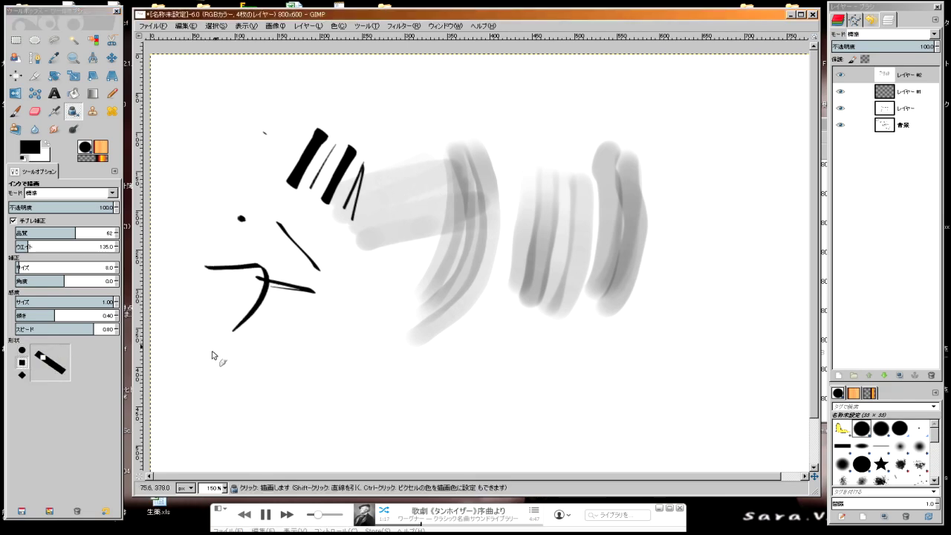
left_click_drag(220, 297, 312, 324)
Step: Ink two curved strokes with a diamond nib, then reset the nib to round
left_click(28, 380)
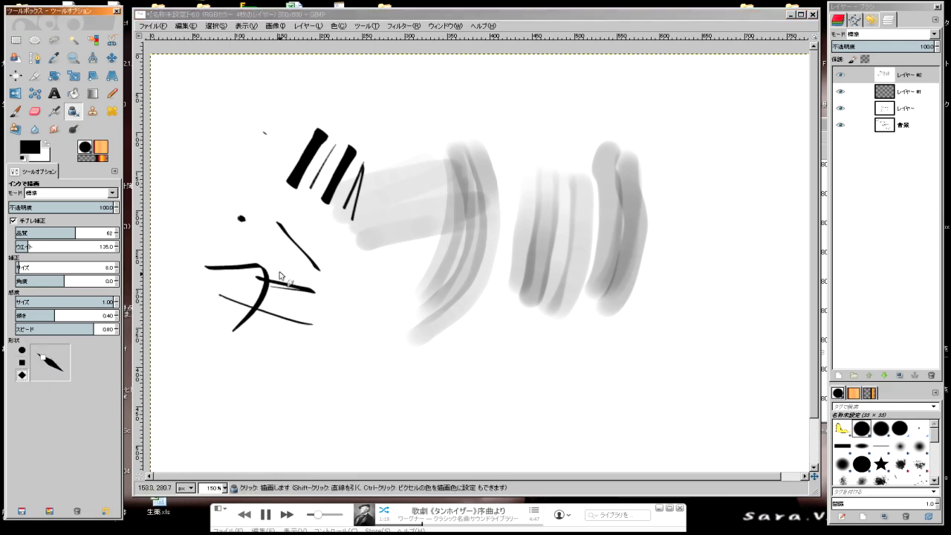
mouse_move(273, 253)
left_mouse_down()
mouse_move(339, 297)
mouse_move(351, 338)
left_mouse_up()
left_click_drag(355, 286, 312, 347)
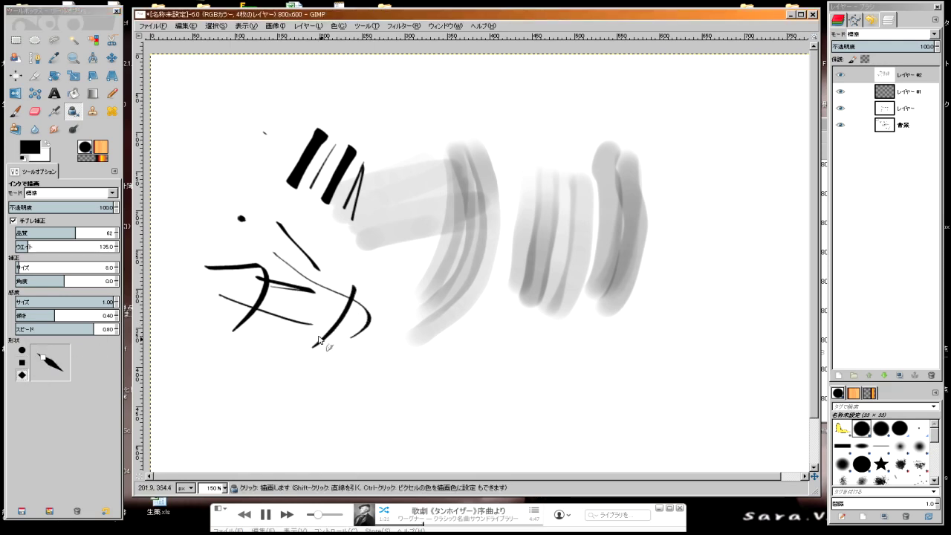
left_click(22, 350)
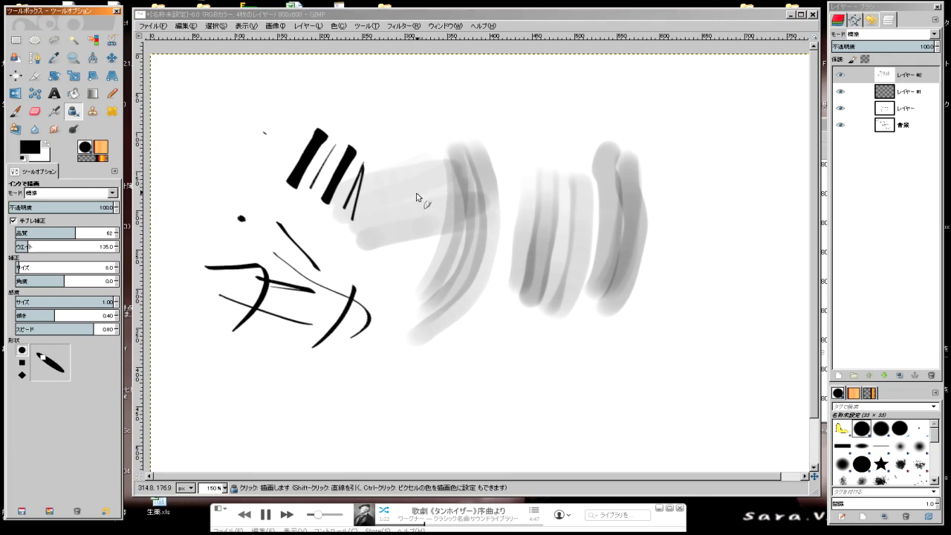
Step: Zoom in, ink the kanji 日, then undo it
scroll(407, 244, "up", 1, "ctrl")
scroll(407, 244, "up", 1, "ctrl")
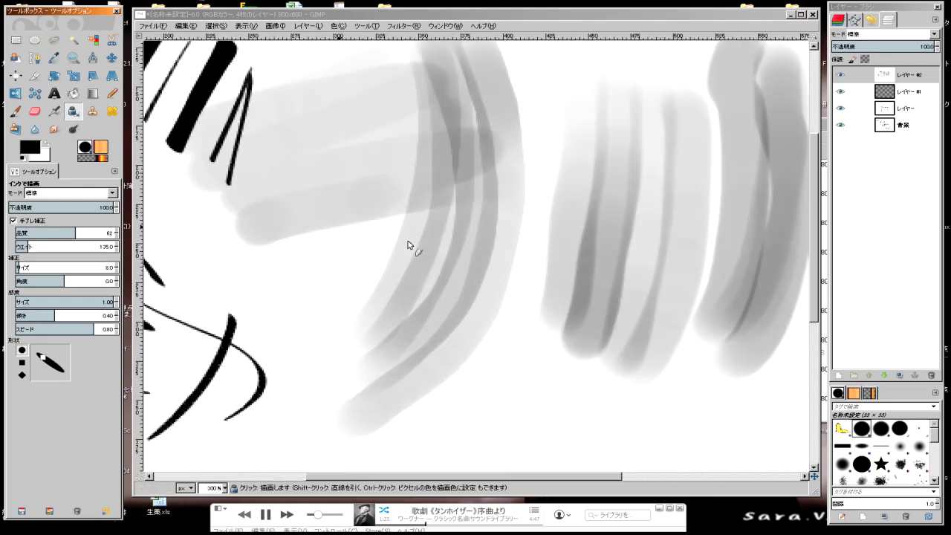
scroll(476, 283, "down", 1, "ctrl")
scroll(369, 334, "up", 1, "ctrl")
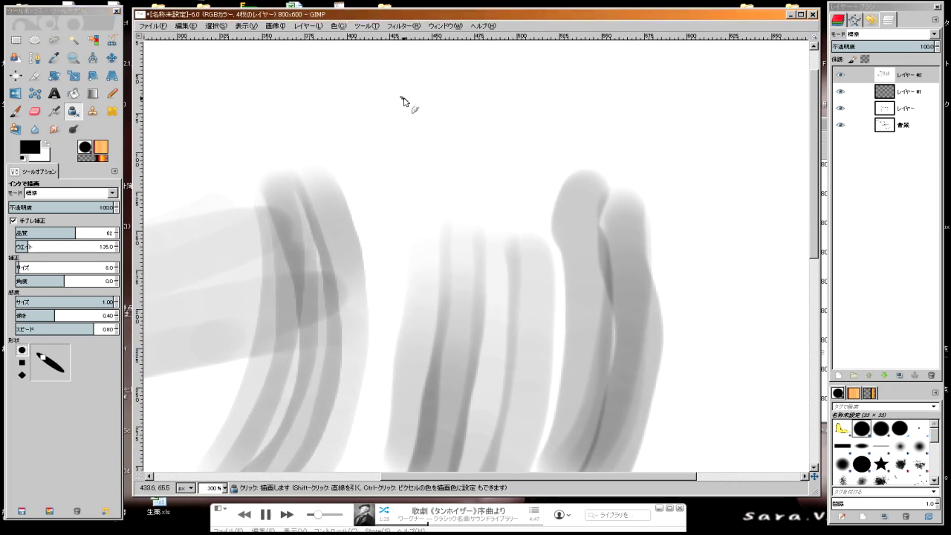
left_click_drag(397, 95, 415, 169)
mouse_move(417, 110)
left_mouse_down()
mouse_move(467, 102)
mouse_move(483, 116)
mouse_move(476, 187)
left_mouse_up()
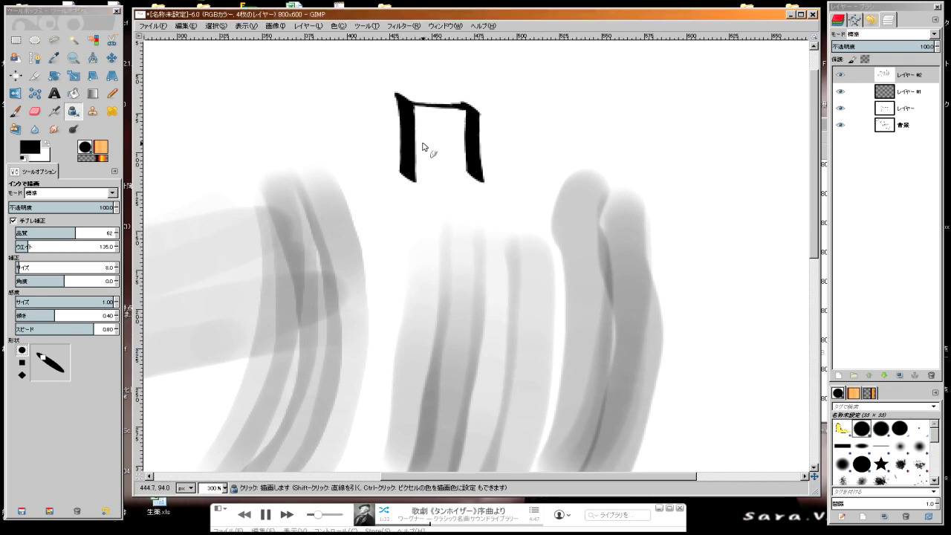
left_click_drag(421, 144, 466, 144)
left_click_drag(405, 182, 484, 186)
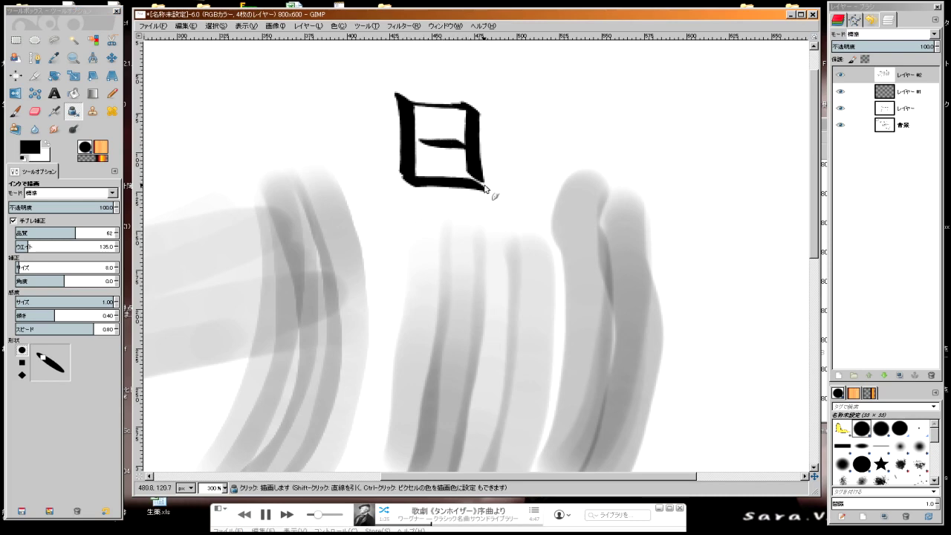
key("ctrl+z")
key("ctrl+z")
key("ctrl+z")
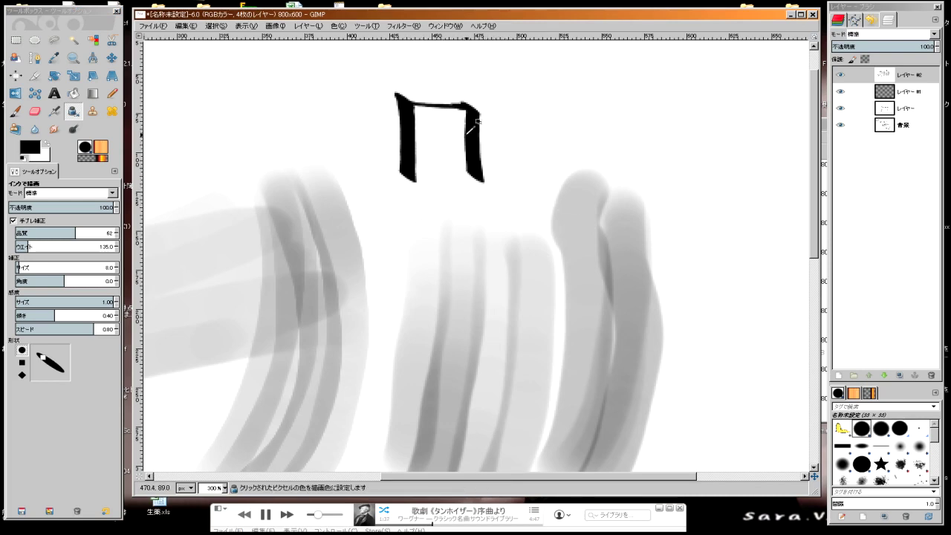
key("ctrl+z")
key("ctrl+z")
Step: Ink the kanji 龍 above the grey column strokes
mouse_move(433, 104)
left_mouse_down()
mouse_move(488, 136)
mouse_move(444, 143)
mouse_move(493, 153)
mouse_move(446, 222)
left_mouse_up()
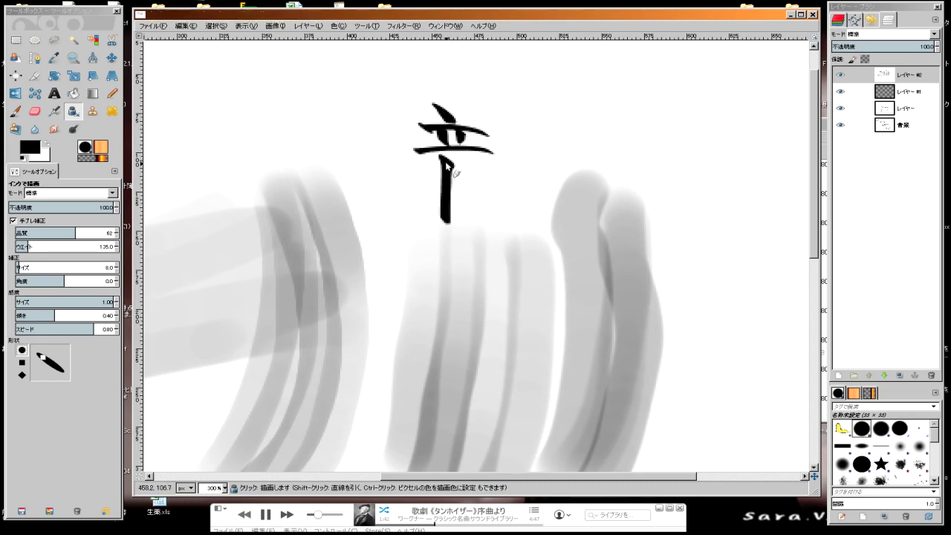
left_click_drag(445, 161, 470, 227)
left_click_drag(508, 137, 526, 140)
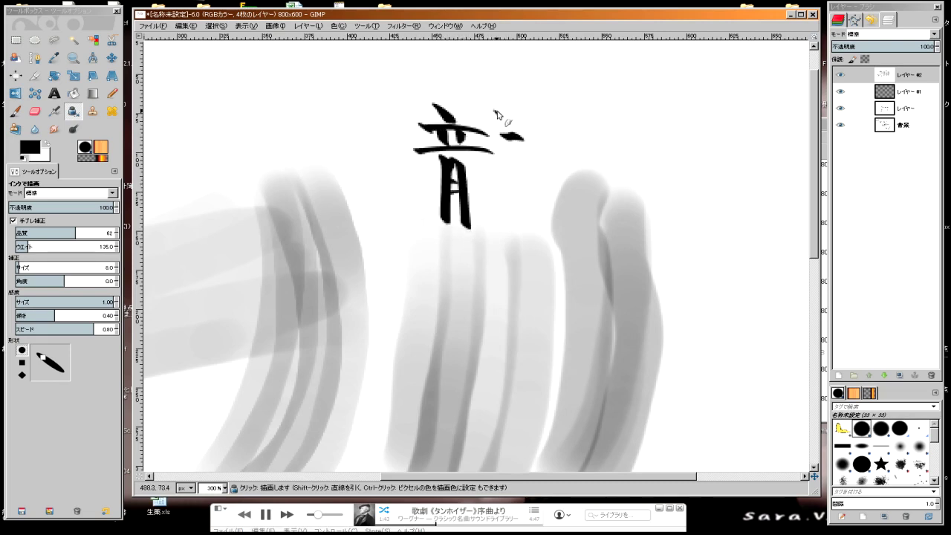
mouse_move(495, 110)
left_mouse_down()
mouse_move(524, 164)
mouse_move(509, 179)
mouse_move(542, 232)
left_mouse_up()
left_click_drag(517, 190, 531, 193)
left_click_drag(504, 202, 540, 218)
Step: Undo the 龍, ink and grey strokes back to the blank white layer, then zoom in
key("1")
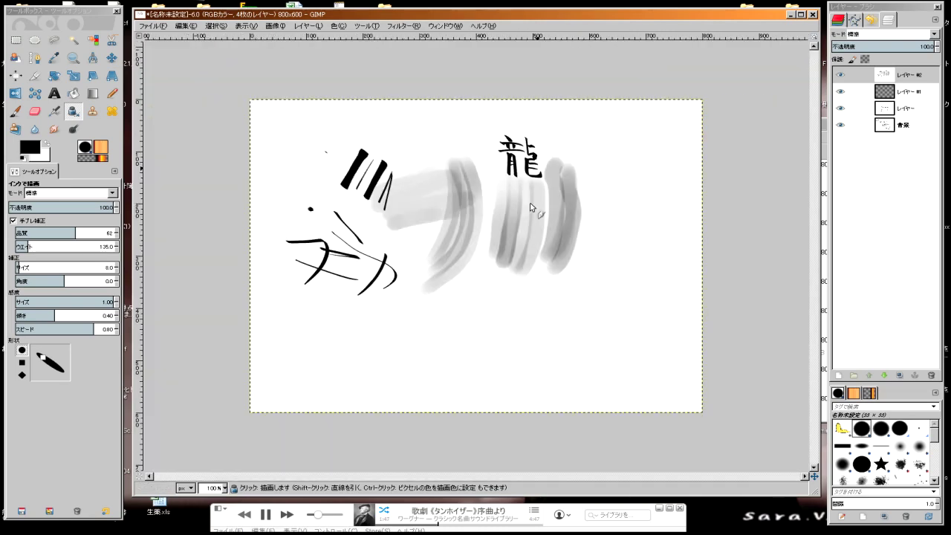
key("ctrl+z")
key("ctrl+z")
key("ctrl+z")
key("ctrl+z")
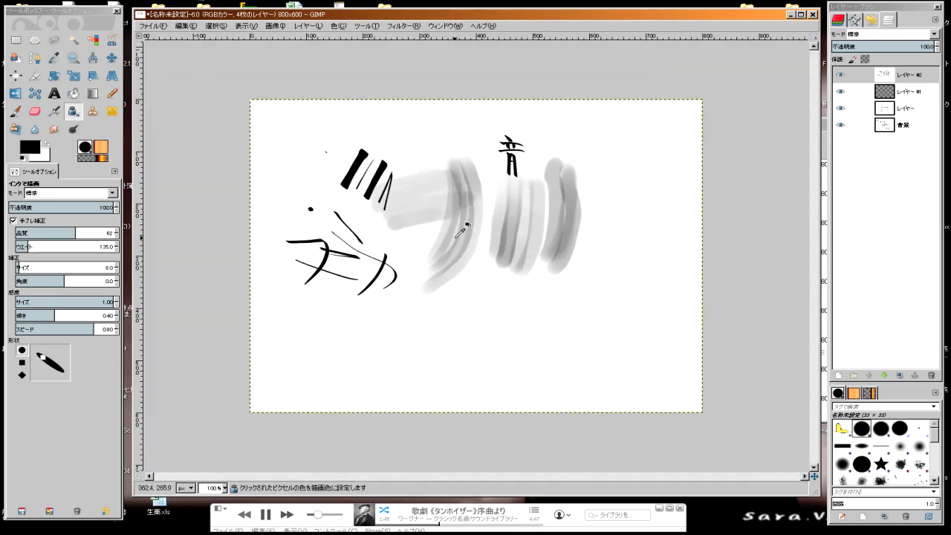
key("ctrl+z")
key("ctrl+z")
key("ctrl+z")
key("ctrl+z")
key("ctrl+z")
key("ctrl+z")
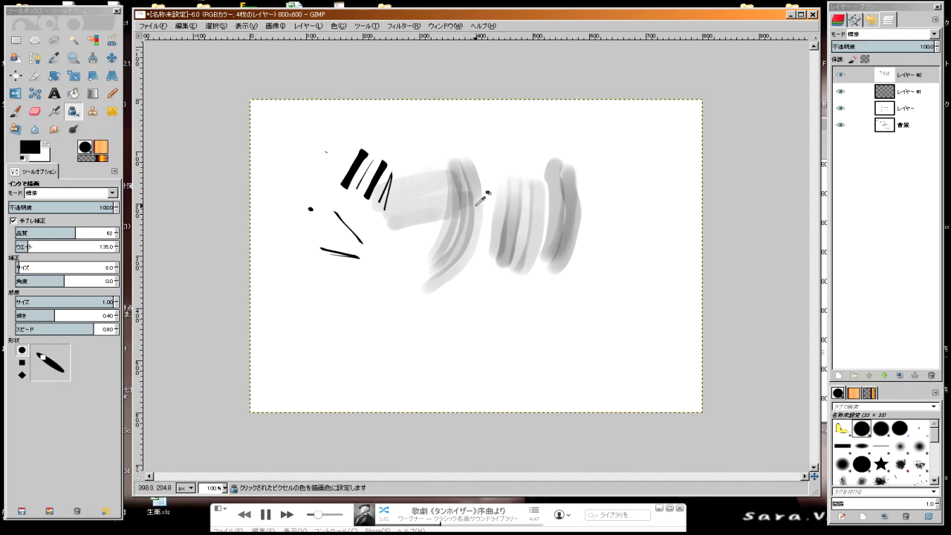
key("ctrl+z")
key("ctrl+z")
key("ctrl+z")
key("ctrl+z")
key("ctrl+z")
key("ctrl+z")
key("ctrl+z")
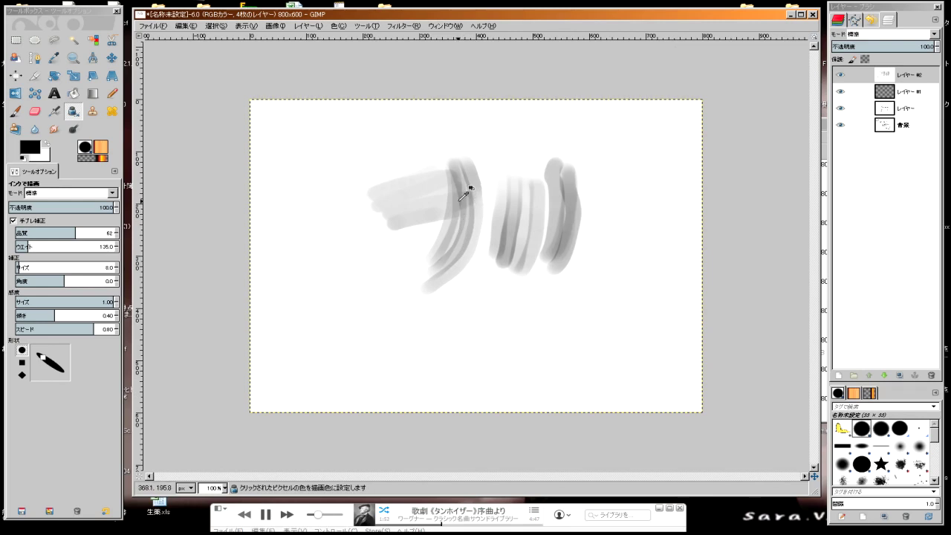
key("ctrl+z")
key("ctrl+z")
key("ctrl+z")
key("ctrl+z")
key("ctrl+z")
key("ctrl+z")
key("ctrl+z")
key("ctrl+z")
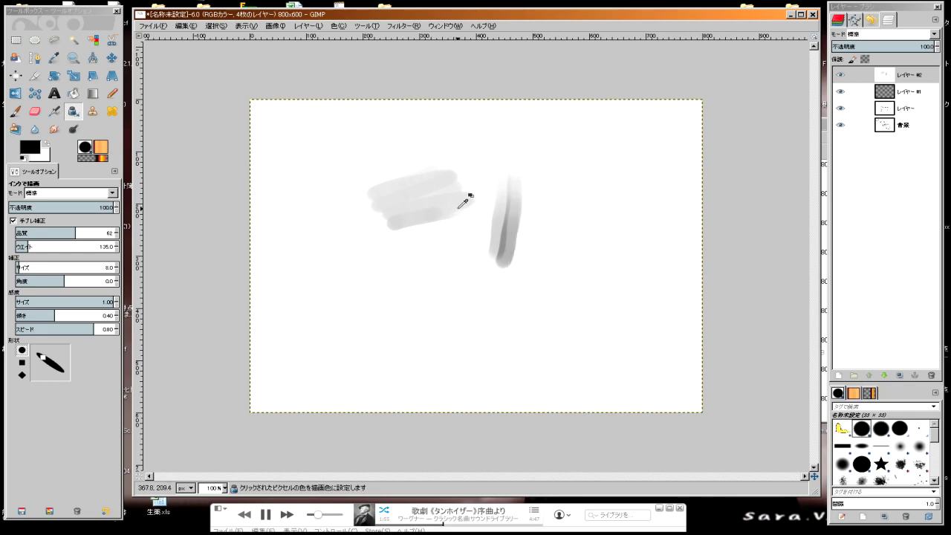
key("ctrl+z")
key("ctrl+z")
key("ctrl+z")
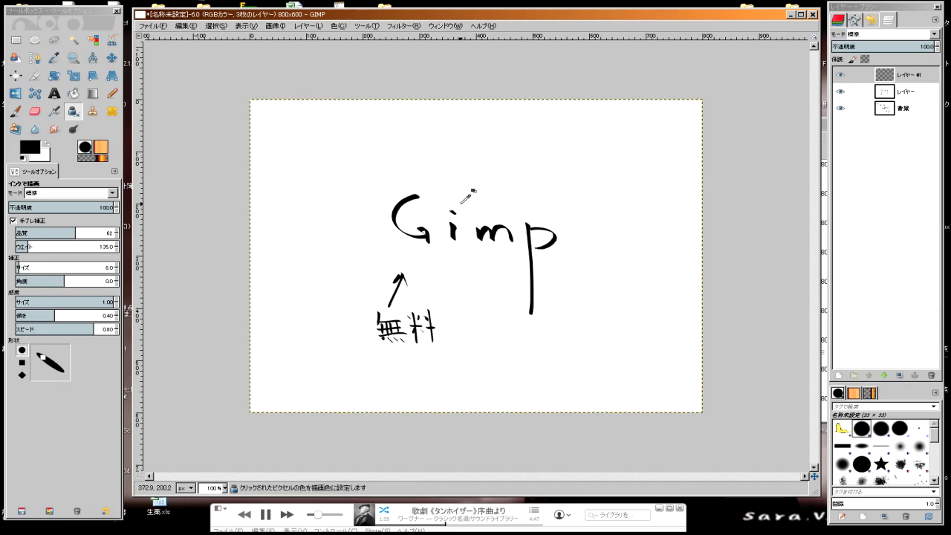
key("ctrl+y")
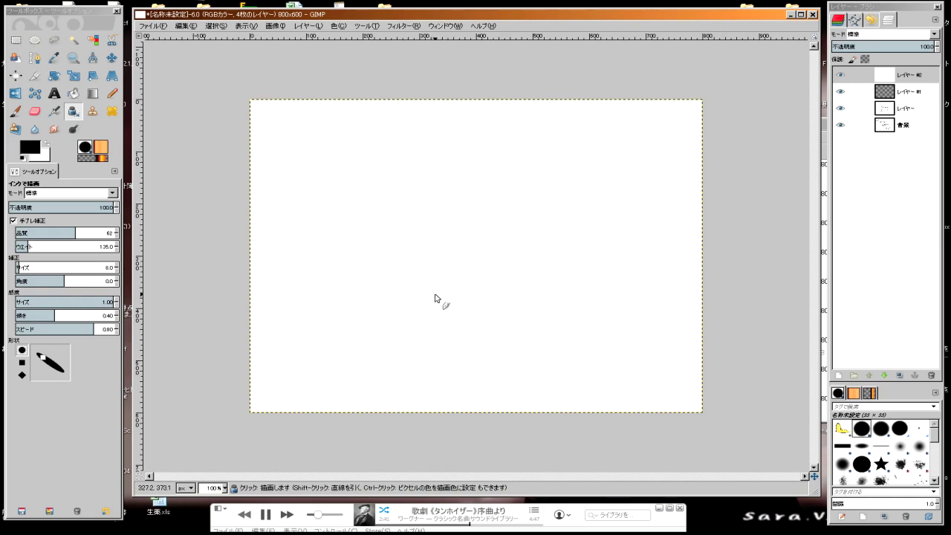
scroll(435, 298, "up", 1, "ctrl")
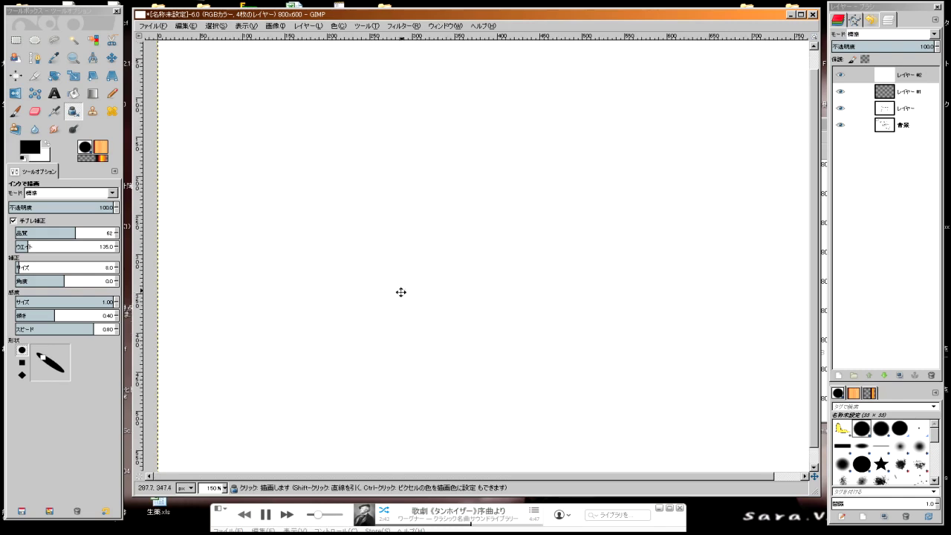
scroll(363, 250, "right", 1)
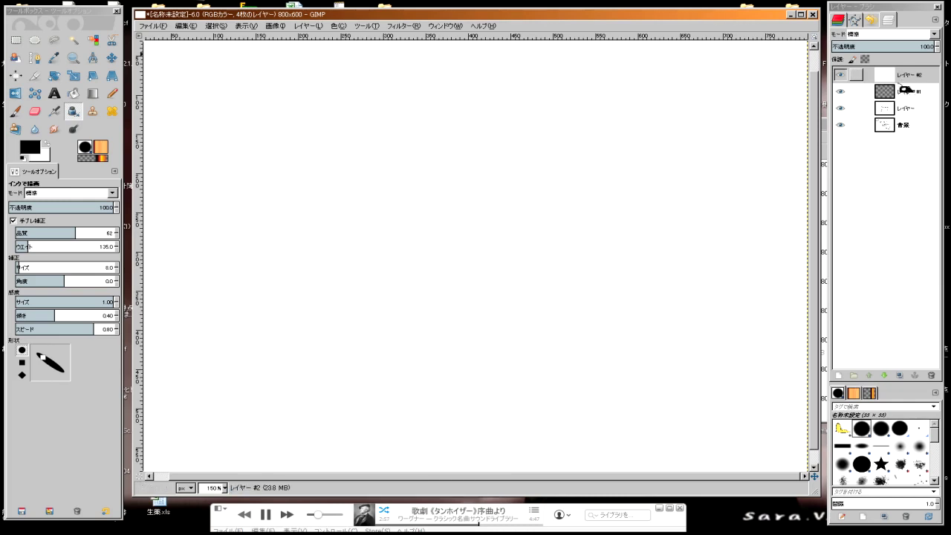
Step: Add a new layer with Transparency fill
left_click(839, 375)
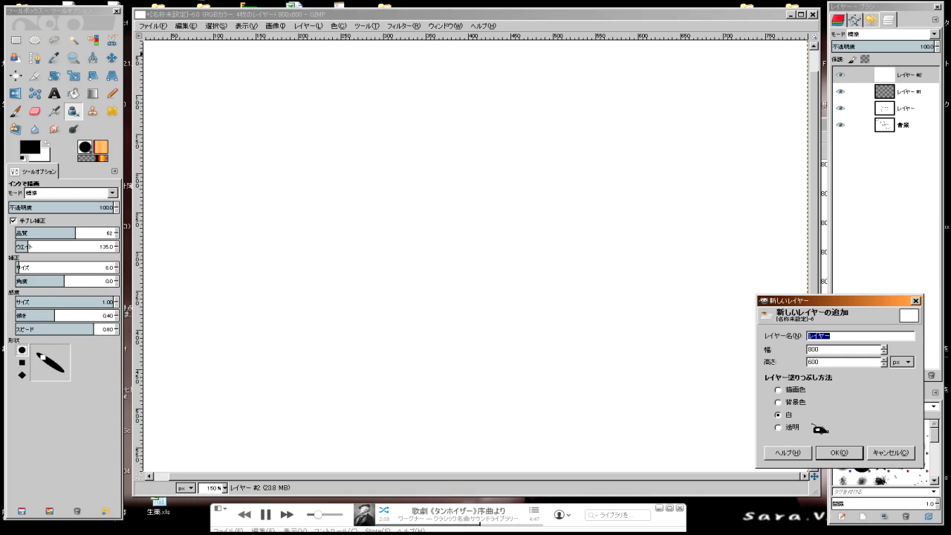
left_click(778, 427)
left_click(837, 452)
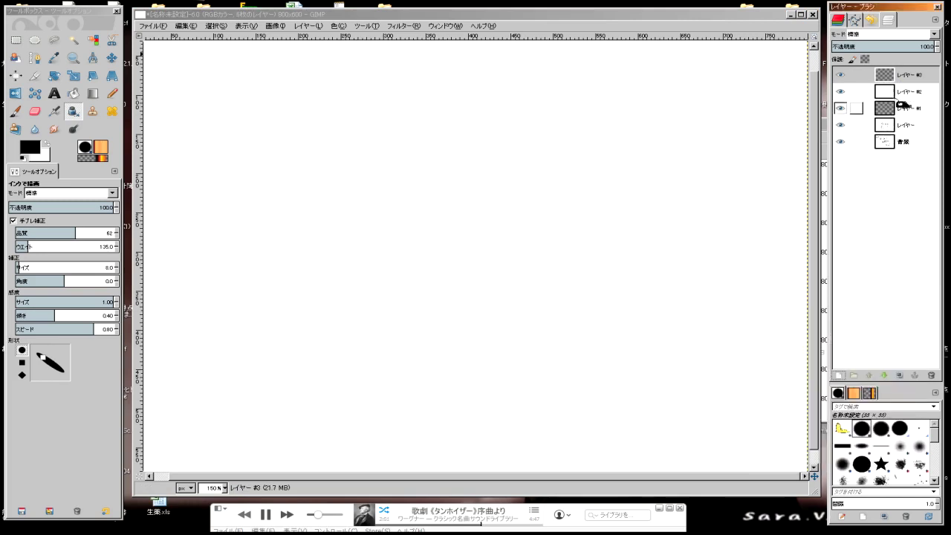
Step: Ink a bold black hollow zigzag outline on the new layer
mouse_move(438, 127)
left_mouse_down()
mouse_move(388, 232)
mouse_move(619, 246)
left_mouse_up()
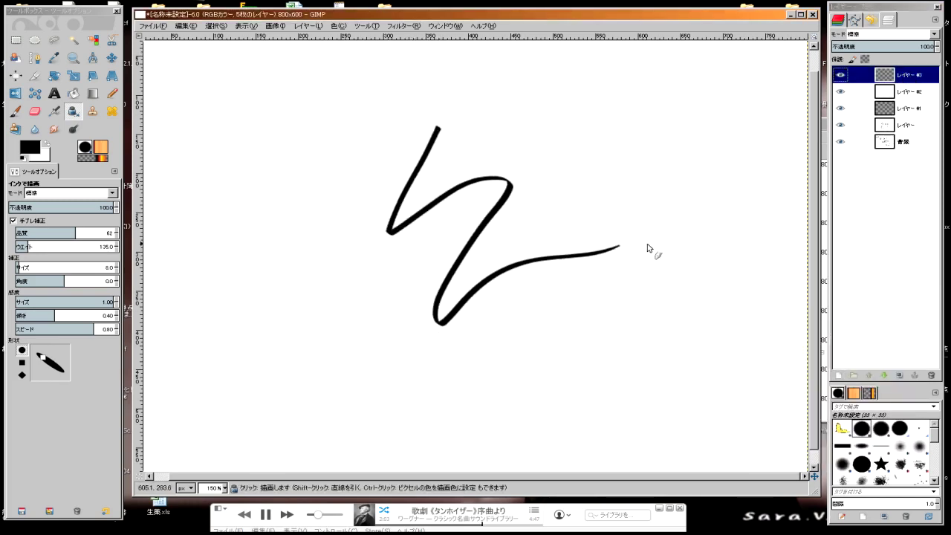
mouse_move(440, 129)
left_mouse_down()
mouse_move(541, 223)
mouse_move(624, 245)
left_mouse_up()
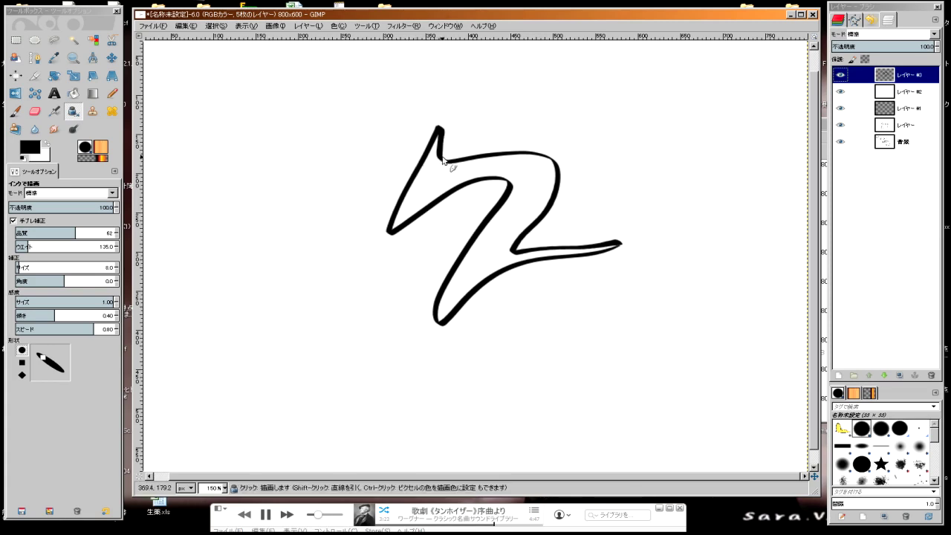
left_click(34, 110)
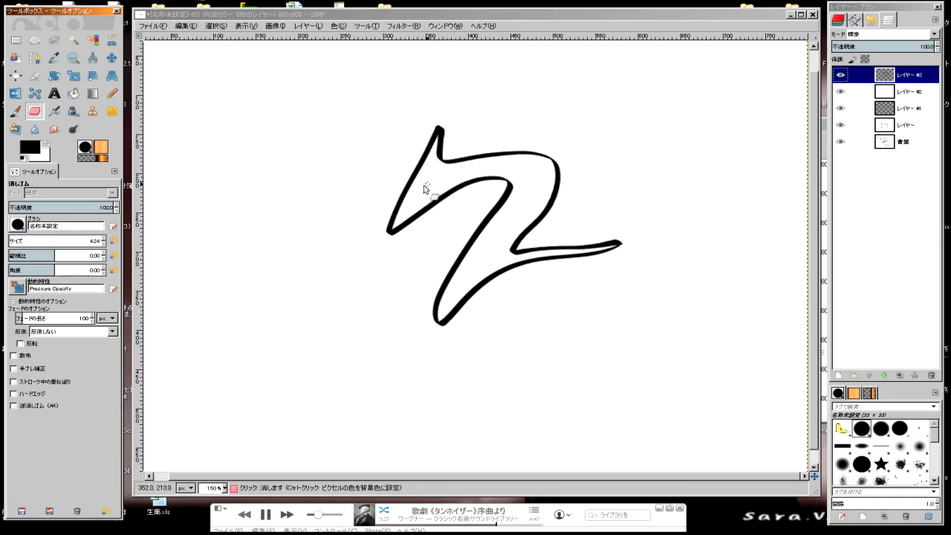
Step: Erase the overlapping ink lines at the zigzag's upper-left end
left_click(392, 190)
left_click_drag(392, 190, 452, 212)
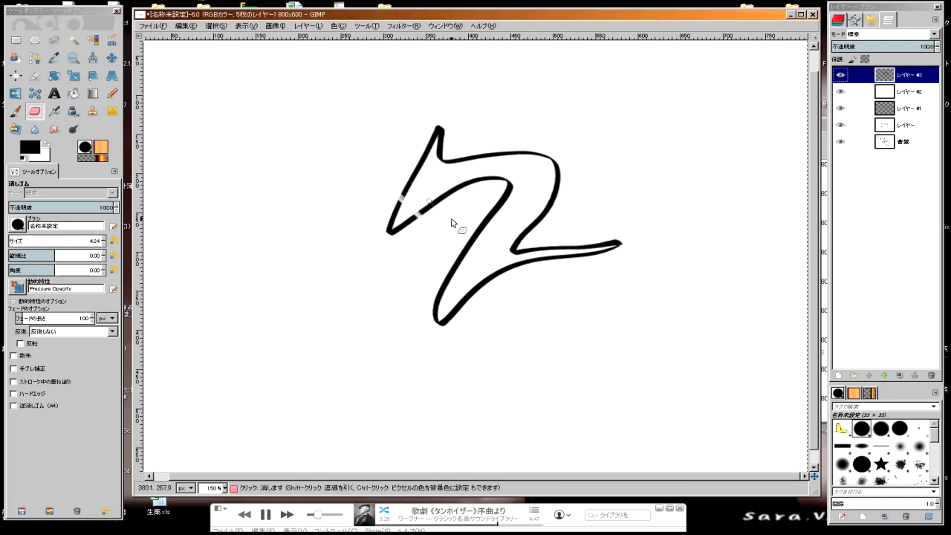
mouse_move(417, 184)
left_mouse_down()
mouse_move(383, 192)
mouse_move(425, 213)
mouse_move(416, 213)
left_mouse_up()
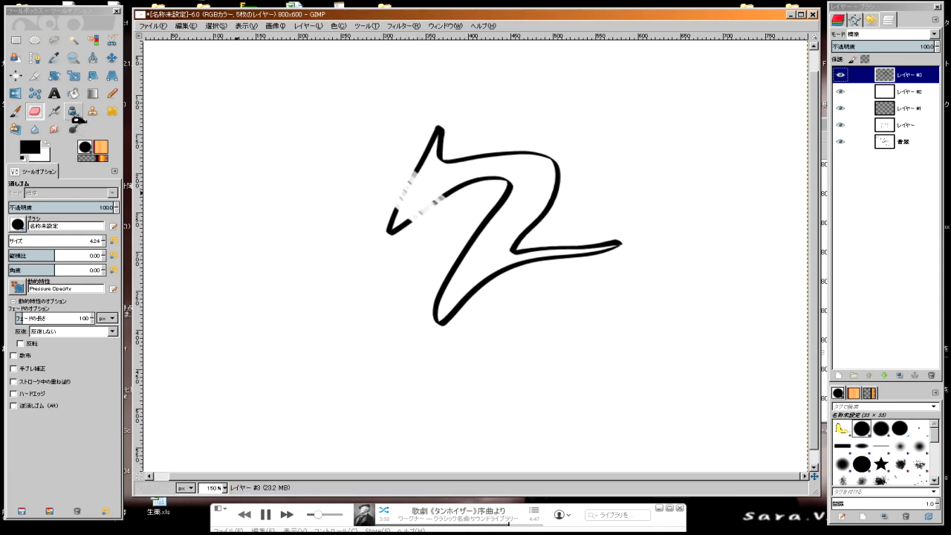
Step: Extend the zigzag into a pointed outline and make white the foreground colour
left_click(73, 111)
mouse_move(416, 172)
left_mouse_down()
mouse_move(371, 196)
mouse_move(444, 224)
mouse_move(410, 220)
left_mouse_up()
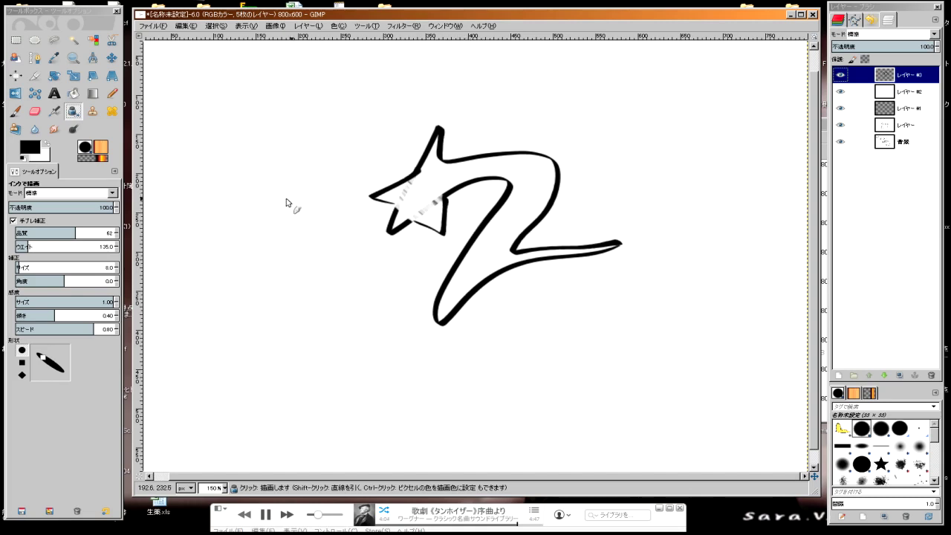
left_click(37, 113)
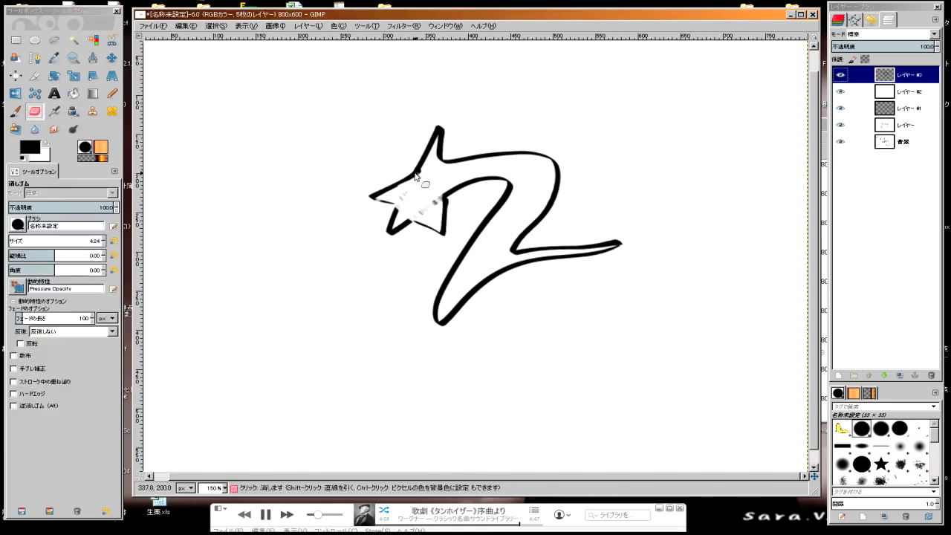
left_click(47, 142)
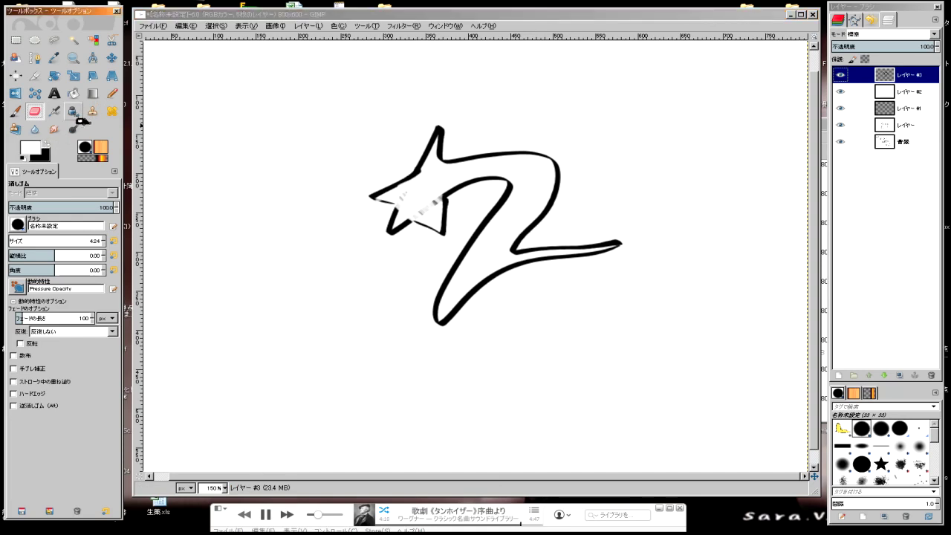
left_click(73, 111)
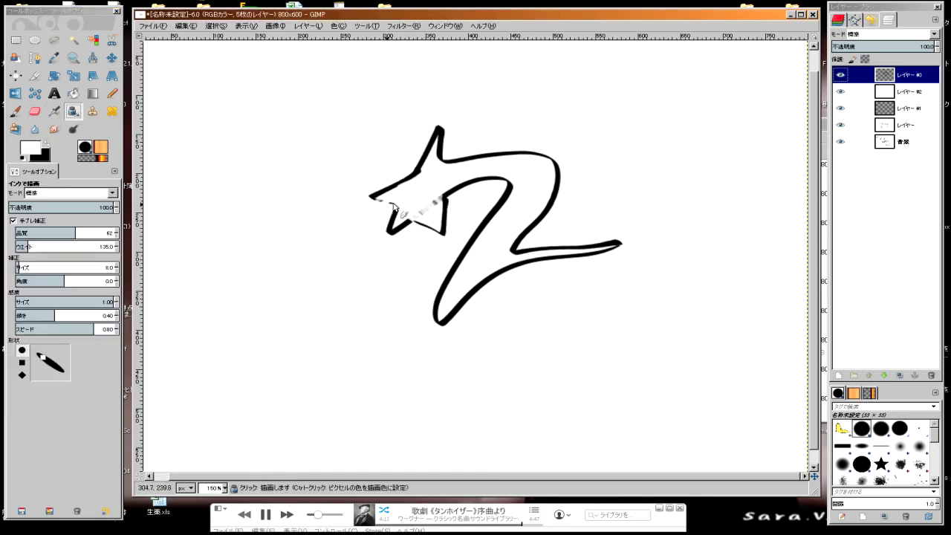
Step: Break the figure's curves into dashes with white ink and scribble black zigzags over the upper left
mouse_move(394, 209)
left_mouse_down()
mouse_move(436, 206)
mouse_move(444, 170)
mouse_move(494, 155)
left_mouse_up()
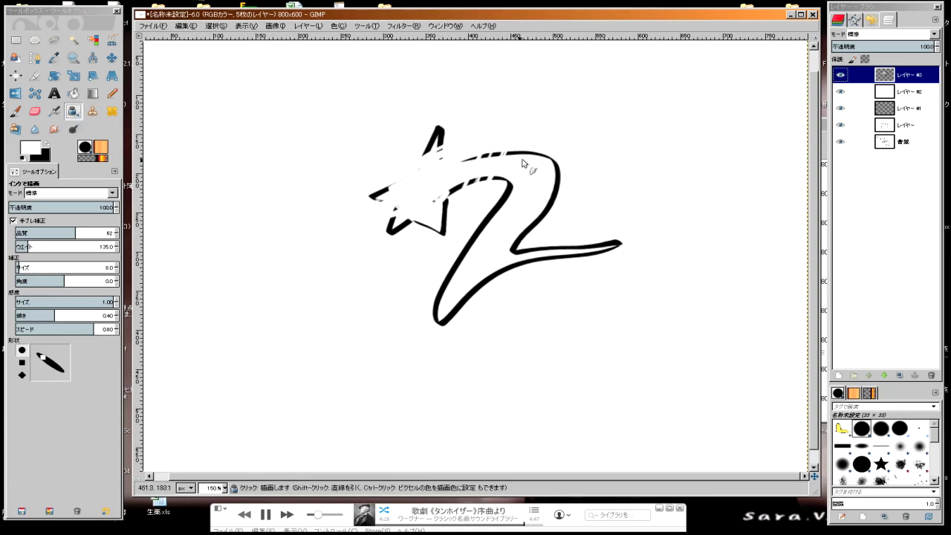
mouse_move(510, 201)
left_mouse_down()
mouse_move(556, 212)
mouse_move(460, 260)
left_mouse_up()
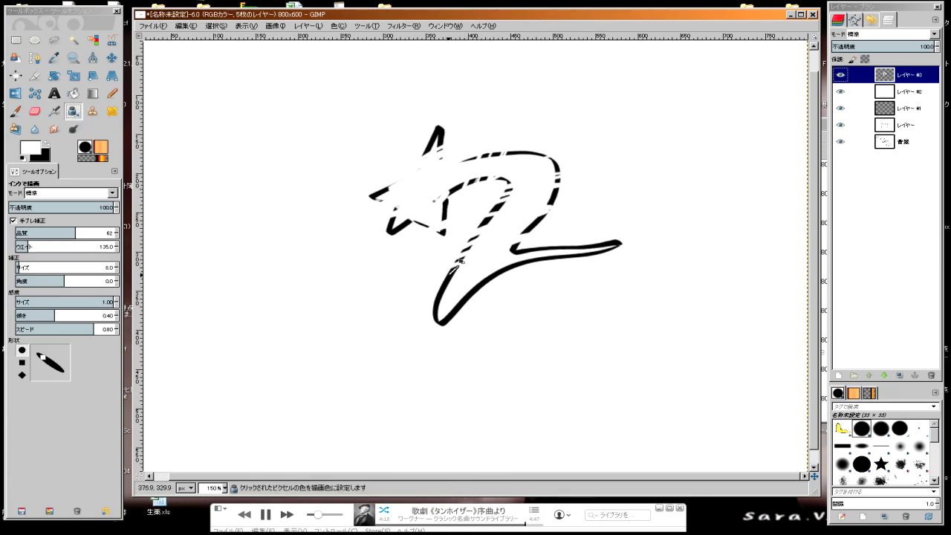
key("x")
mouse_move(469, 206)
left_mouse_down()
mouse_move(446, 185)
mouse_move(371, 200)
mouse_move(552, 219)
mouse_move(497, 245)
mouse_move(479, 199)
mouse_move(529, 234)
left_mouse_up()
key("x")
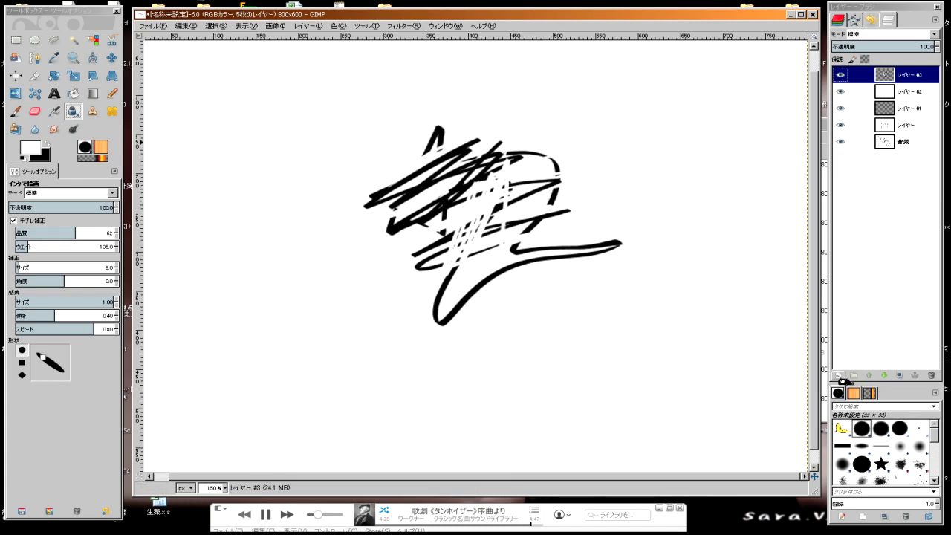
Step: Cancel a new layer, then set the foreground colour to pink with layer #2 active
left_click(839, 376)
left_click(896, 453)
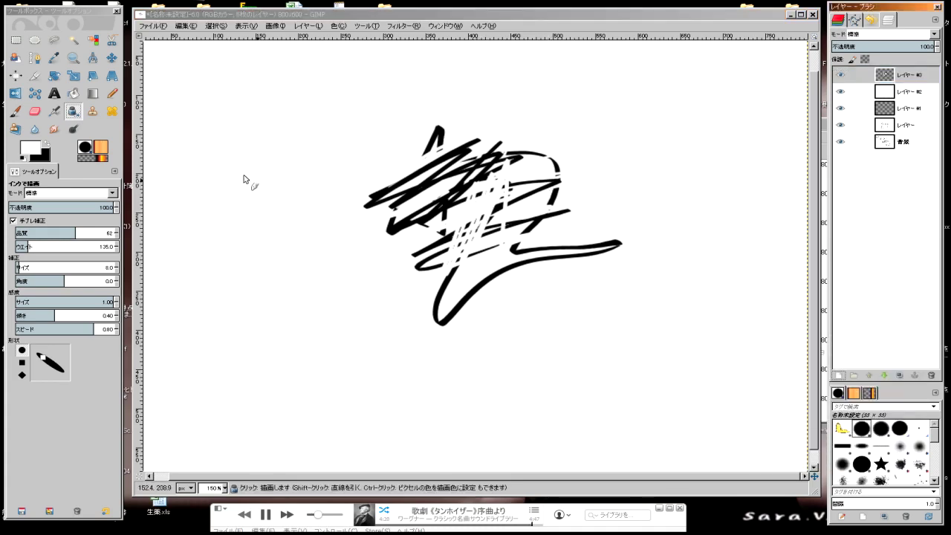
left_click(33, 151)
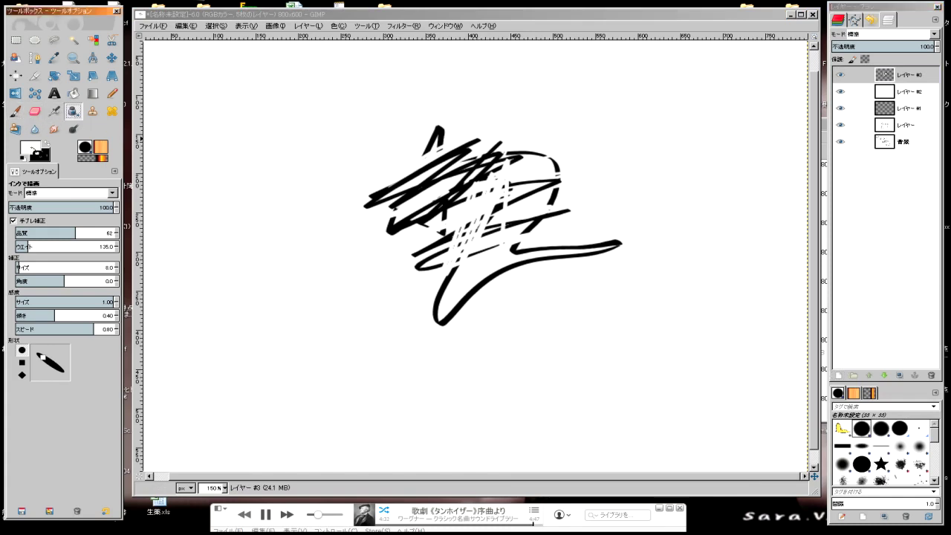
left_click(652, 144)
left_click(693, 245)
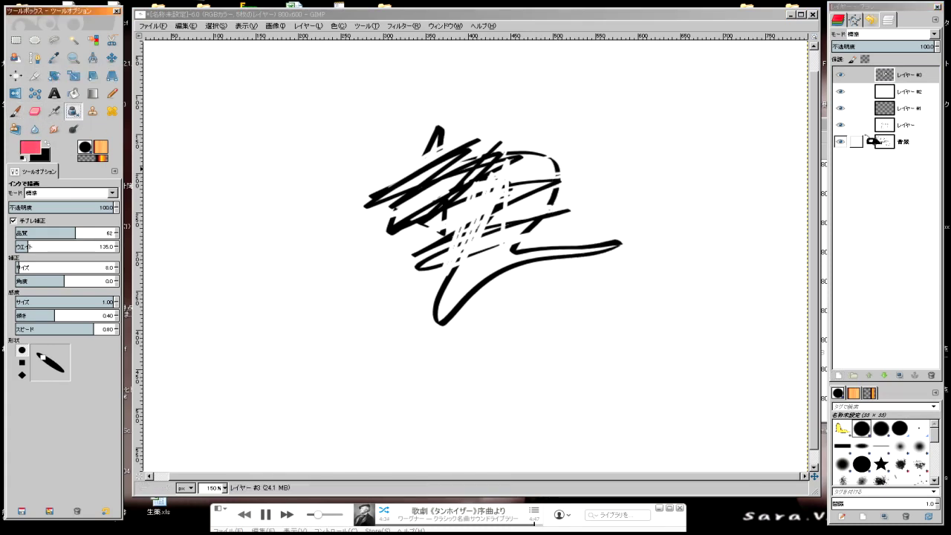
left_click(905, 92)
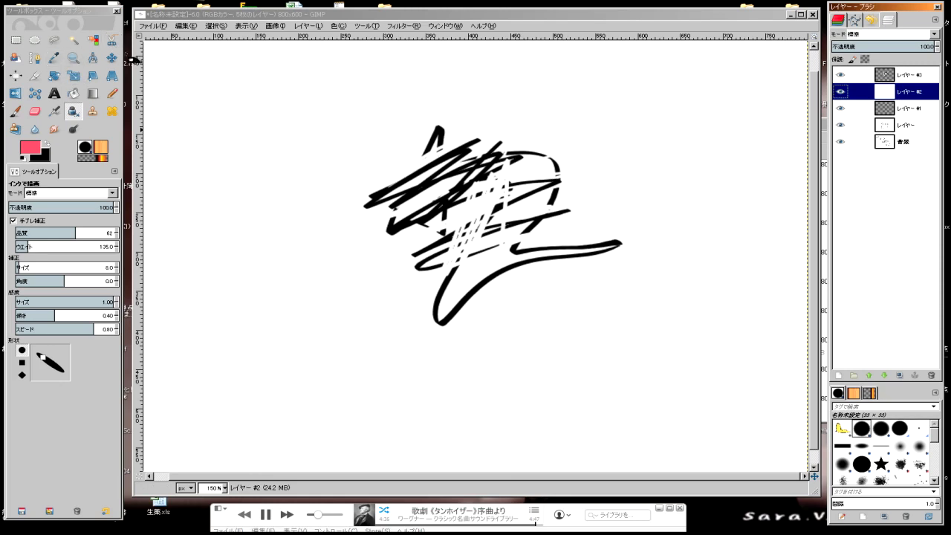
Step: Add a new layer filled with the pink foreground colour, then hide it
left_click(838, 376)
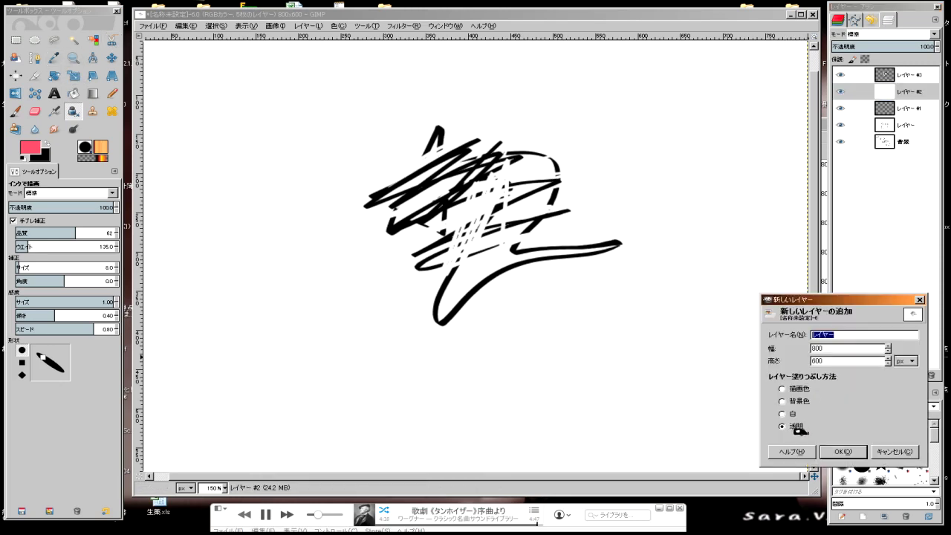
left_click(795, 389)
left_click(841, 450)
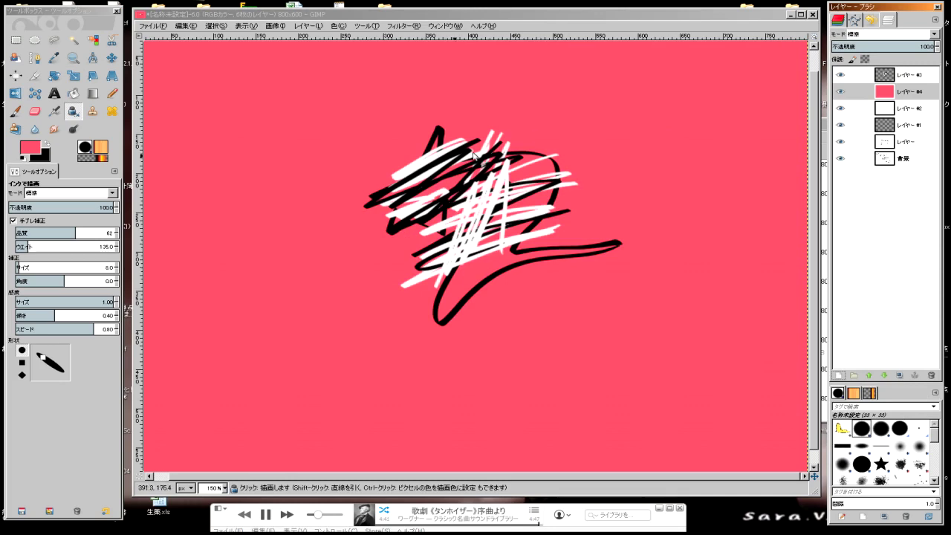
left_click(840, 91)
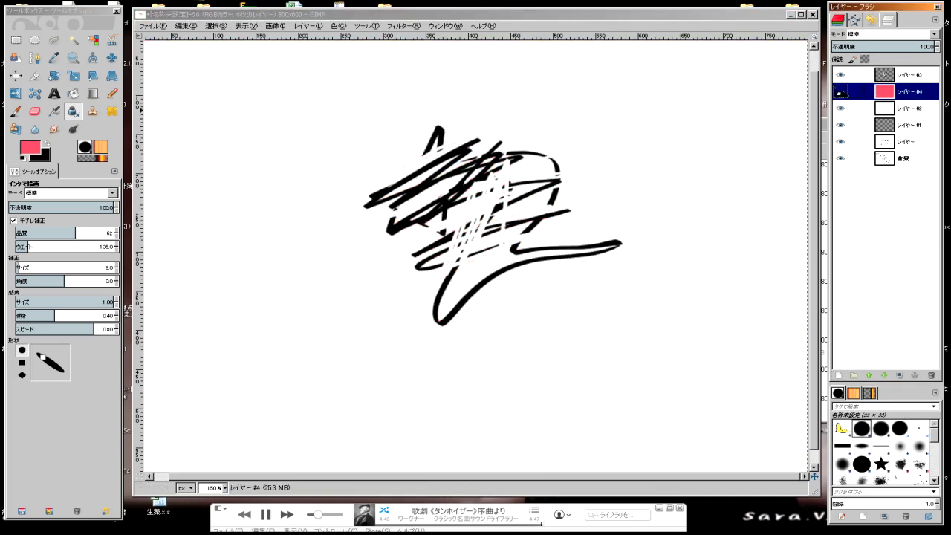
left_click(840, 91)
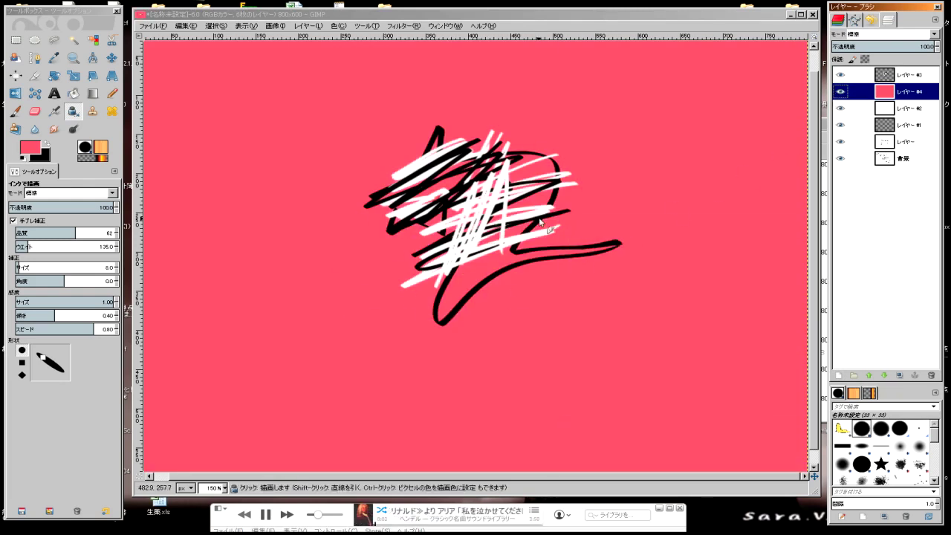
left_click(840, 91)
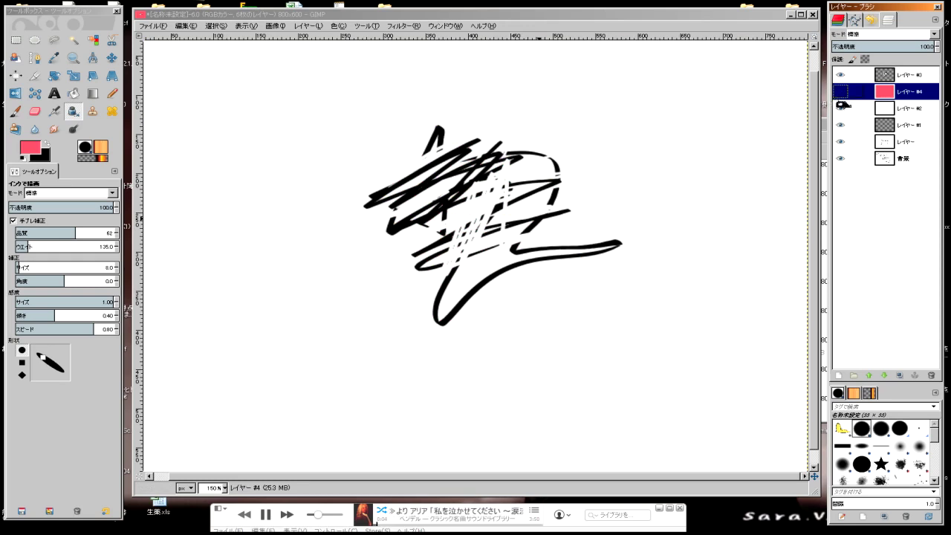
Step: Hide the scribbled top ink layer, leaving a plain white canvas
left_click(840, 108)
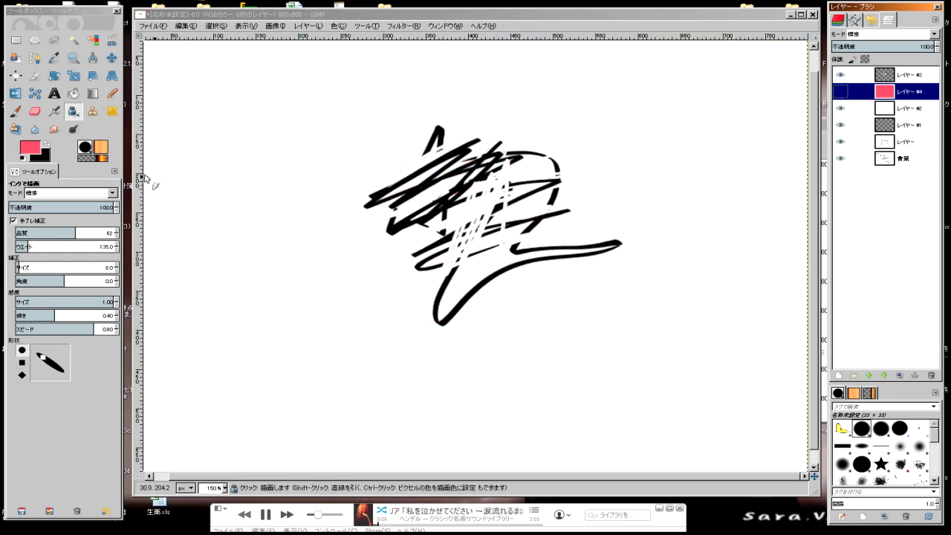
left_click(45, 144)
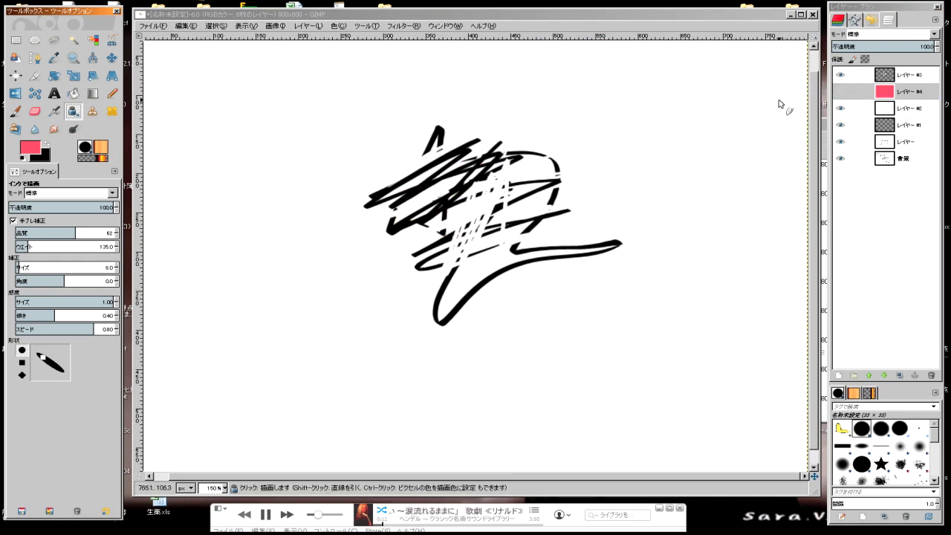
left_click(842, 75)
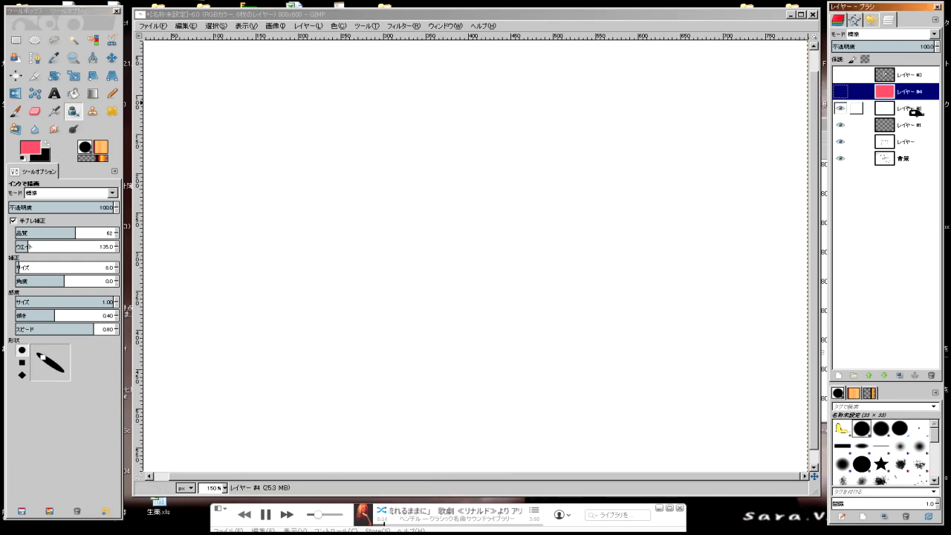
Step: Make black the drawing colour, zoom to 200%, and delete the scribbled top layer
left_click(907, 109)
left_click(73, 112)
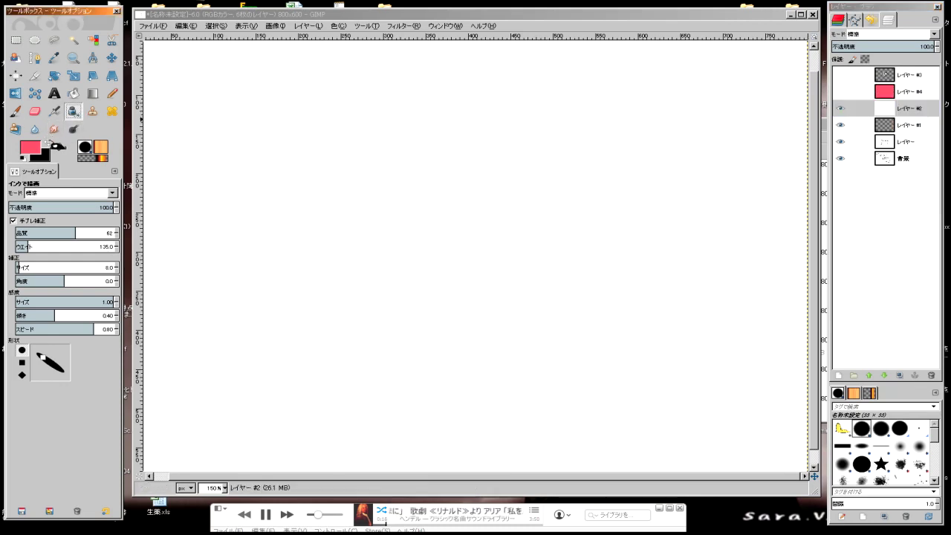
left_click(48, 144)
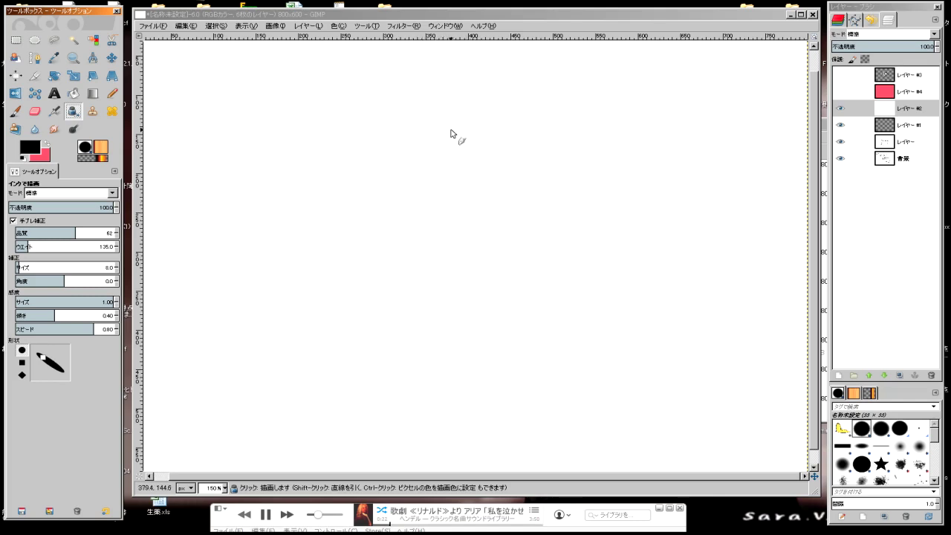
key("plus")
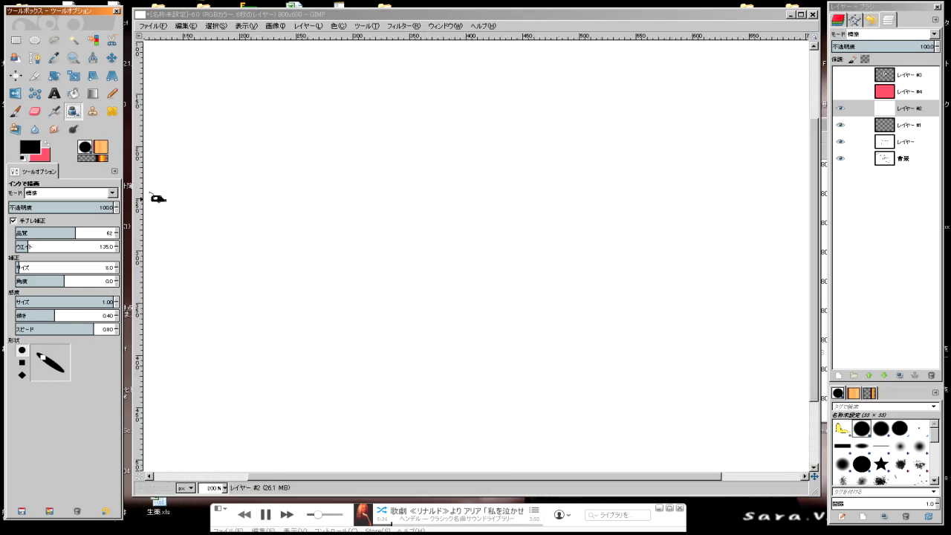
mouse_move(858, 75)
left_mouse_down()
mouse_move(915, 170)
mouse_move(931, 376)
left_mouse_up()
left_click_drag(891, 92, 872, 114)
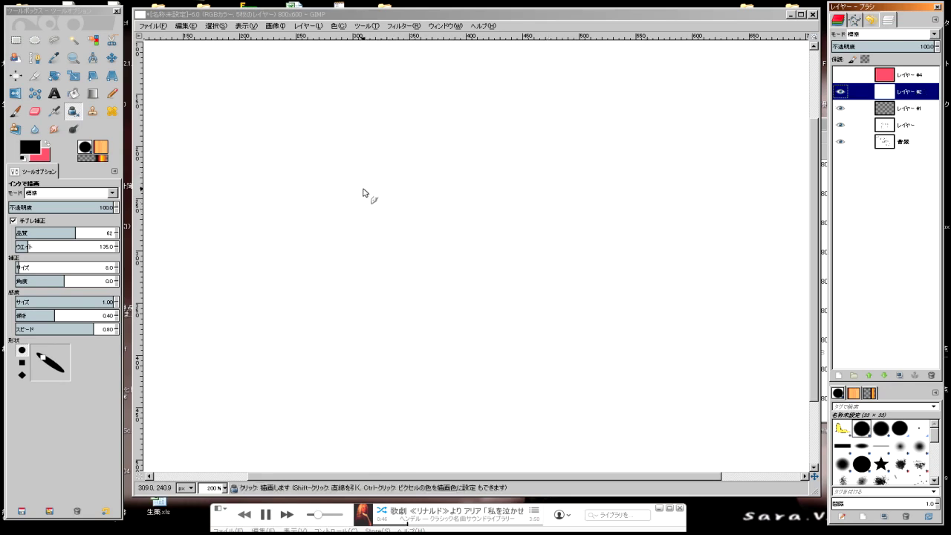
Step: Draw the face's left side, chin curve and both eyes in black ink
left_click_drag(369, 195, 382, 218)
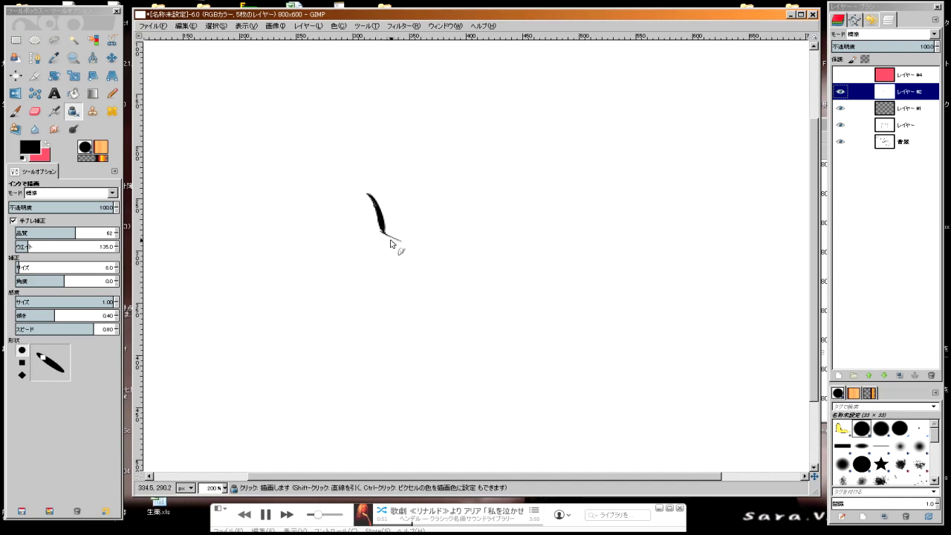
mouse_move(379, 231)
left_mouse_down()
mouse_move(422, 250)
mouse_move(472, 238)
left_mouse_up()
mouse_move(425, 198)
left_mouse_down()
mouse_move(449, 199)
mouse_move(442, 210)
left_mouse_up()
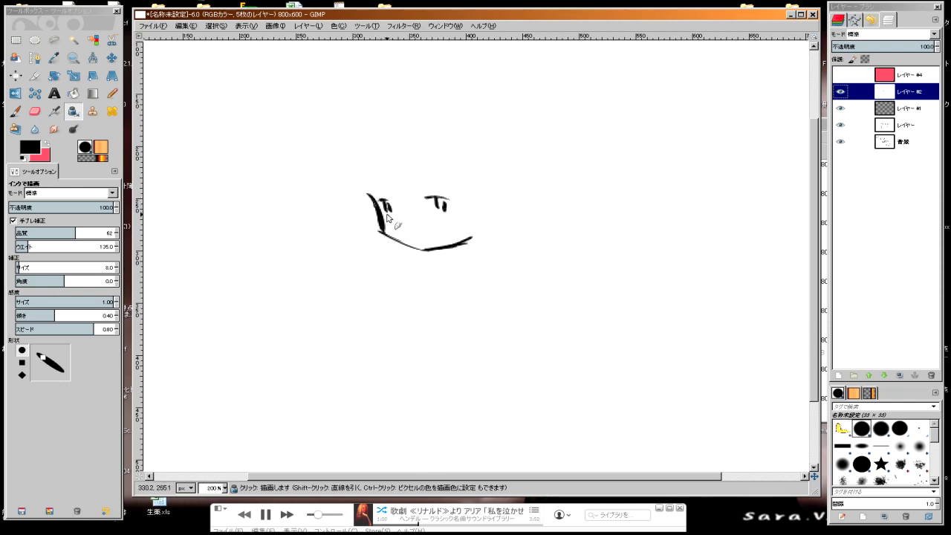
left_click_drag(386, 215, 389, 206)
Step: Rework the left eye with white ink, then add arcs above both eyes and a face dot
scroll(472, 149, "up", 2)
left_click_drag(312, 268, 353, 162)
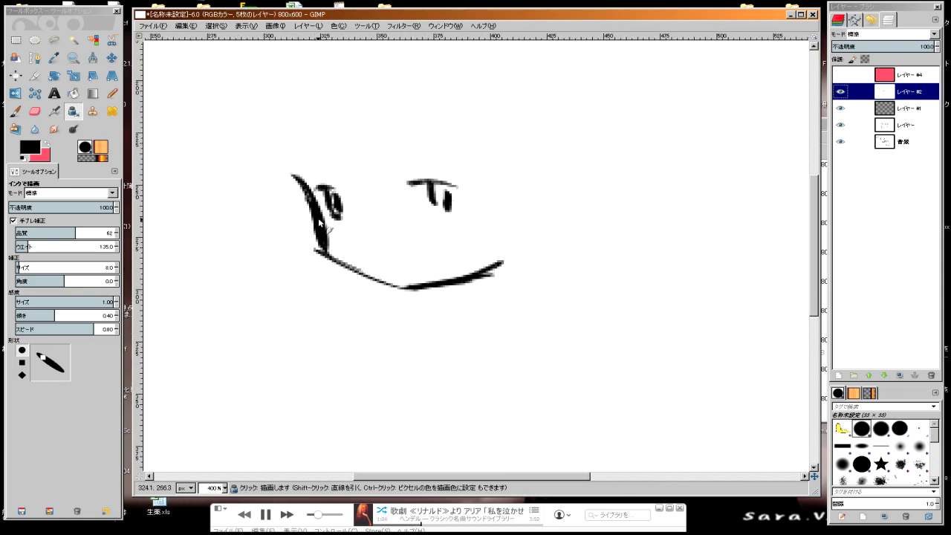
left_click(343, 220, "ctrl")
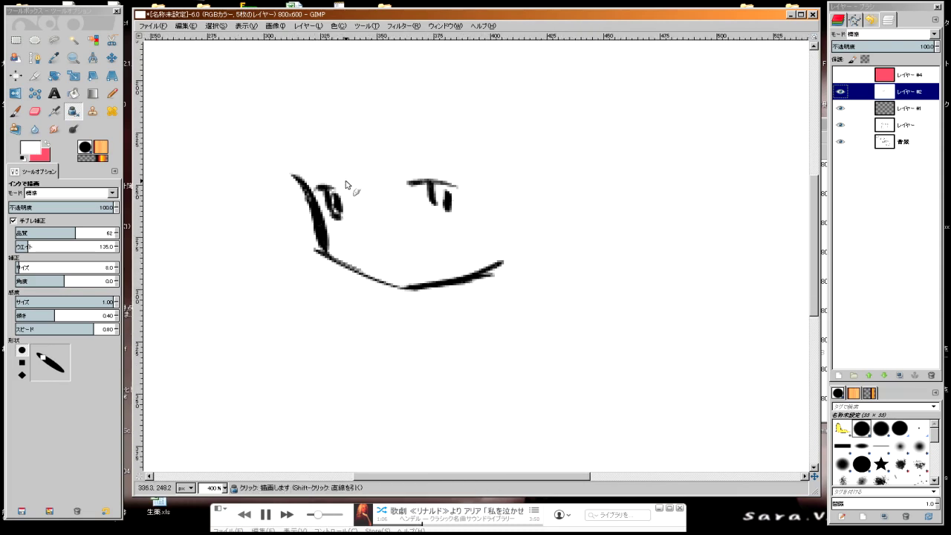
mouse_move(340, 220)
left_mouse_down()
mouse_move(318, 184)
mouse_move(338, 217)
left_mouse_up()
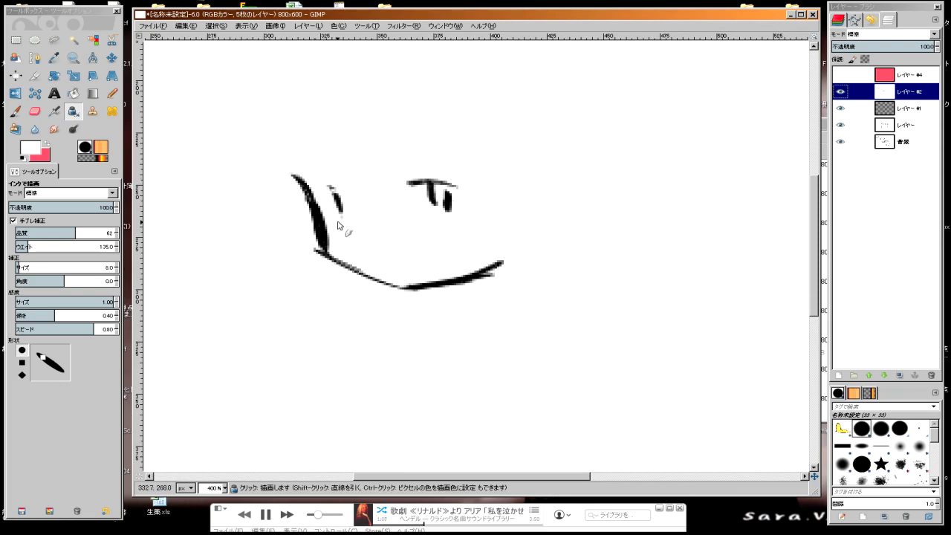
left_click(324, 216, "ctrl")
mouse_move(316, 186)
left_mouse_down()
mouse_move(325, 185)
mouse_move(336, 218)
left_mouse_up()
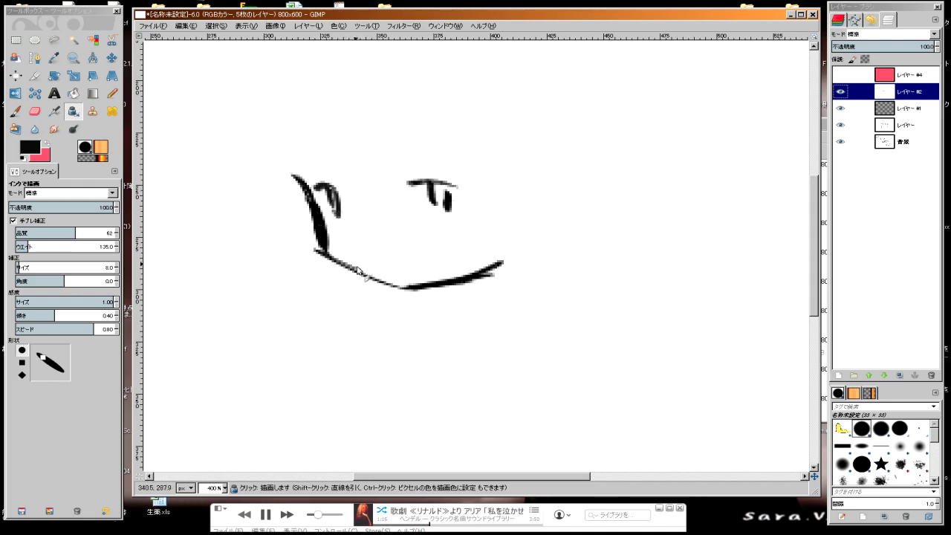
left_click_drag(319, 166, 301, 163)
left_click_drag(396, 158, 479, 171)
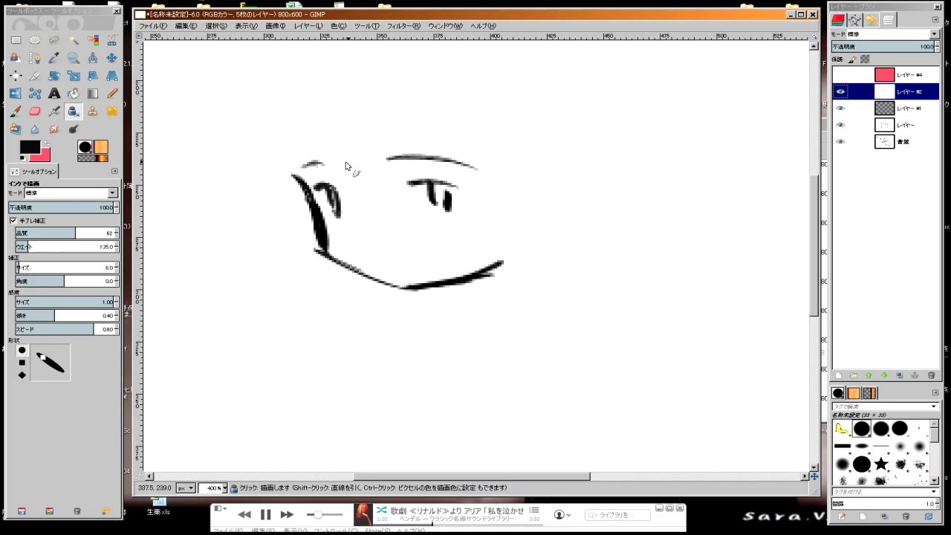
left_click(345, 234)
Step: Sketch vertical zigzag bang strokes across the forehead
scroll(347, 233, "up", 1)
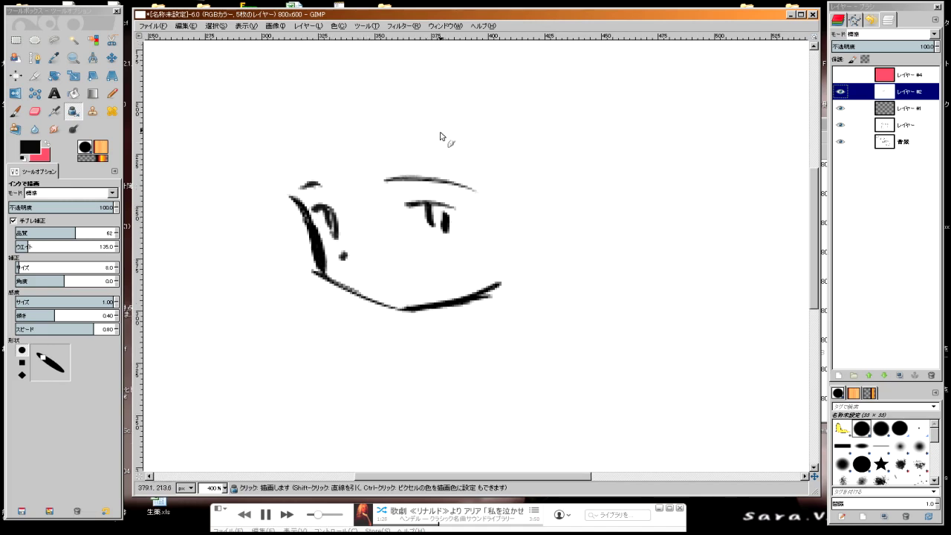
scroll(498, 240, "left", 1)
scroll(466, 241, "up", 1)
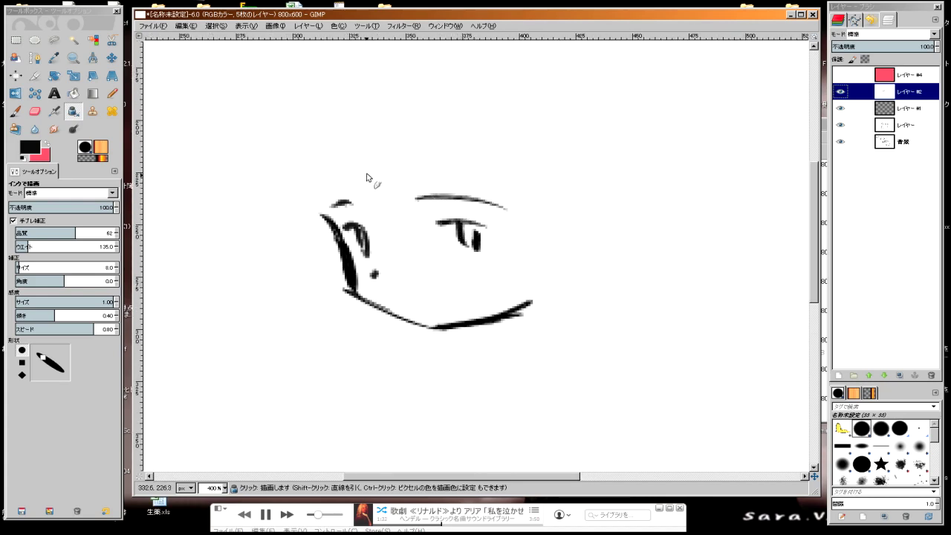
left_click_drag(358, 154, 365, 216)
left_click_drag(401, 154, 416, 222)
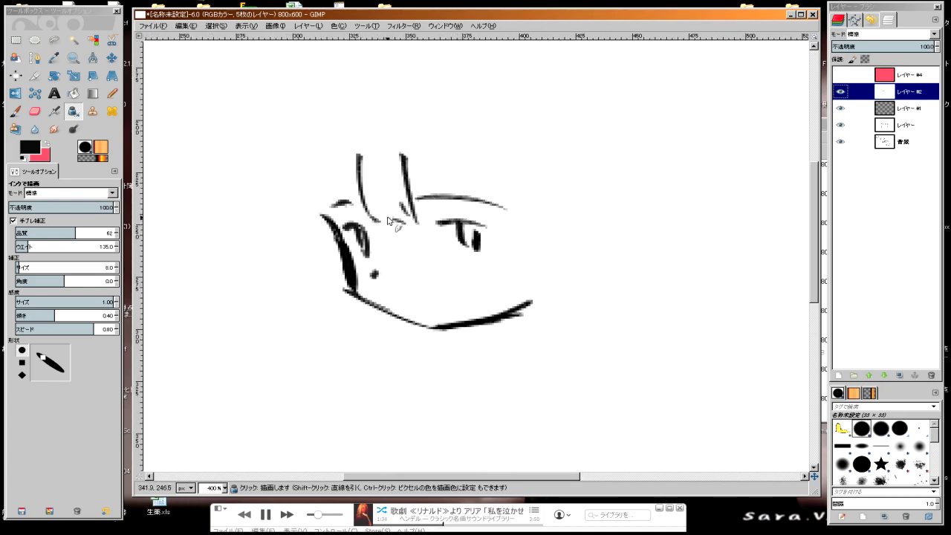
left_click_drag(407, 155, 415, 215)
left_click_drag(423, 175, 426, 222)
mouse_move(421, 197)
left_mouse_down()
mouse_move(443, 201)
mouse_move(382, 223)
mouse_move(407, 223)
left_mouse_up()
left_click_drag(429, 172, 446, 220)
left_click_drag(452, 156, 458, 223)
left_click_drag(475, 178, 492, 238)
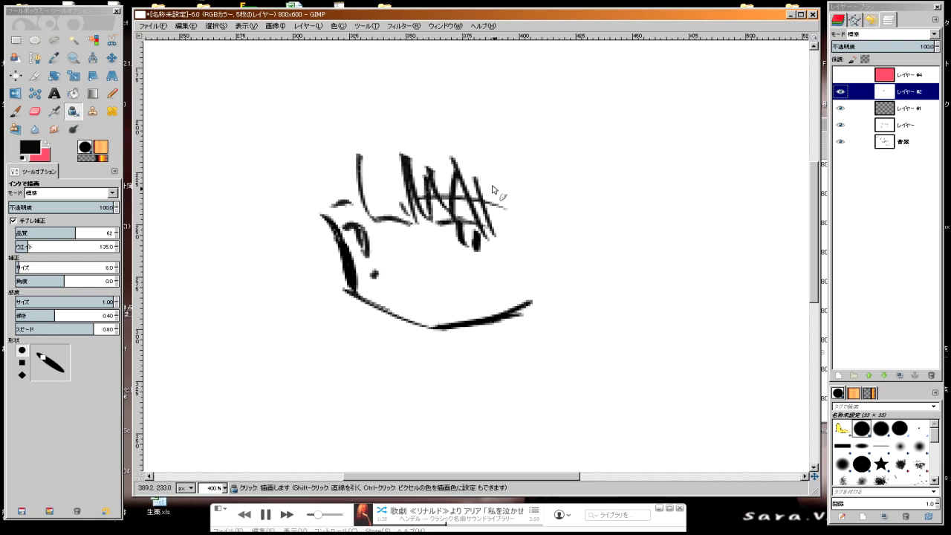
Step: Draw long hair curves down the right side and whiten parts of the lower-right jaw
left_click_drag(482, 160, 511, 297)
left_click_drag(526, 159, 480, 355)
left_click_drag(499, 166, 475, 346)
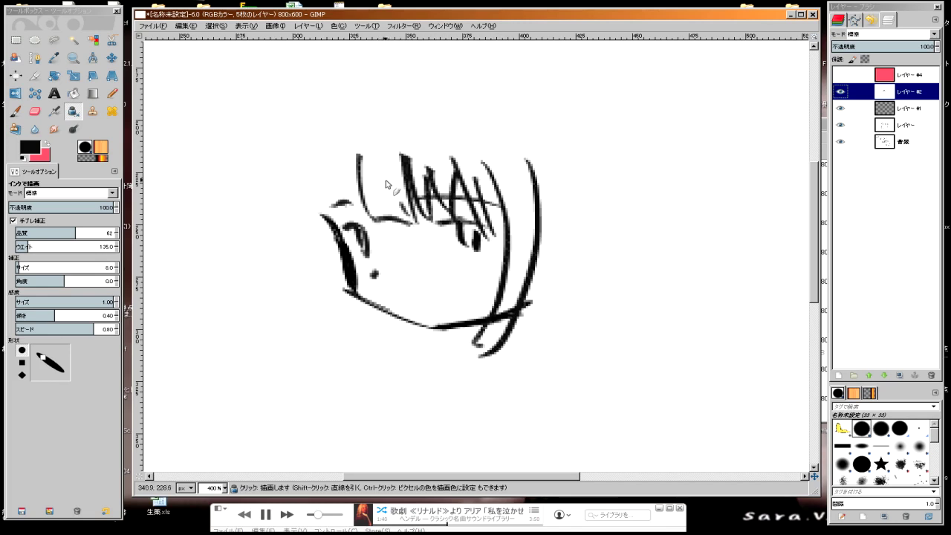
left_click_drag(514, 297, 493, 330)
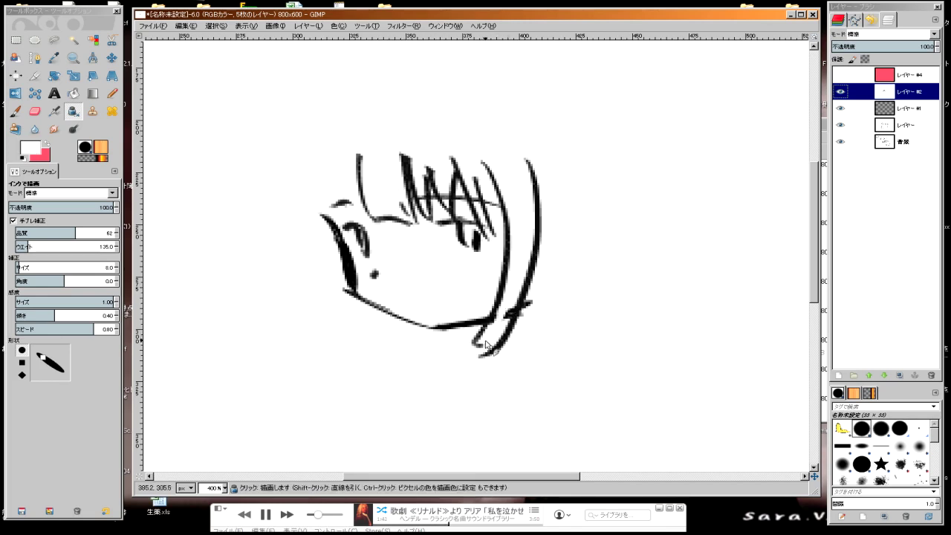
key("x")
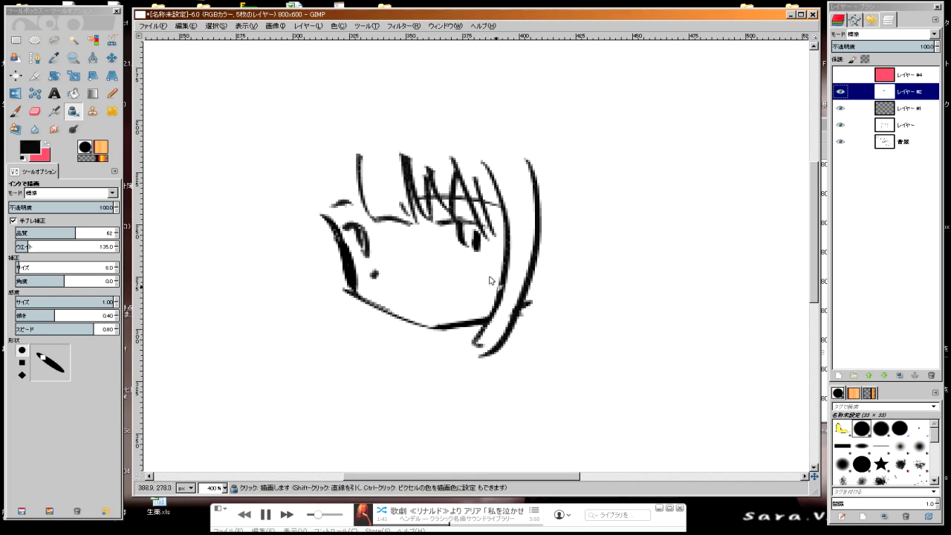
Step: Thicken the left hair line and add vertical strands down the left hair
left_click_drag(355, 155, 353, 213)
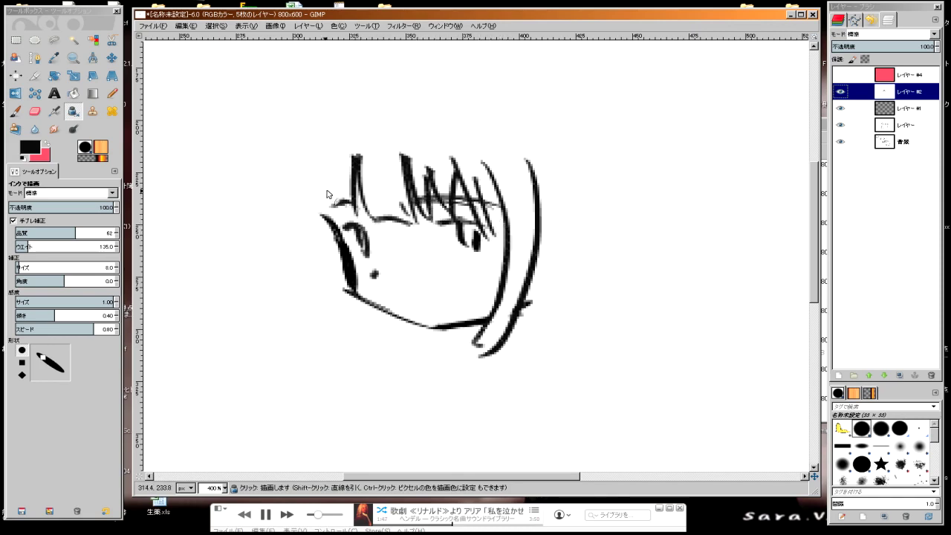
mouse_move(339, 157)
left_mouse_down()
mouse_move(340, 223)
mouse_move(321, 215)
left_mouse_up()
scroll(341, 171, "up", 1)
scroll(342, 171, "left", 1)
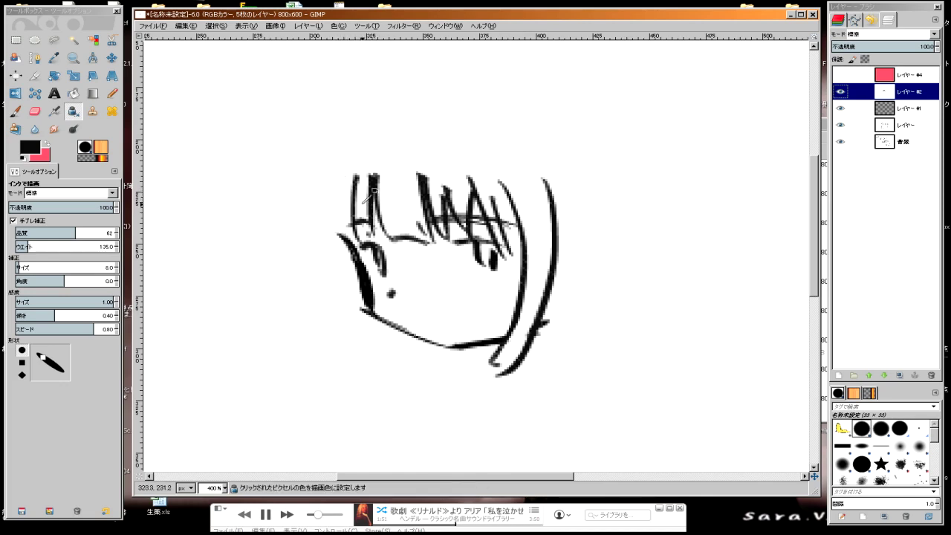
left_click_drag(357, 178, 362, 247)
left_click_drag(329, 169, 354, 260)
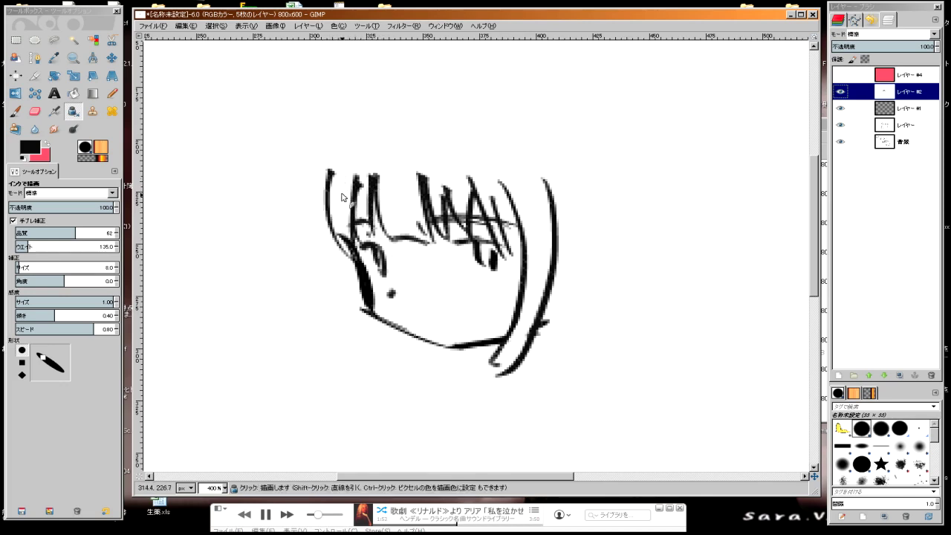
left_click_drag(328, 171, 336, 253)
key("minus")
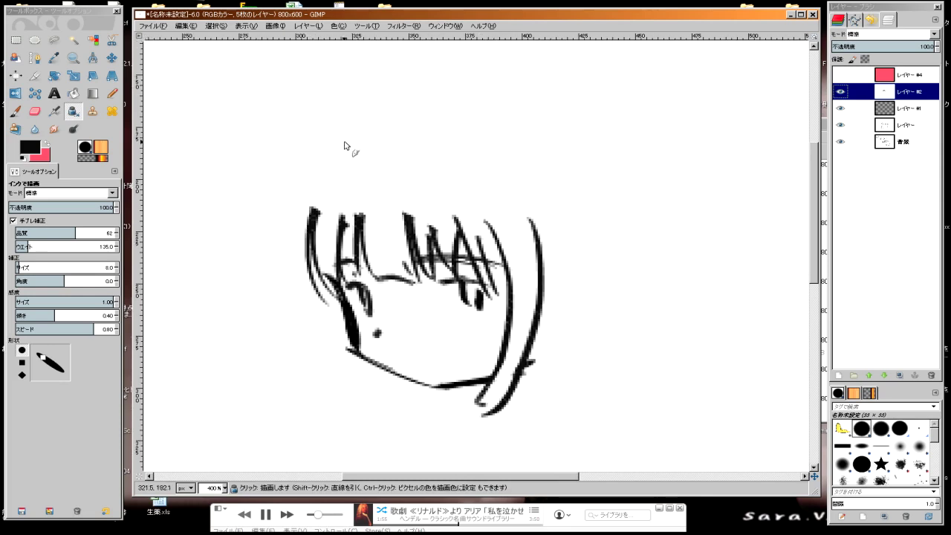
Step: Draw a thick arc over the top of the head and thicken the left jaw line
left_click_drag(376, 145, 332, 169)
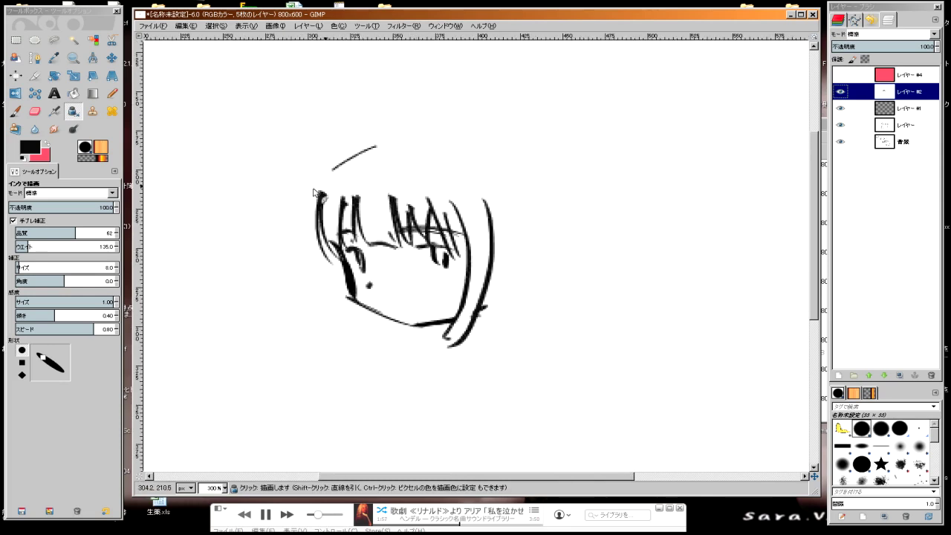
left_click_drag(439, 138, 322, 191)
key("ctrl+z")
left_click_drag(438, 138, 321, 196)
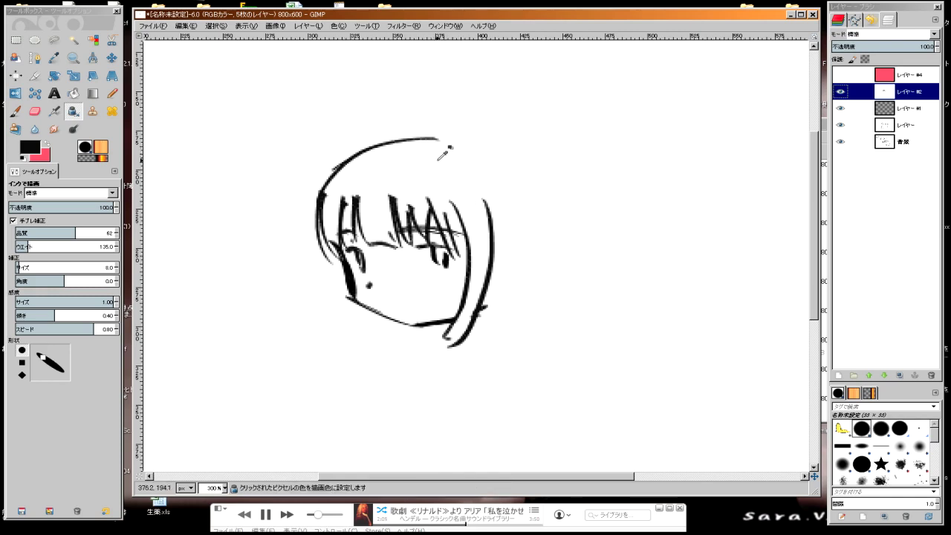
key("ctrl")
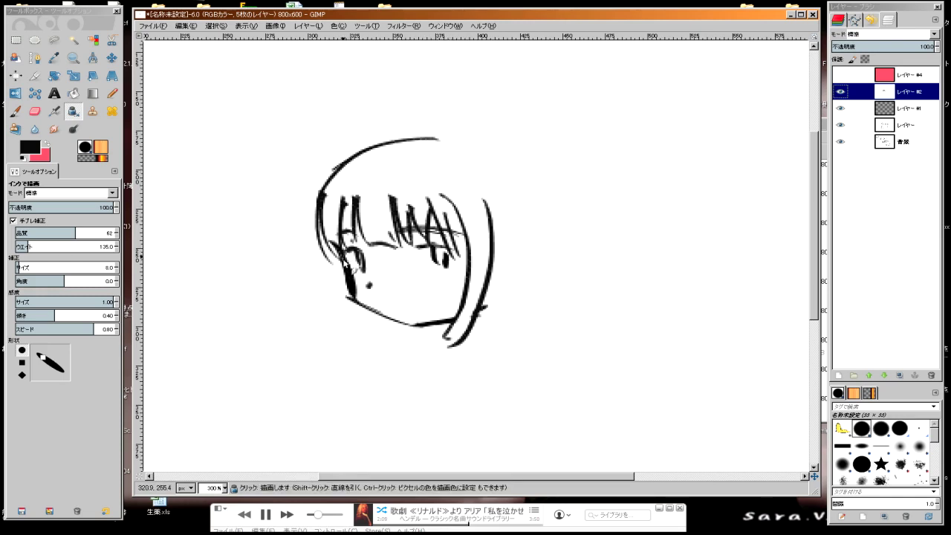
left_click_drag(343, 256, 351, 323)
left_click_drag(346, 283, 367, 325)
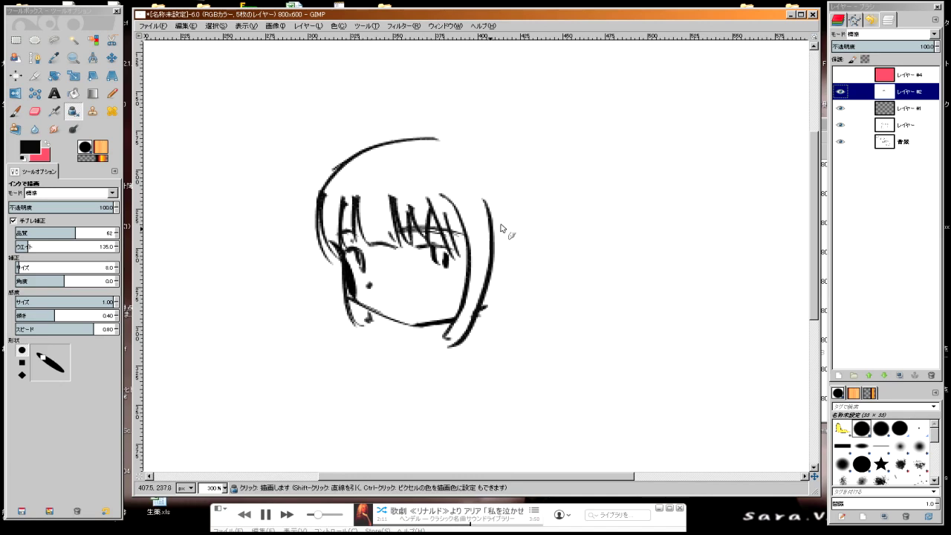
Step: Extend the hair outline down the right side with strands at the lower right
mouse_move(453, 142)
left_mouse_down()
mouse_move(517, 164)
mouse_move(532, 214)
left_mouse_up()
key("ctrl+z")
mouse_move(454, 143)
left_mouse_down()
mouse_move(547, 254)
mouse_move(530, 321)
left_mouse_up()
left_click_drag(542, 273, 520, 321)
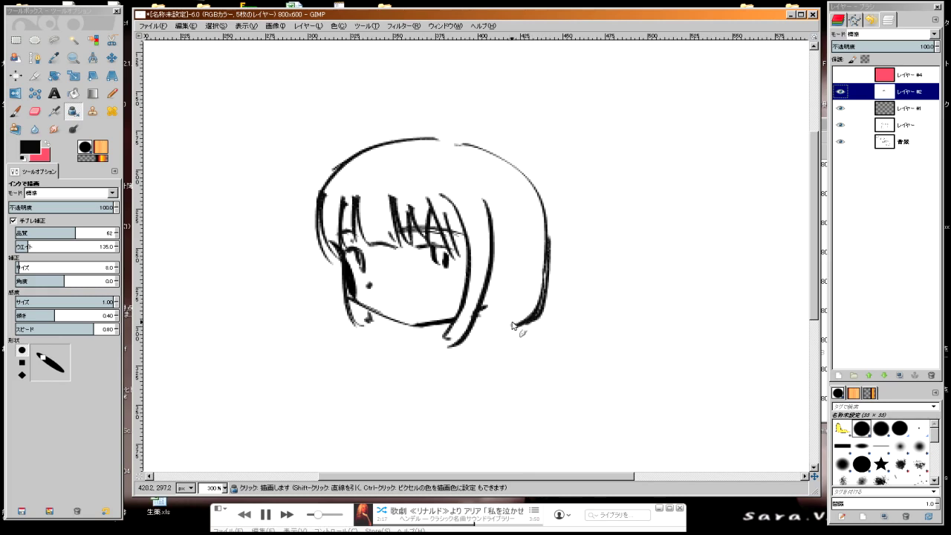
left_click_drag(535, 273, 512, 327)
left_click_drag(530, 281, 510, 325)
key("ctrl+z")
left_click_drag(542, 287, 509, 323)
left_click_drag(518, 235, 496, 320)
Step: Add a small ear inside the right hair with strands around it
left_click_drag(500, 233, 484, 324)
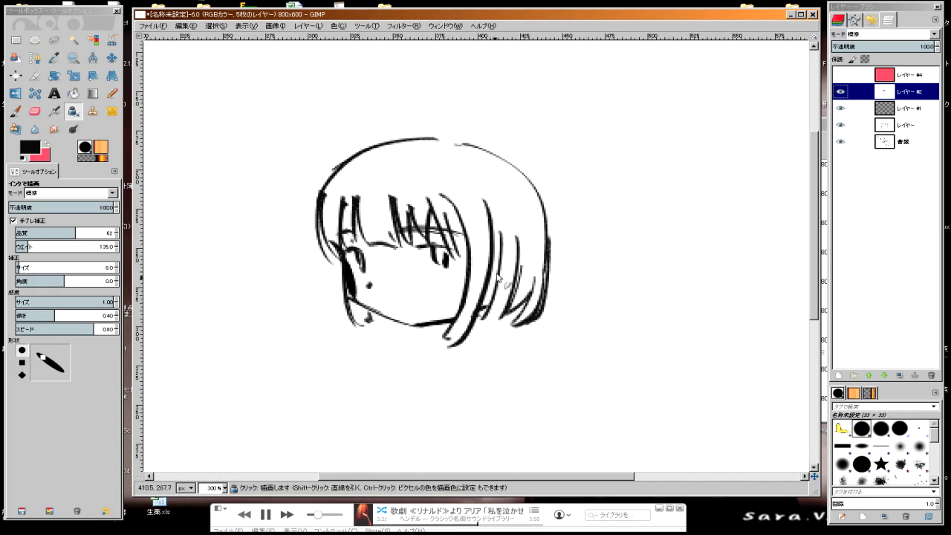
left_click_drag(494, 225, 485, 315)
key("ctrl+z")
key("ctrl+z")
left_click_drag(493, 262, 494, 288)
left_click_drag(503, 221, 487, 321)
left_click_drag(506, 275, 483, 311)
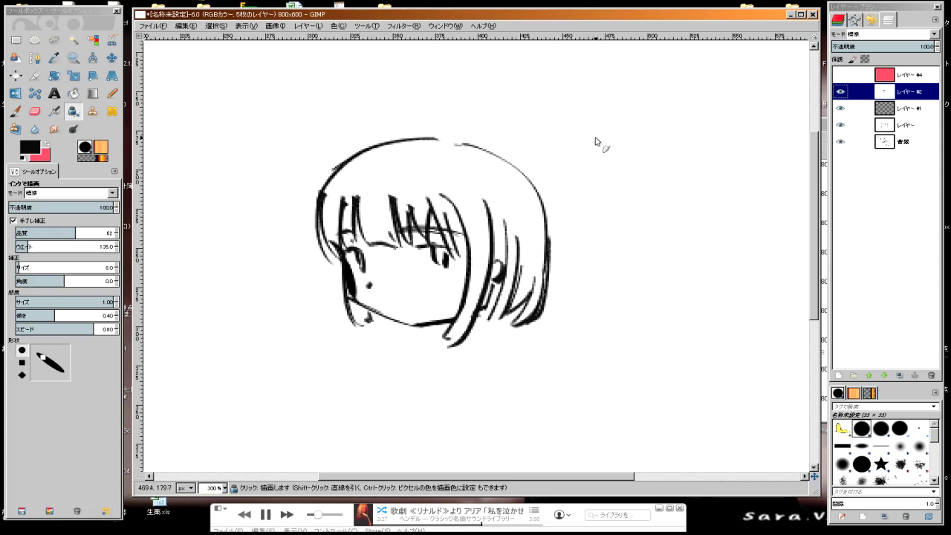
Step: Draw a rough zigzag loop with a diagonal stick at the upper right
mouse_move(596, 113)
left_mouse_down()
mouse_move(603, 149)
mouse_move(637, 142)
mouse_move(607, 126)
mouse_move(608, 116)
mouse_move(590, 143)
left_mouse_up()
left_click_drag(604, 109, 564, 129)
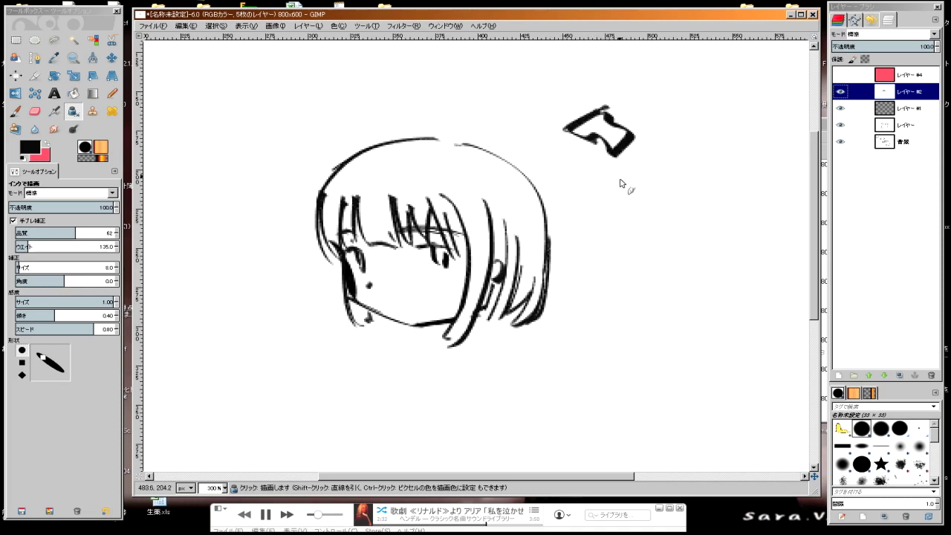
left_click_drag(628, 179, 588, 221)
key("ctrl+z")
mouse_move(626, 177)
left_mouse_down()
mouse_move(600, 252)
mouse_move(643, 176)
mouse_move(656, 186)
mouse_move(648, 137)
mouse_move(620, 172)
mouse_move(644, 180)
left_mouse_up()
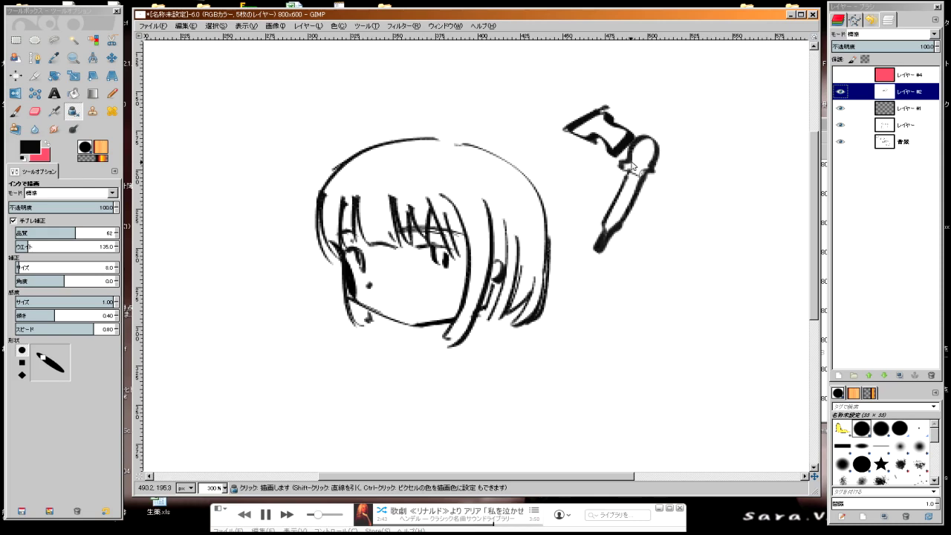
Step: Undo the upper-right loop and stick strokes
key("ctrl")
key("ctrl+z")
key("ctrl+z")
key("ctrl+z")
key("ctrl+z")
key("ctrl+z")
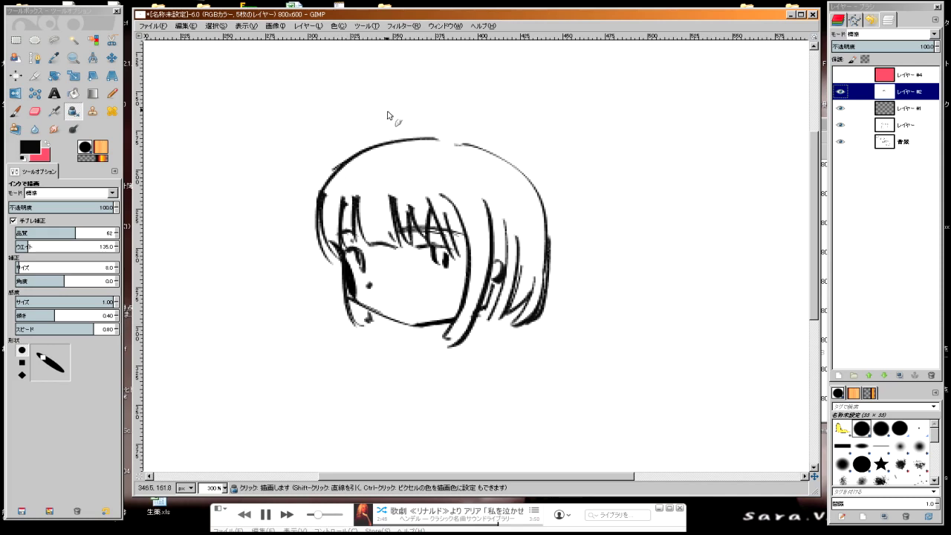
scroll(384, 279, "down", 2)
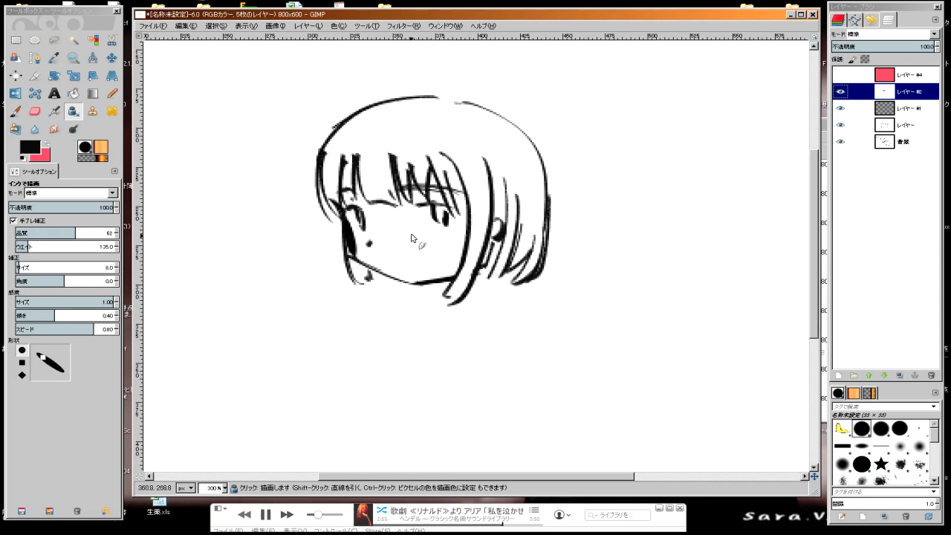
scroll(412, 237, "down", 2)
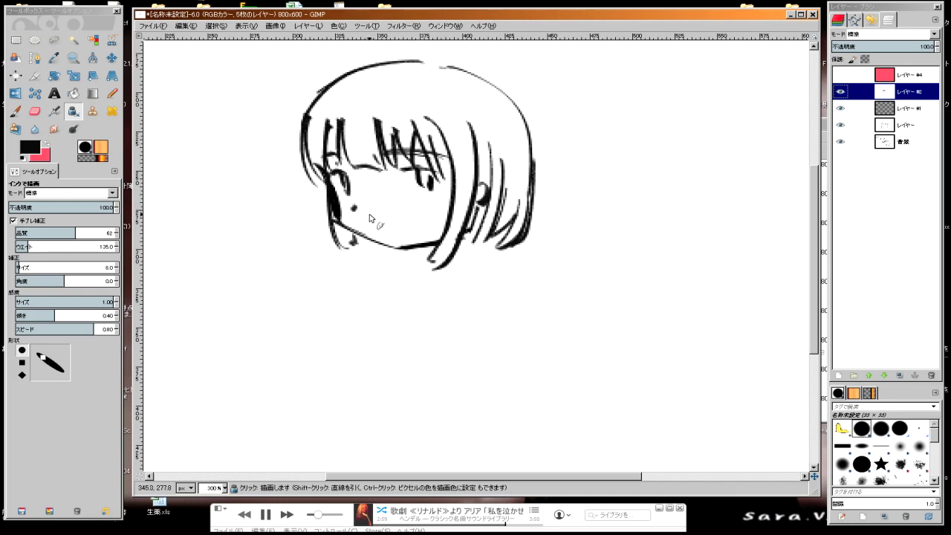
scroll(383, 275, "right", 2)
scroll(401, 269, "up", 2)
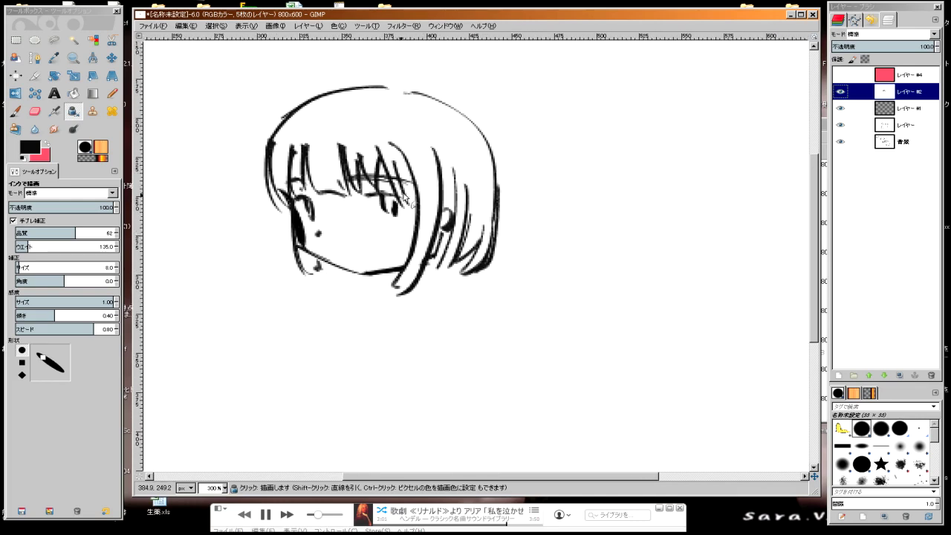
Step: Draw a curved strand off the head's top-left and short strokes under the chin
left_click(299, 140, "ctrl")
left_click(315, 154, "ctrl")
scroll(340, 162, "down", 3)
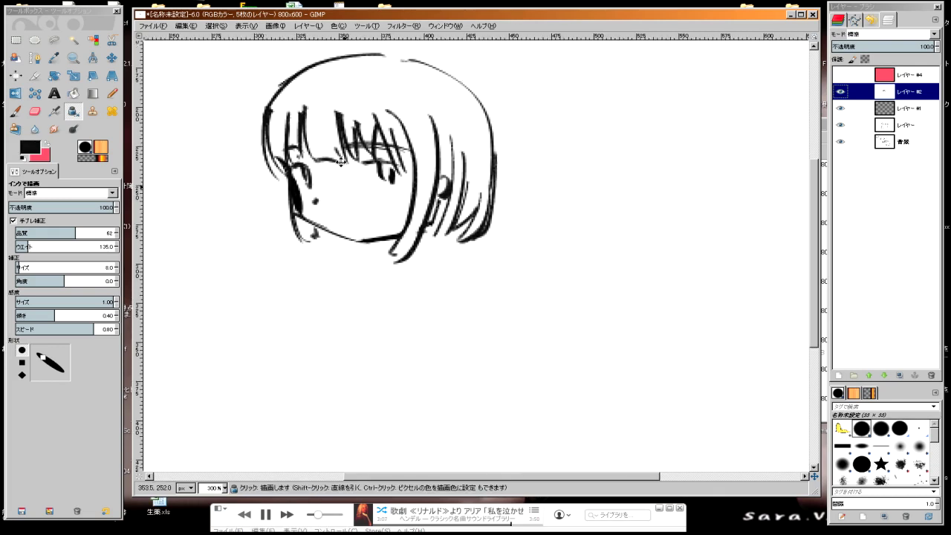
scroll(349, 186, "up", 5)
left_click_drag(298, 152, 231, 192)
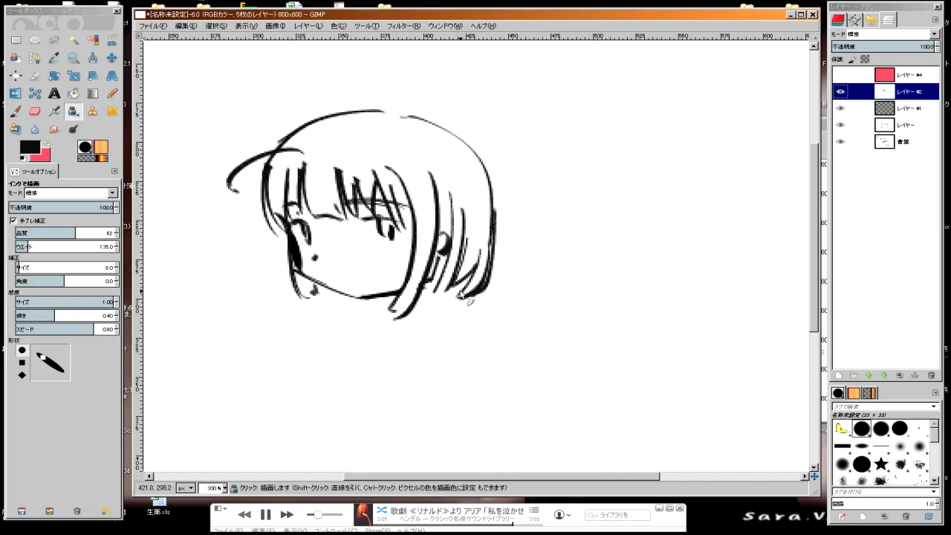
left_click_drag(462, 299, 500, 281)
scroll(416, 238, "down", 5)
scroll(429, 252, "left", 4)
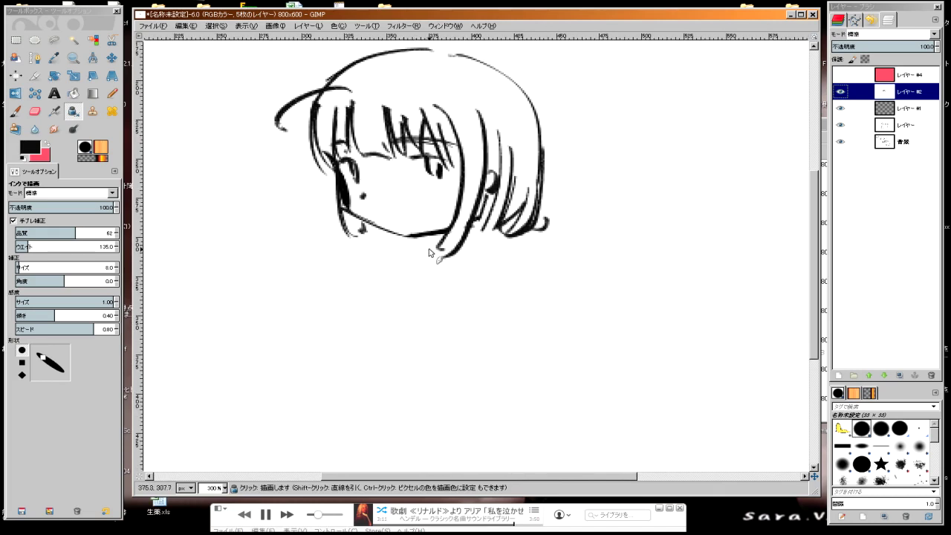
mouse_move(479, 222)
left_mouse_down()
mouse_move(471, 237)
mouse_move(411, 242)
mouse_move(342, 269)
left_mouse_up()
Step: Ink the left and right shoulder lines sloping out from the chin, redoing weak strokes
left_click_drag(479, 244, 527, 313)
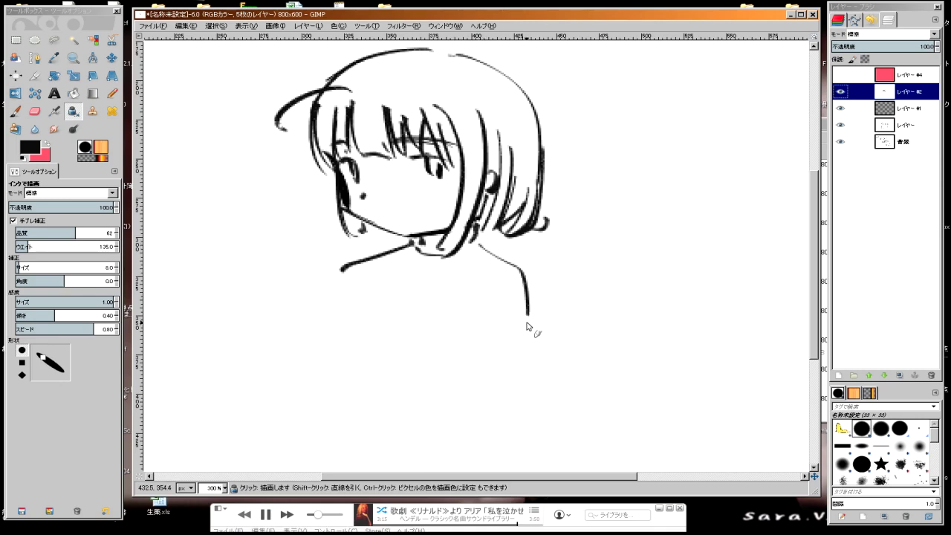
key("ctrl+z")
key("ctrl+z")
left_click_drag(427, 245, 352, 270)
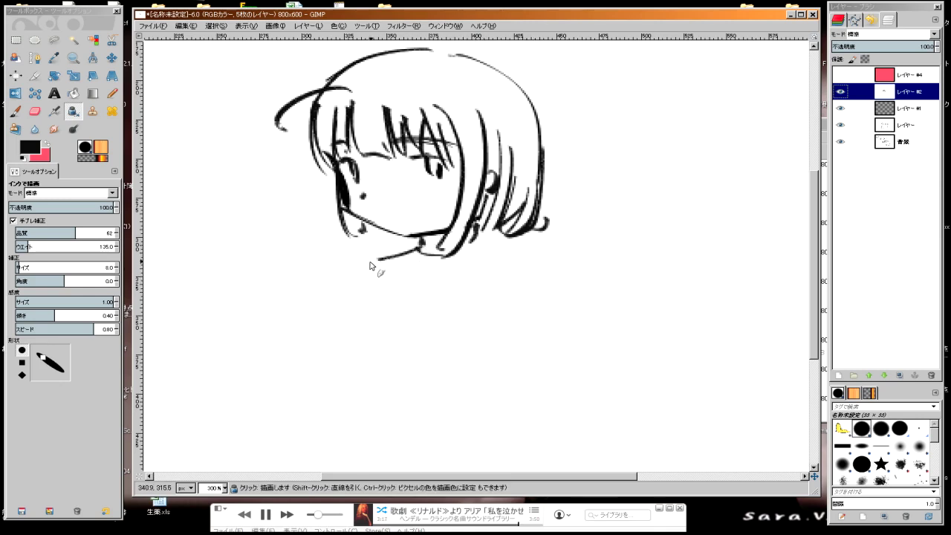
mouse_move(468, 254)
left_mouse_down()
mouse_move(497, 272)
mouse_move(520, 346)
left_mouse_up()
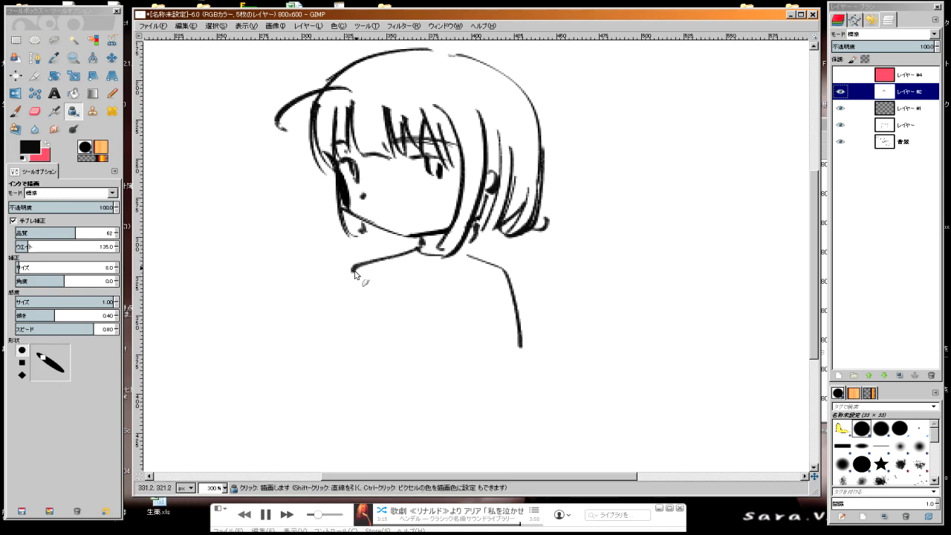
key("ctrl+z")
mouse_move(458, 247)
left_mouse_down()
mouse_move(509, 272)
mouse_move(534, 326)
left_mouse_up()
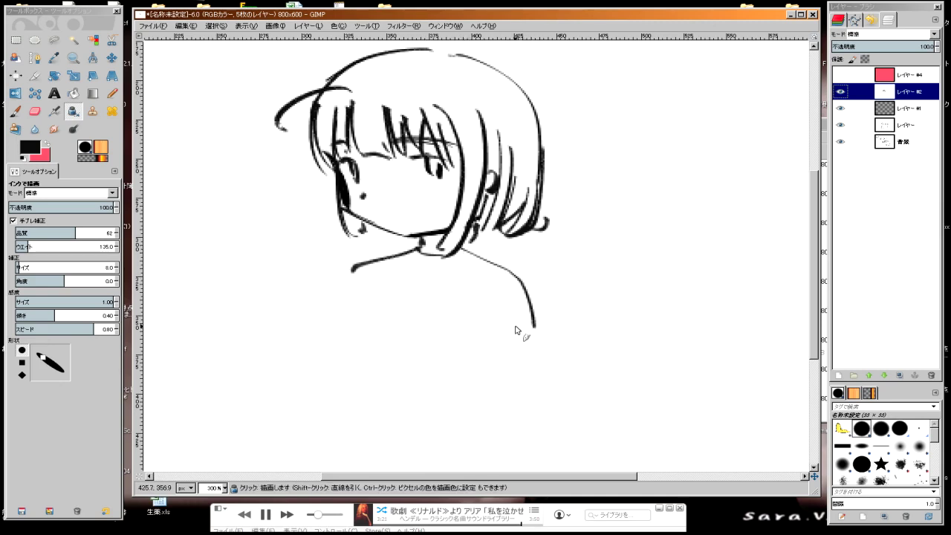
Step: Try a curved stroke and an arm line below the left shoulder, undoing unsatisfactory attempts
left_click_drag(367, 301, 356, 328)
key("ctrl+z")
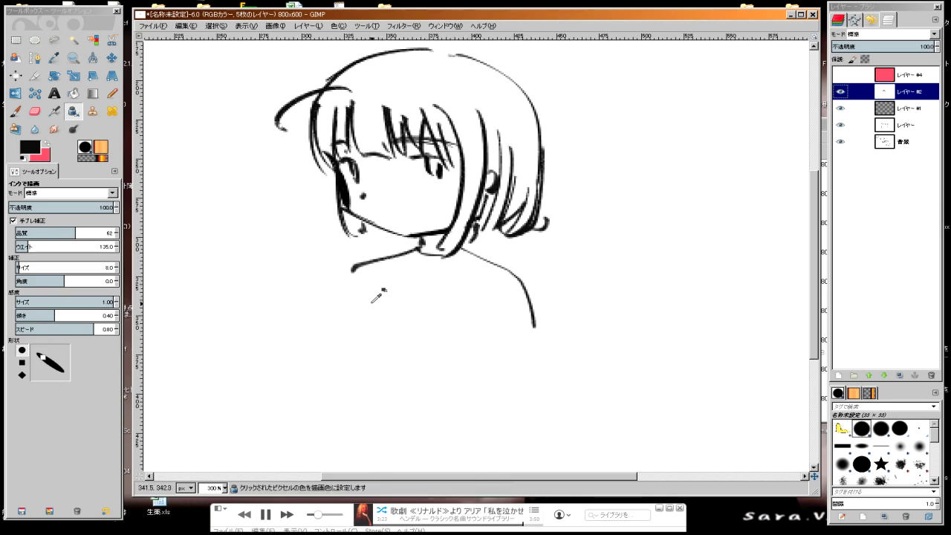
mouse_move(368, 289)
left_mouse_down()
mouse_move(357, 324)
mouse_move(378, 356)
left_mouse_up()
left_click_drag(353, 267, 345, 336)
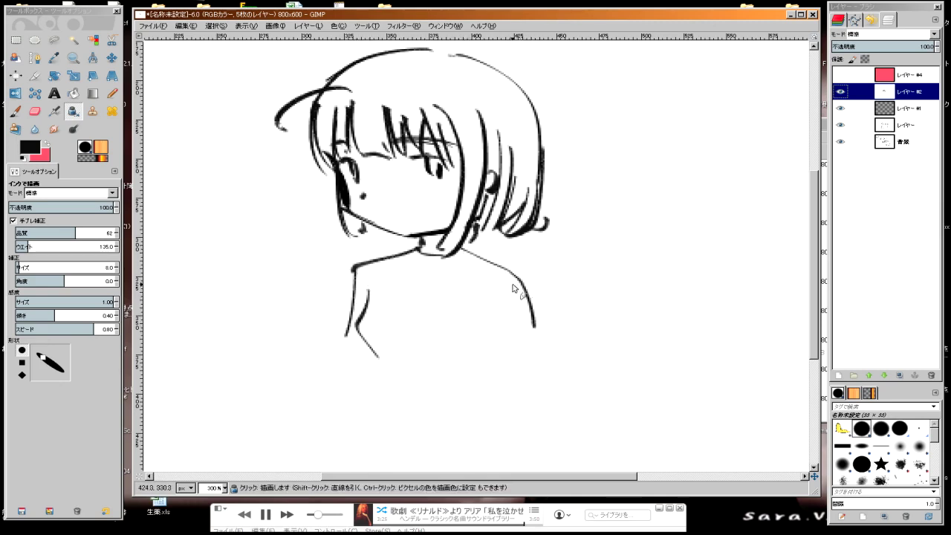
key("ctrl+z")
key("ctrl+z")
left_click_drag(374, 291, 383, 354)
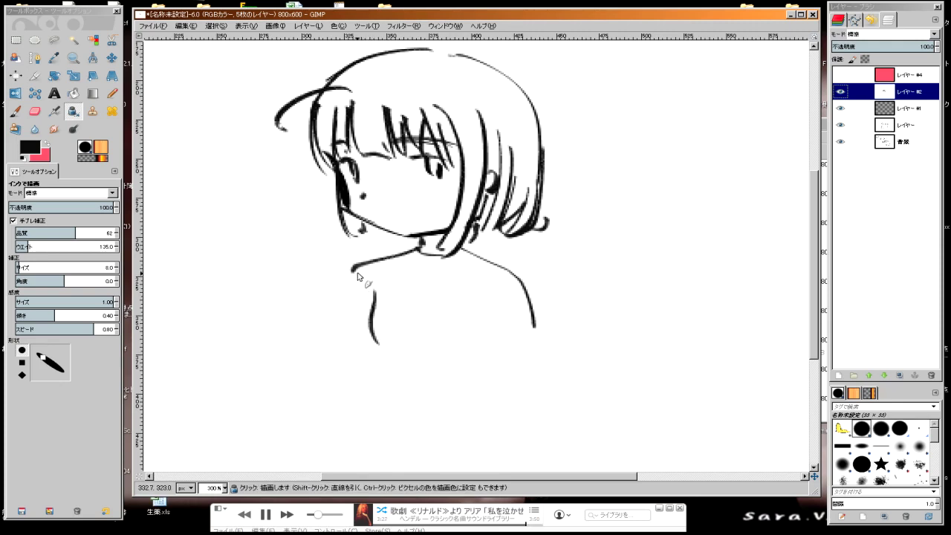
left_click_drag(356, 269, 345, 346)
Step: Settle the left arm line and the longer curve beneath the left shoulder
key("ctrl+z")
key("ctrl+z")
left_click_drag(374, 292, 355, 349)
left_click_drag(355, 279, 344, 343)
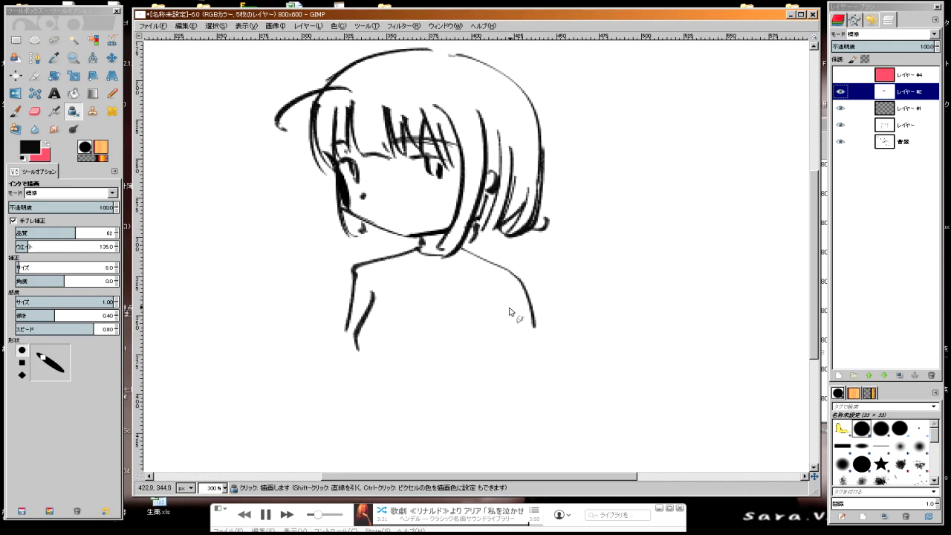
left_click_drag(494, 303, 496, 390)
key("ctrl+z")
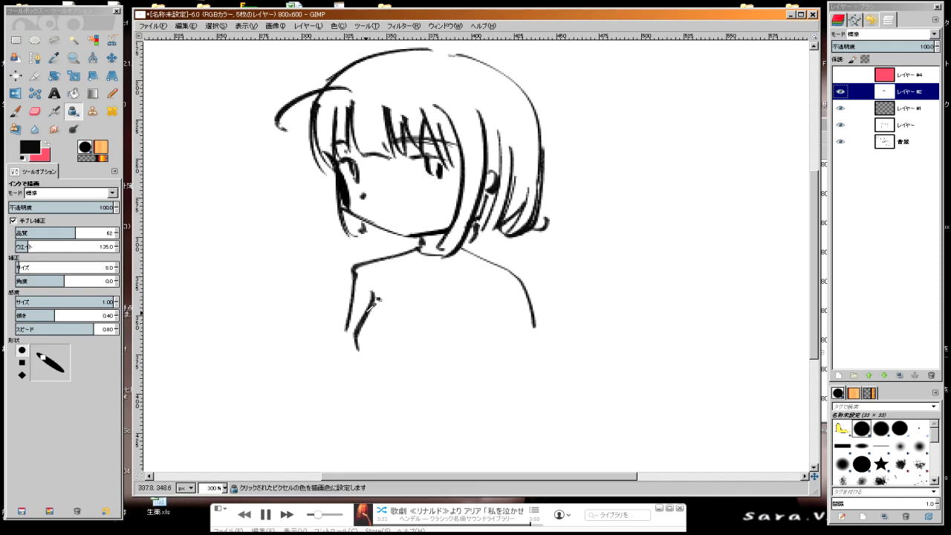
key("ctrl+z")
key("ctrl+z")
left_click_drag(366, 314, 382, 360)
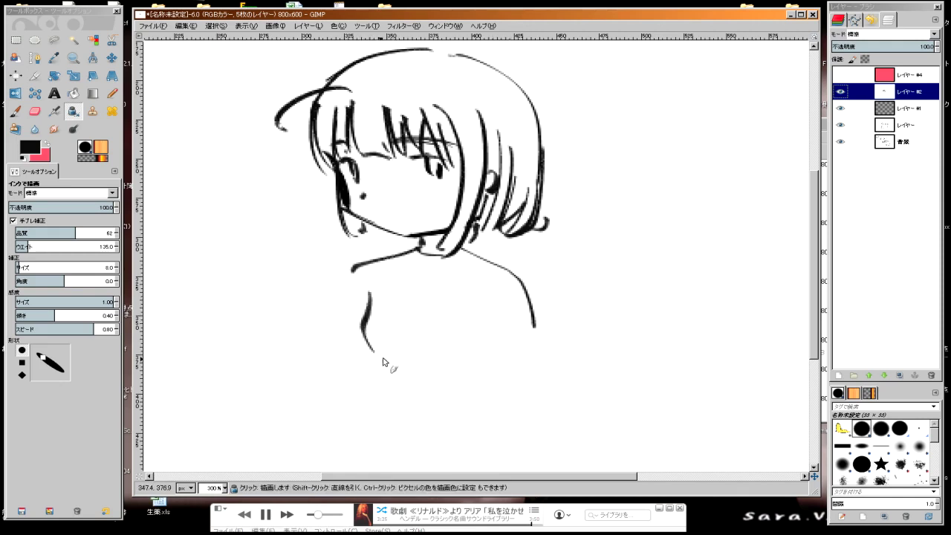
left_click_drag(357, 275, 345, 329)
Step: Sketch the right arm lines and a short chest diagonal beside the right arm
left_click_drag(488, 300, 498, 379)
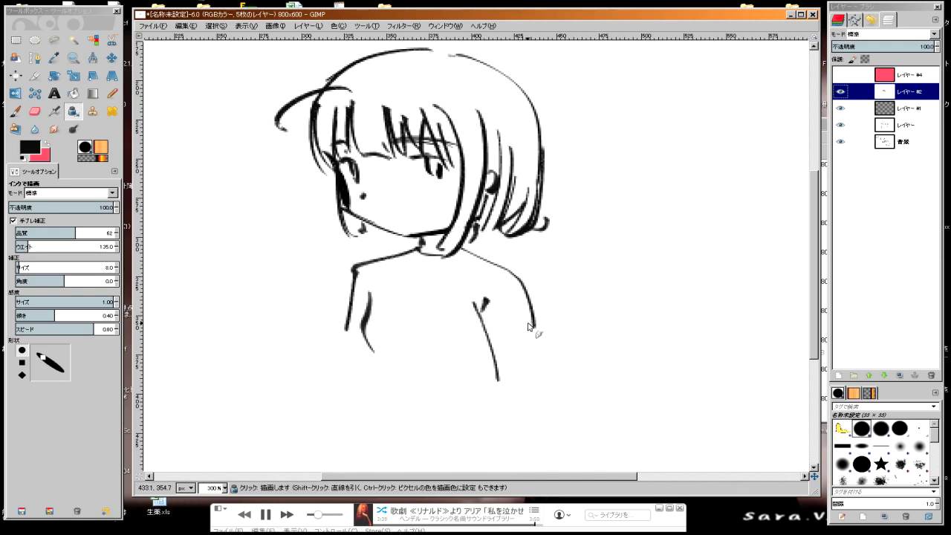
key("ctrl+z")
key("ctrl+z")
mouse_move(518, 287)
left_mouse_down()
mouse_move(482, 298)
mouse_move(499, 375)
left_mouse_up()
key("ctrl+z")
key("ctrl+z")
left_click_drag(483, 316, 497, 384)
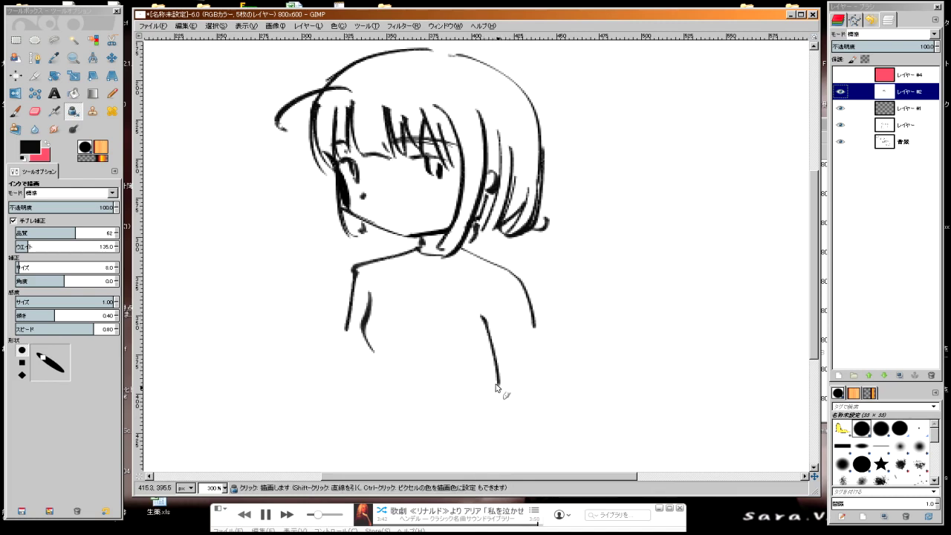
left_click_drag(487, 348, 497, 383)
left_click_drag(486, 331, 460, 373)
key("ctrl+z")
mouse_move(483, 338)
left_mouse_down()
mouse_move(477, 359)
mouse_move(448, 376)
left_mouse_up()
Step: Add the curved chest stroke and extend the left arm and torso line downward with a hook
left_click_drag(367, 343, 379, 391)
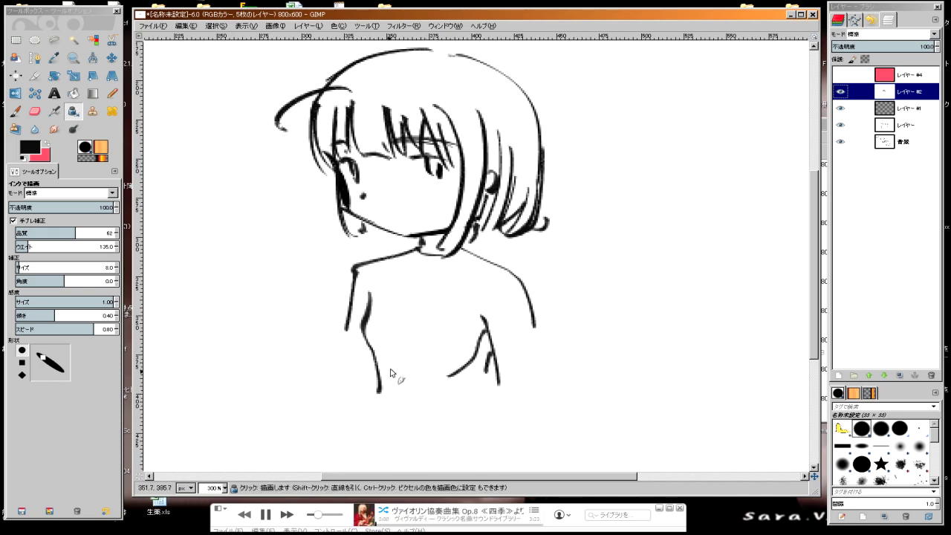
key("ctrl+z")
key("ctrl+z")
mouse_move(490, 331)
left_mouse_down()
mouse_move(450, 375)
mouse_move(485, 393)
left_mouse_up()
key("ctrl+z")
left_click_drag(367, 347, 377, 390)
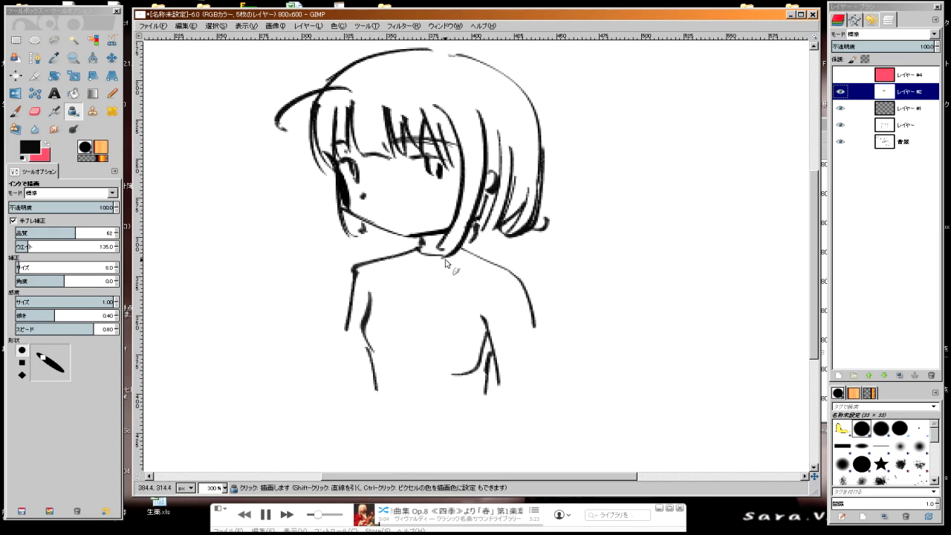
mouse_move(347, 328)
left_mouse_down()
mouse_move(335, 364)
mouse_move(349, 367)
left_mouse_up()
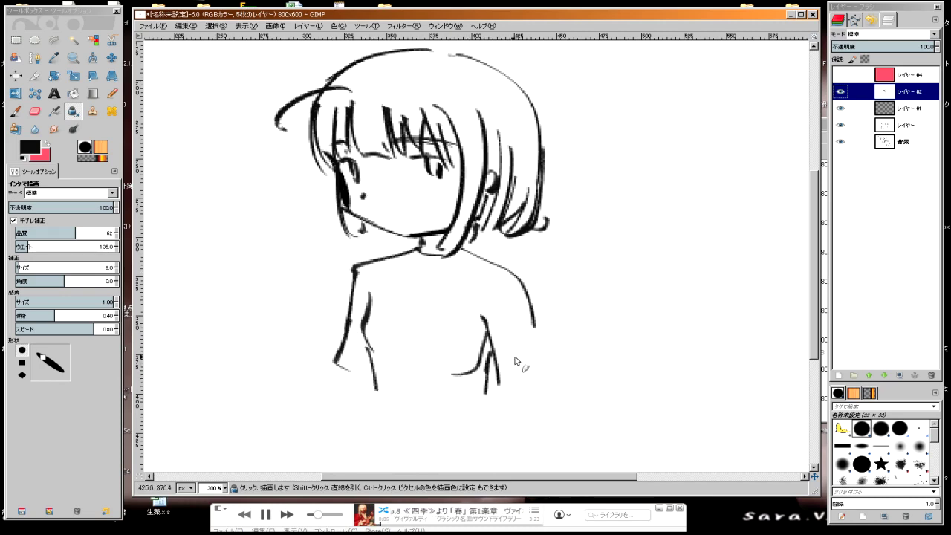
Step: Shift the whole drawing slightly lower on the canvas and check the view
left_click_drag(420, 237, 416, 292)
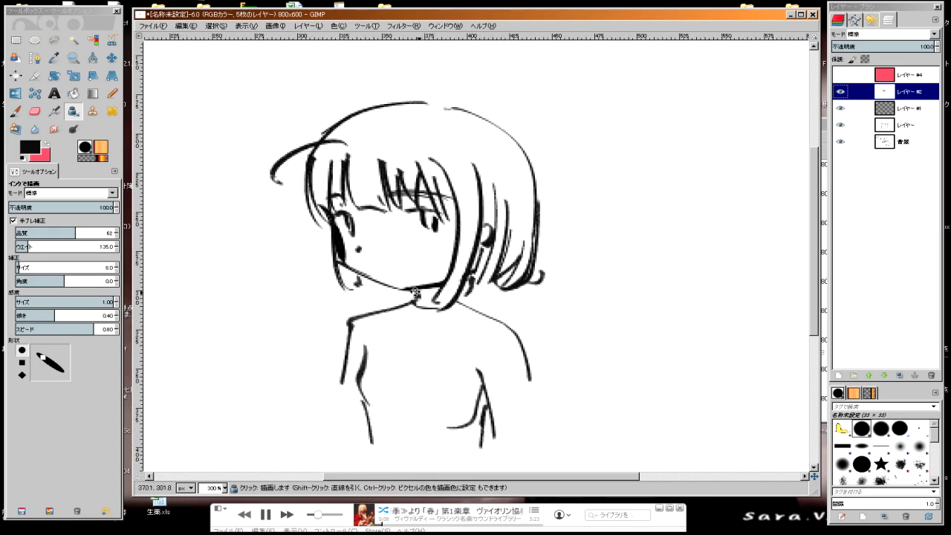
scroll(410, 250, "down", 3)
scroll(365, 321, "down", 3)
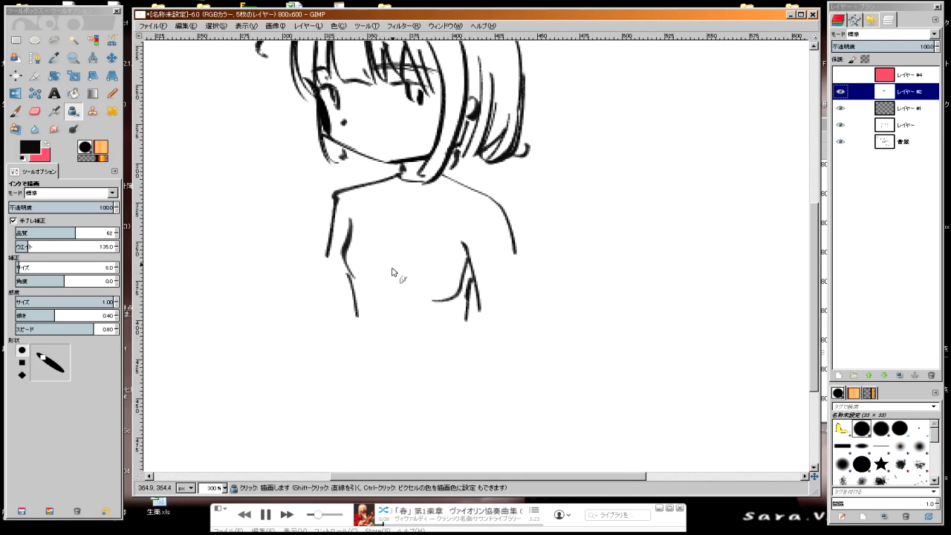
scroll(392, 271, "up", 3)
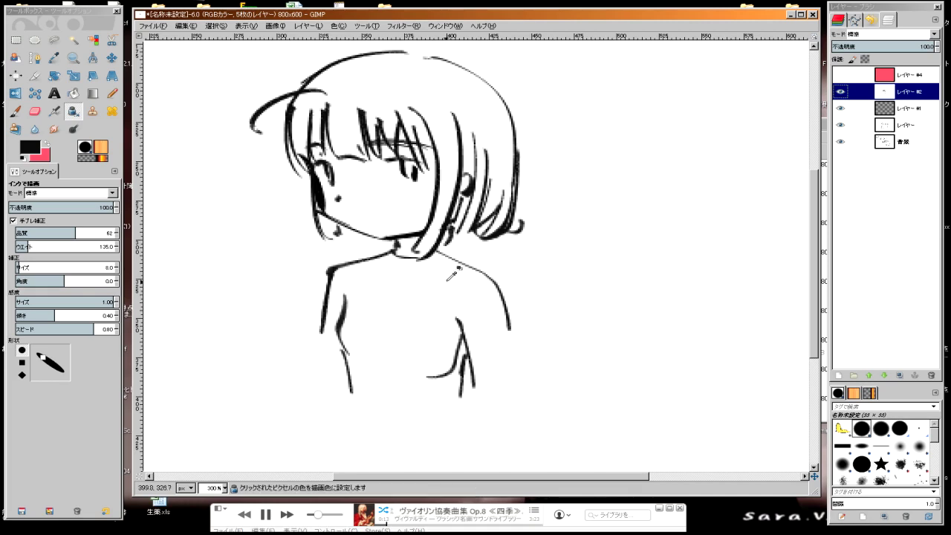
Step: Undo the large torso, then ink diagonal shoulders, short outstretched arms, a narrow trunk and stubby legs
key("ctrl+z")
key("ctrl+z")
key("ctrl+z")
key("ctrl+z")
key("ctrl+z")
key("ctrl+z")
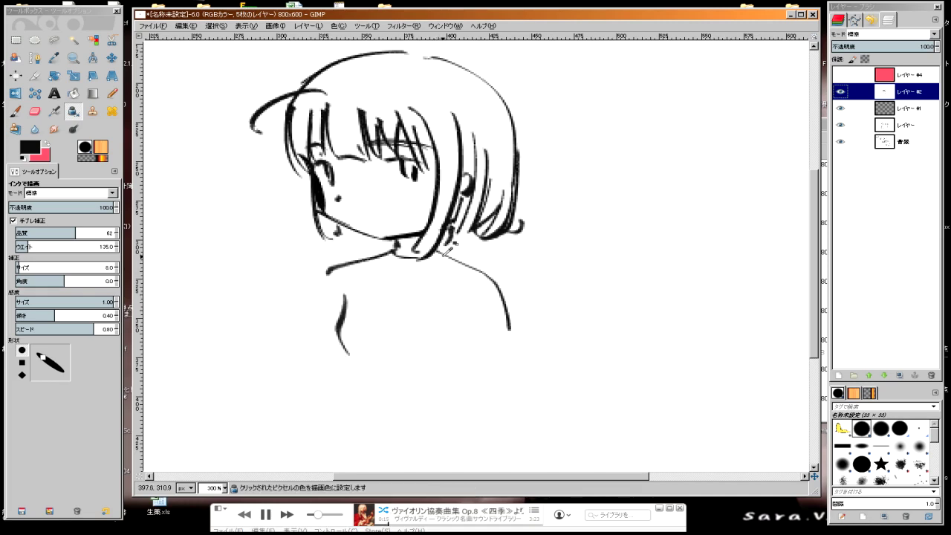
key("ctrl+z")
key("ctrl+z")
key("ctrl+z")
key("ctrl+z")
key("ctrl+z")
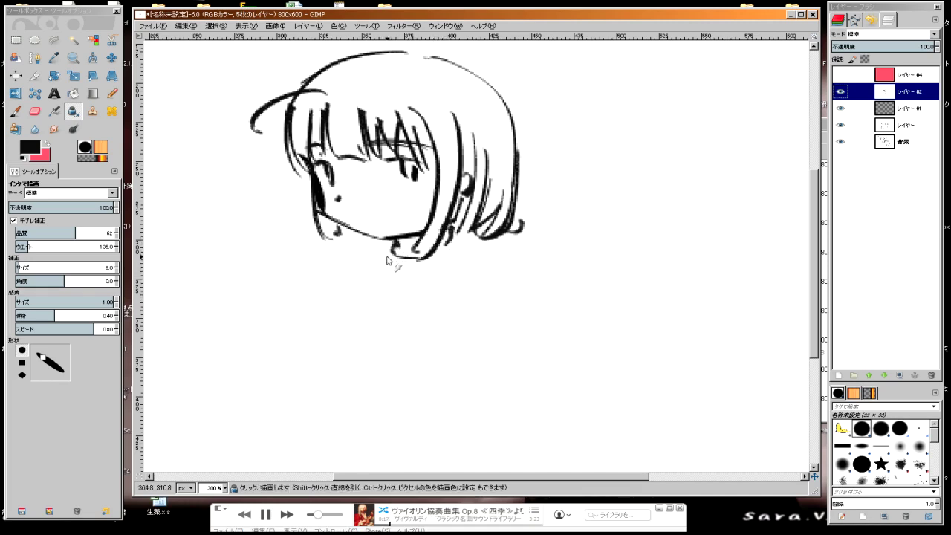
left_click_drag(377, 257, 349, 287)
key("ctrl+z")
left_click_drag(395, 244, 354, 285)
left_click_drag(437, 259, 490, 293)
mouse_move(488, 293)
left_mouse_down()
mouse_move(491, 305)
mouse_move(453, 348)
left_mouse_up()
mouse_move(384, 285)
left_mouse_down()
mouse_move(382, 365)
mouse_move(399, 355)
mouse_move(430, 373)
mouse_move(452, 353)
mouse_move(445, 372)
left_mouse_up()
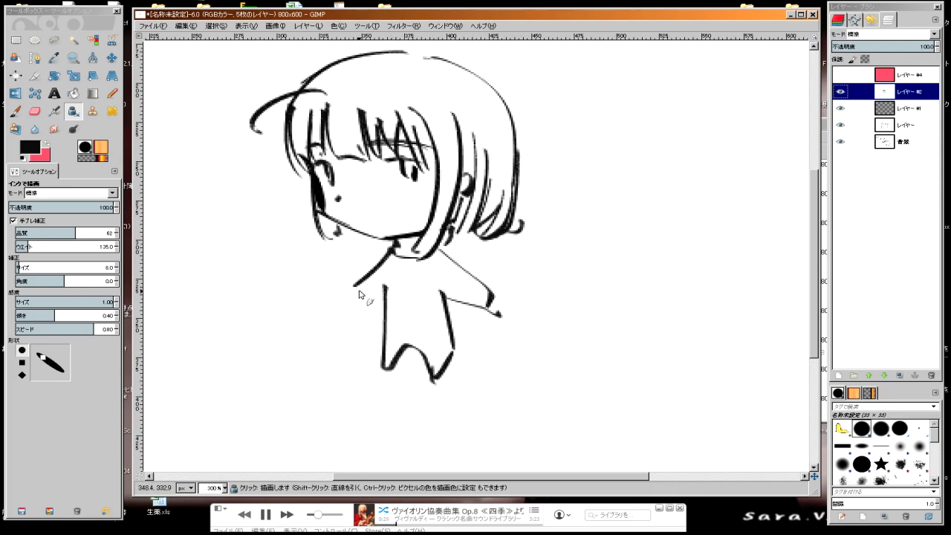
left_click_drag(354, 287, 383, 285)
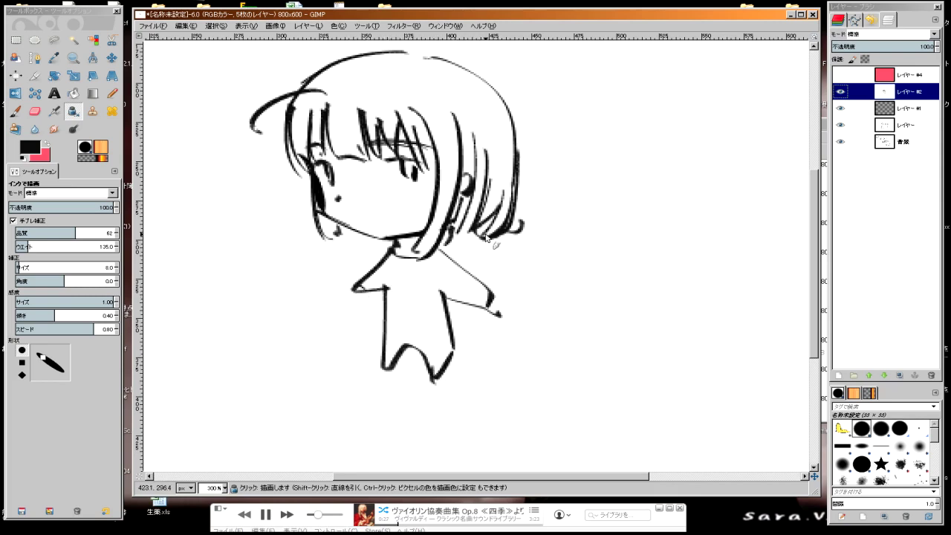
Step: Zoom out to 100% to review the whole sketch, then zoom back in
scroll(476, 190, "down", 1)
scroll(476, 190, "down", 2)
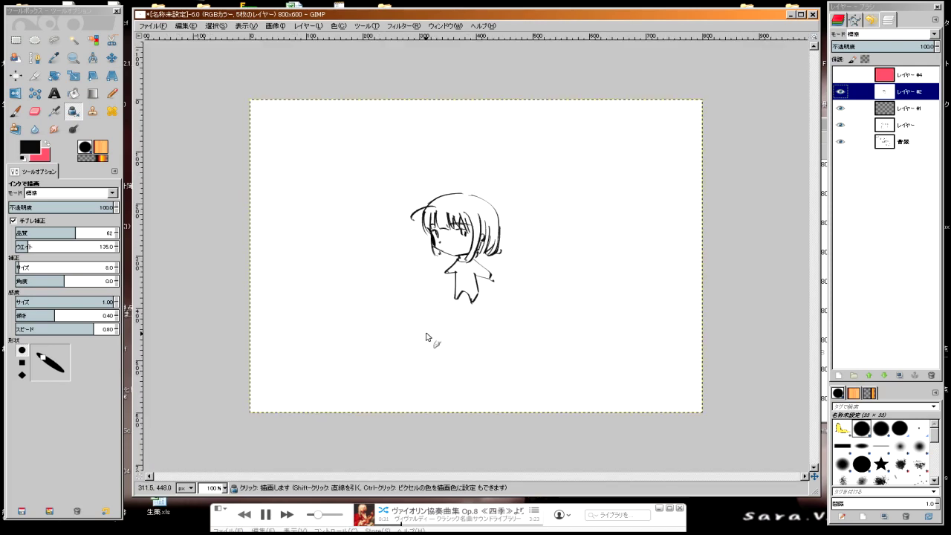
scroll(426, 336, "up", 2)
scroll(426, 337, "up", 2)
scroll(426, 339, "right", 2)
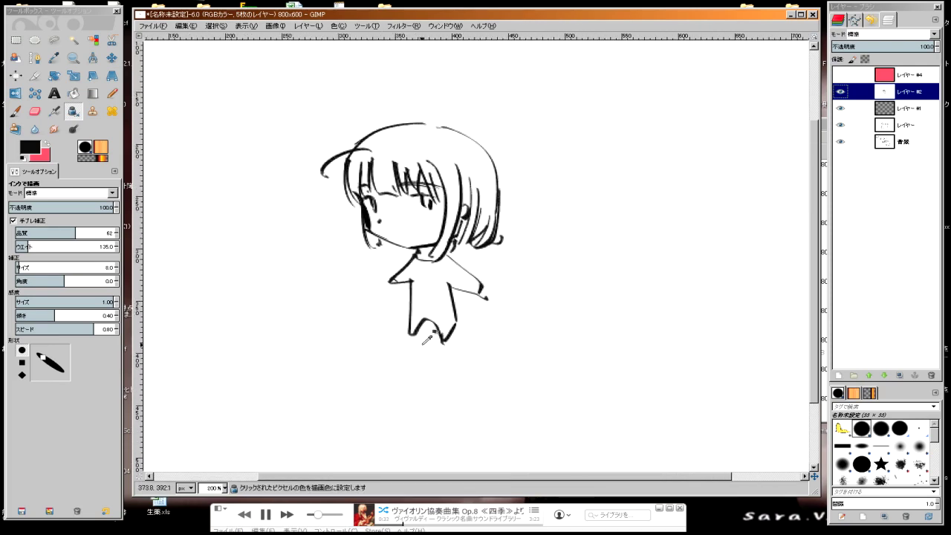
Step: Undo the chibi body strokes so only the bob-haired head remains
key("ctrl+z")
key("ctrl+z")
key("ctrl+z")
key("ctrl+z")
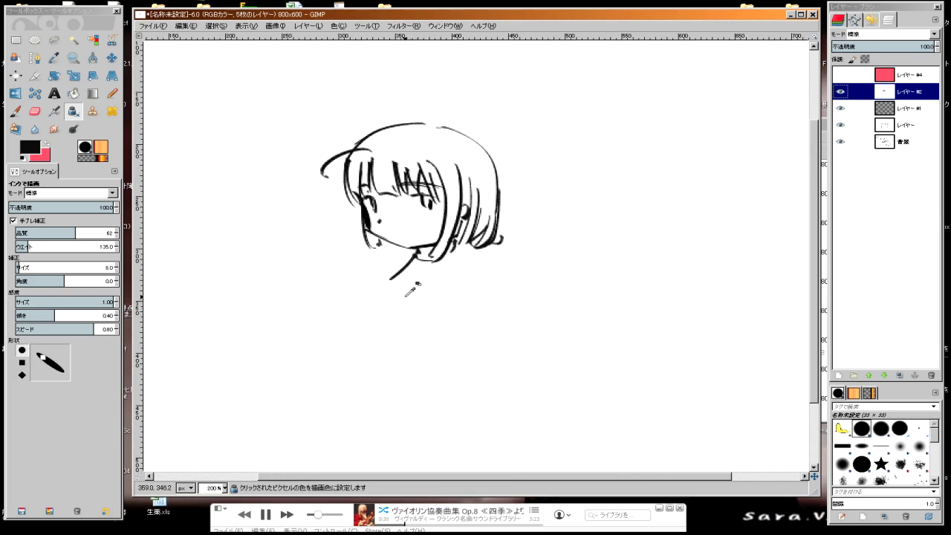
key("ctrl+z")
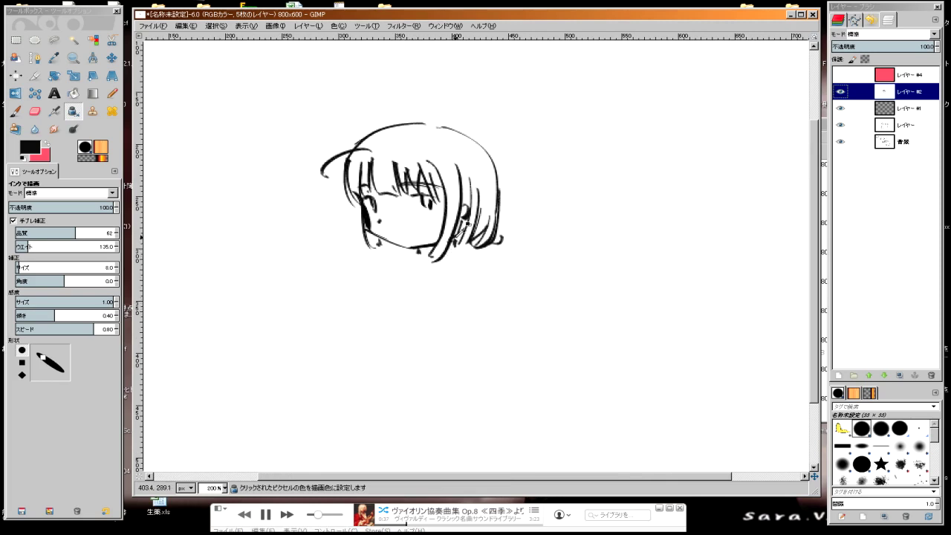
scroll(375, 138, "up", 1)
scroll(376, 138, "down", 1)
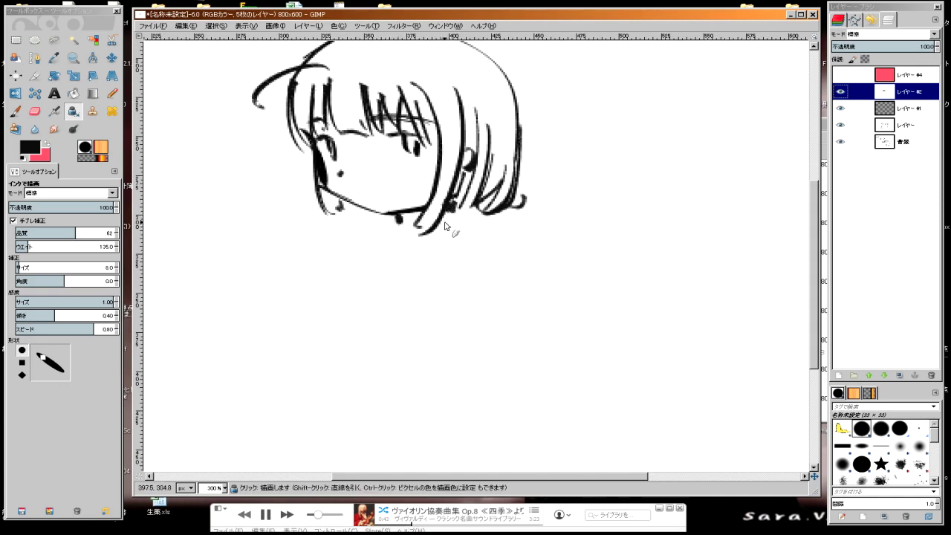
Step: Ink the neck line, the right body side and a first pass at the left arm outline
mouse_move(439, 238)
left_mouse_down()
mouse_move(341, 264)
mouse_move(500, 260)
mouse_move(498, 335)
left_mouse_up()
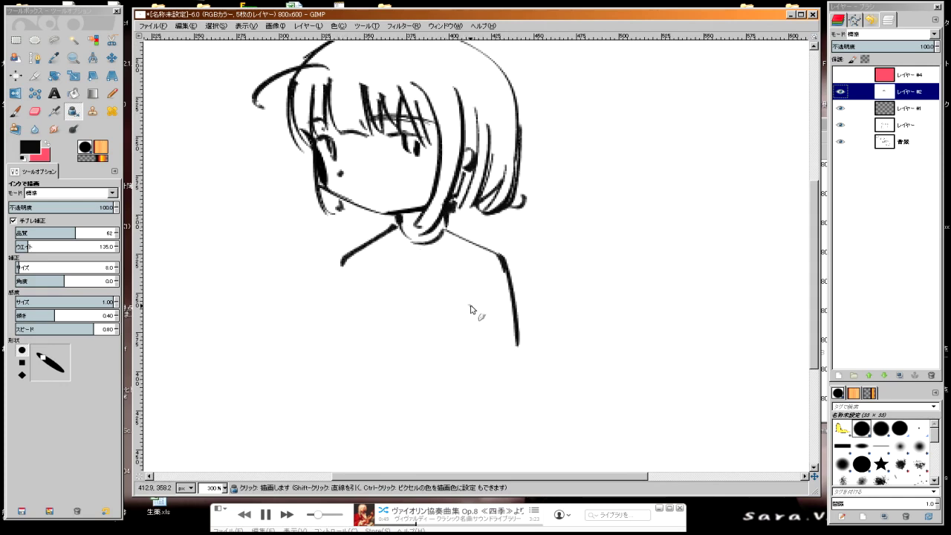
left_click_drag(470, 306, 502, 406)
left_click_drag(518, 346, 513, 405)
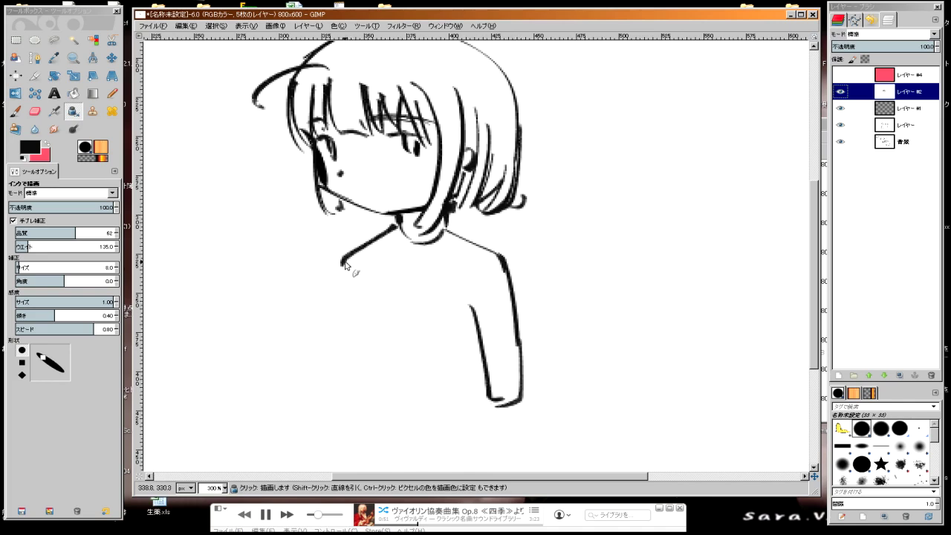
mouse_move(343, 264)
left_mouse_down()
mouse_move(347, 345)
mouse_move(444, 338)
left_mouse_up()
mouse_move(356, 348)
left_mouse_down()
mouse_move(454, 343)
mouse_move(434, 335)
left_mouse_up()
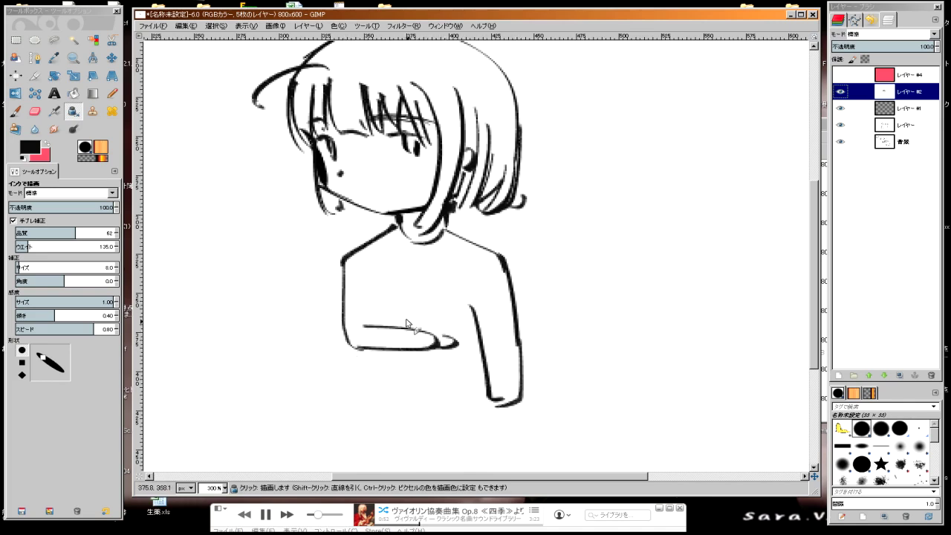
left_click_drag(369, 281, 373, 315)
scroll(375, 238, "down", 1)
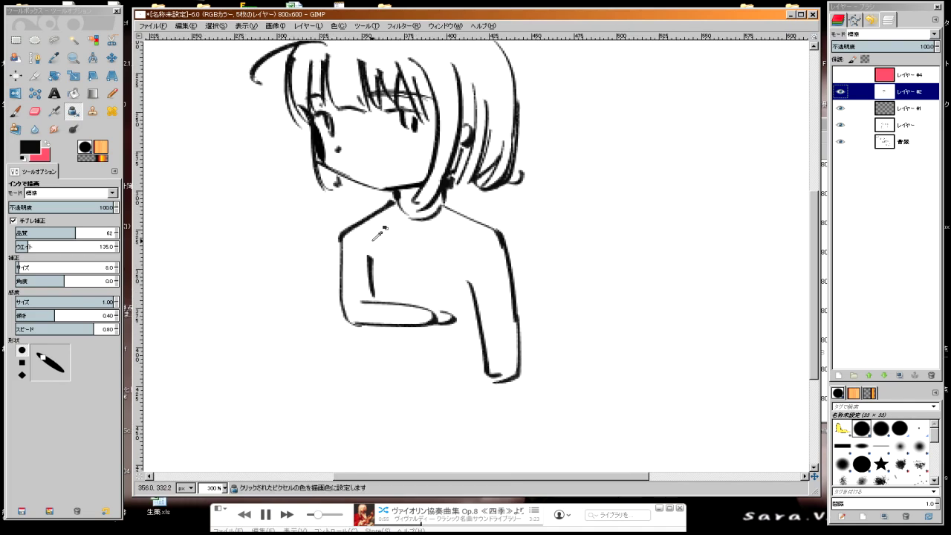
Step: Undo the stray arm strokes and redraw the shoulders, right arm and left torso side
key("ctrl+z")
key("ctrl+z")
key("ctrl+z")
key("ctrl+z")
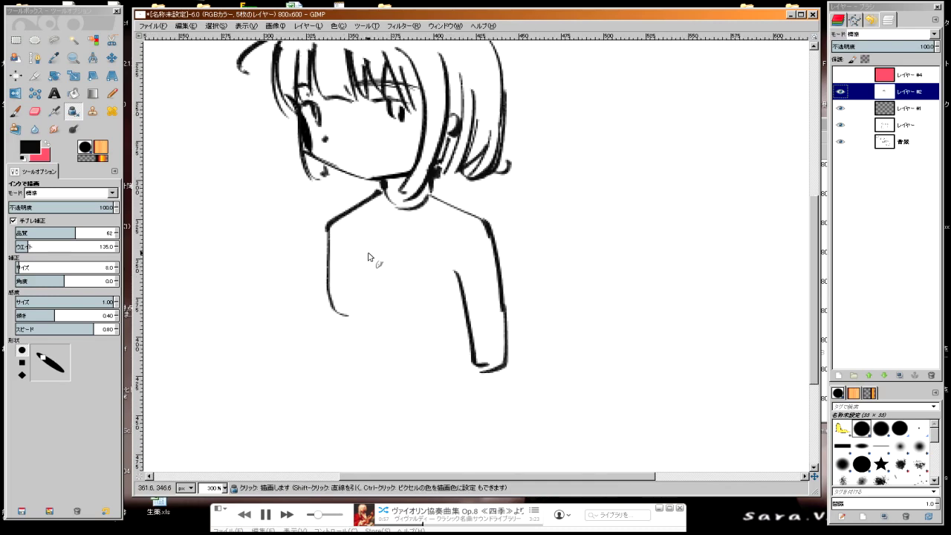
key("ctrl+z")
key("ctrl+z")
key("ctrl+z")
key("ctrl+z")
key("ctrl+z")
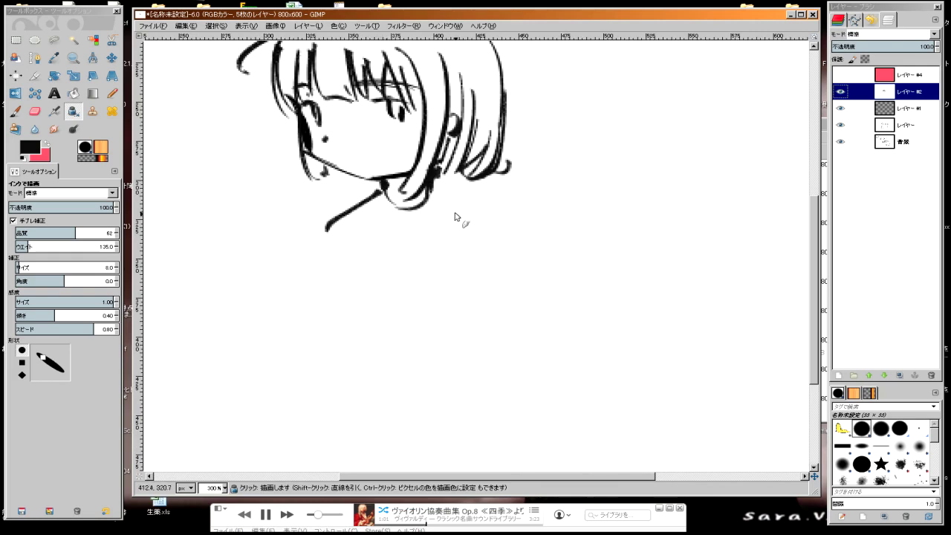
key("ctrl")
key("ctrl+z")
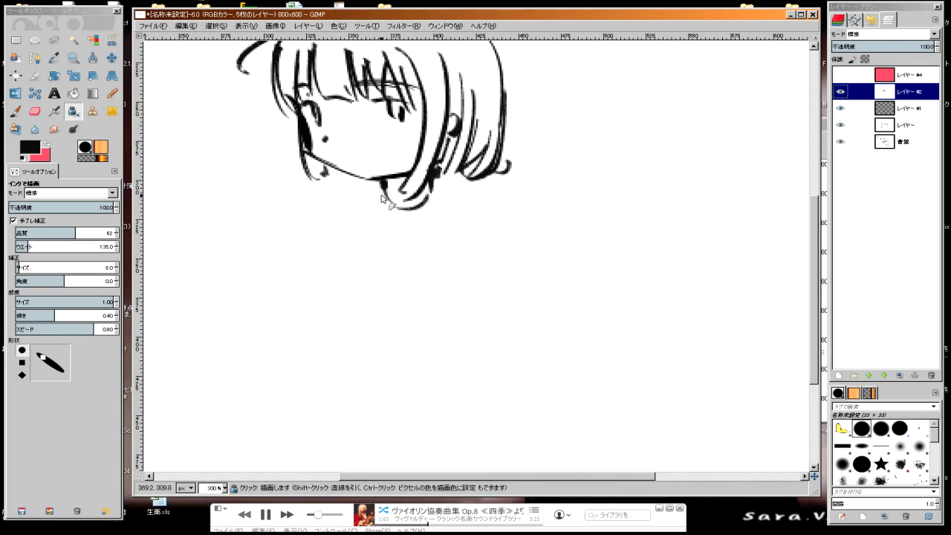
left_click_drag(377, 192, 299, 217)
mouse_move(432, 198)
left_mouse_down()
mouse_move(488, 235)
mouse_move(488, 324)
left_mouse_up()
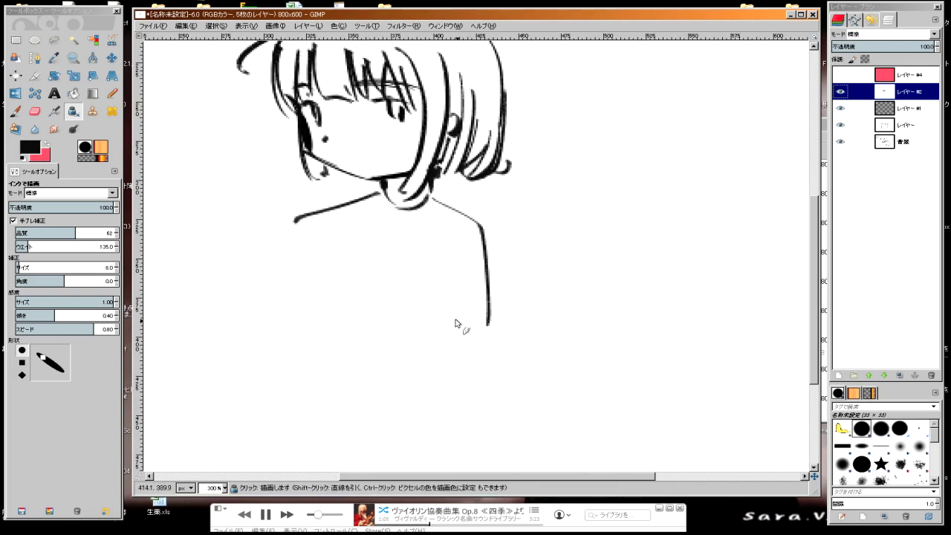
left_click_drag(441, 252, 475, 394)
left_click_drag(491, 308, 487, 393)
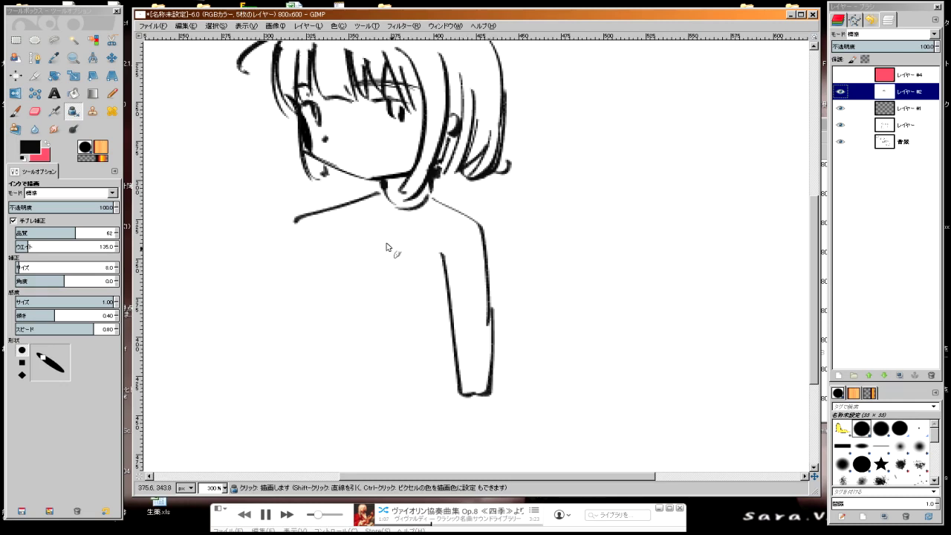
left_click_drag(327, 234, 324, 388)
Step: Zoom out, undo the old arm strokes, and redraw both shoulder lines and the right arm
key("minus")
key("minus")
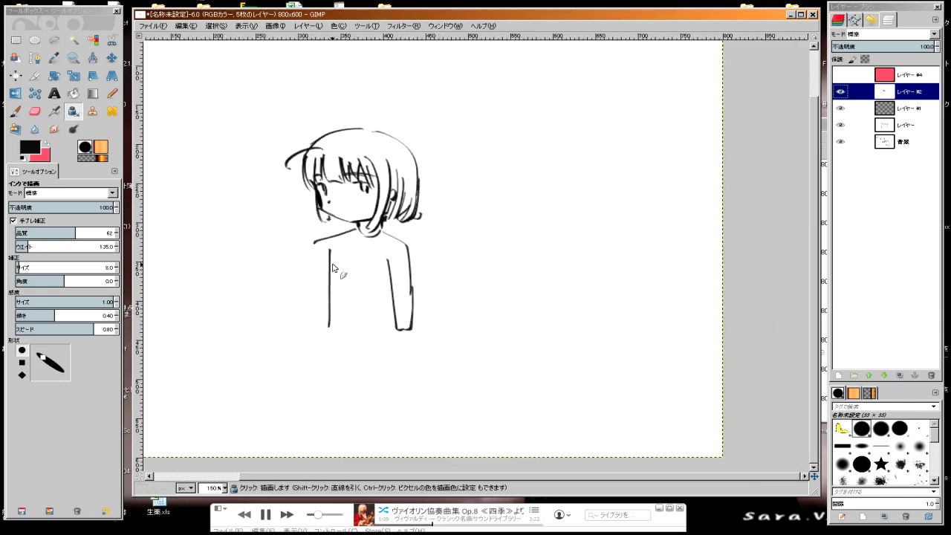
key("ctrl+z")
key("ctrl+z")
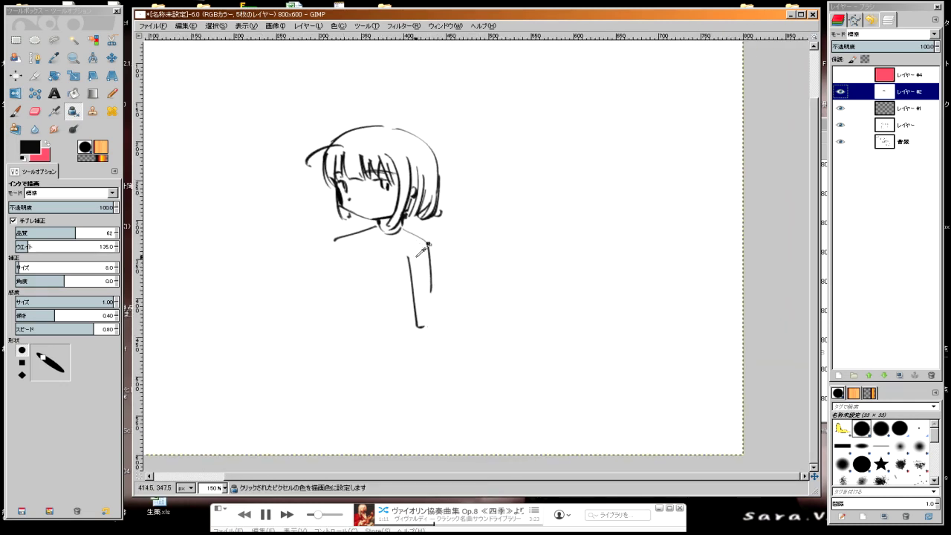
key("ctrl+z")
key("ctrl+z")
key("ctrl+z")
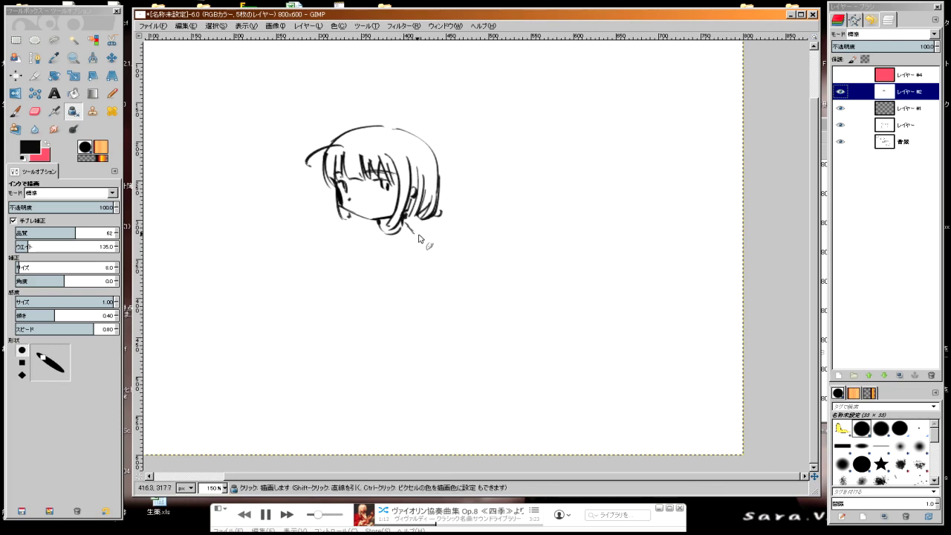
mouse_move(419, 237)
left_mouse_down()
mouse_move(415, 279)
mouse_move(426, 306)
left_mouse_up()
left_click_drag(386, 257, 399, 315)
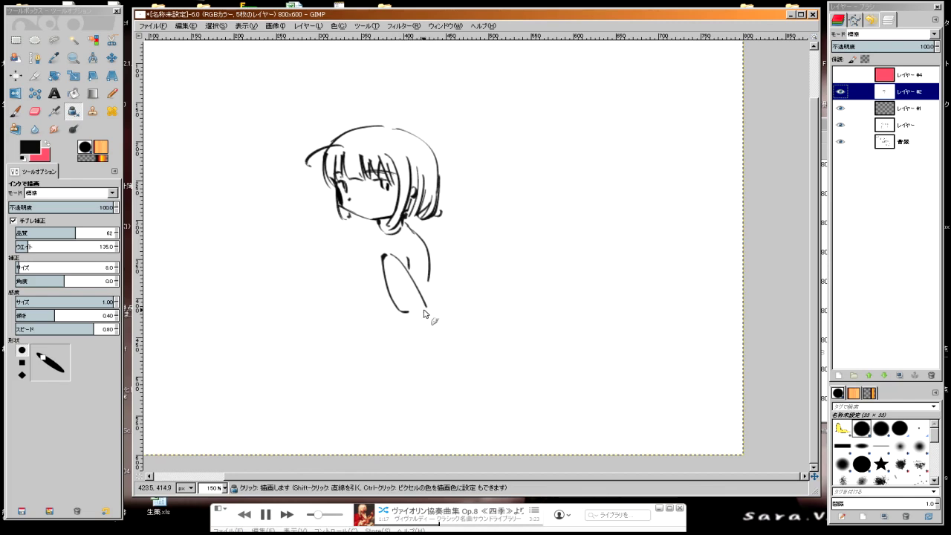
left_click_drag(374, 229, 312, 245)
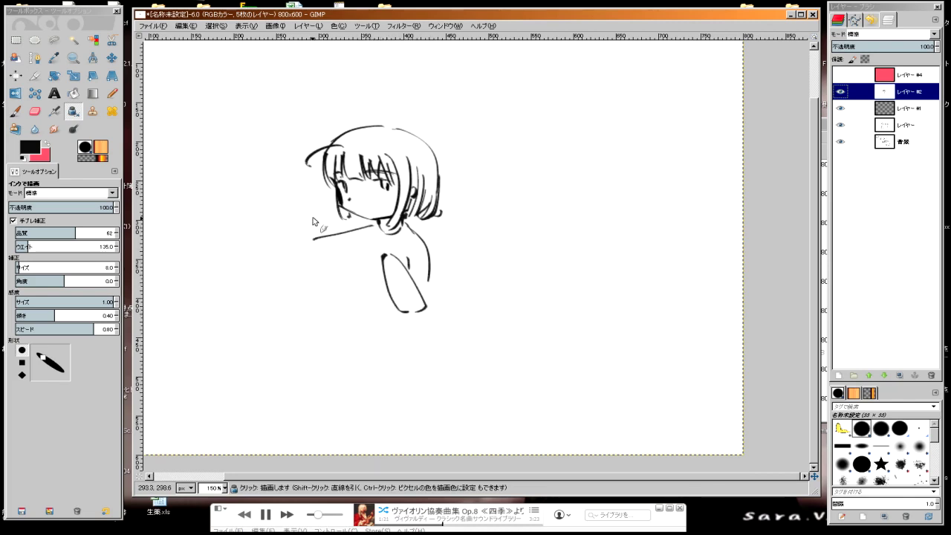
Step: Ink the raised left arm with a small round fist by the head, and redraw the chest line
mouse_move(309, 198)
left_mouse_down()
mouse_move(305, 265)
mouse_move(369, 238)
mouse_move(320, 254)
mouse_move(309, 199)
left_mouse_up()
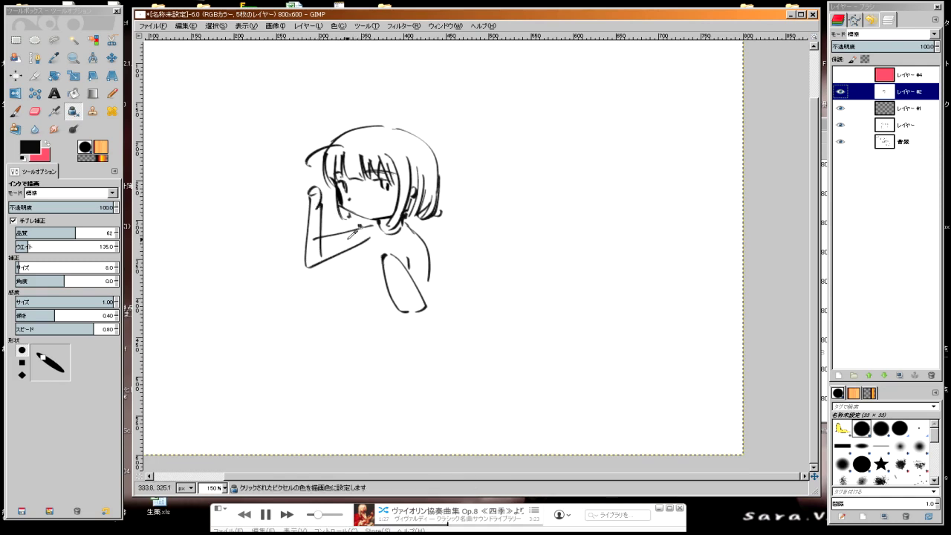
left_click(321, 204, "ctrl")
left_click_drag(315, 191, 312, 208)
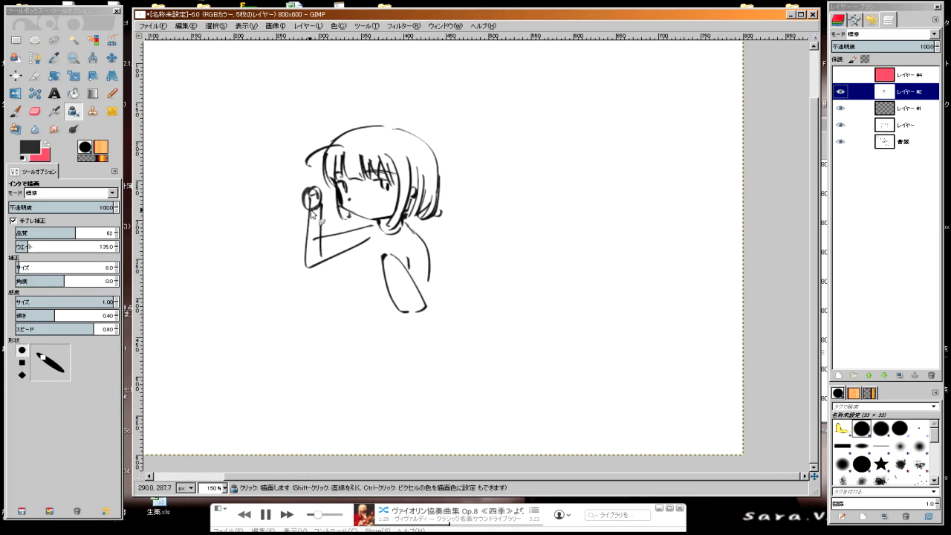
mouse_move(394, 246)
left_mouse_down()
mouse_move(346, 262)
mouse_move(354, 296)
left_mouse_up()
key("ctrl+z")
key("ctrl+z")
key("ctrl+z")
left_click_drag(365, 238, 354, 300)
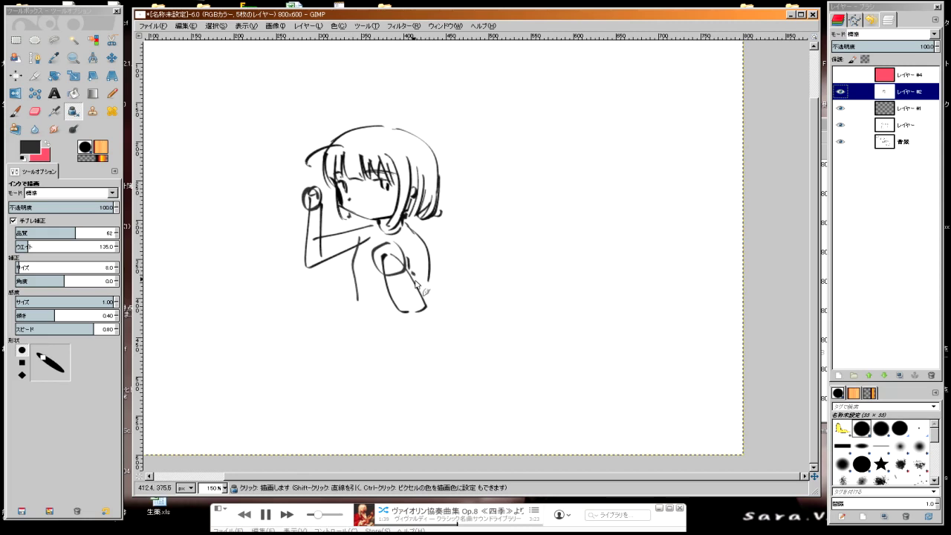
left_click_drag(425, 273, 414, 312)
Step: Extend the torso to the waist and ink both legs, undoing a stray foot line
left_click_drag(357, 306, 410, 339)
scroll(395, 337, "down", 2)
left_click_drag(419, 303, 429, 411)
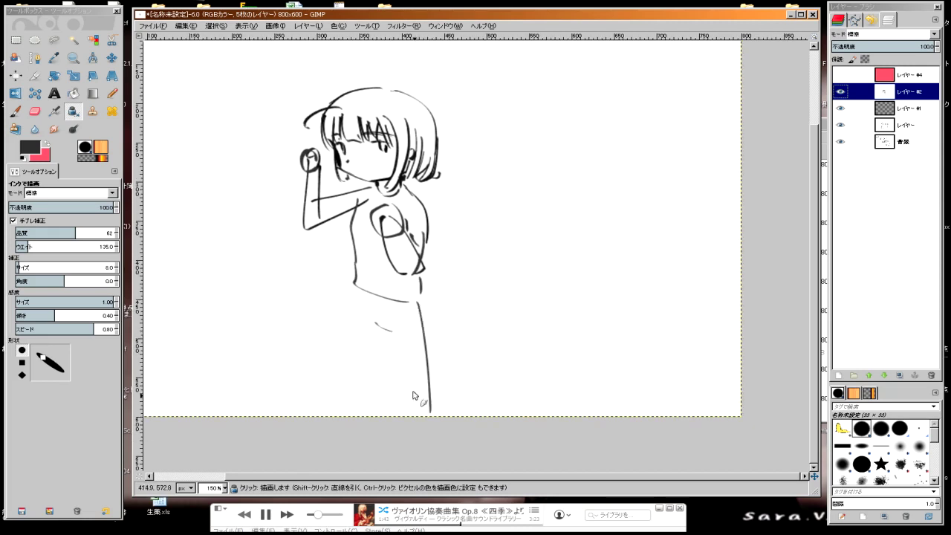
left_click_drag(377, 322, 408, 407)
left_click_drag(353, 286, 363, 395)
mouse_move(382, 342)
left_mouse_down()
mouse_move(367, 369)
mouse_move(391, 398)
mouse_move(364, 404)
left_mouse_up()
key("ctrl+z")
scroll(349, 362, "up", 3)
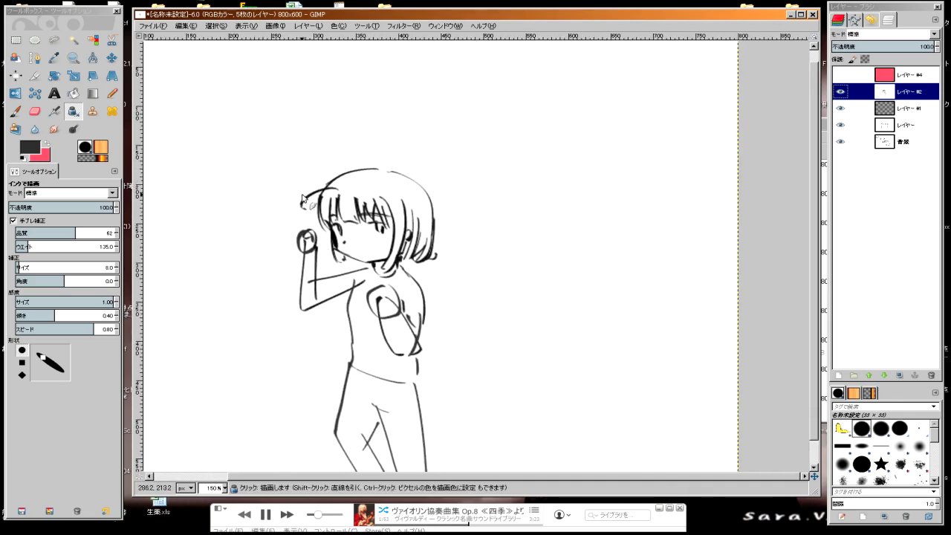
scroll(303, 199, "up", 1)
scroll(301, 204, "up", 1)
scroll(298, 209, "up", 2)
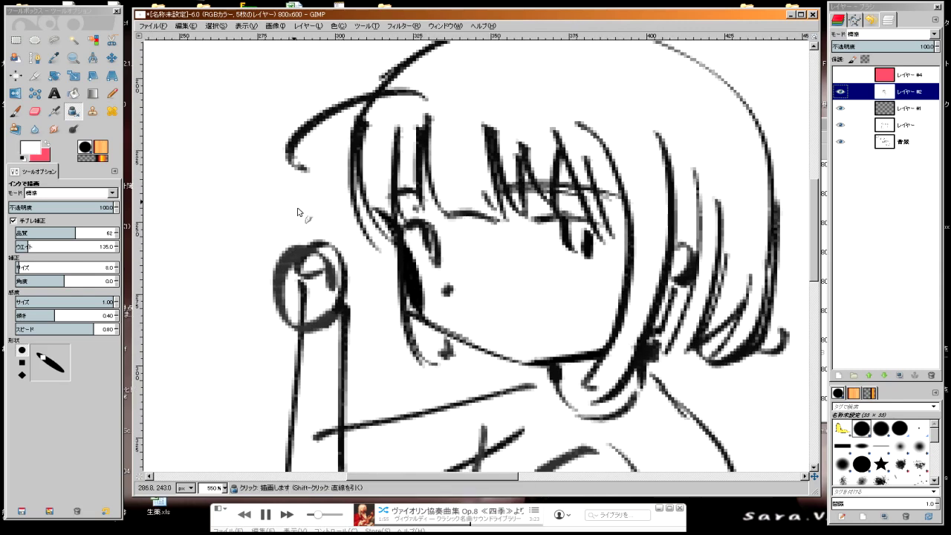
Step: Paint out the fist's inner lines in white and touch up grey marks inside it
left_click_drag(312, 252, 301, 308)
left_click_drag(319, 269, 321, 313)
mouse_move(294, 256)
left_mouse_down()
mouse_move(289, 280)
mouse_move(327, 305)
left_mouse_up()
scroll(390, 148, "left", 1)
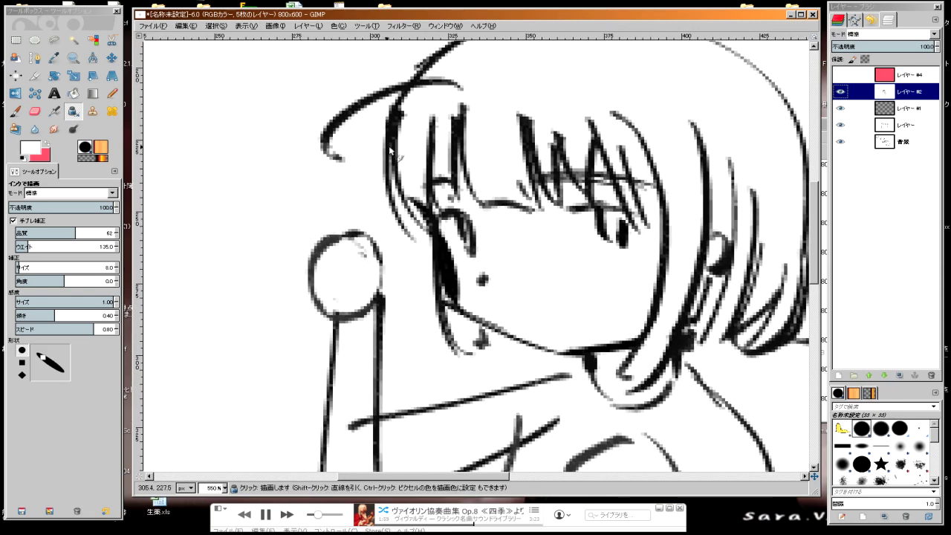
left_click(349, 237, "ctrl")
mouse_move(358, 264)
left_mouse_down()
mouse_move(336, 283)
mouse_move(350, 286)
mouse_move(328, 284)
left_mouse_up()
left_click(349, 238, "ctrl")
left_click_drag(363, 246, 332, 264)
left_click(448, 255, "ctrl")
Step: Frame the fist, undo the scribbles and whiten out the old fist circles
key("space")
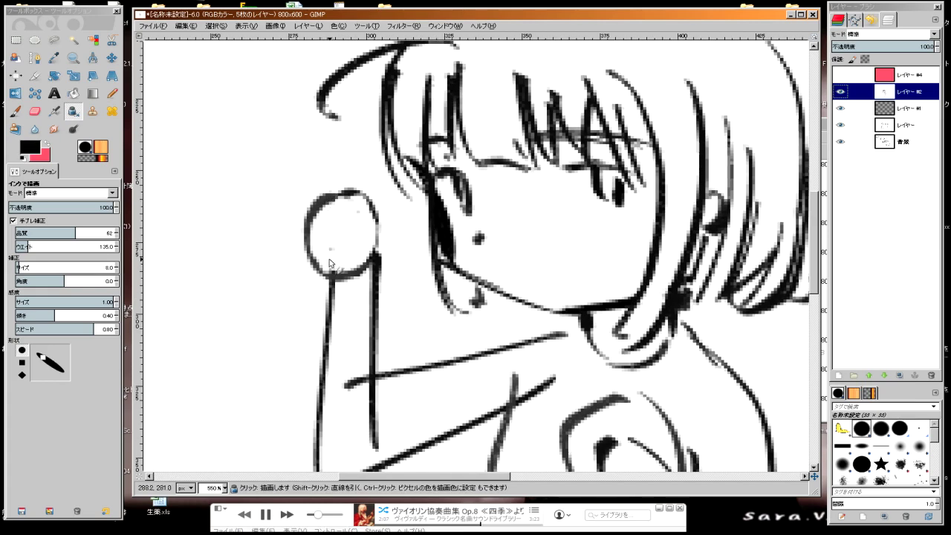
mouse_move(309, 183)
left_mouse_down()
mouse_move(379, 221)
mouse_move(355, 242)
mouse_move(381, 271)
left_mouse_up()
mouse_move(356, 230)
left_mouse_down()
mouse_move(324, 202)
mouse_move(338, 201)
mouse_move(306, 223)
mouse_move(295, 263)
left_mouse_up()
key("ctrl+z")
key("ctrl+z")
key("ctrl+z")
key("ctrl+z")
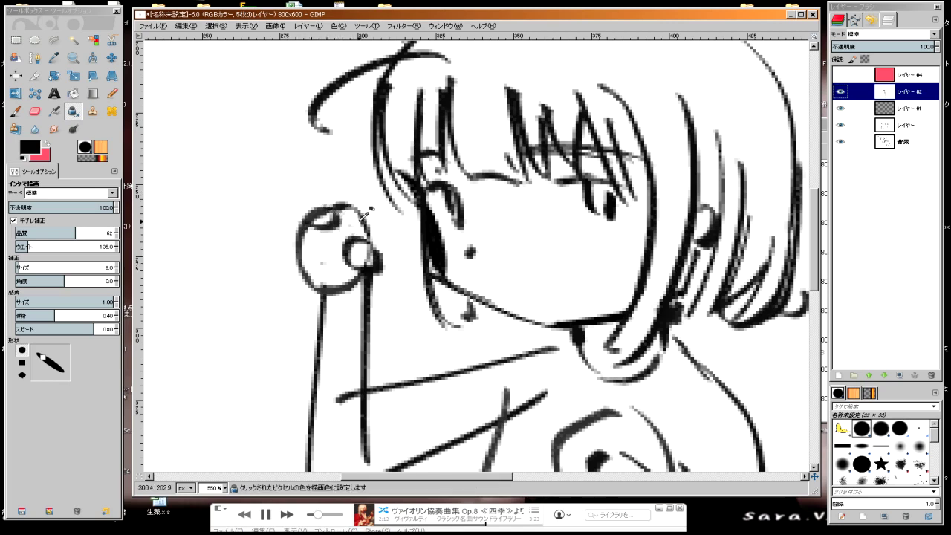
key("ctrl+z")
key("x")
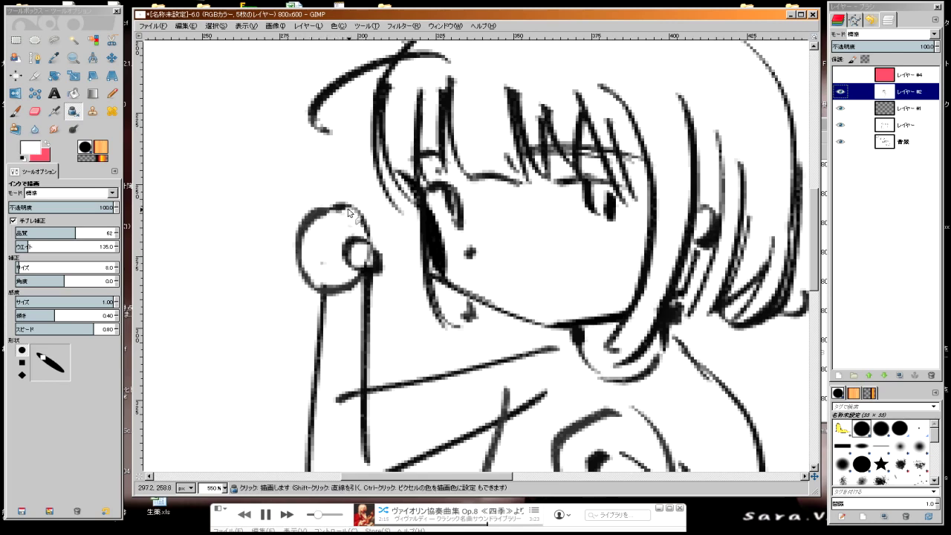
mouse_move(346, 210)
left_mouse_down()
mouse_move(319, 289)
mouse_move(309, 281)
mouse_move(372, 267)
mouse_move(297, 286)
left_mouse_up()
key("x")
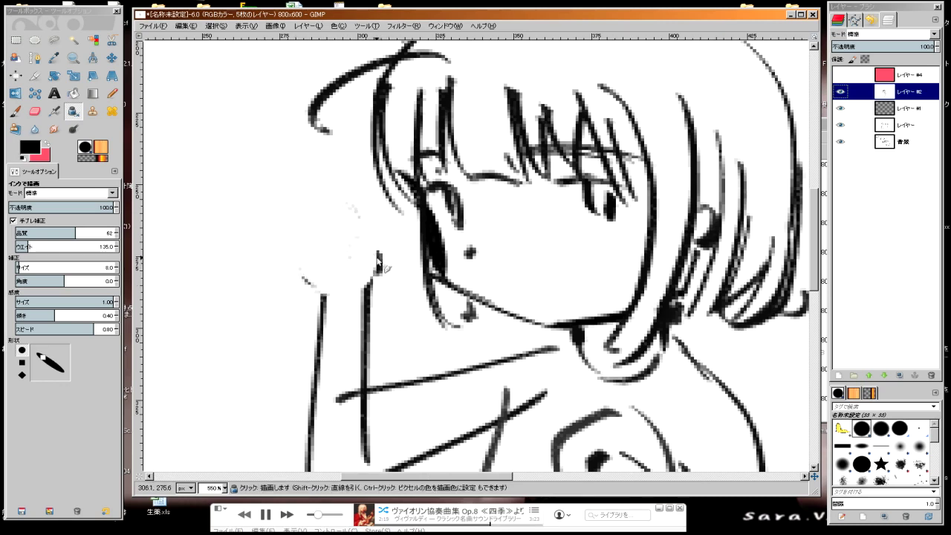
Step: Redraw the fist as a bold black circle with knuckle and curled finger lines
mouse_move(377, 260)
left_mouse_down()
mouse_move(380, 223)
mouse_move(308, 293)
mouse_move(278, 220)
left_mouse_up()
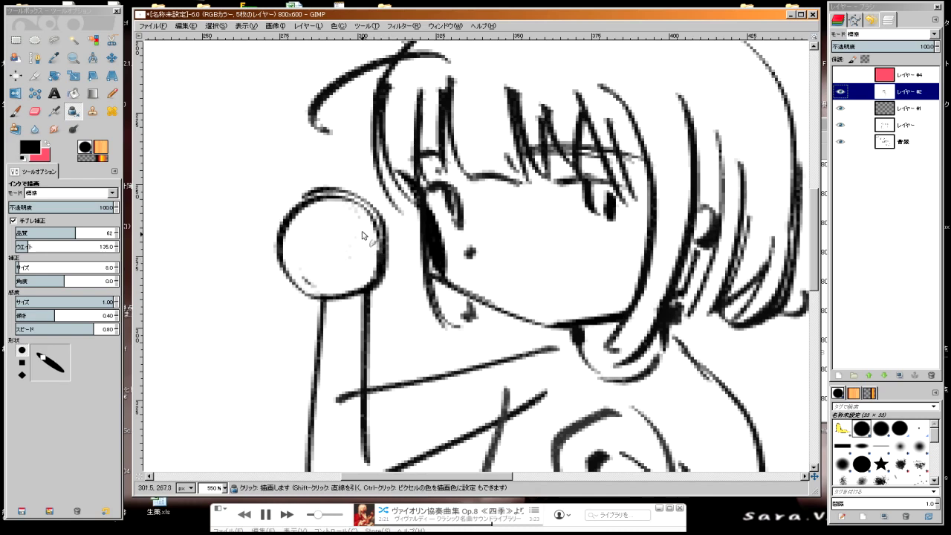
left_click_drag(362, 200, 339, 297)
mouse_move(375, 266)
left_mouse_down()
mouse_move(395, 272)
mouse_move(397, 286)
left_mouse_up()
mouse_move(326, 191)
left_mouse_down()
mouse_move(306, 193)
mouse_move(297, 227)
mouse_move(306, 256)
left_mouse_up()
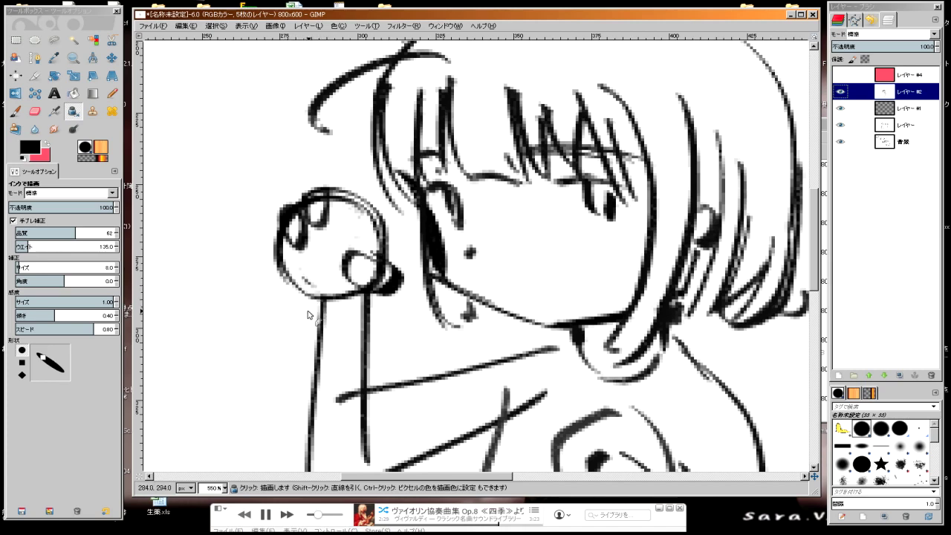
mouse_move(278, 283)
left_mouse_down()
mouse_move(303, 297)
mouse_move(281, 299)
left_mouse_up()
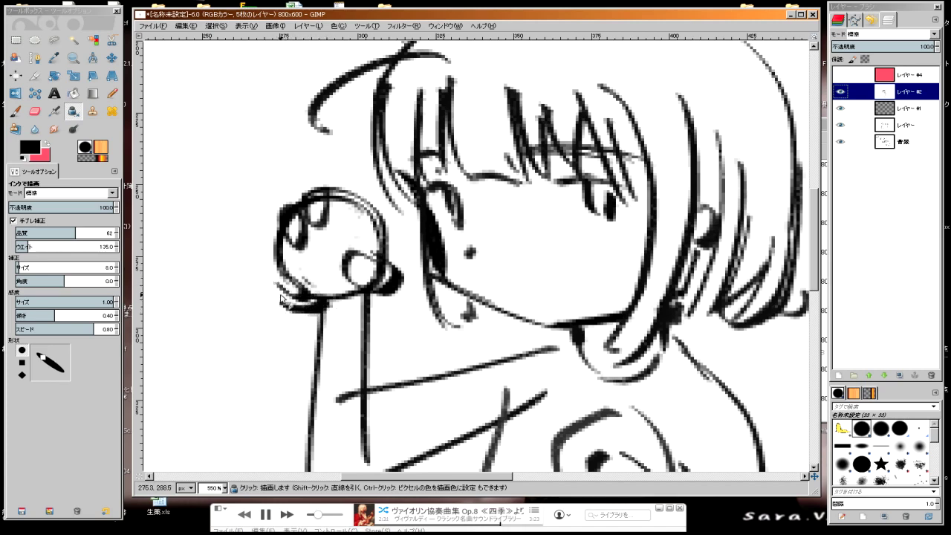
mouse_move(277, 257)
left_mouse_down()
mouse_move(272, 285)
mouse_move(296, 304)
left_mouse_up()
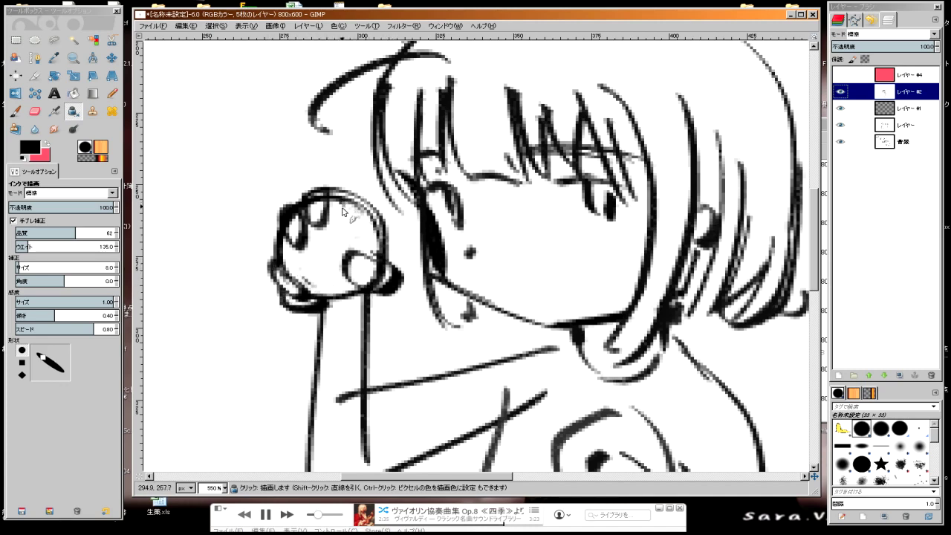
left_click_drag(342, 212, 279, 260)
left_click_drag(378, 234, 313, 295)
mouse_move(351, 203)
left_mouse_down()
mouse_move(317, 253)
mouse_move(368, 238)
left_mouse_up()
Step: Paint out the stray strokes along the arm and the old elbow corner in white
scroll(353, 236, "down", 2)
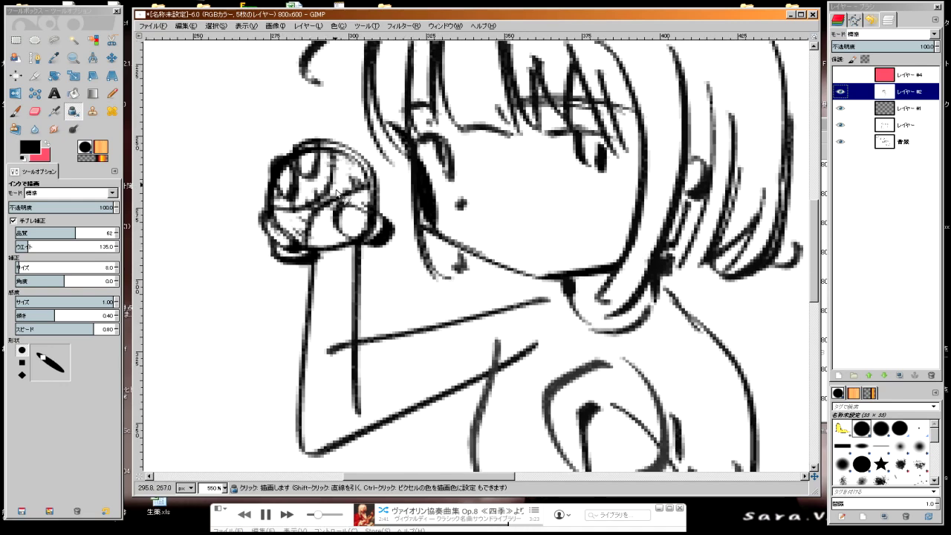
scroll(338, 192, "down", 3)
left_click_drag(357, 192, 361, 319)
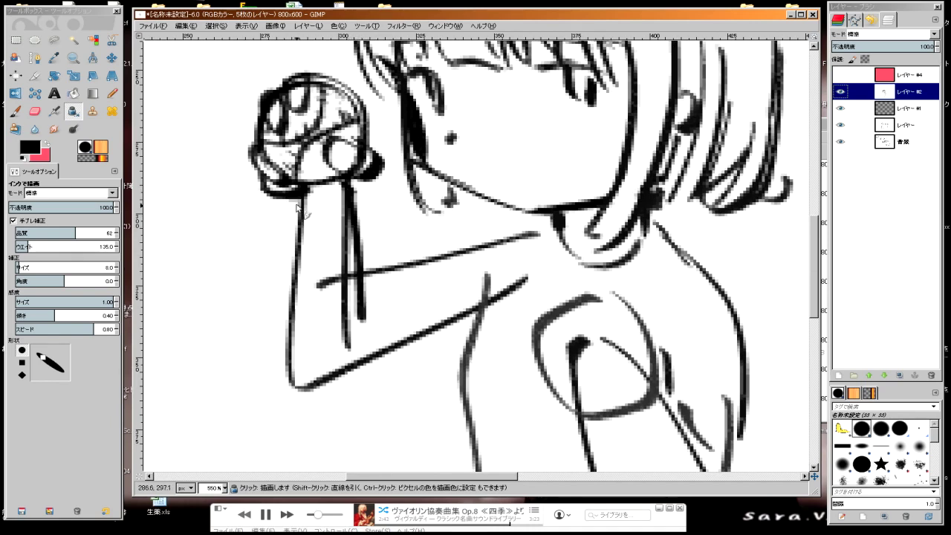
left_click_drag(295, 200, 297, 372)
left_click(367, 257, "ctrl")
mouse_move(343, 205)
left_mouse_down()
mouse_move(346, 334)
mouse_move(360, 321)
left_mouse_up()
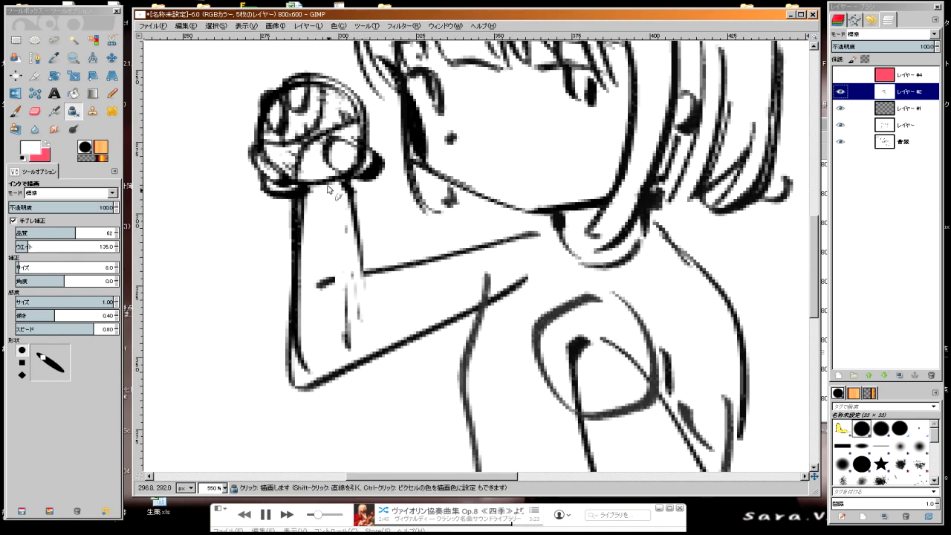
left_click_drag(352, 254, 350, 330)
left_click_drag(318, 282, 349, 327)
left_click_drag(333, 260, 346, 345)
left_click_drag(361, 310, 348, 349)
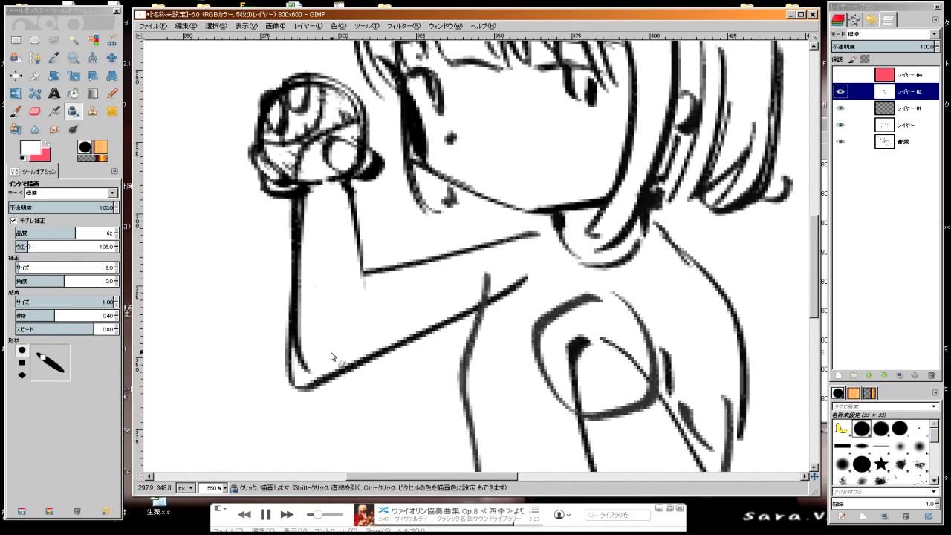
mouse_move(282, 338)
left_mouse_down()
mouse_move(300, 388)
mouse_move(329, 365)
left_mouse_up()
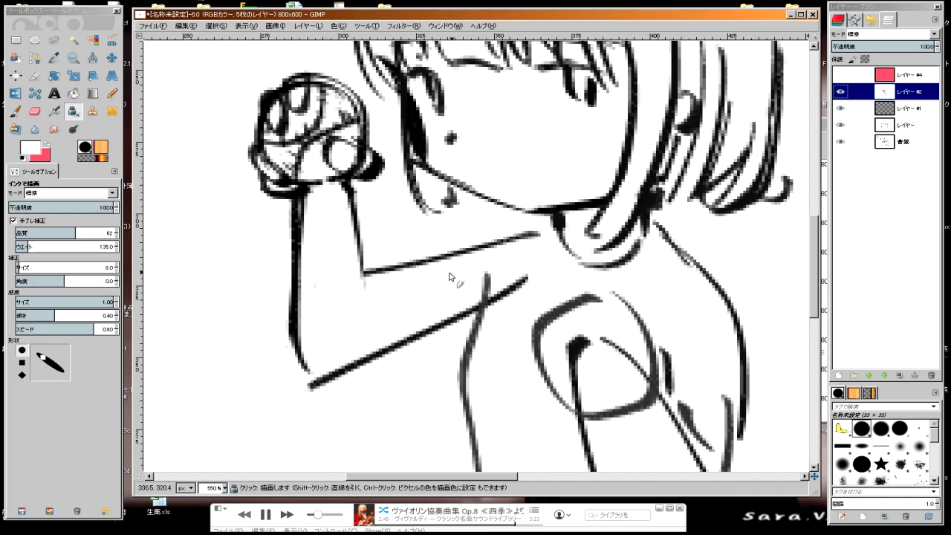
left_click_drag(529, 276, 479, 306)
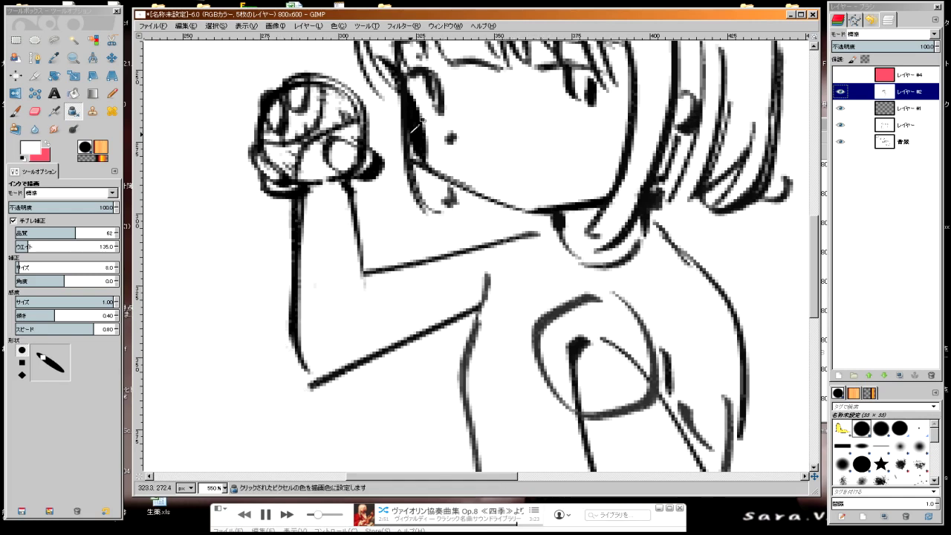
Step: Redraw the upper arm to the elbow and the forearm to the chin, and clean the jaw line
left_click(412, 131, "ctrl")
left_click_drag(343, 184, 367, 318)
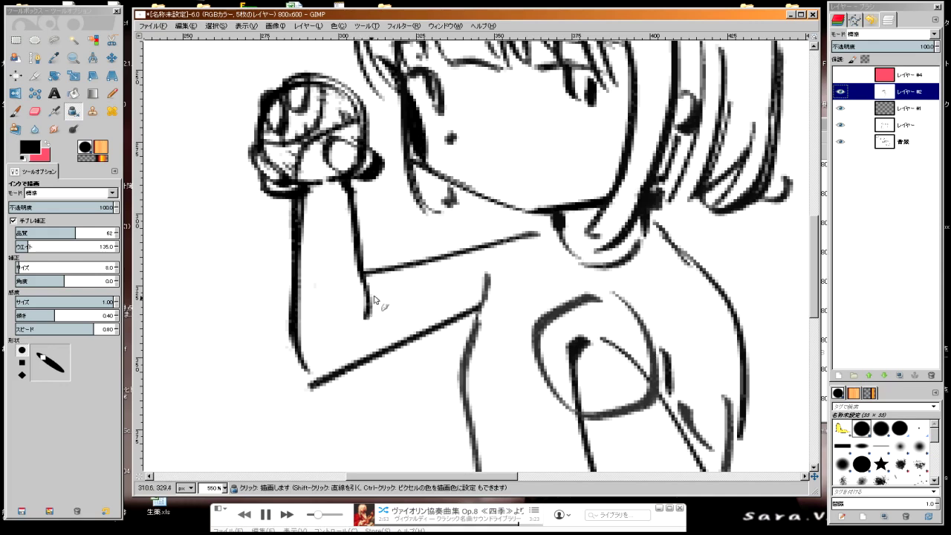
left_click_drag(364, 274, 558, 226)
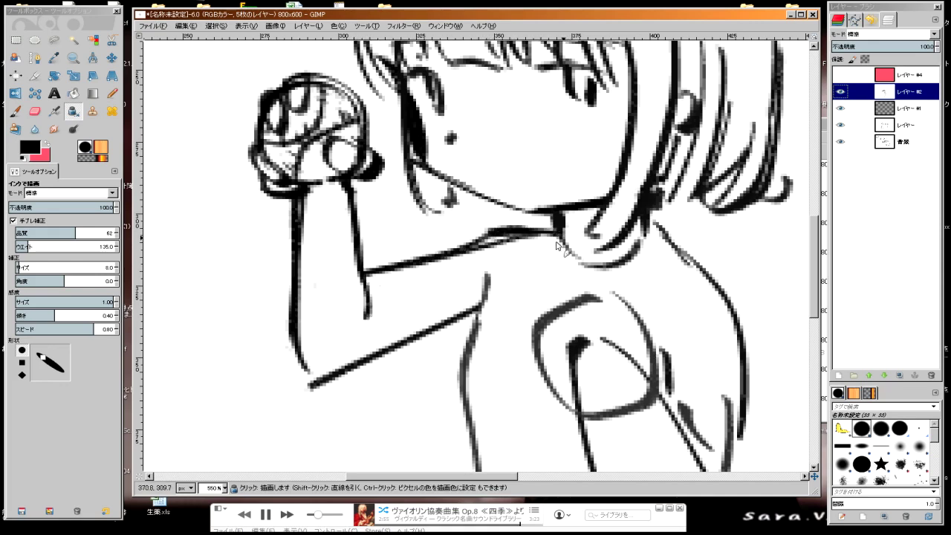
scroll(513, 279, "down", 2)
left_click(452, 209, "ctrl")
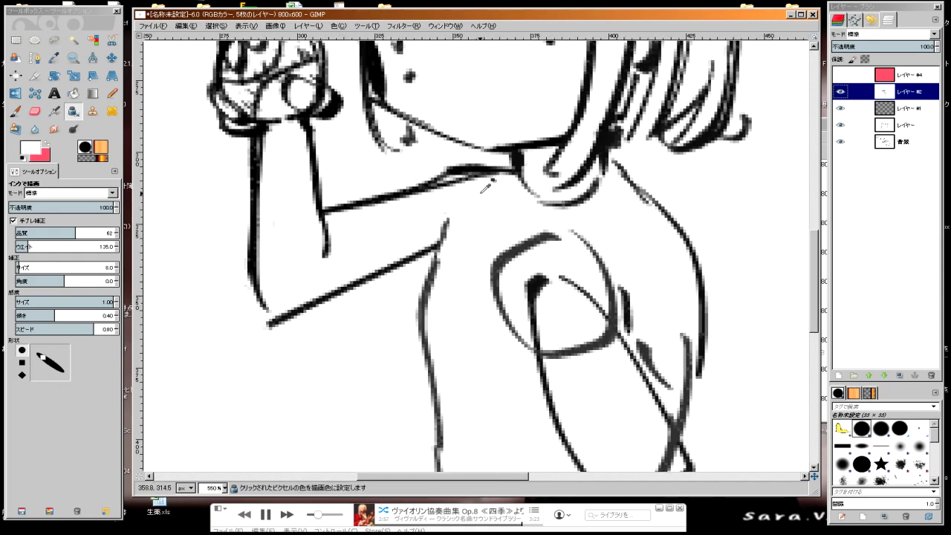
left_click_drag(483, 176, 427, 182)
left_click(509, 192, "ctrl")
mouse_move(487, 176)
left_mouse_down()
mouse_move(429, 181)
mouse_move(459, 222)
left_mouse_up()
scroll(444, 216, "right", 2)
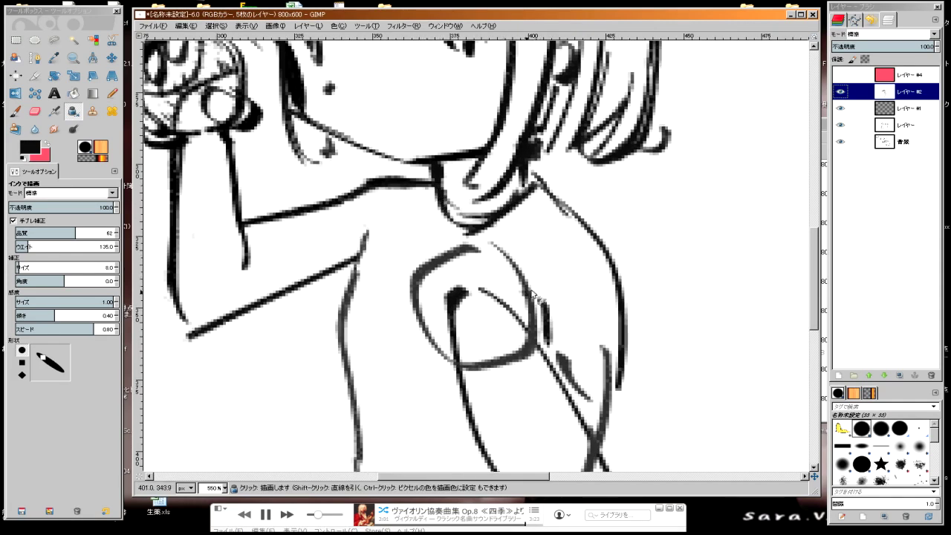
Step: Ink the collar line across the chest and the sleeve folds beside it
left_click_drag(529, 289, 606, 274)
mouse_move(294, 217)
left_mouse_down()
mouse_move(326, 310)
mouse_move(386, 178)
left_mouse_up()
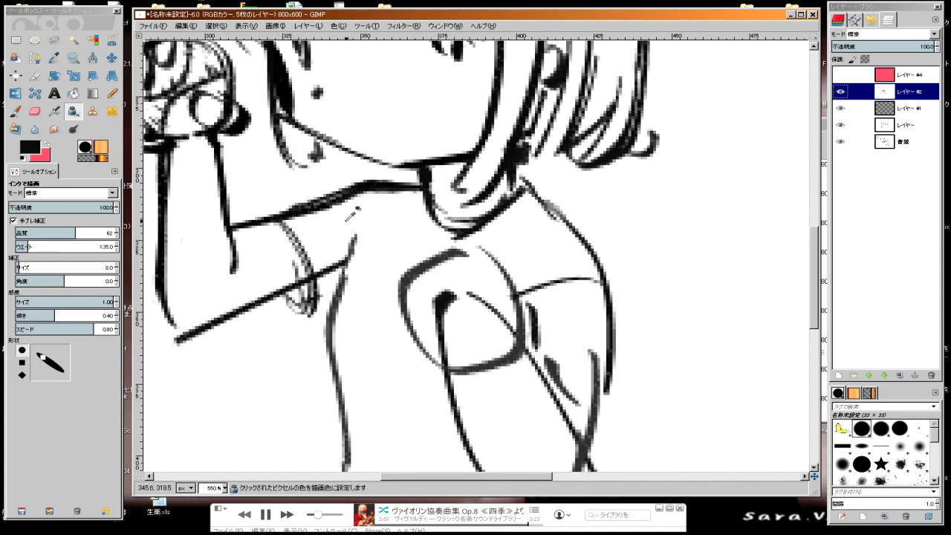
left_click_drag(334, 269, 311, 296)
scroll(310, 297, "down", 2)
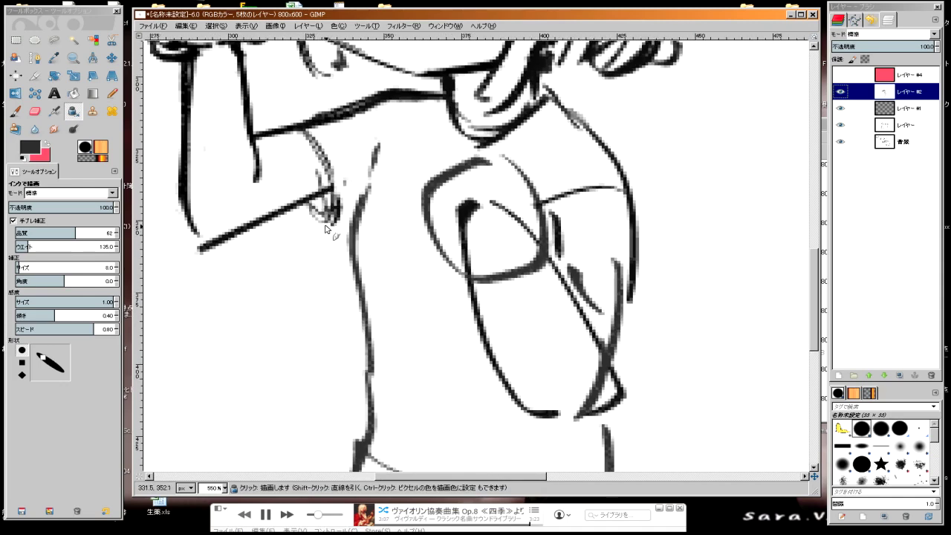
left_click_drag(344, 200, 351, 223)
scroll(349, 223, "up", 4)
scroll(449, 212, "down", 2)
scroll(450, 212, "right", 2)
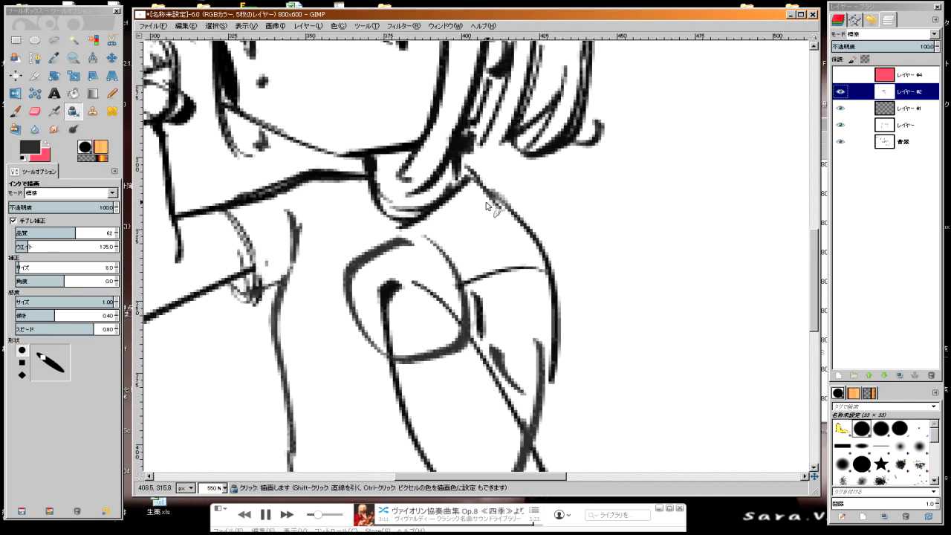
Step: Ink the strap across the shoulder and long vertical lines down the torso
left_click_drag(363, 190, 394, 240)
left_click_drag(491, 193, 420, 263)
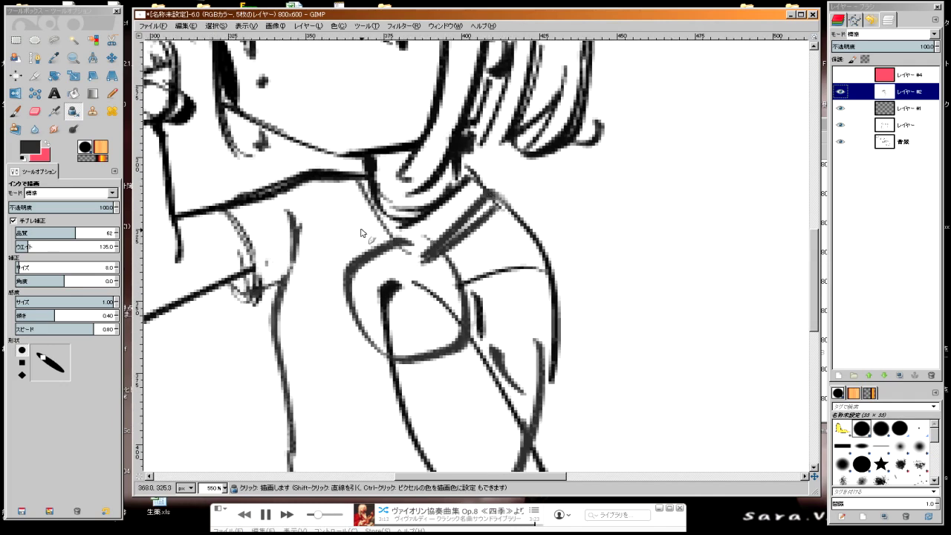
mouse_move(345, 188)
left_mouse_down()
mouse_move(381, 246)
mouse_move(370, 462)
left_mouse_up()
scroll(362, 284, "down", 2)
left_click_drag(389, 239, 380, 456)
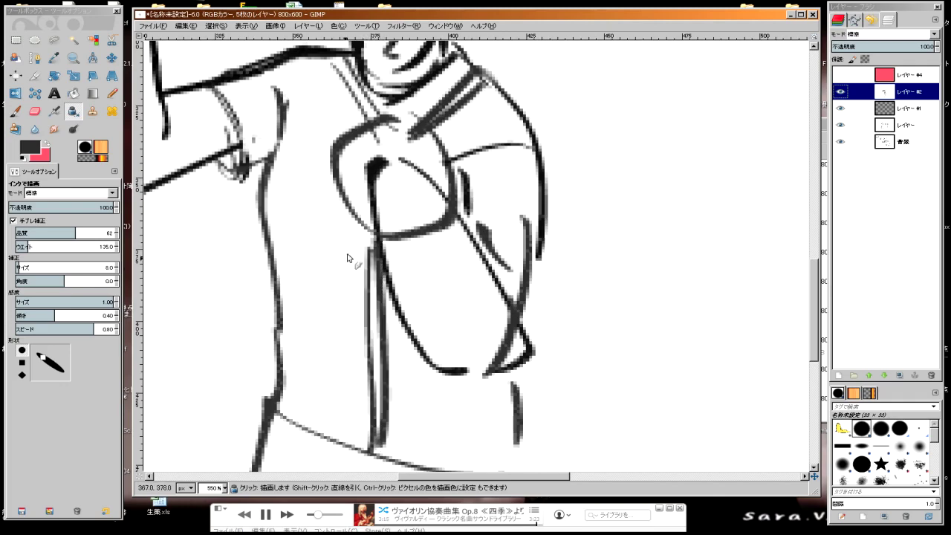
scroll(350, 254, "up", 2)
scroll(370, 340, "down", 2)
scroll(433, 367, "up", 2)
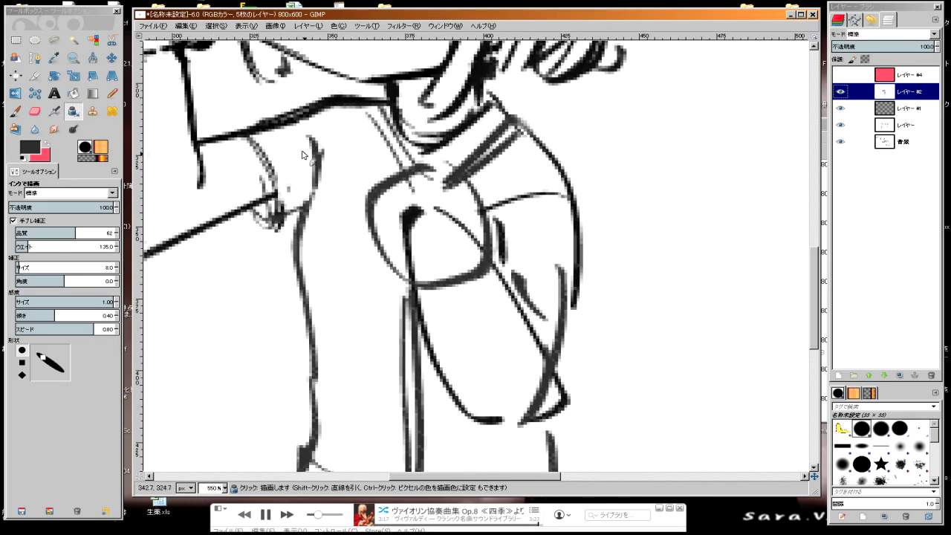
left_click_drag(301, 155, 313, 215)
Step: Ink the diagonal strap line and darken the right contour and strap hook
scroll(323, 253, "down", 2)
scroll(319, 254, "up", 2)
scroll(349, 234, "down", 2)
scroll(392, 204, "up", 2)
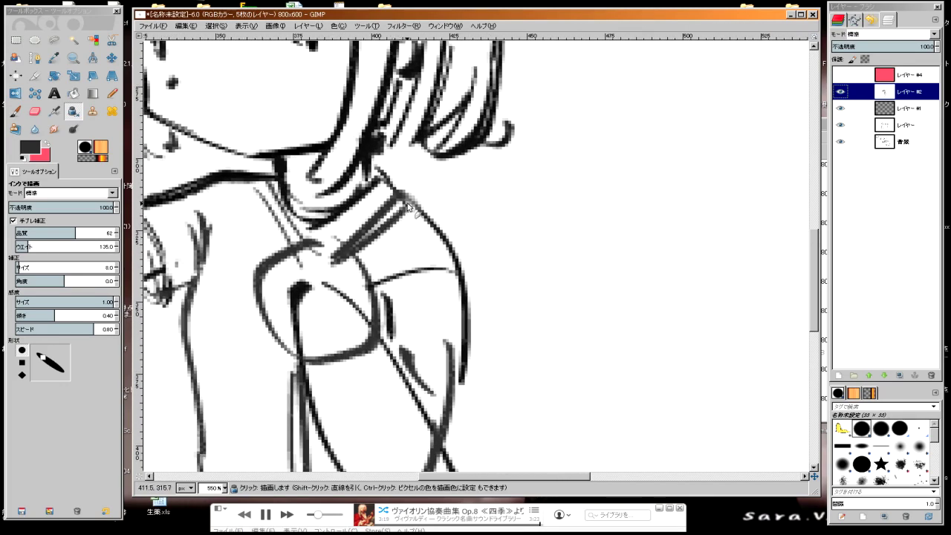
mouse_move(407, 206)
left_mouse_down()
mouse_move(332, 279)
mouse_move(467, 284)
left_mouse_up()
scroll(453, 282, "down", 2)
scroll(438, 275, "right", 1)
mouse_move(405, 286)
left_mouse_down()
mouse_move(335, 271)
mouse_move(407, 338)
left_mouse_up()
left_click_drag(428, 202, 450, 338)
left_click_drag(440, 260, 410, 301)
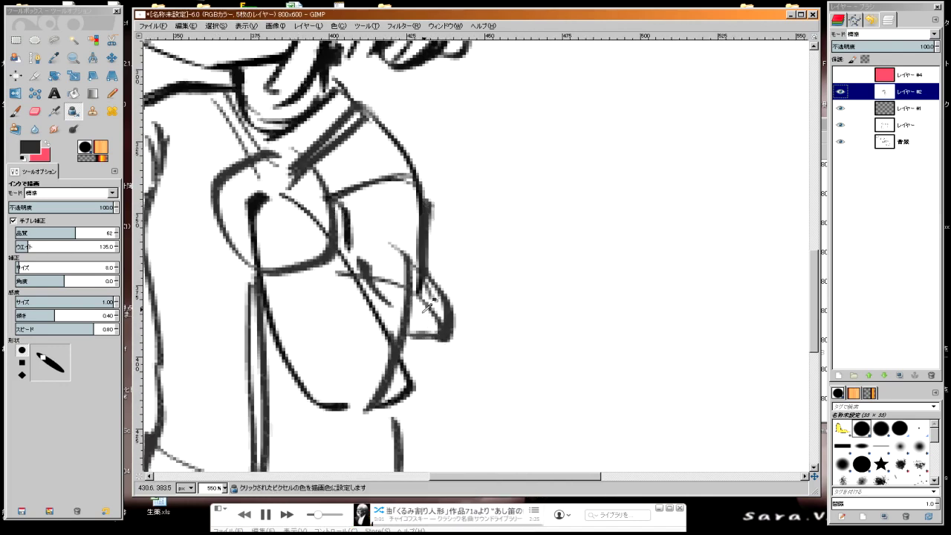
Step: Whiten out leftover line bits around the hook, then return to black ink
left_click(461, 275, "ctrl")
mouse_move(434, 267)
left_mouse_down()
mouse_move(404, 270)
mouse_move(419, 297)
mouse_move(389, 242)
mouse_move(429, 297)
mouse_move(407, 327)
mouse_move(438, 397)
mouse_move(434, 370)
left_mouse_up()
left_click(426, 237, "ctrl")
left_click(371, 277, "ctrl")
scroll(386, 275, "left", 2)
scroll(386, 275, "left", 1)
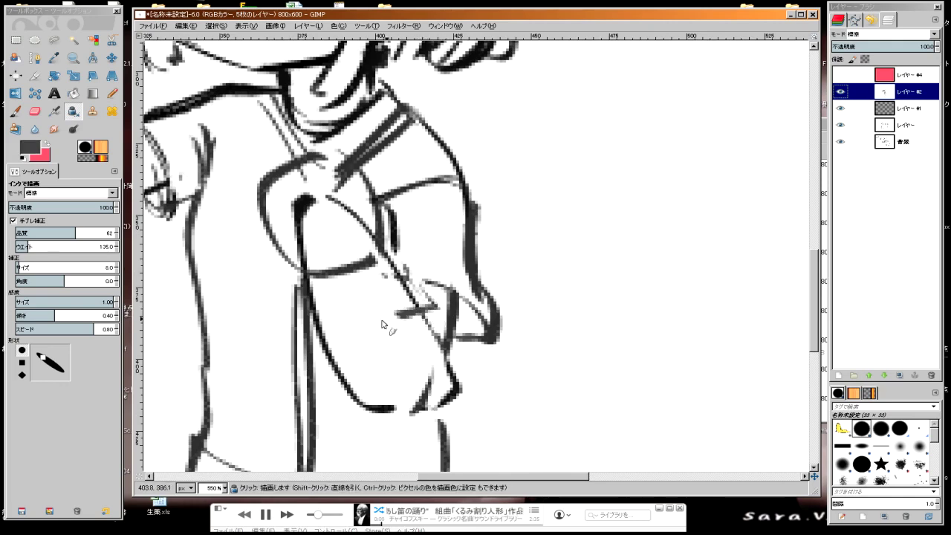
mouse_move(357, 296)
left_mouse_down()
mouse_move(430, 294)
mouse_move(379, 341)
mouse_move(424, 297)
mouse_move(357, 282)
left_mouse_up()
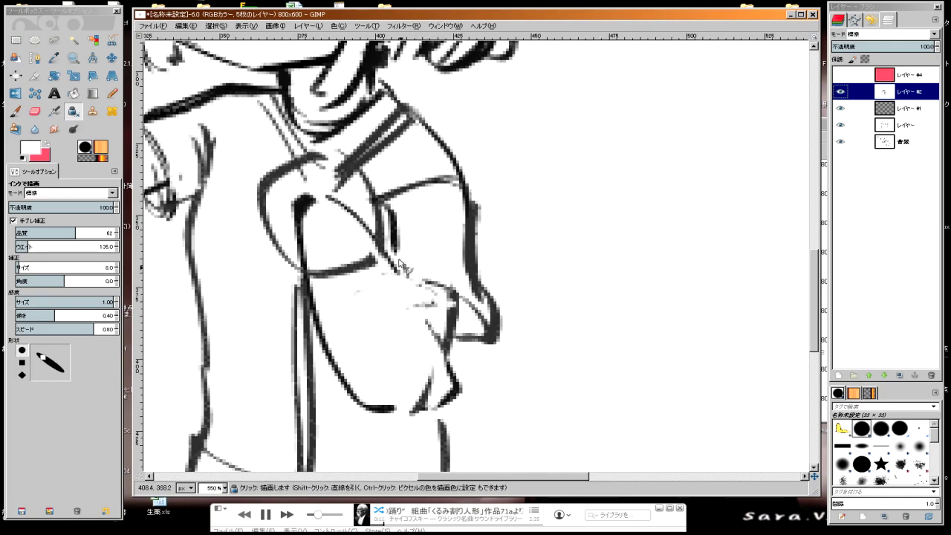
scroll(396, 153, "up", 5)
left_click(387, 141, "ctrl")
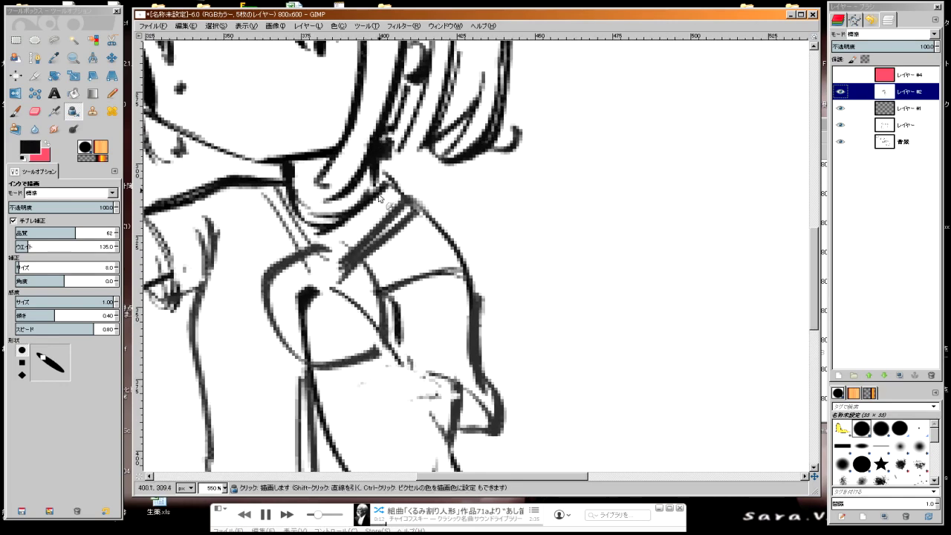
scroll(334, 257, "down", 5)
scroll(334, 257, "right", 3)
Step: Ink the curved bag outline, thickening its right and bottom edges
mouse_move(311, 229)
left_mouse_down()
mouse_move(350, 282)
mouse_move(382, 369)
left_mouse_up()
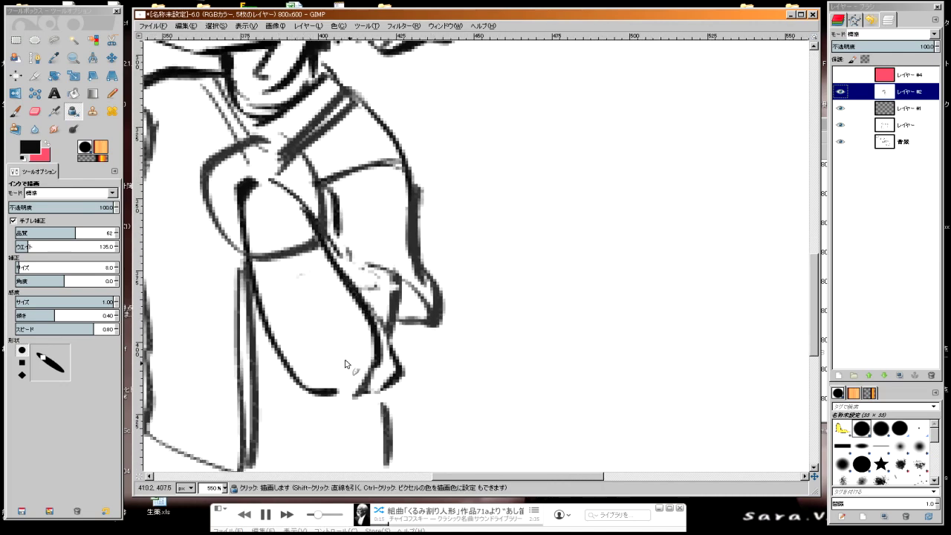
mouse_move(252, 260)
left_mouse_down()
mouse_move(294, 362)
mouse_move(346, 393)
left_mouse_up()
left_click_drag(369, 324, 349, 388)
left_click_drag(408, 283, 390, 381)
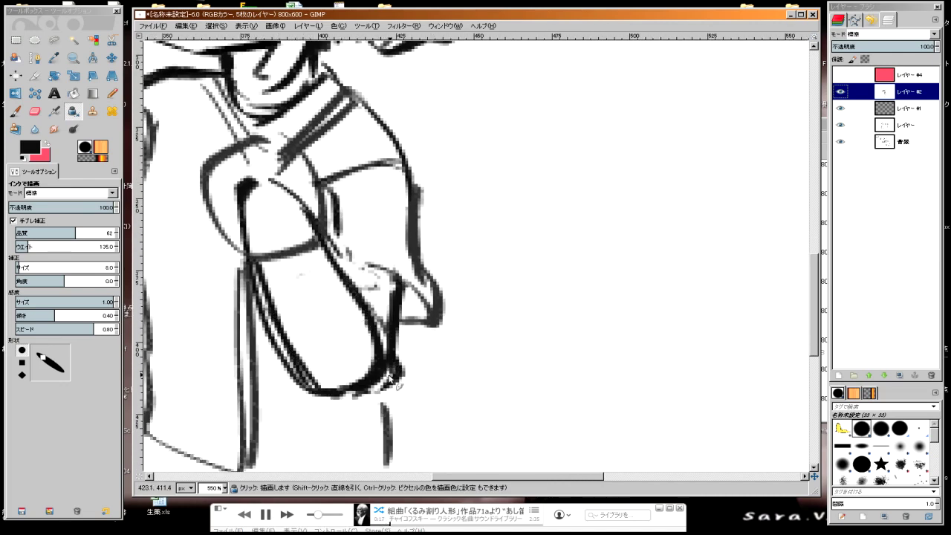
left_click_drag(334, 256, 413, 286)
left_click_drag(414, 188, 410, 201)
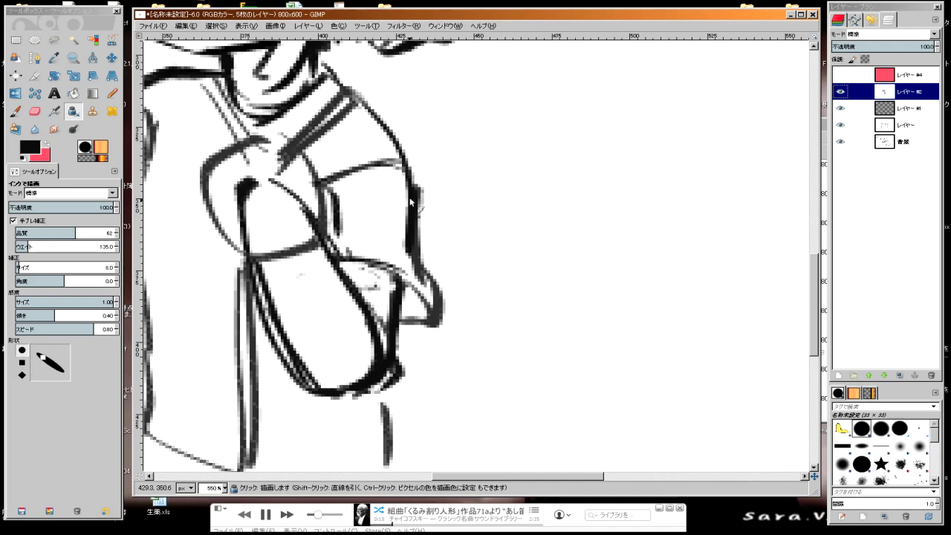
scroll(395, 160, "left", 3)
scroll(356, 208, "up", 2)
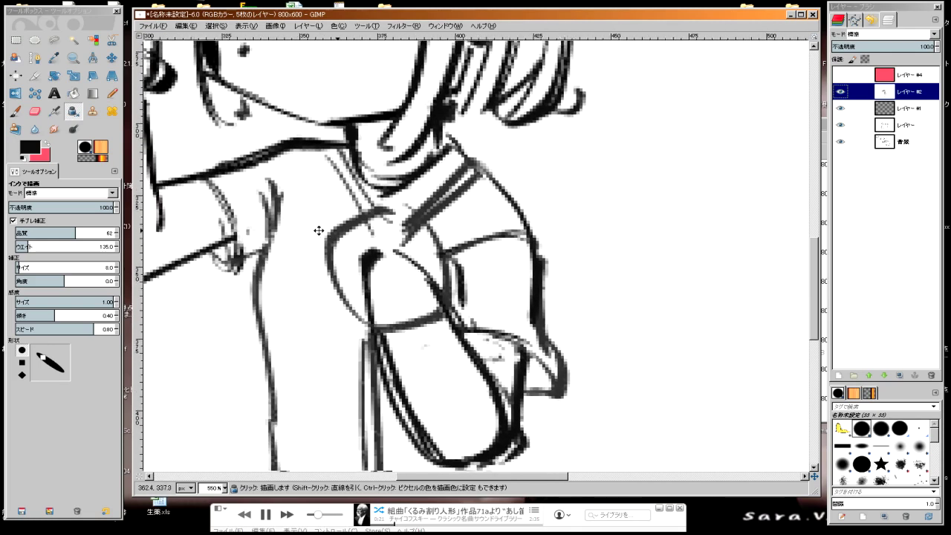
Step: White out gaps near the strap and the inner strokes inside the bag
left_click(353, 211, "ctrl")
mouse_move(342, 198)
left_mouse_down()
mouse_move(301, 213)
mouse_move(347, 223)
mouse_move(316, 249)
mouse_move(360, 239)
mouse_move(377, 275)
mouse_move(312, 279)
left_mouse_up()
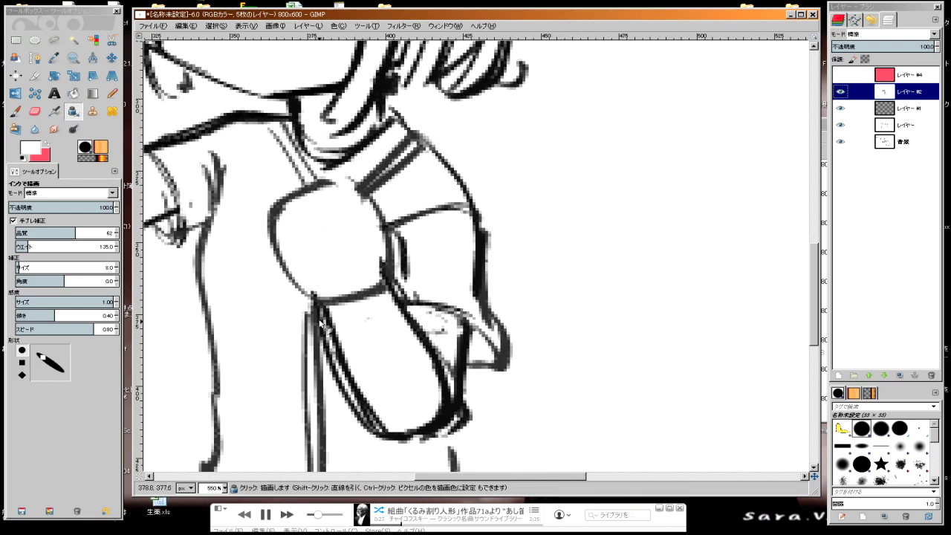
left_click_drag(319, 321, 353, 405)
left_click_drag(342, 371, 360, 420)
left_click_drag(327, 312, 369, 444)
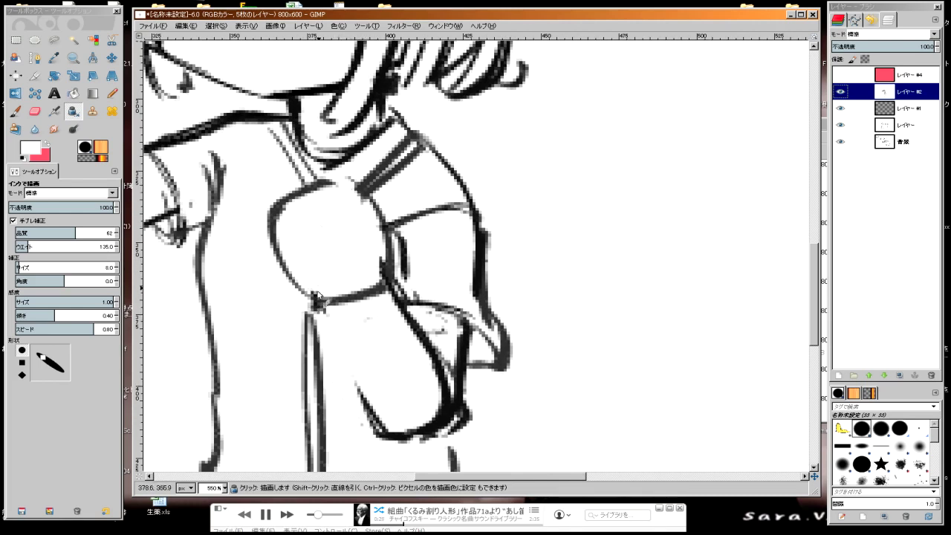
scroll(315, 297, "down", 1)
Step: In black ink, add a stroke inside the round shape and ink the bag's inner left edge
left_click(329, 208, "ctrl")
scroll(329, 208, "down", 2)
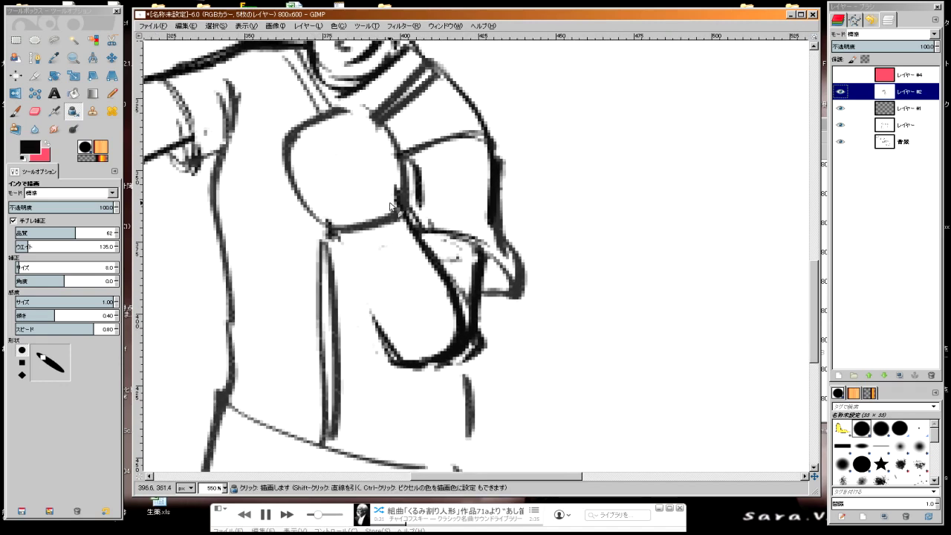
left_click_drag(357, 111, 371, 158)
left_click_drag(343, 236, 397, 375)
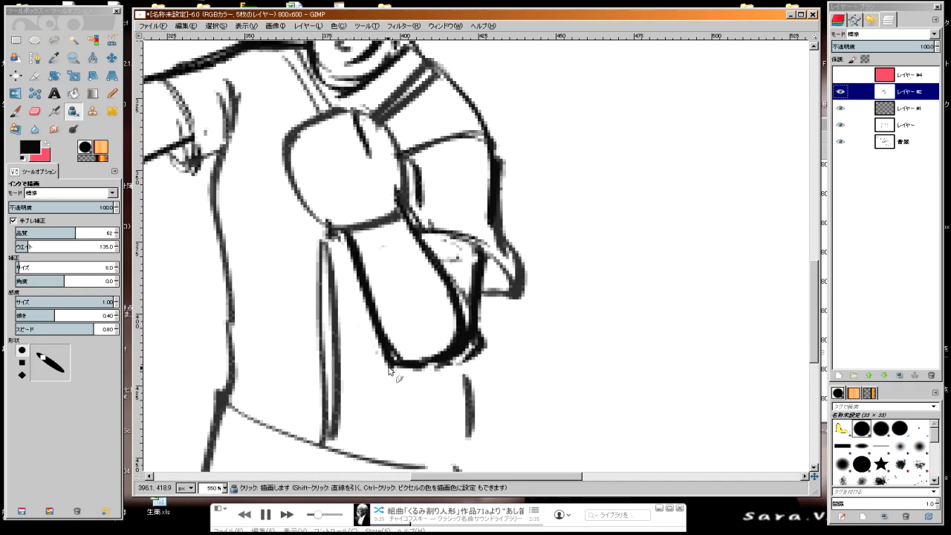
mouse_move(365, 303)
left_mouse_down()
mouse_move(385, 358)
mouse_move(446, 379)
mouse_move(387, 363)
left_mouse_up()
Step: Add a black ink stroke near the collar strap
key("x")
scroll(341, 250, "up", 2)
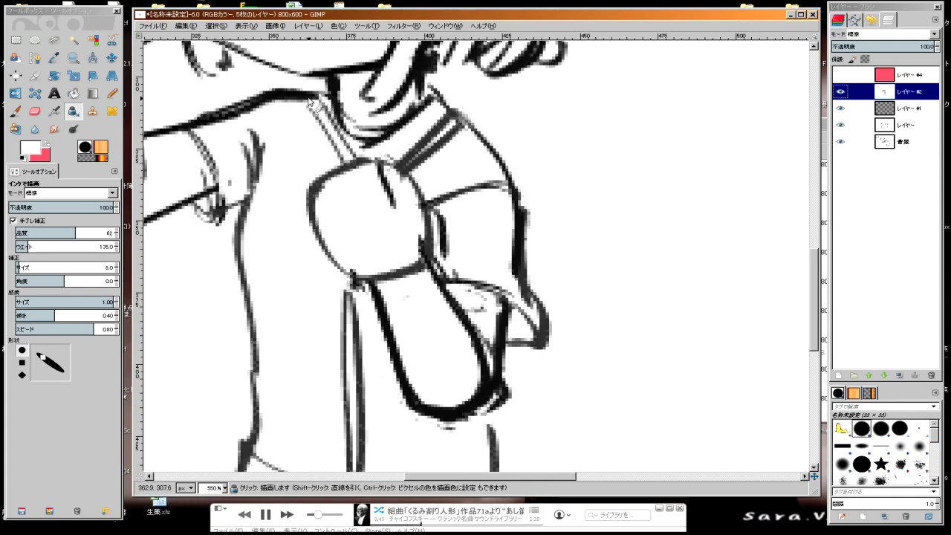
key("x")
left_click_drag(320, 111, 334, 98)
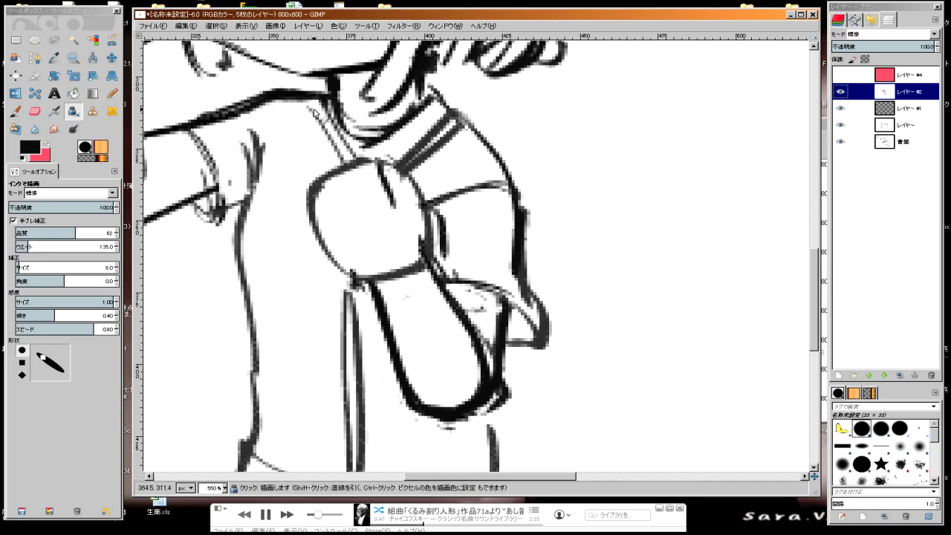
scroll(305, 104, "down", 3)
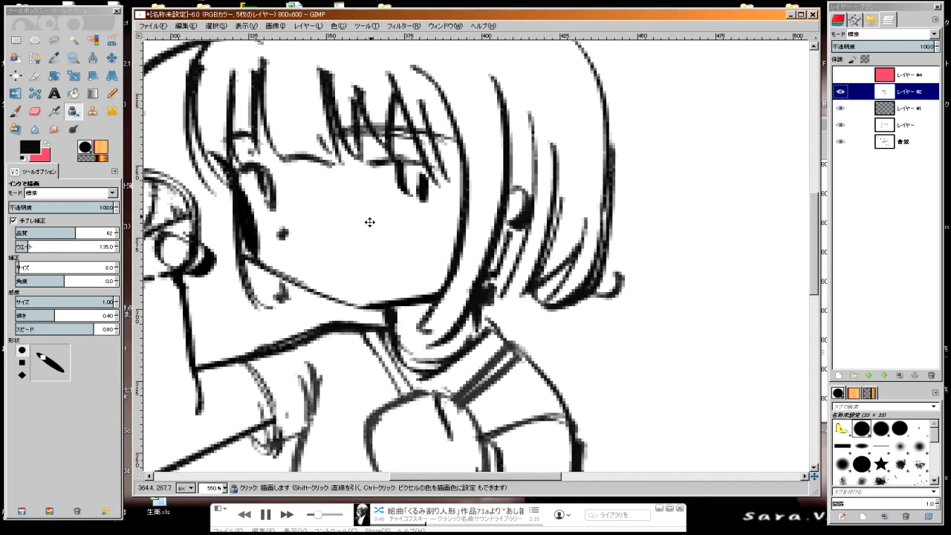
scroll(355, 109, "up", 3)
scroll(343, 174, "down", 2)
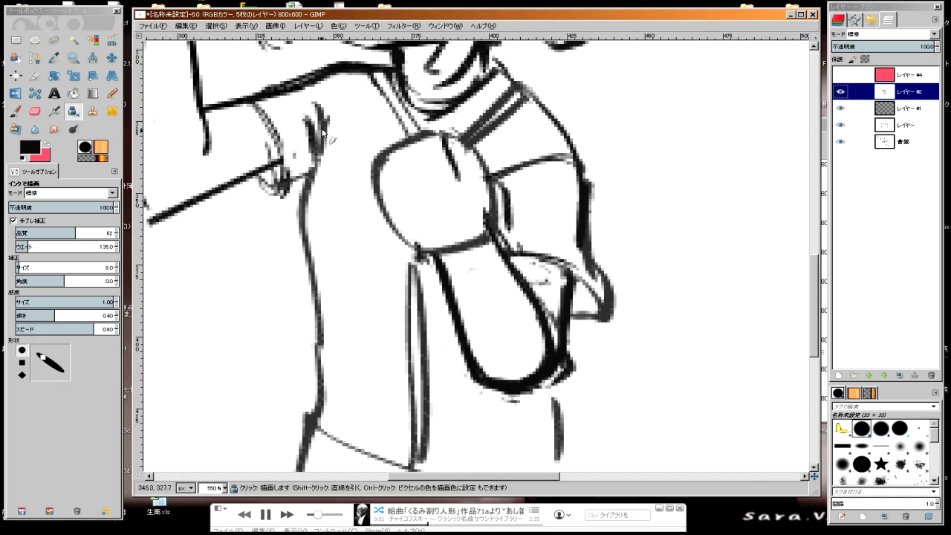
Step: Thicken the figure's left torso outline, then ink the right side down to the waist
left_click_drag(309, 130, 297, 224)
left_click_drag(308, 162, 305, 251)
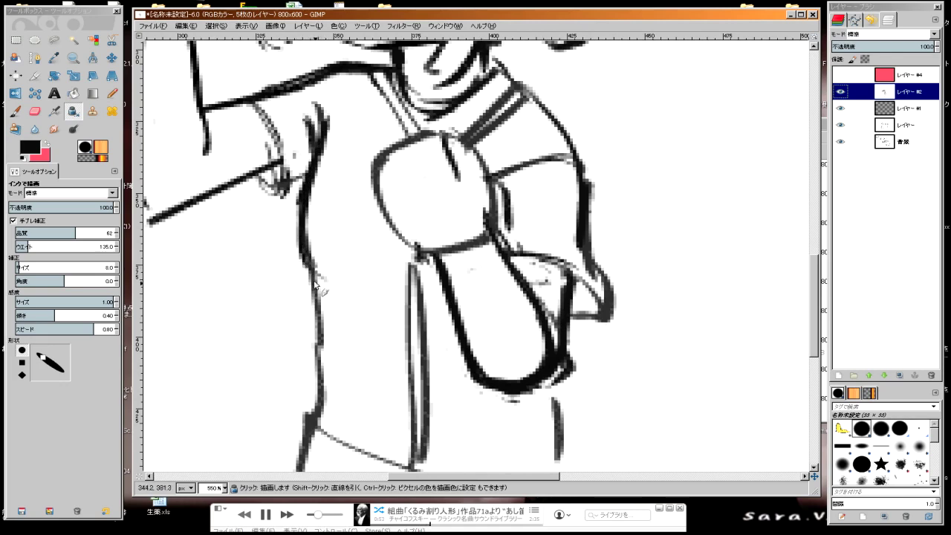
left_click_drag(315, 283, 327, 368)
scroll(316, 325, "down", 3)
left_click_drag(316, 195, 291, 291)
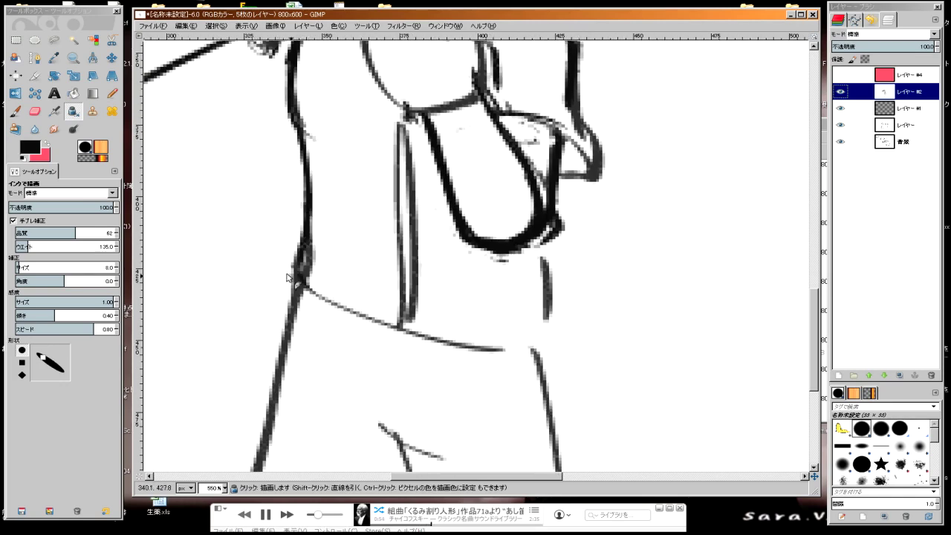
mouse_move(549, 236)
left_mouse_down()
mouse_move(556, 338)
mouse_move(512, 349)
left_mouse_up()
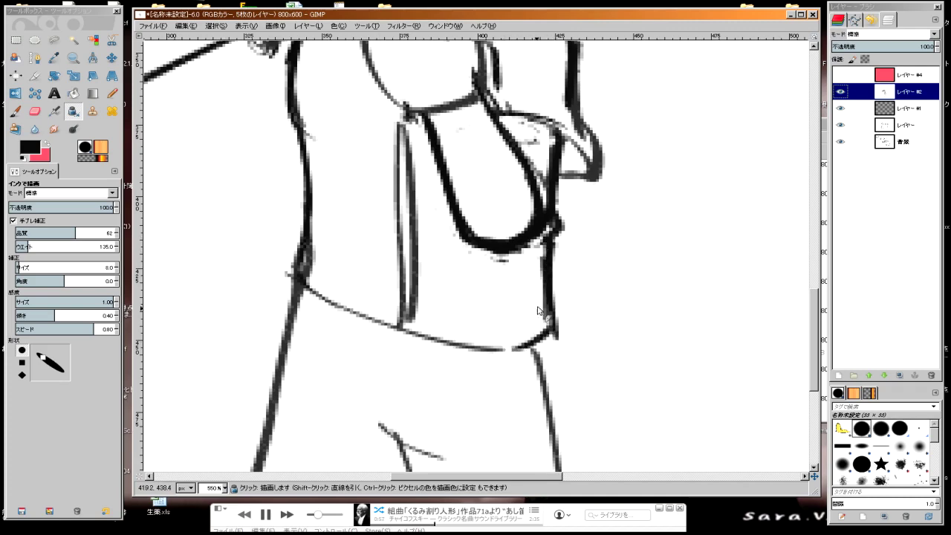
scroll(448, 305, "up", 3)
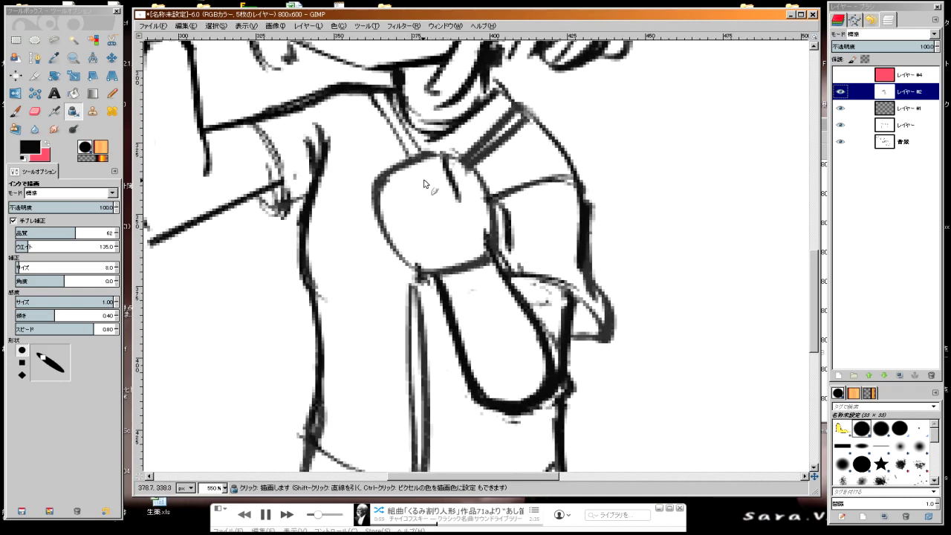
Step: Draw finger lines on the lowered fist, undoing one stray stroke
mouse_move(424, 163)
left_mouse_down()
mouse_move(429, 195)
mouse_move(411, 191)
mouse_move(413, 225)
left_mouse_up()
mouse_move(380, 182)
left_mouse_down()
mouse_move(394, 239)
mouse_move(440, 249)
mouse_move(415, 261)
left_mouse_up()
key("ctrl+z")
Step: Ink the wrist cuff and another finger line, and thicken the fist's right and bottom outline
left_click_drag(474, 254, 416, 262)
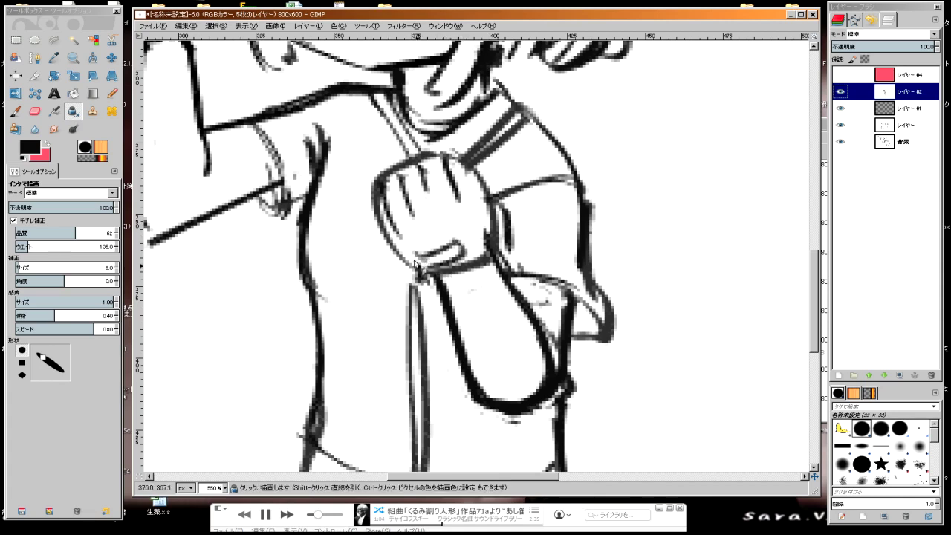
left_click_drag(444, 158, 452, 199)
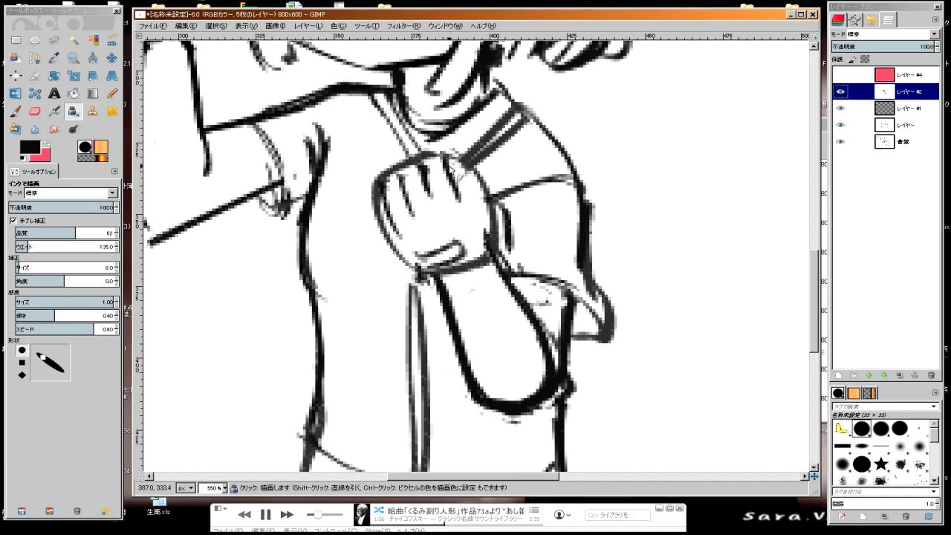
mouse_move(443, 160)
left_mouse_down()
mouse_move(448, 200)
mouse_move(465, 199)
mouse_move(486, 230)
left_mouse_up()
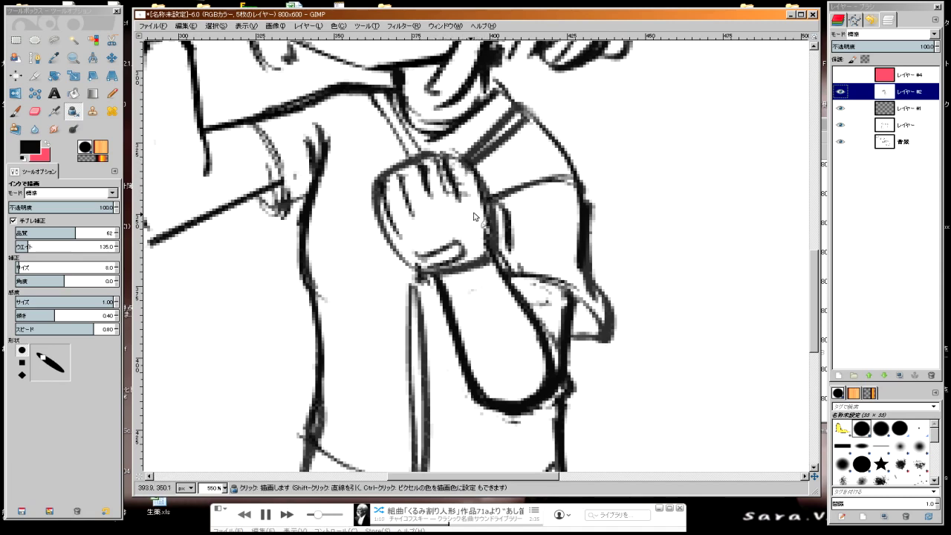
mouse_move(484, 195)
left_mouse_down()
mouse_move(490, 266)
mouse_move(435, 284)
left_mouse_up()
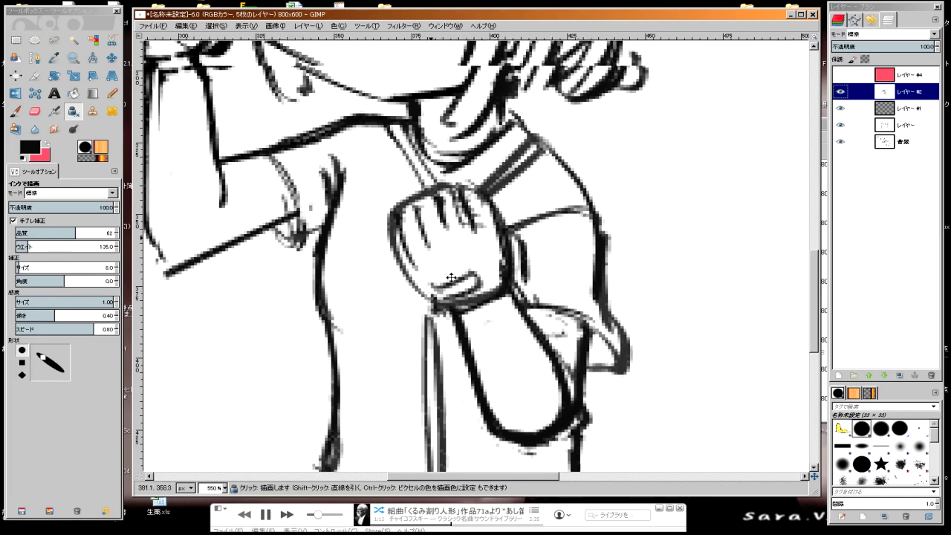
scroll(452, 279, "up", 5)
scroll(452, 279, "left", 5)
Step: Draw a rectangle selection around the lowered fist
scroll(416, 205, "down", 2)
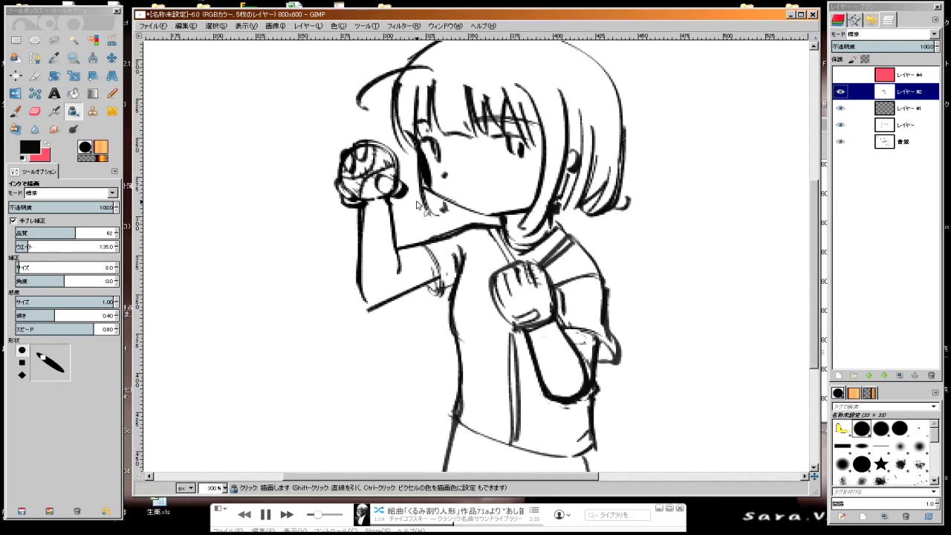
scroll(417, 205, "down", 1)
scroll(416, 205, "up", 1)
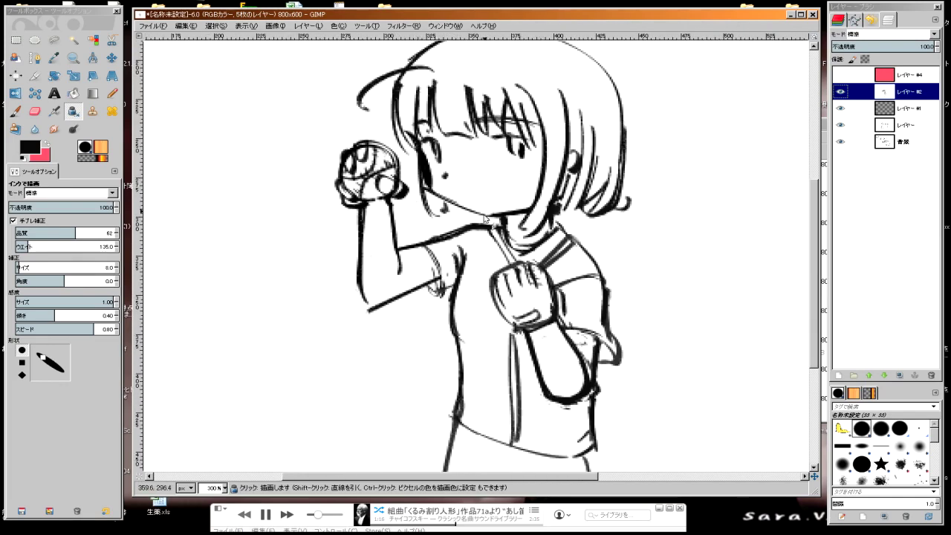
scroll(364, 278, "down", 1)
scroll(364, 278, "right", 1)
scroll(364, 277, "up", 1)
scroll(364, 278, "down", 1)
scroll(364, 278, "right", 1)
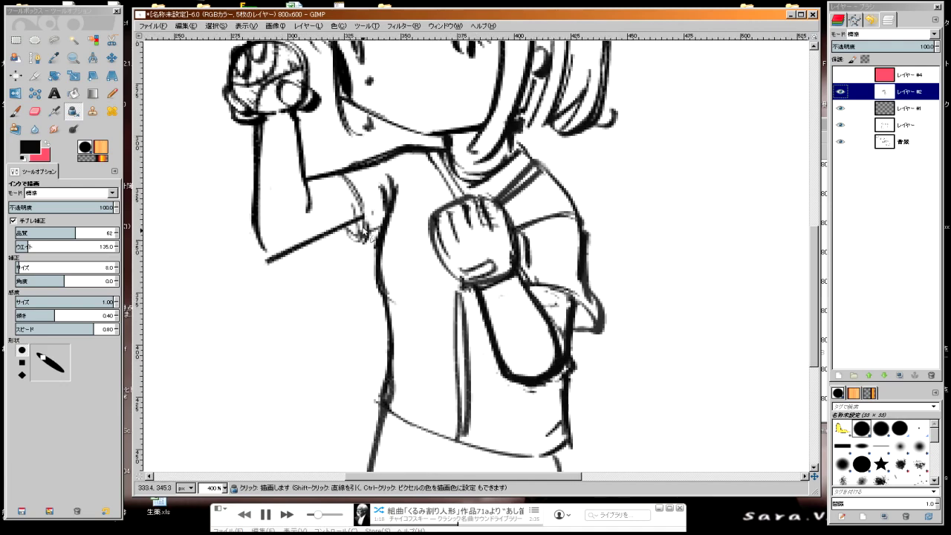
left_click(19, 41)
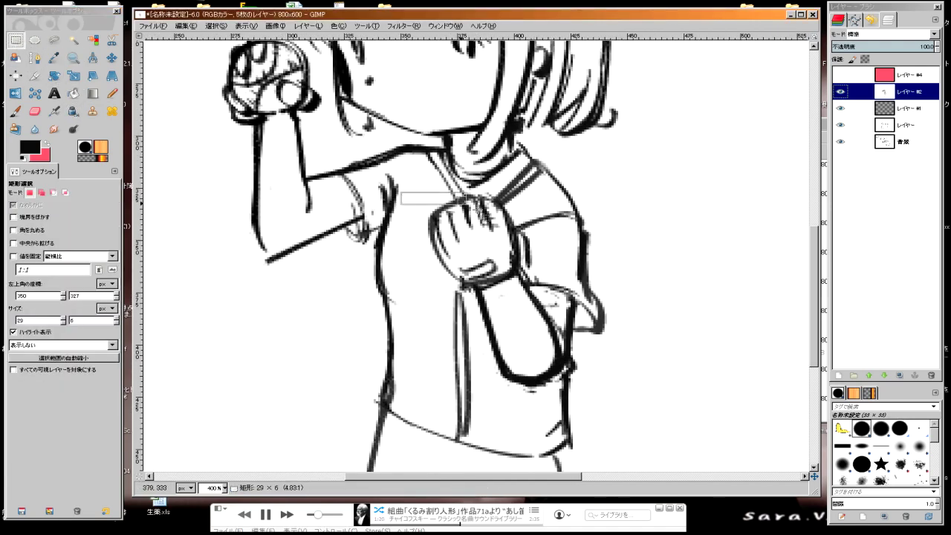
left_click_drag(401, 193, 536, 296)
left_click_drag(427, 204, 437, 212)
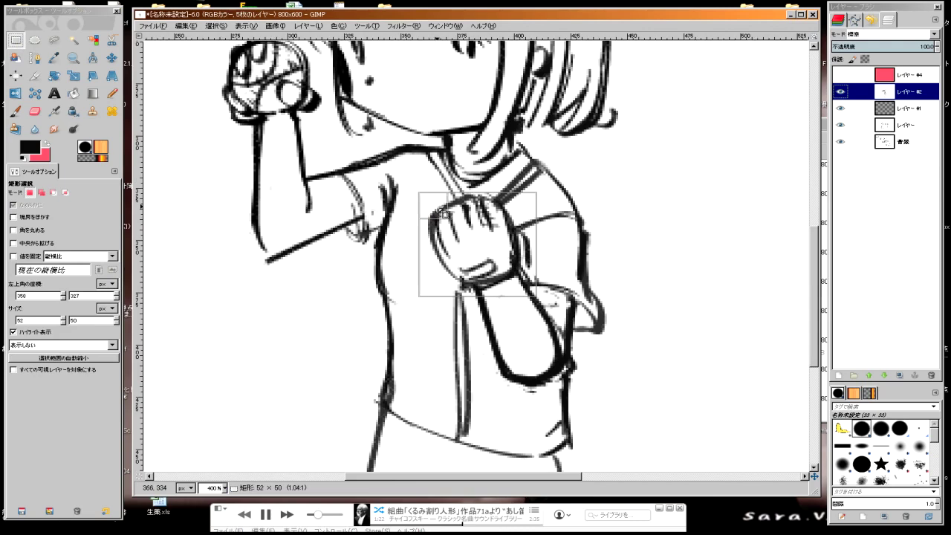
key("Return")
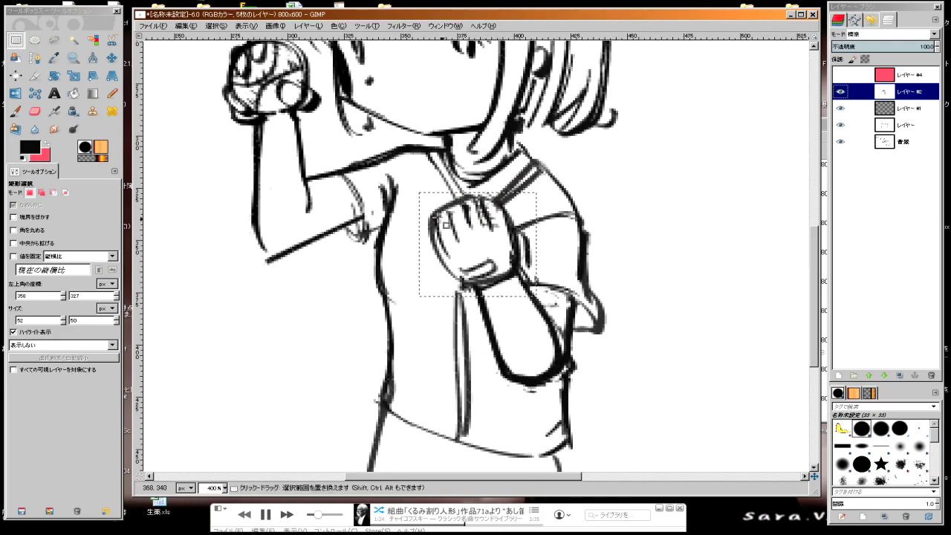
Step: Cut the fist from the line layer and paste it back as a floating selection
left_click(185, 25)
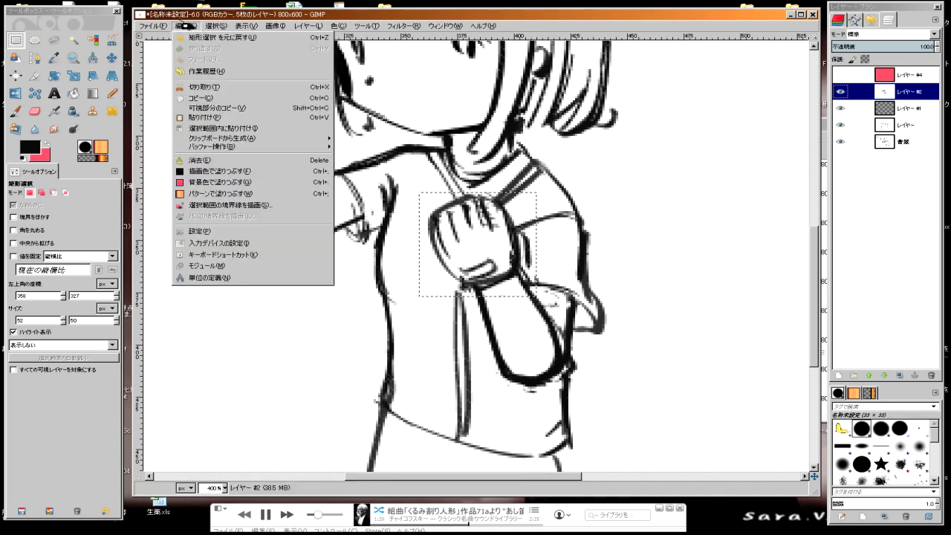
left_click(204, 87)
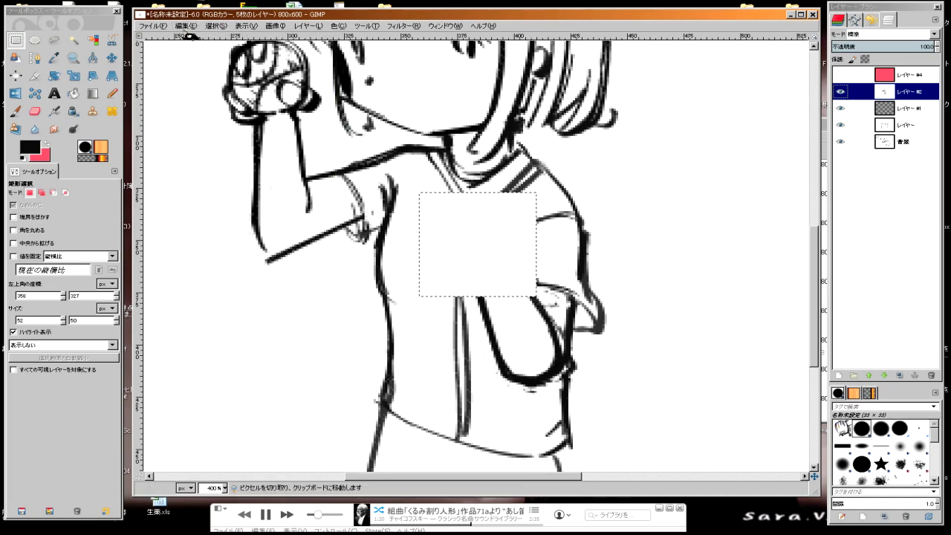
left_click(186, 25)
left_click(222, 118)
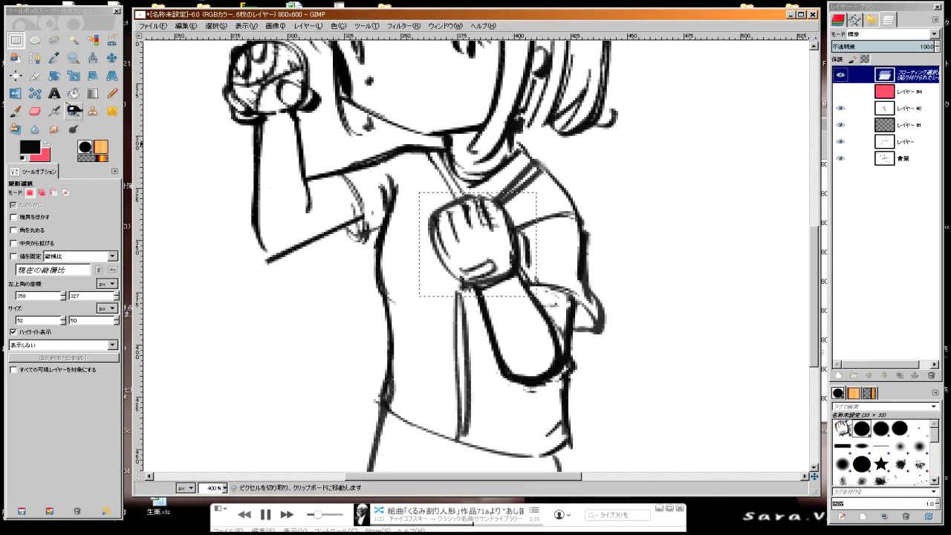
left_click(73, 75)
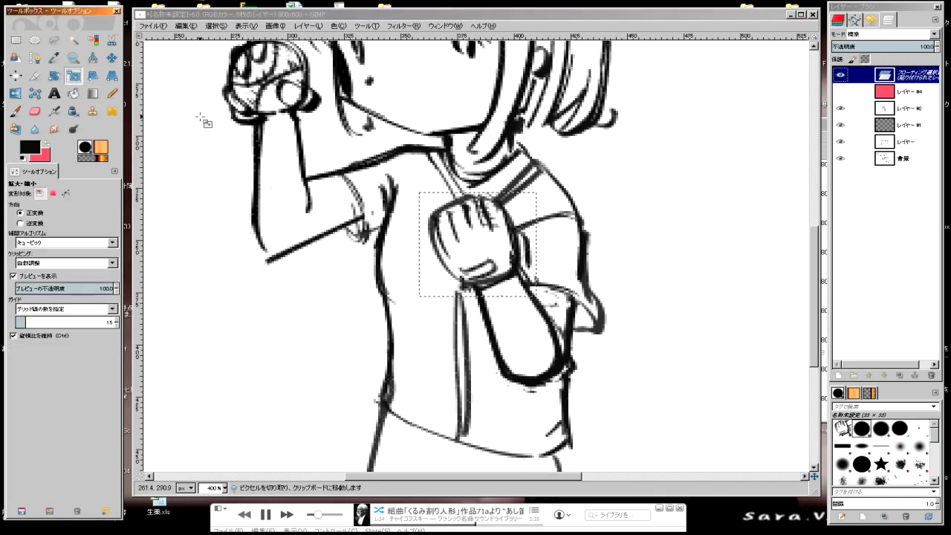
Step: Enlarge the floating fist to about 69×66 px and apply the scale
left_click(449, 217)
left_click_drag(454, 128, 441, 316)
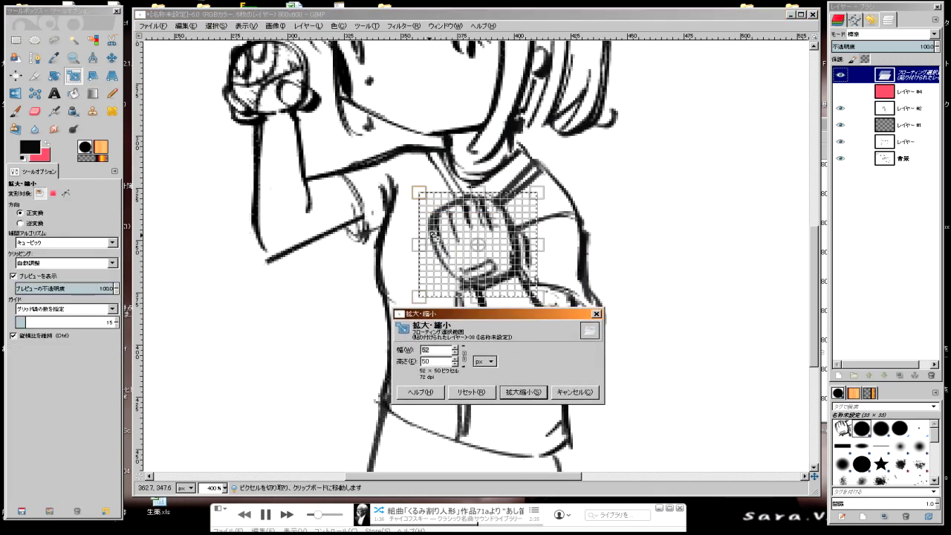
mouse_move(420, 195)
left_mouse_down()
mouse_move(388, 174)
mouse_move(417, 195)
left_mouse_up()
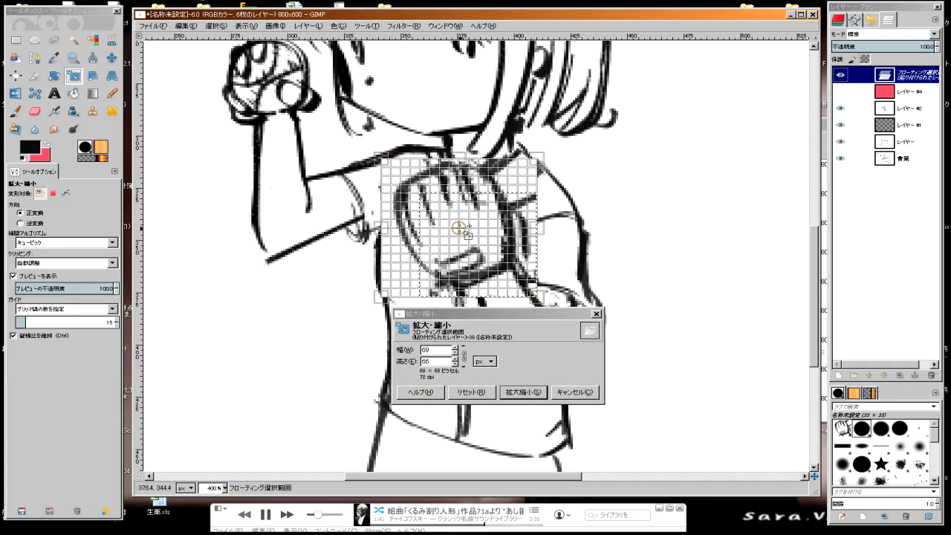
left_click_drag(466, 234, 465, 242)
left_click(523, 393)
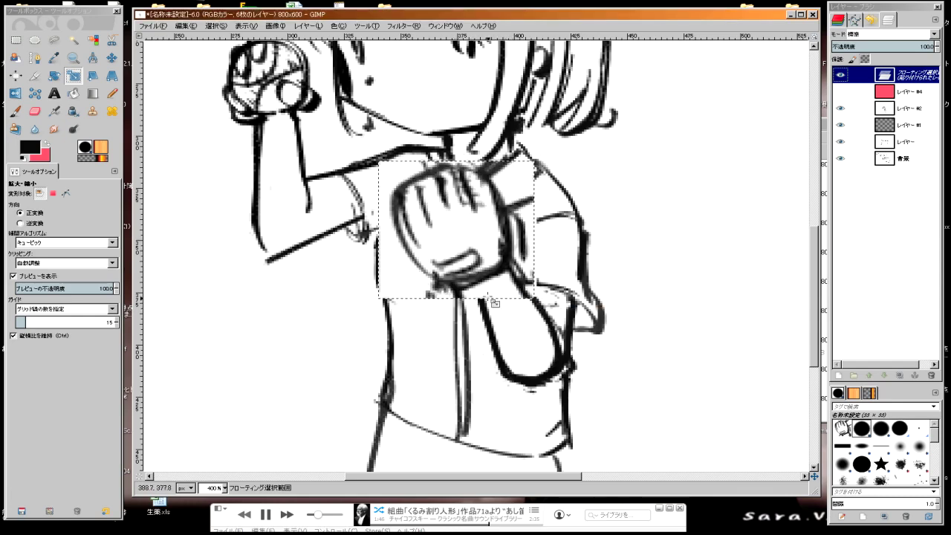
Step: Turn the fist into a new layer, move it down, and merge it into the line layer
left_click(839, 375)
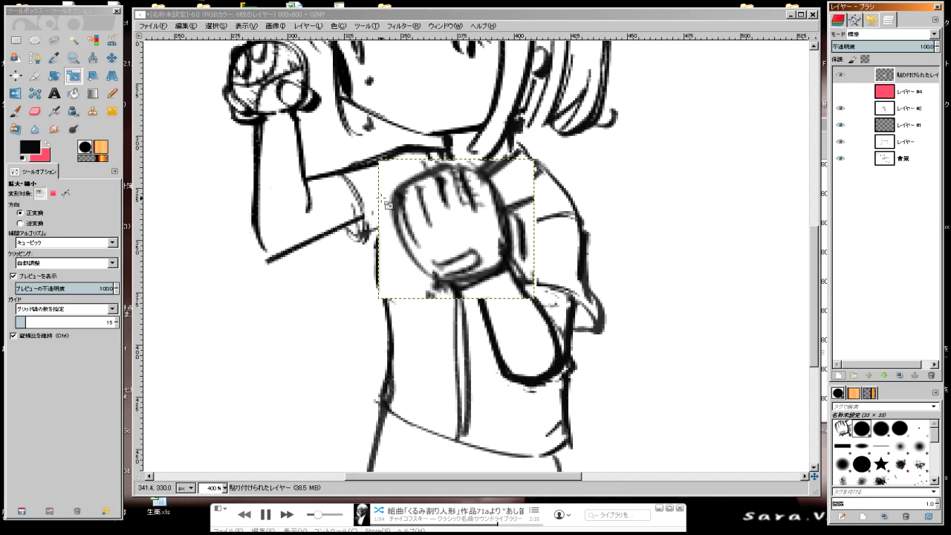
left_click_drag(854, 74, 918, 119)
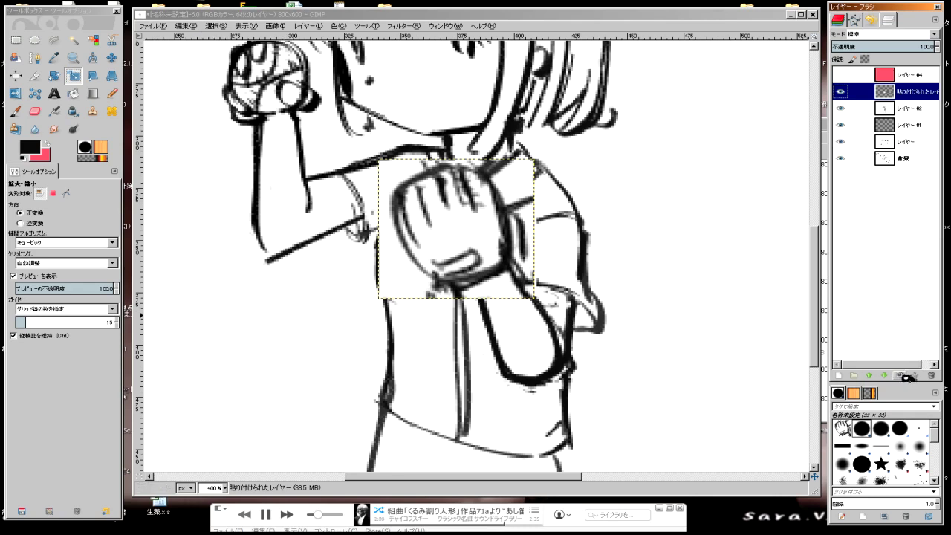
left_click_drag(906, 377, 859, 158)
right_click(836, 92)
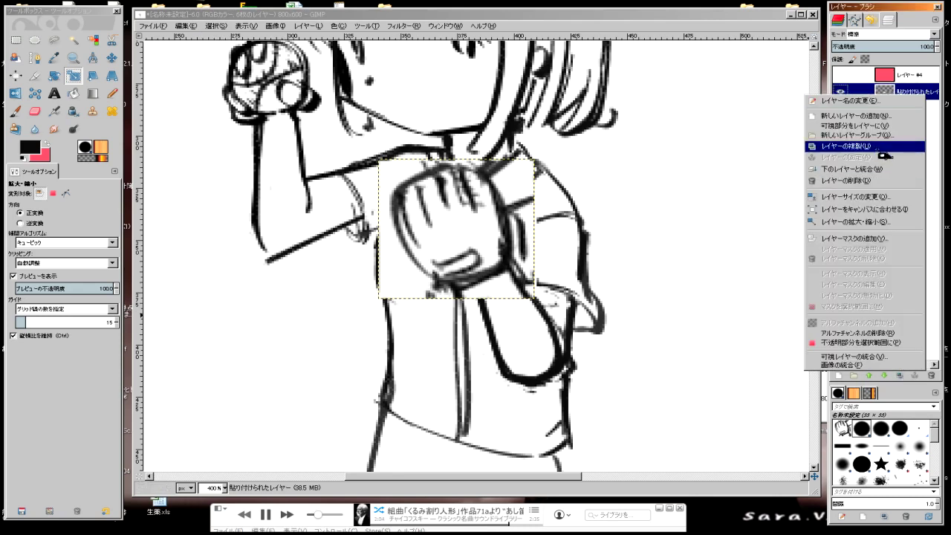
left_click(884, 170)
key("p")
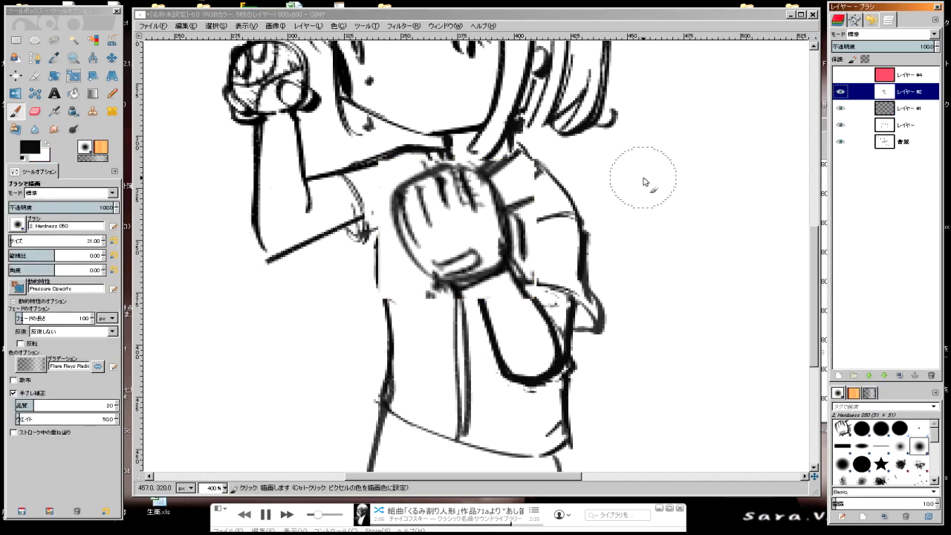
left_click(73, 111)
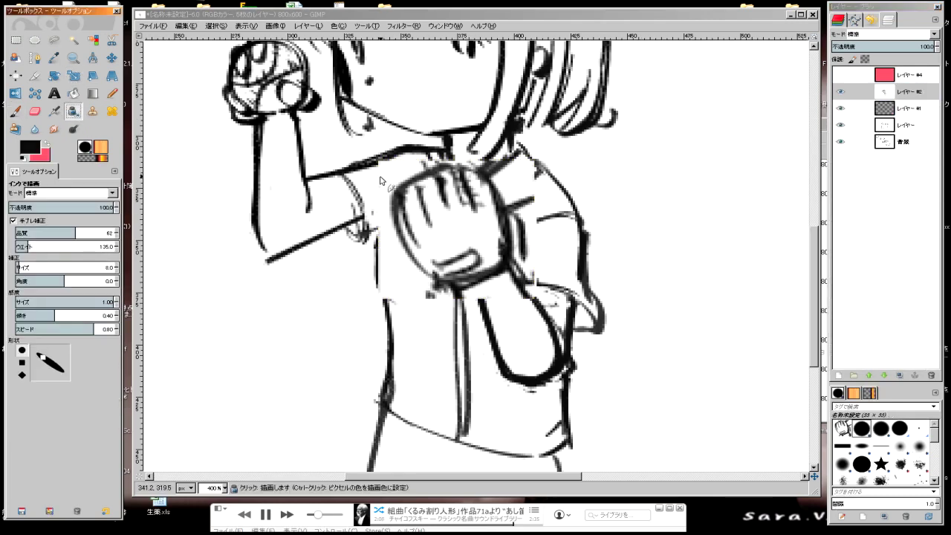
Step: Zoom in on the enlarged glove and paint out stray ink below its cuff in white
scroll(375, 184, "up", 1, "ctrl")
scroll(364, 187, "up", 1, "ctrl")
scroll(338, 193, "up", 1, "ctrl")
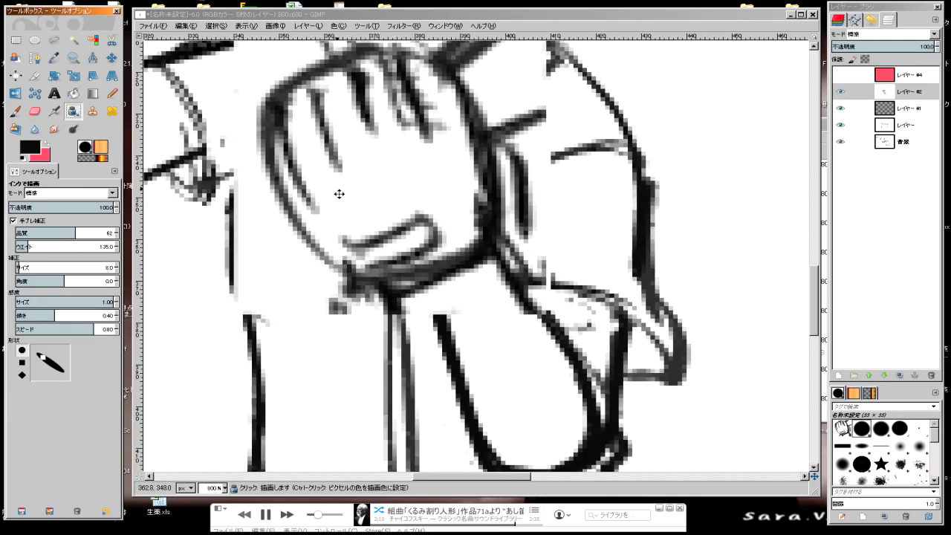
left_click_drag(338, 193, 297, 124)
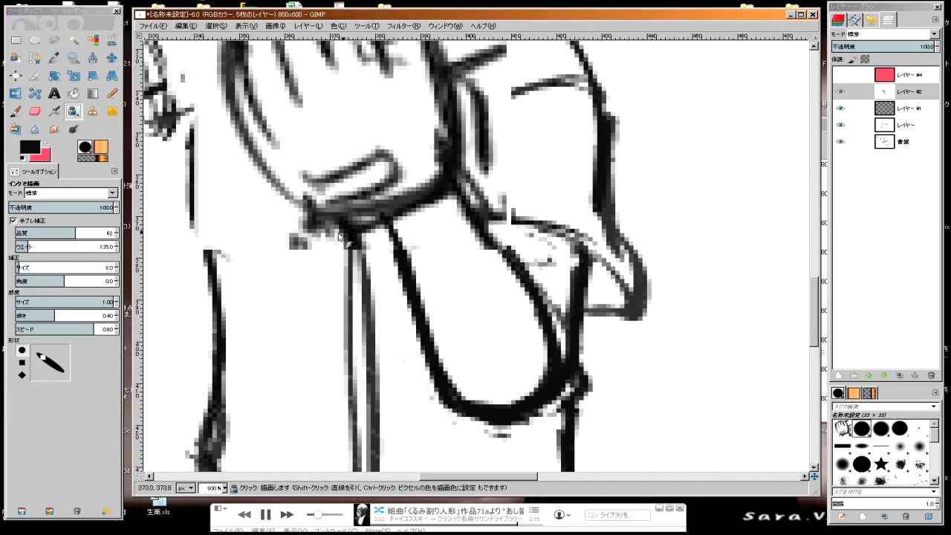
left_click(271, 236, "ctrl")
mouse_move(278, 236)
left_mouse_down()
mouse_move(342, 223)
mouse_move(297, 238)
left_mouse_up()
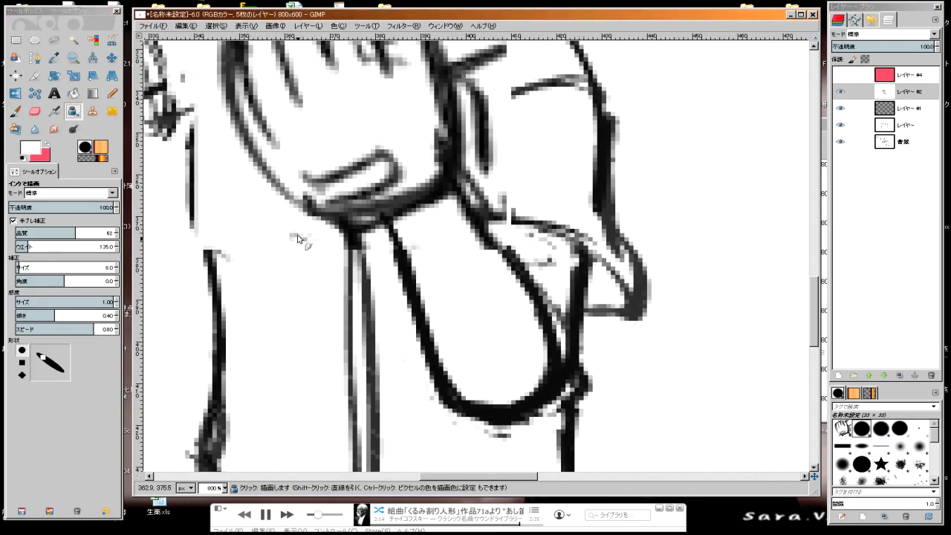
scroll(300, 252, "left", 3, "shift")
scroll(315, 260, "up", 3)
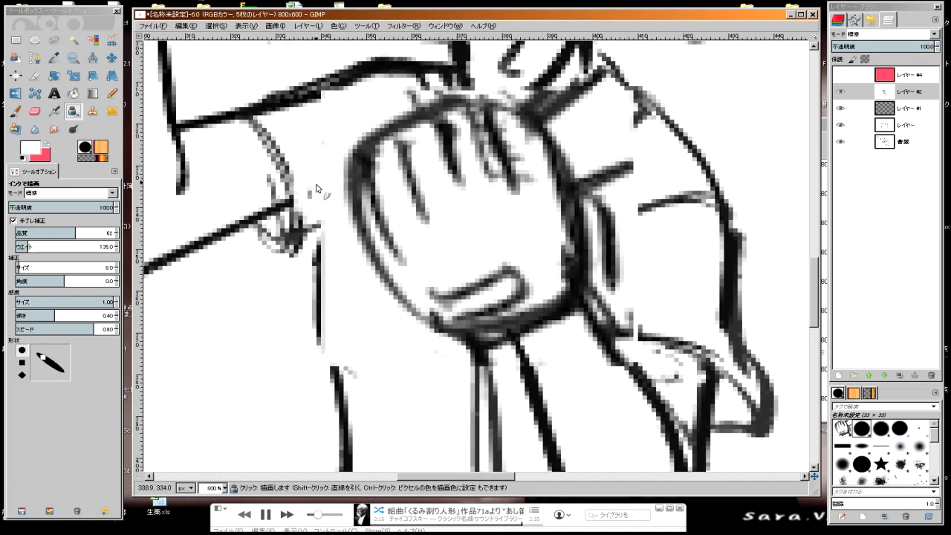
scroll(319, 188, "up", 3)
scroll(331, 189, "down", 3)
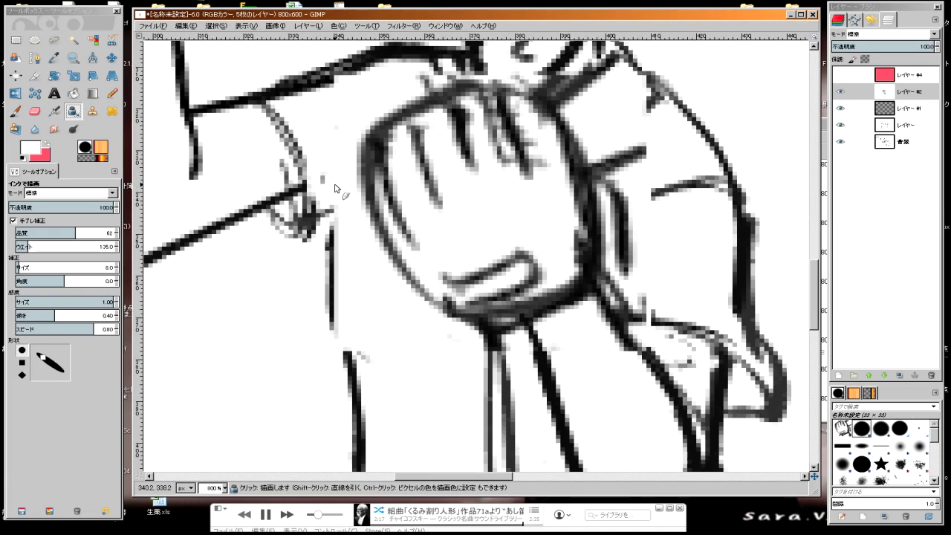
Step: Pick black from the drawing and ink the wrist's left contour
left_click(289, 99, "ctrl")
left_click_drag(329, 185, 335, 306)
scroll(336, 306, "down", 2)
scroll(336, 306, "right", 1)
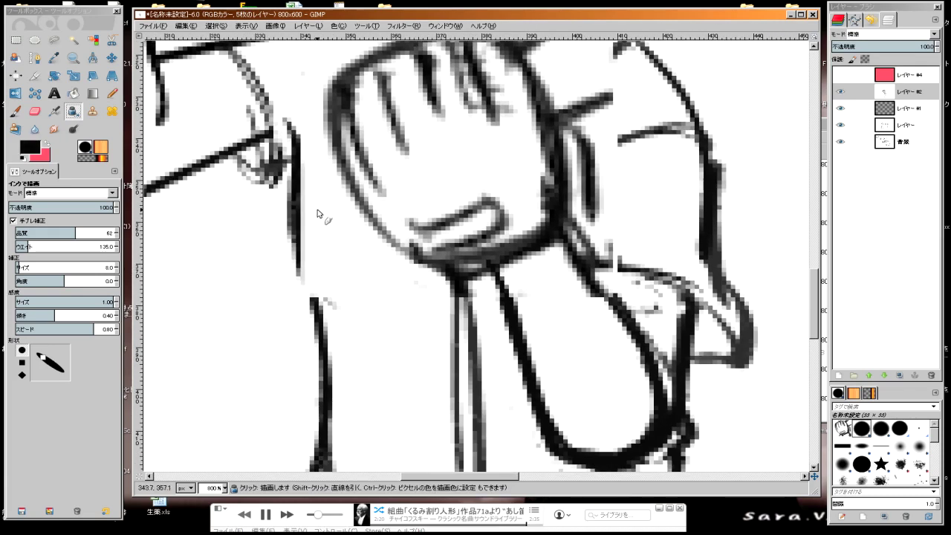
left_click_drag(289, 235, 306, 303)
left_click_drag(295, 260, 335, 315)
scroll(340, 287, "up", 3)
scroll(340, 288, "left", 1)
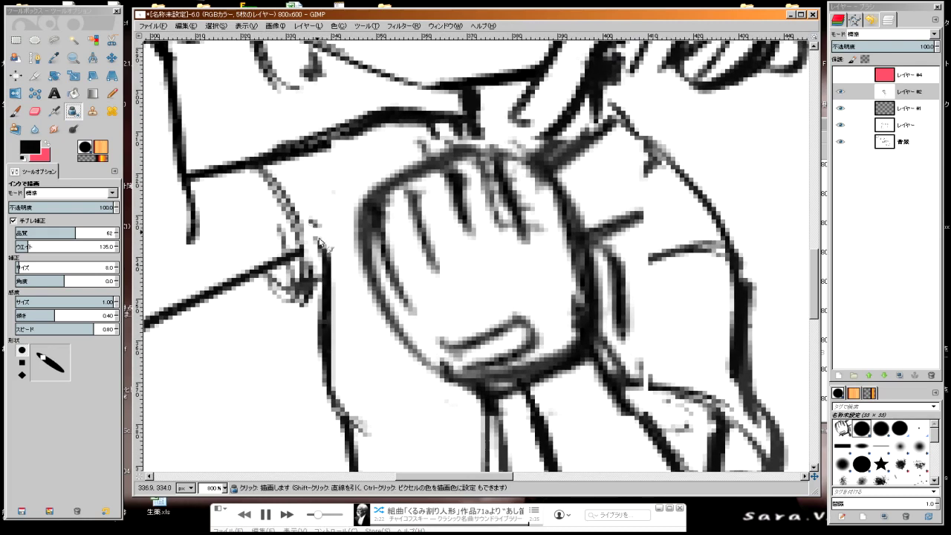
left_click_drag(310, 224, 331, 286)
scroll(317, 193, "right", 2)
Step: Darken the fist's finger lines and the hand's left and lower contours
left_click_drag(376, 172, 398, 241)
left_click_drag(341, 185, 367, 274)
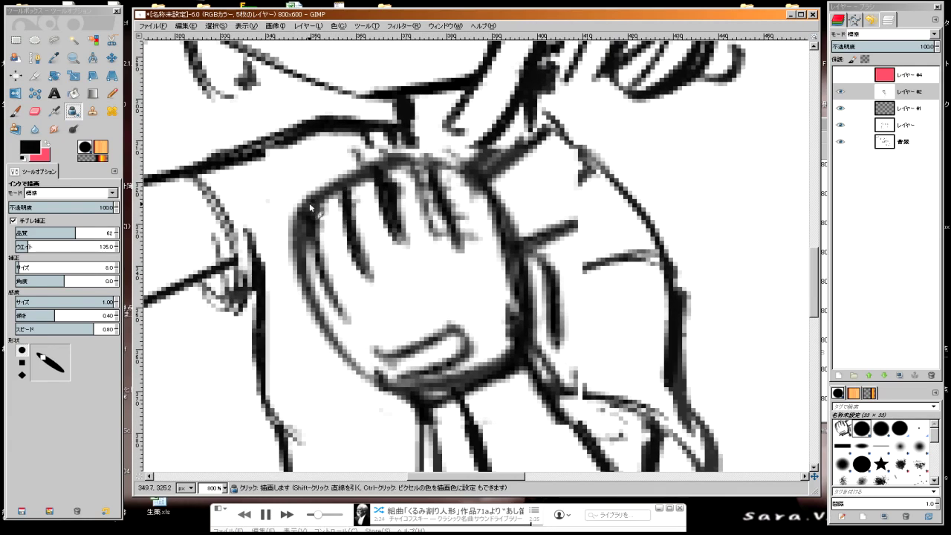
left_click_drag(309, 200, 340, 297)
mouse_move(310, 217)
left_mouse_down()
mouse_move(296, 257)
mouse_move(335, 342)
mouse_move(370, 372)
left_mouse_up()
scroll(306, 290, "down", 2)
scroll(307, 291, "right", 2)
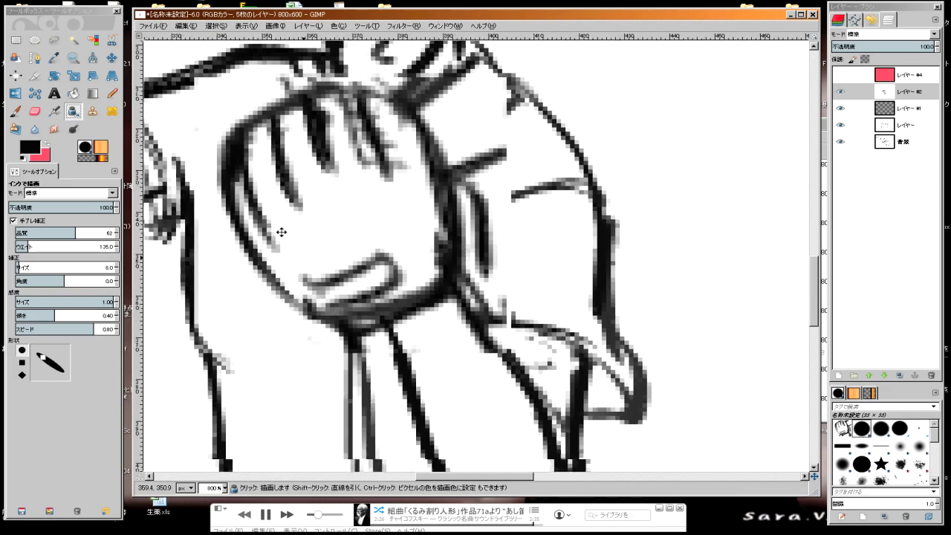
mouse_move(300, 275)
left_mouse_down()
mouse_move(312, 294)
mouse_move(410, 267)
left_mouse_up()
scroll(381, 209, "up", 2)
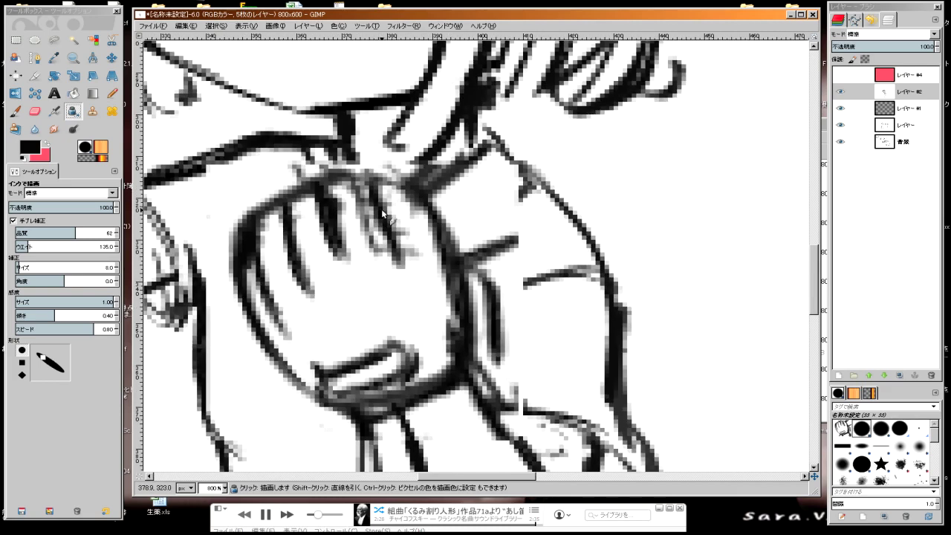
Step: Redo a bad finger stroke and ink the fist's palm edge
left_click_drag(361, 221, 386, 276)
key("ctrl+z")
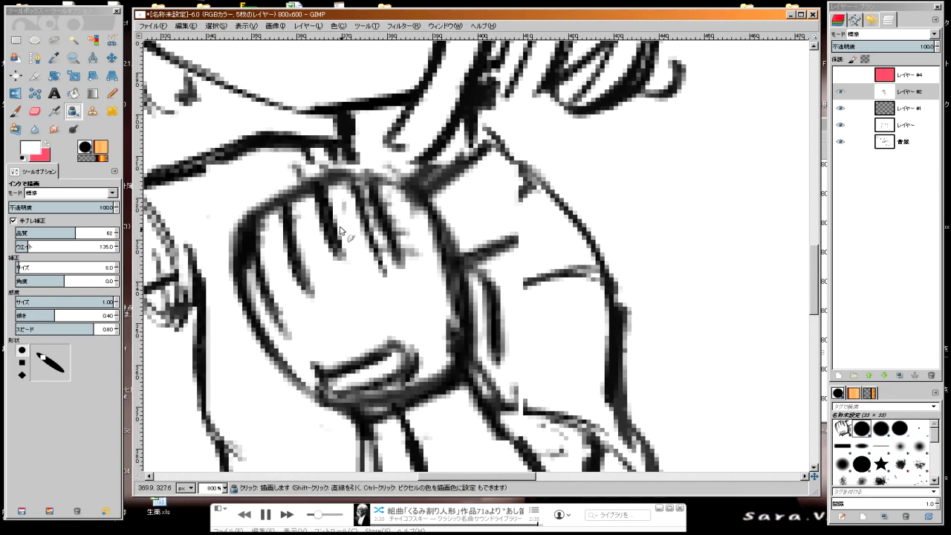
key("ctrl+z")
left_click_drag(340, 227, 351, 279)
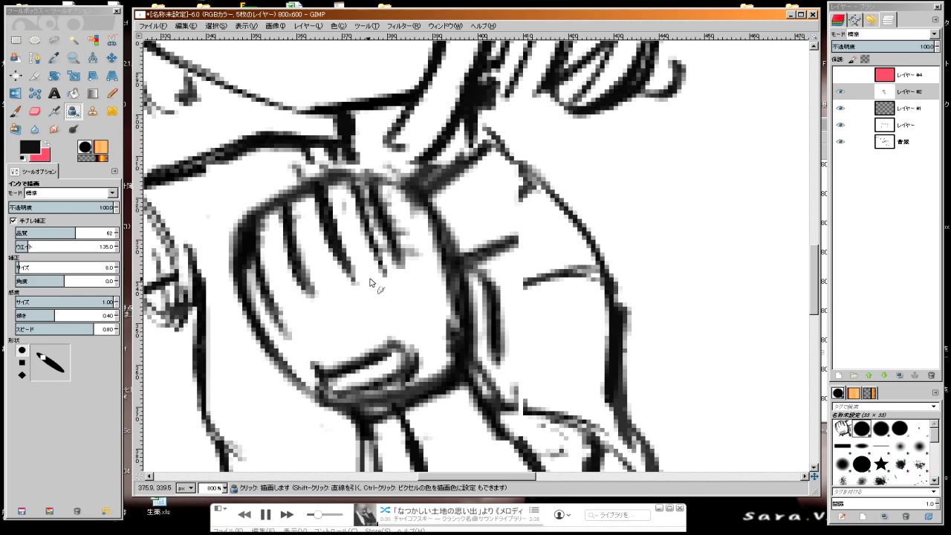
left_click_drag(414, 192, 432, 242)
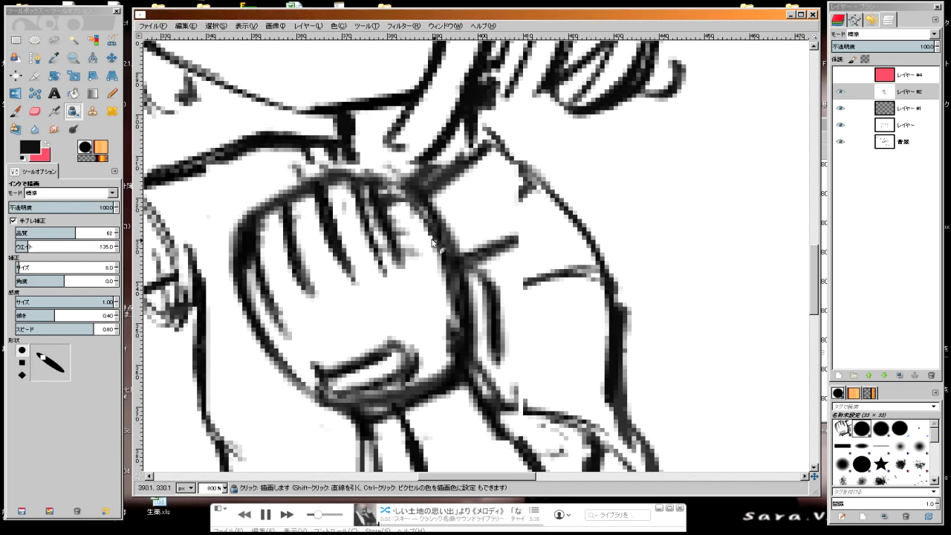
left_click_drag(385, 189, 420, 222)
Step: Thicken the line along the hand's left edge
scroll(347, 191, "down", 2)
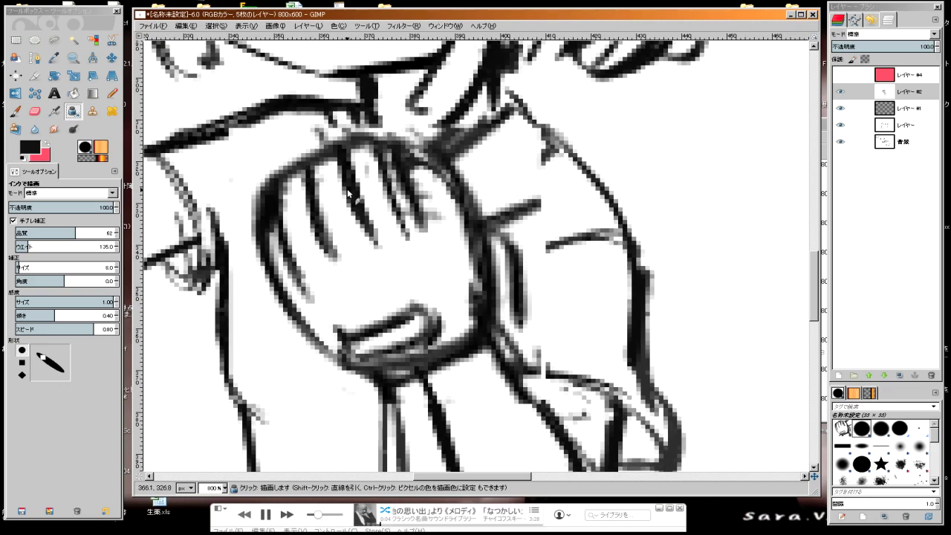
scroll(324, 233, "down", 3)
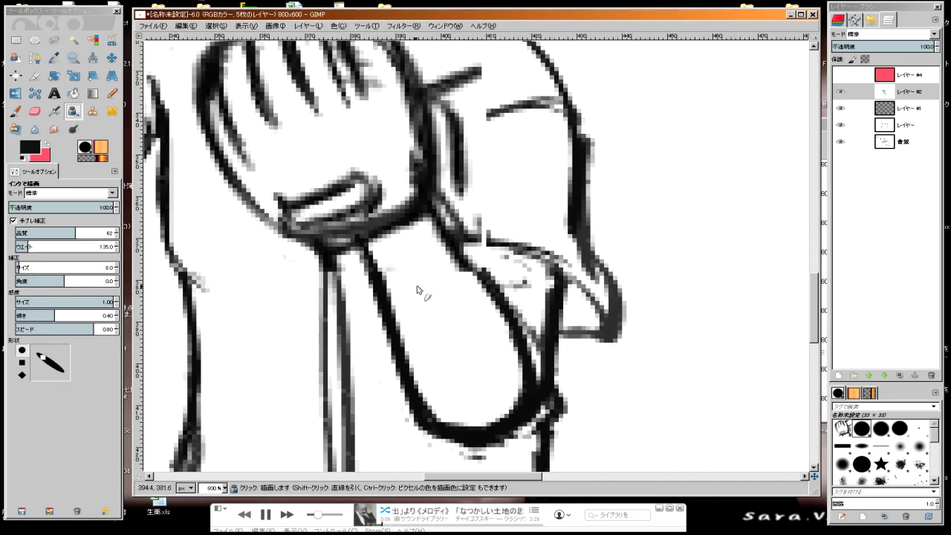
left_click_drag(349, 249, 370, 288)
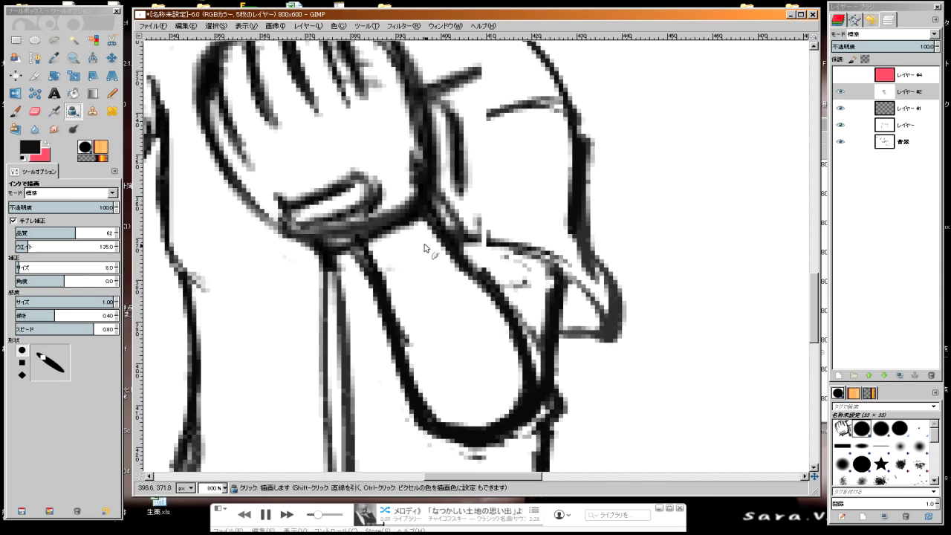
scroll(402, 245, "up", 2)
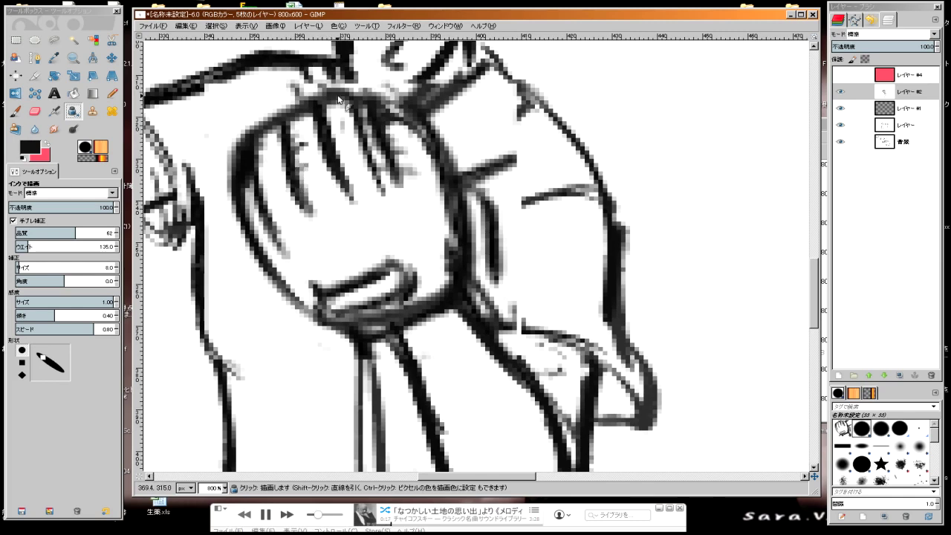
scroll(349, 201, "down", 2)
scroll(349, 201, "down", 1)
scroll(349, 200, "down", 1)
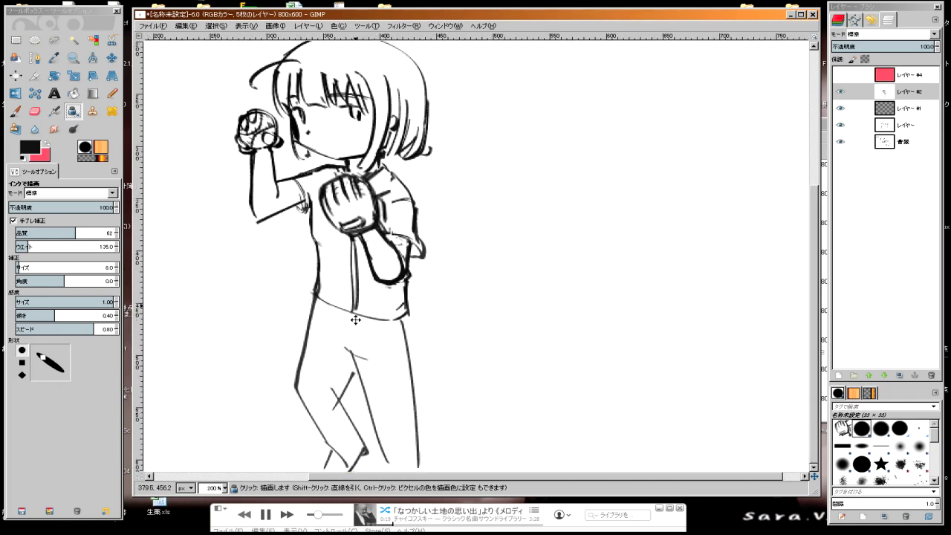
Step: Zoom to 400% and ink the armpit curve beside the front fist
left_click_drag(356, 319, 378, 379)
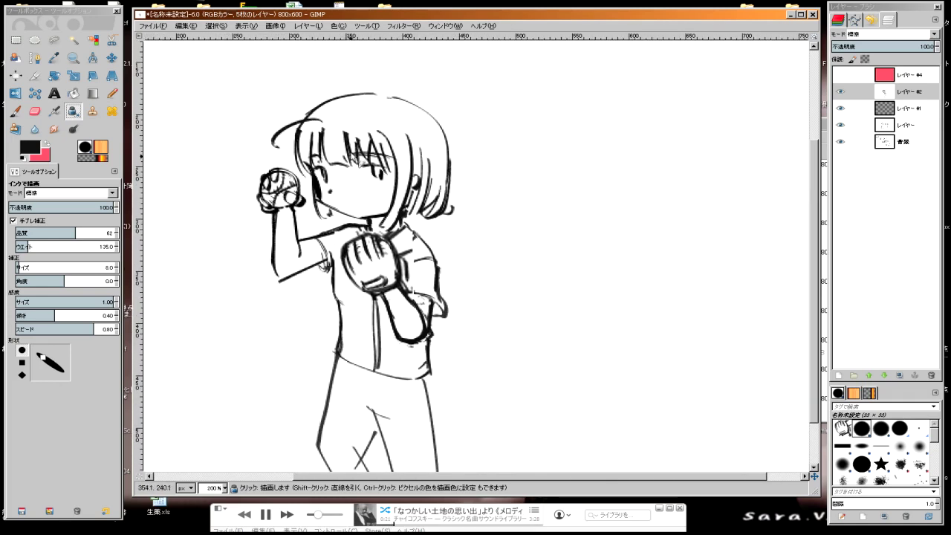
scroll(339, 175, "up", 1)
scroll(326, 212, "up", 1)
scroll(315, 250, "up", 1)
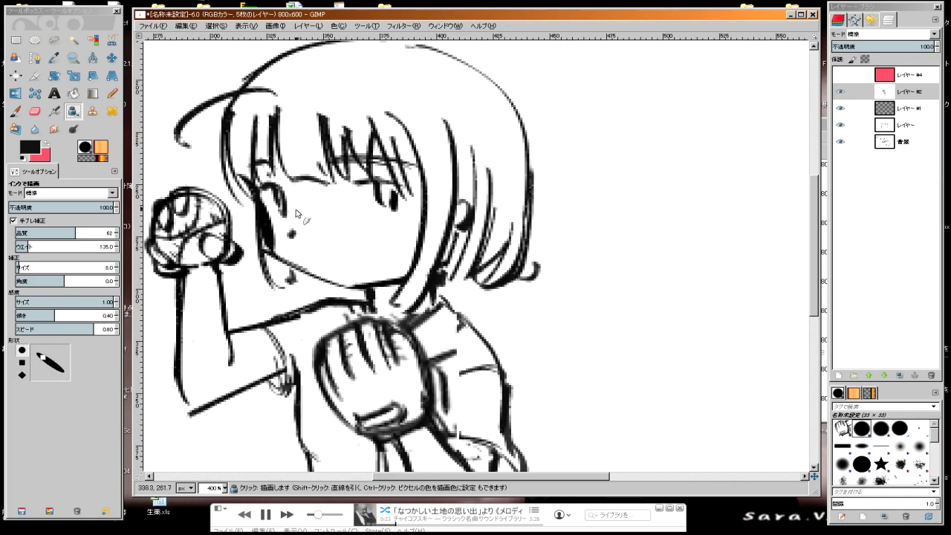
scroll(302, 287, "up", 1)
scroll(376, 175, "down", 2)
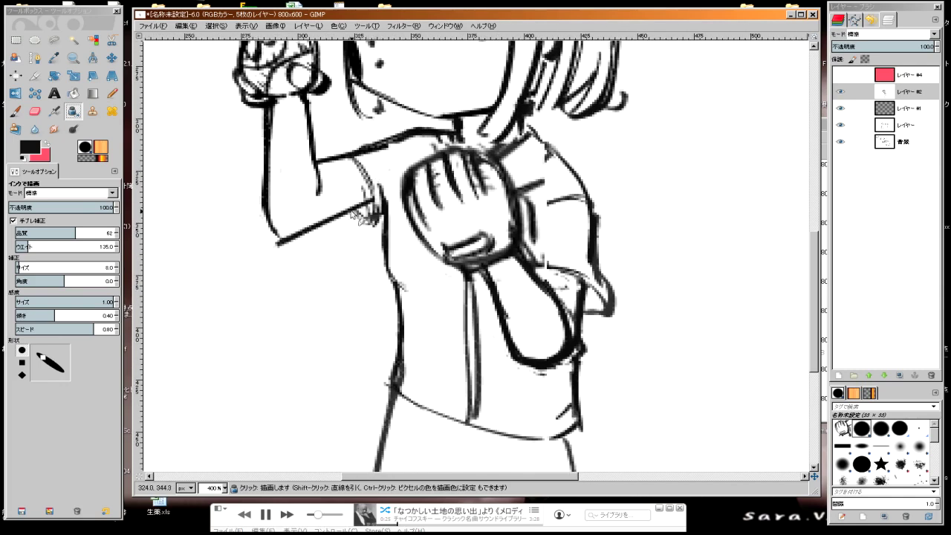
left_click_drag(369, 199, 371, 226)
Step: White out part of the shoulder line and the wavy outer contour
left_click(338, 156, "ctrl")
mouse_move(388, 149)
left_mouse_down()
mouse_move(344, 158)
mouse_move(408, 141)
mouse_move(357, 158)
left_mouse_up()
left_click(359, 61, "ctrl")
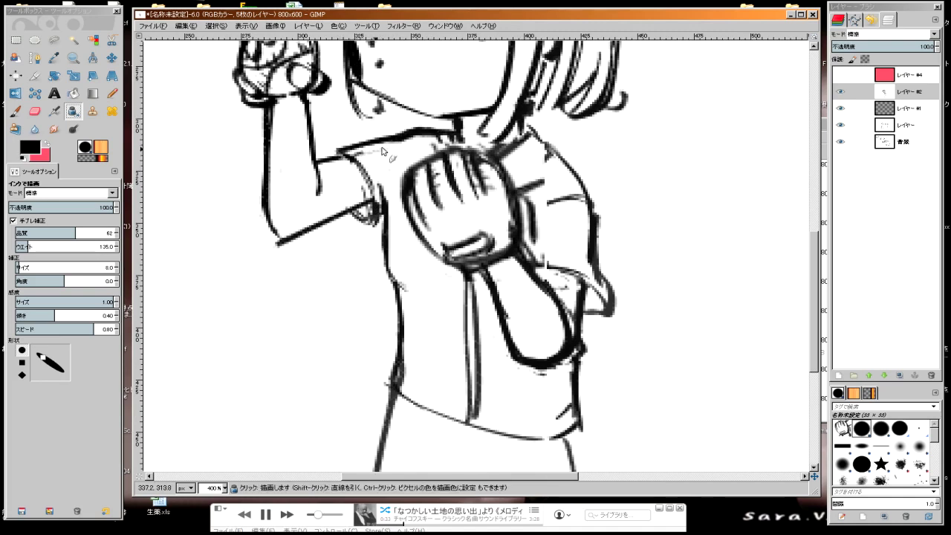
scroll(468, 200, "down", 2)
scroll(468, 201, "right", 3)
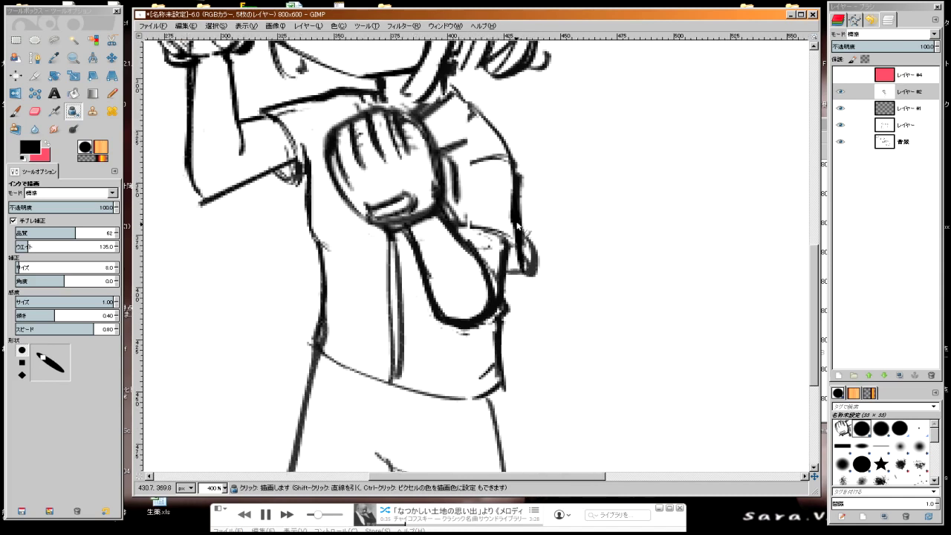
left_click_drag(516, 223, 520, 291)
Step: Redraw the arm edge and the contour beside the fist in black
key("x")
mouse_move(538, 250)
left_mouse_down()
mouse_move(537, 270)
mouse_move(520, 257)
mouse_move(506, 267)
left_mouse_up()
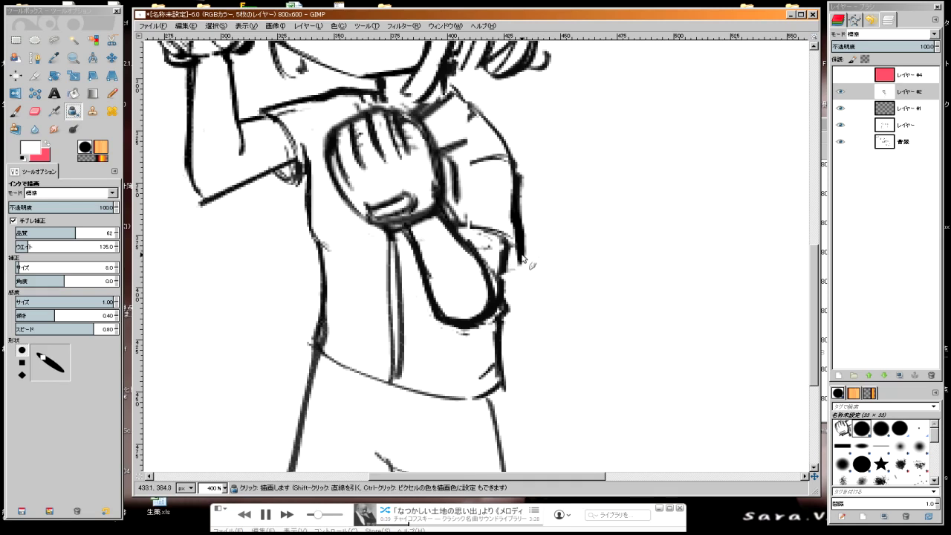
key("x")
key("x")
left_click(511, 269, "ctrl")
left_click_drag(514, 249, 500, 321)
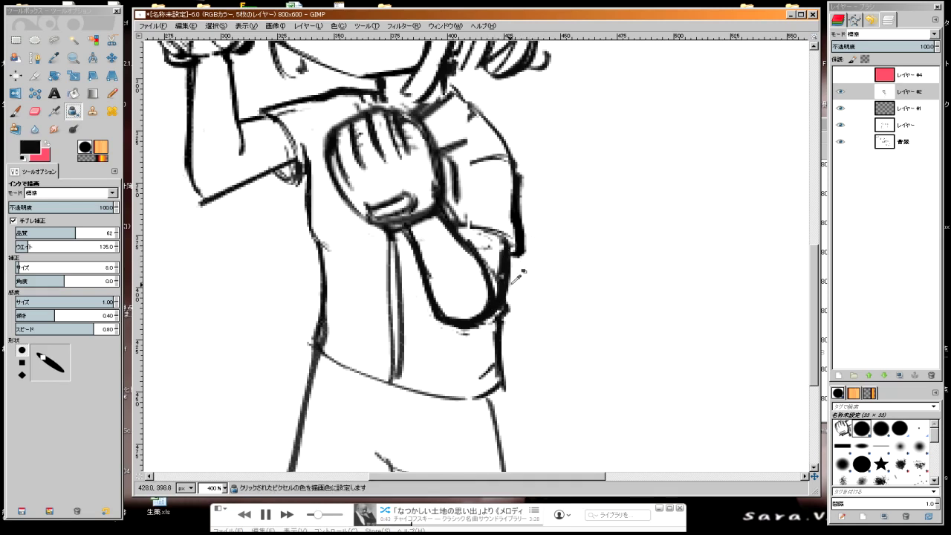
Step: White out the dark contour right of the hand, then re-ink the lower arm contour in black
left_click(516, 276, "ctrl")
mouse_move(514, 256)
left_mouse_down()
mouse_move(502, 327)
mouse_move(508, 294)
mouse_move(474, 327)
mouse_move(424, 287)
mouse_move(450, 328)
mouse_move(475, 333)
mouse_move(503, 304)
left_mouse_up()
left_click(503, 303, "ctrl")
mouse_move(448, 330)
left_mouse_down()
mouse_move(428, 275)
mouse_move(459, 316)
mouse_move(500, 312)
left_mouse_up()
left_click(428, 282, "ctrl")
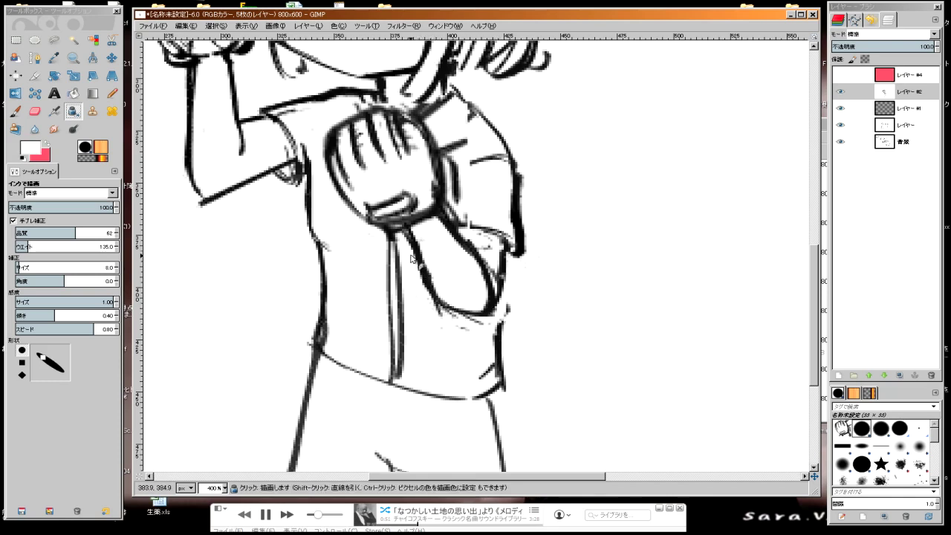
mouse_move(474, 325)
left_mouse_down()
mouse_move(491, 338)
mouse_move(459, 312)
mouse_move(505, 340)
mouse_move(511, 384)
left_mouse_up()
left_click(498, 334, "ctrl")
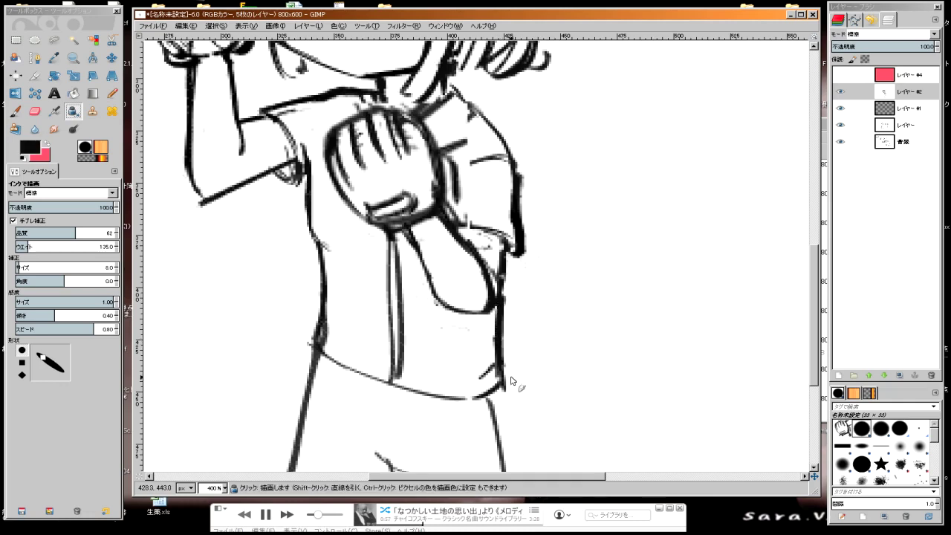
scroll(378, 300, "down", 1)
Step: Re-ink the right leg contour and thicken the crossing fold lines near the knee
scroll(398, 238, "down", 2)
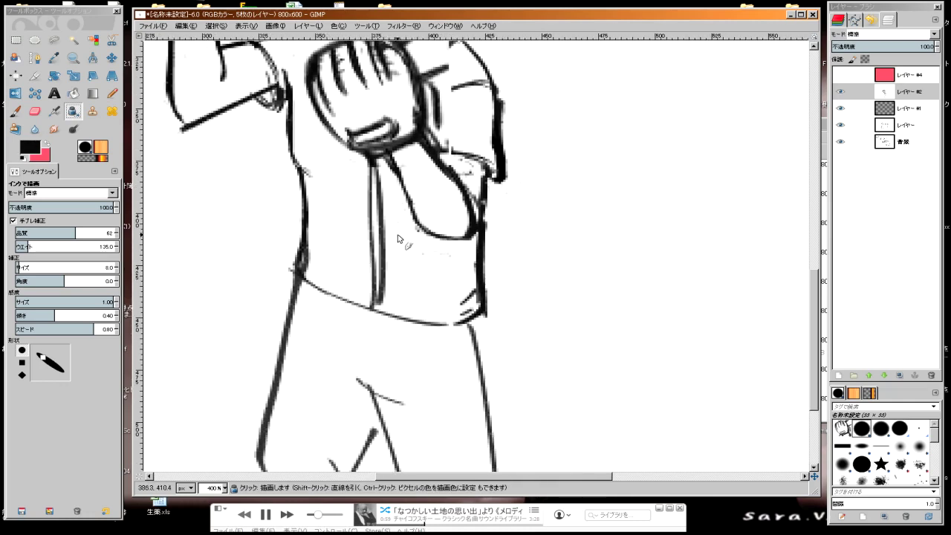
left_click_drag(474, 321, 481, 410)
scroll(403, 335, "down", 2)
scroll(404, 335, "left", 1)
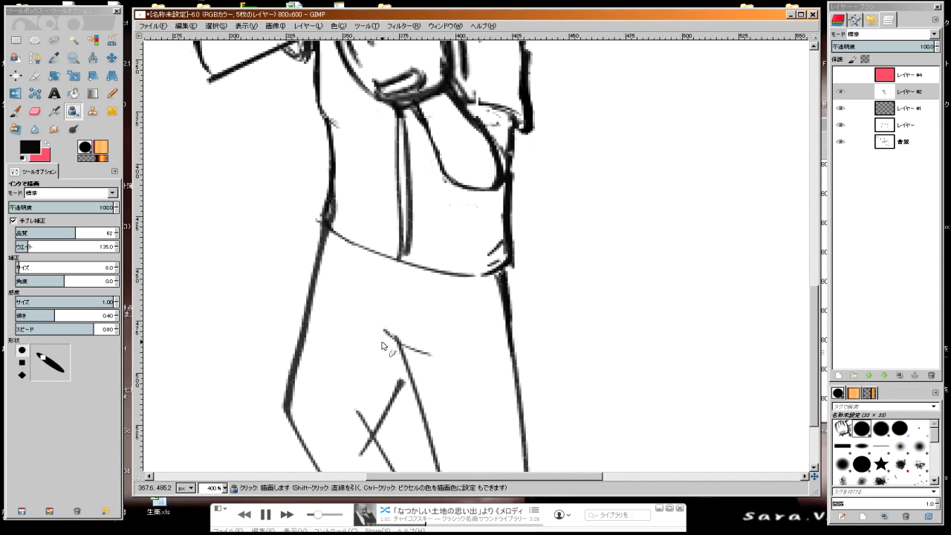
left_click_drag(371, 338, 430, 350)
left_click_drag(405, 346, 368, 427)
left_click_drag(400, 383, 371, 441)
scroll(367, 234, "up", 5)
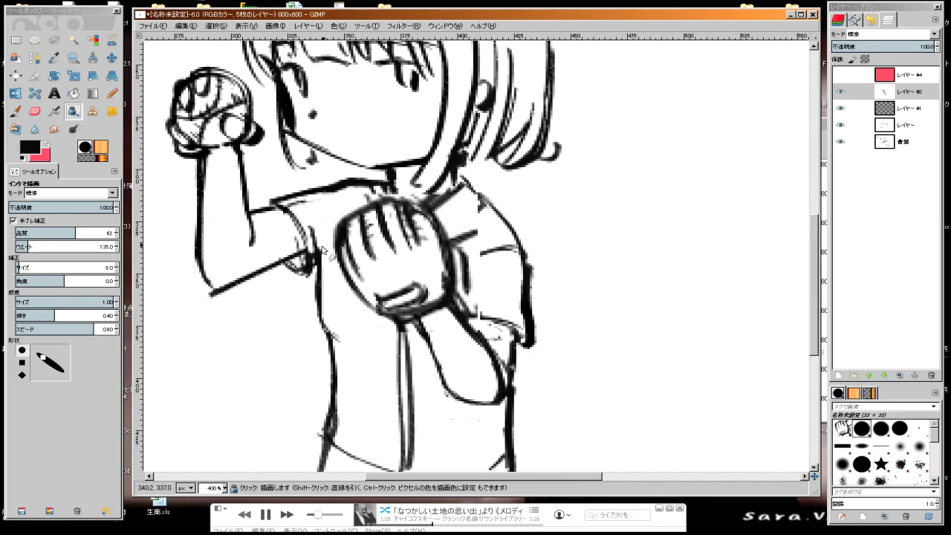
Step: Redraw the sleeve edge beside the fist, alternating between black and white ink
left_click_drag(334, 220, 317, 254)
mouse_move(330, 221)
left_mouse_down()
mouse_move(309, 301)
mouse_move(320, 321)
left_mouse_up()
mouse_move(330, 217)
left_mouse_down()
mouse_move(325, 327)
mouse_move(340, 333)
left_mouse_up()
left_click(328, 249, "ctrl")
left_click(349, 346, "ctrl")
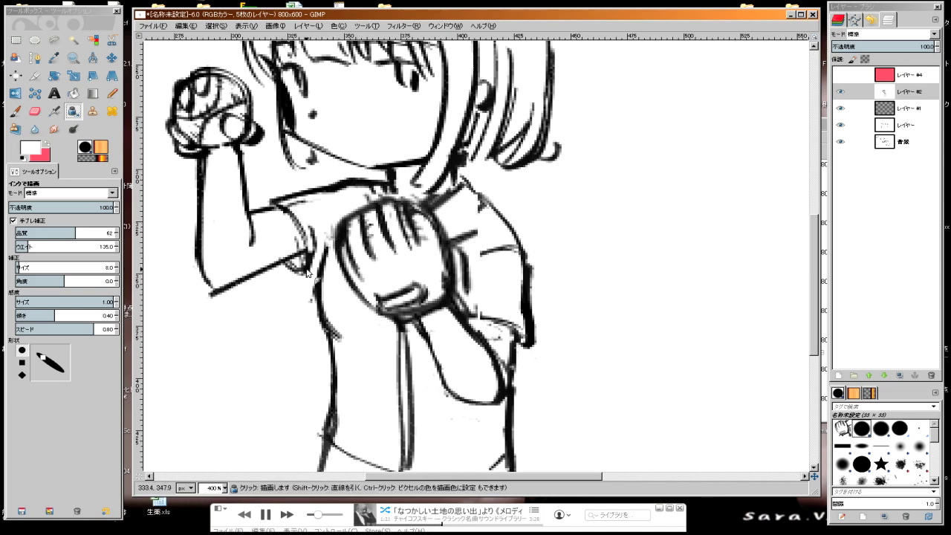
left_click(321, 272, "ctrl")
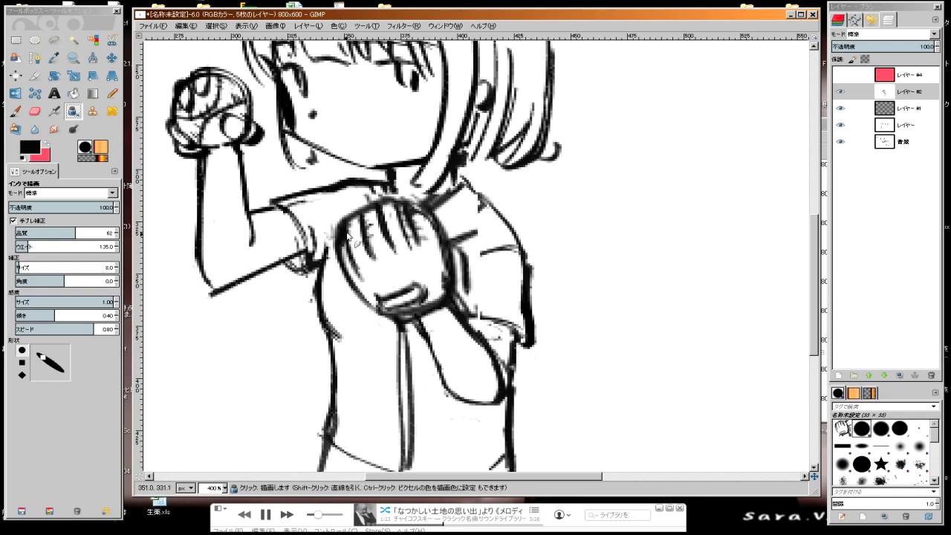
left_click(332, 253, "ctrl")
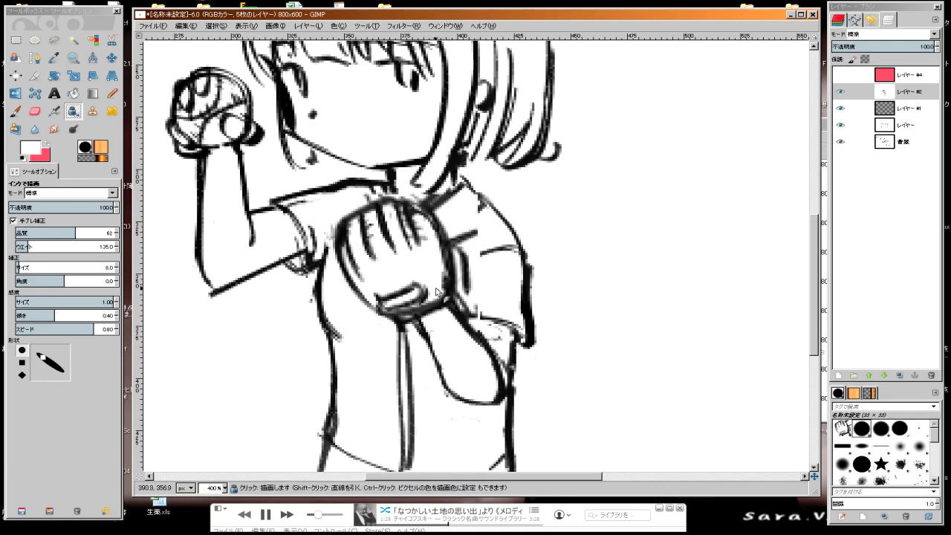
Step: Erase dark lines right of the fist, then ink the shoulder, sleeve and lower elbow edge in black
mouse_move(450, 256)
left_mouse_down()
mouse_move(483, 242)
mouse_move(443, 220)
mouse_move(476, 319)
left_mouse_up()
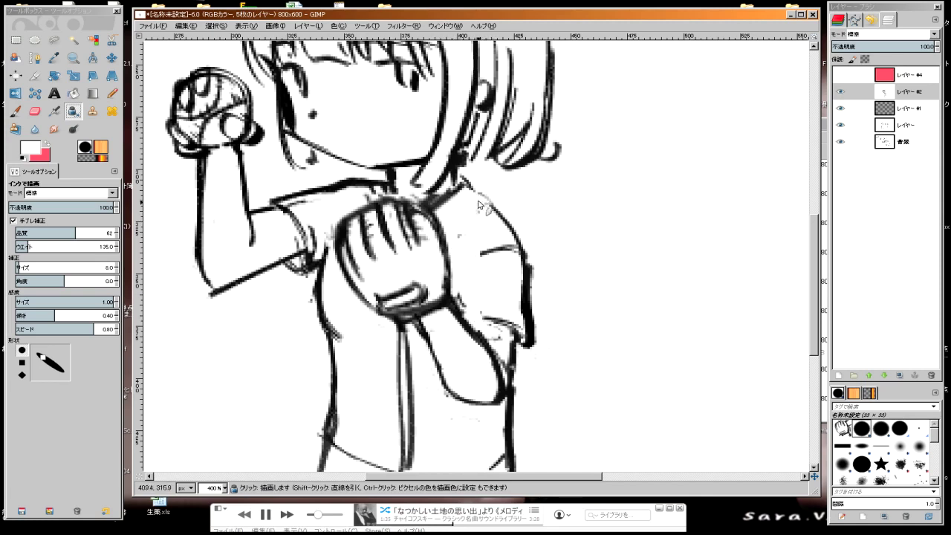
left_click(463, 180, "ctrl")
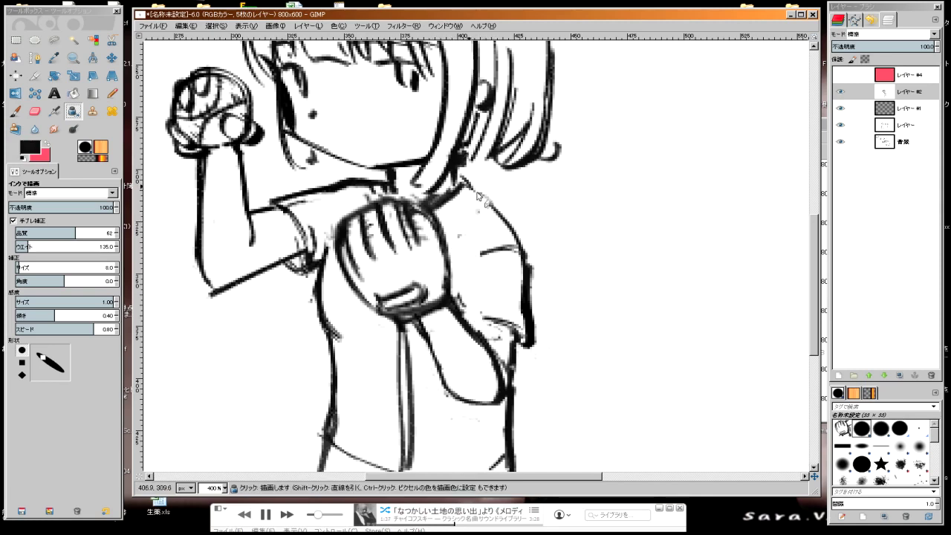
left_click_drag(465, 183, 492, 208)
left_click_drag(503, 257, 479, 265)
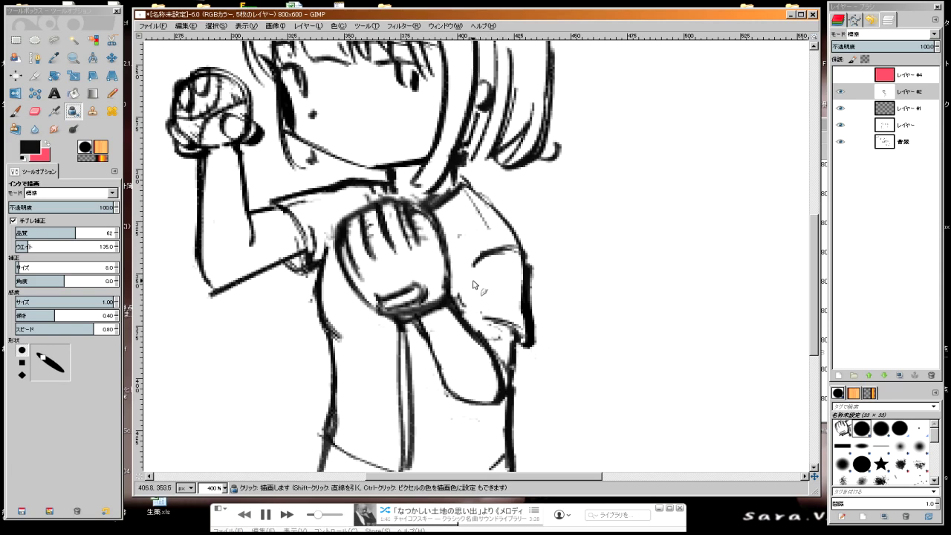
left_click_drag(467, 318, 506, 332)
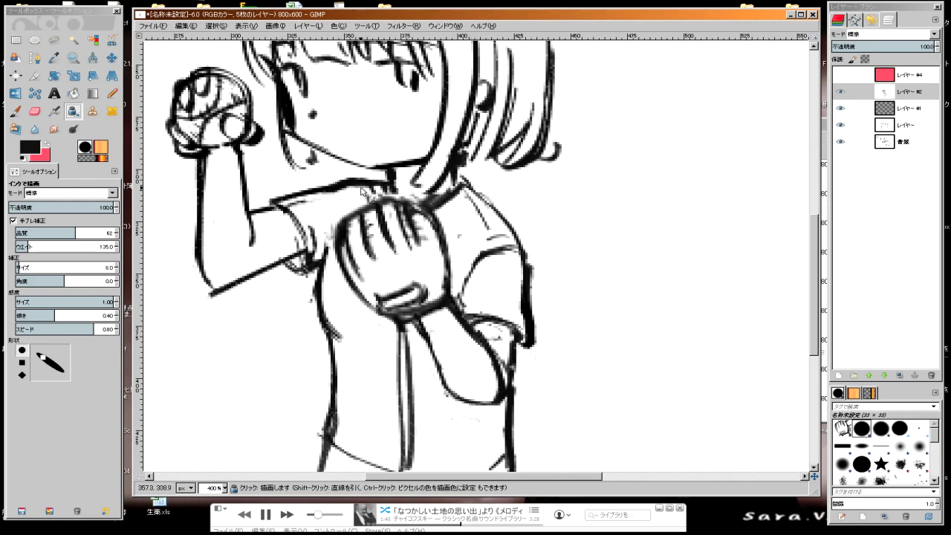
key("minus")
key("minus")
key("minus")
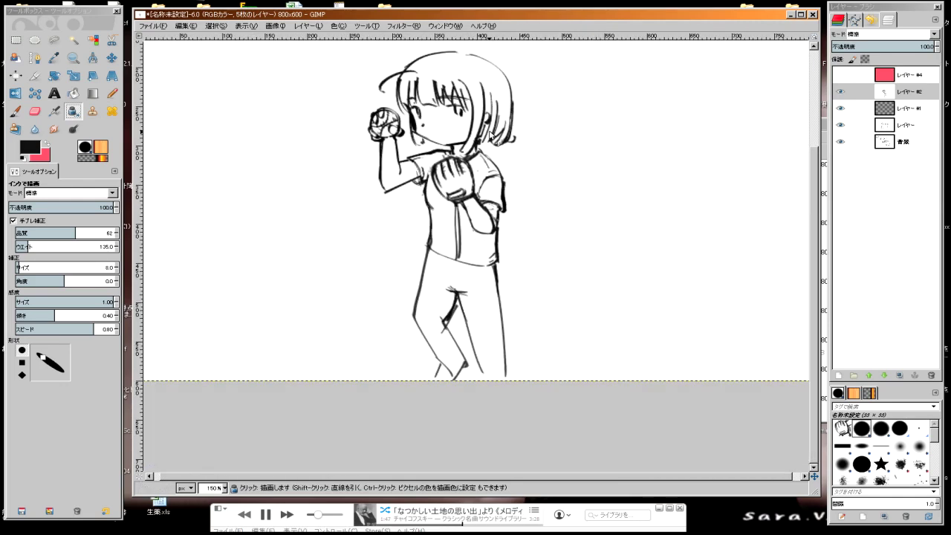
Step: Add two short ink marks at the girl's mouth beside her cheek
mouse_move(490, 135)
left_mouse_down()
mouse_move(409, 272)
mouse_move(414, 257)
left_mouse_up()
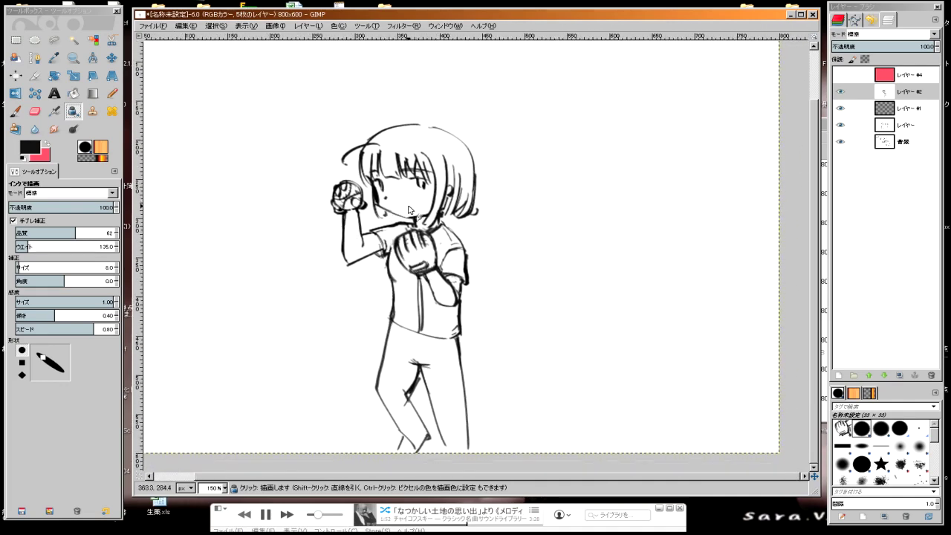
key("plus")
key("plus")
key("plus")
left_click_drag(367, 202, 376, 209)
left_click_drag(396, 218, 390, 225)
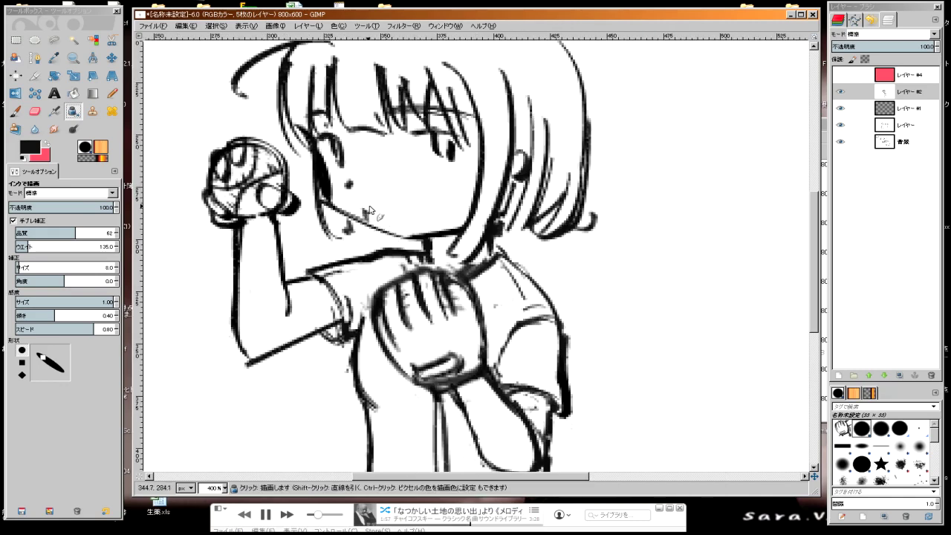
Step: Check the whole figure, zoom in on the face and hands, and pick black from an ink line
key("minus")
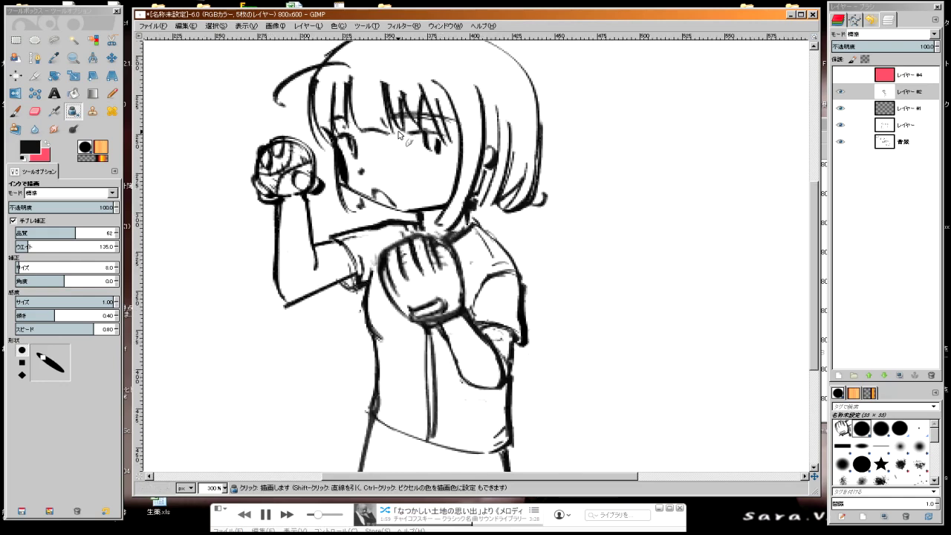
key("minus")
key("minus")
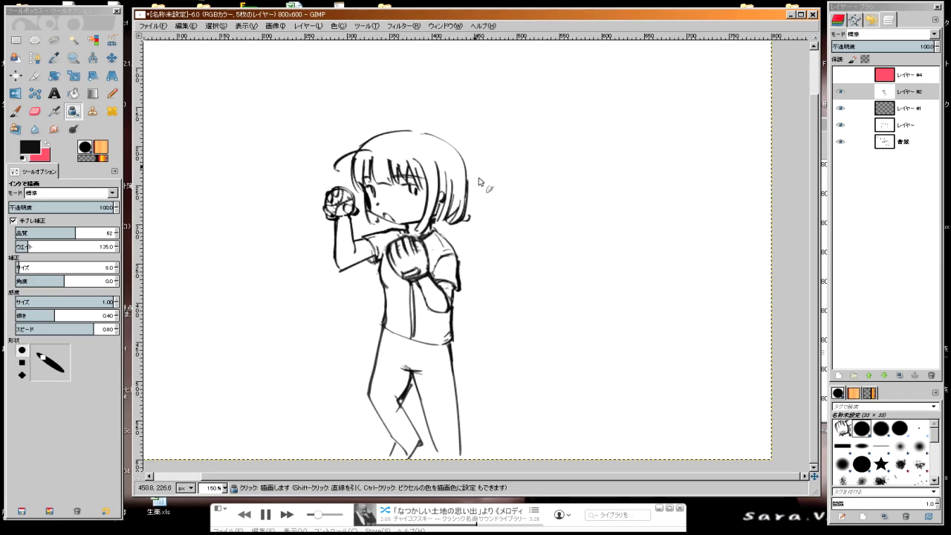
key("plus")
key("plus")
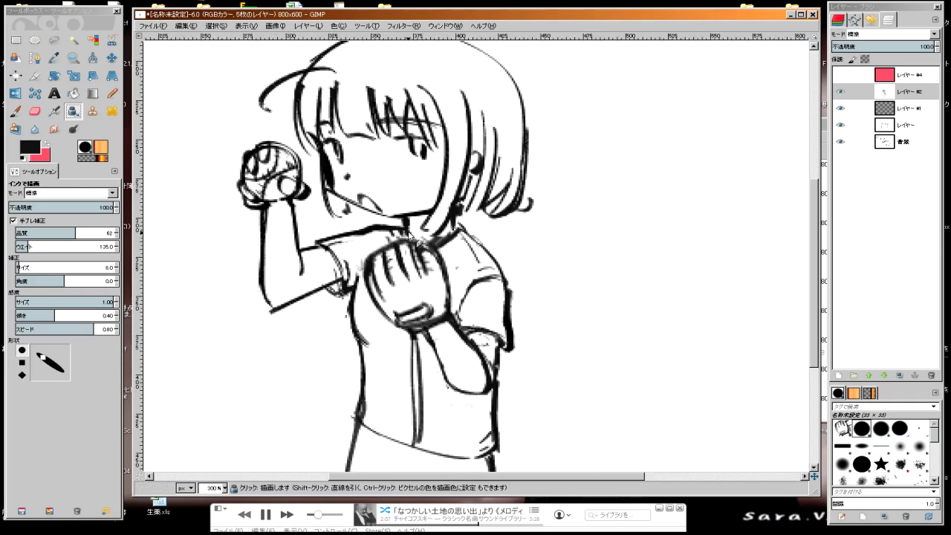
key("plus")
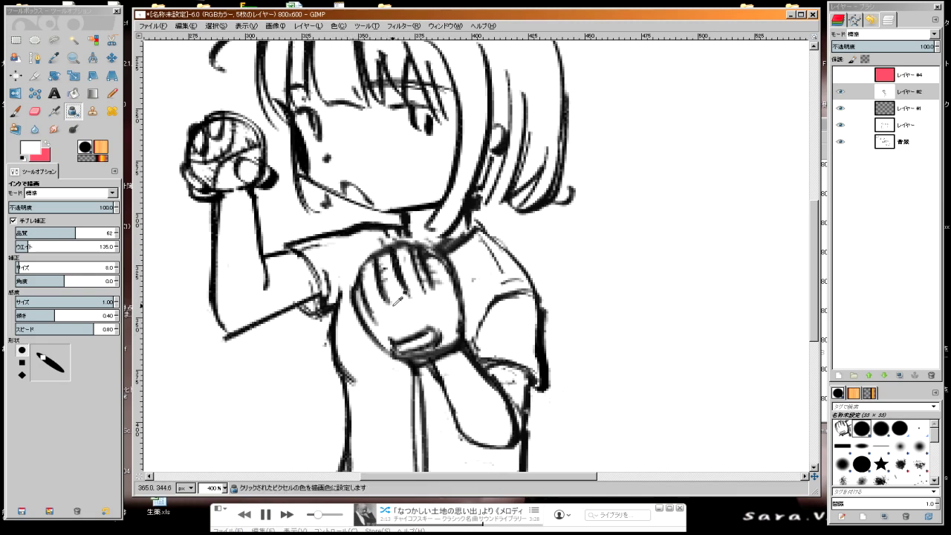
left_click(335, 311, "ctrl")
left_click(322, 331, "ctrl")
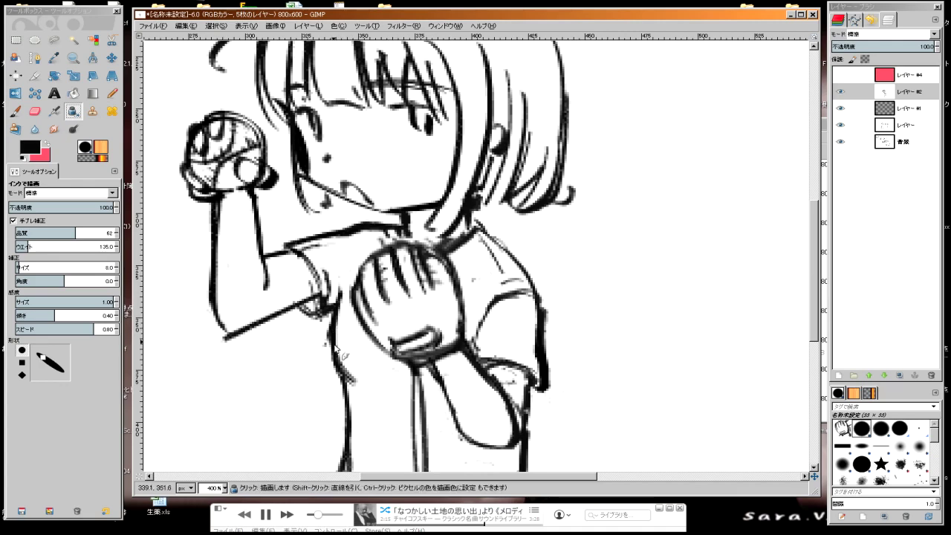
scroll(341, 201, "up", 3)
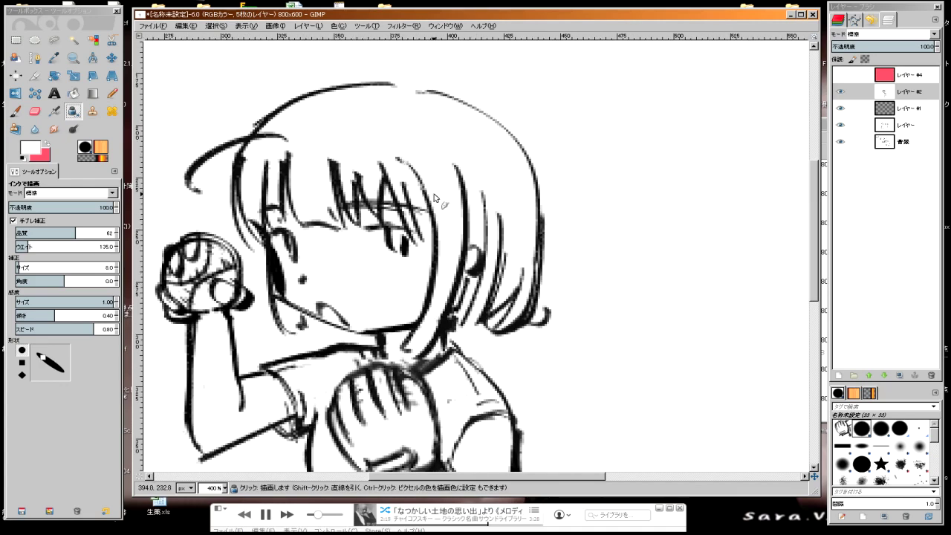
left_click(466, 191, "ctrl")
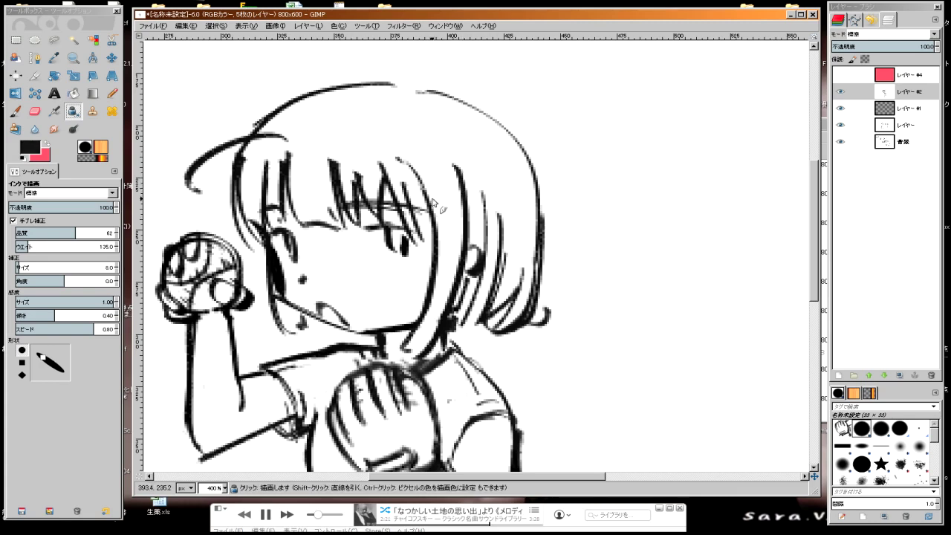
Step: Ink three extra vertical strands through the right side of the hair and select the Paintbrush
left_click_drag(484, 186, 486, 279)
left_click_drag(502, 205, 493, 299)
left_click_drag(522, 243, 496, 320)
left_click(489, 185, "ctrl")
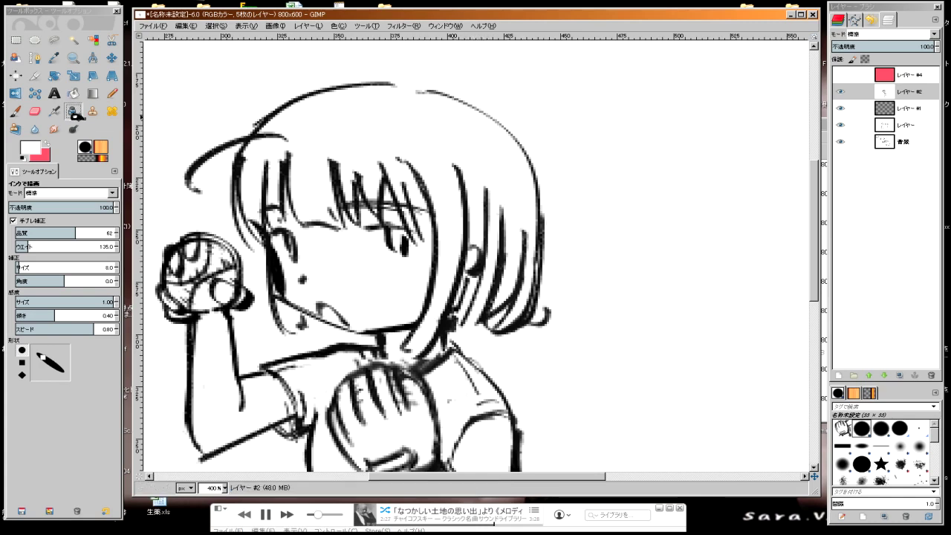
left_click(15, 111)
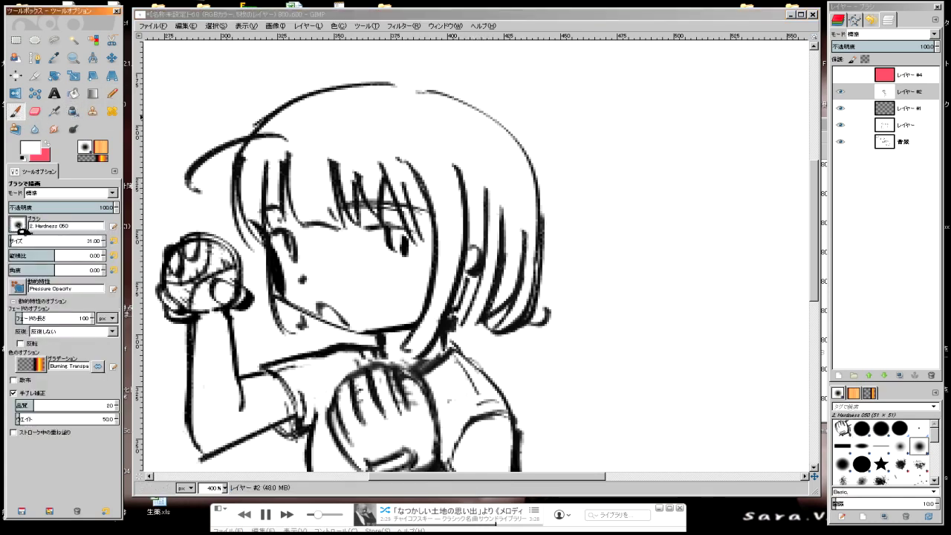
Step: Choose the Bristles 03 brush, reset colours to black and white, and shade the right hair grey
left_click(17, 224)
left_click(56, 291)
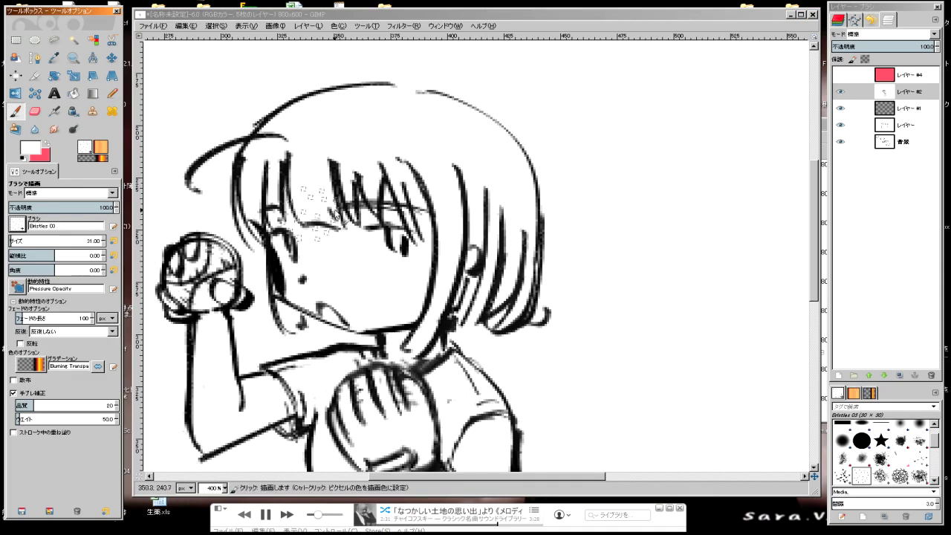
key("d")
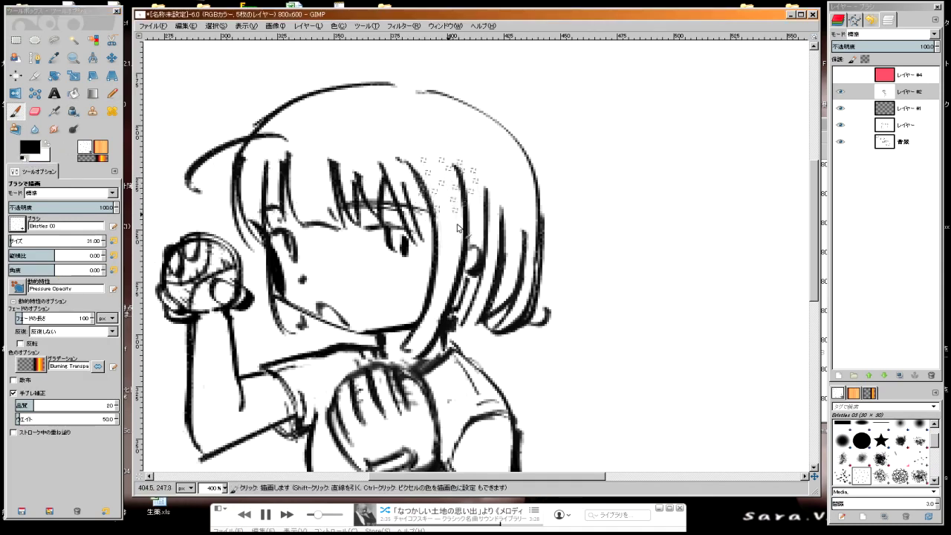
mouse_move(439, 152)
left_mouse_down()
mouse_move(454, 252)
mouse_move(472, 249)
mouse_move(475, 297)
left_mouse_up()
mouse_move(490, 156)
left_mouse_down()
mouse_move(520, 297)
mouse_move(513, 320)
left_mouse_up()
left_click_drag(438, 167, 458, 340)
left_click_drag(442, 167, 468, 338)
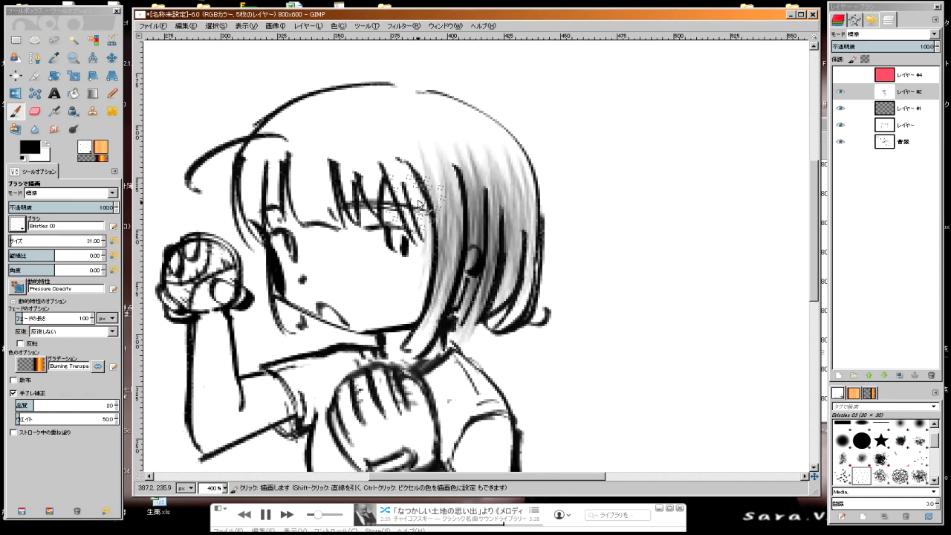
left_click_drag(405, 148, 427, 237)
Step: Shade the front-left, top and lower hair strands with grey bristle strokes
mouse_move(363, 137)
left_mouse_down()
mouse_move(349, 204)
mouse_move(323, 223)
left_mouse_up()
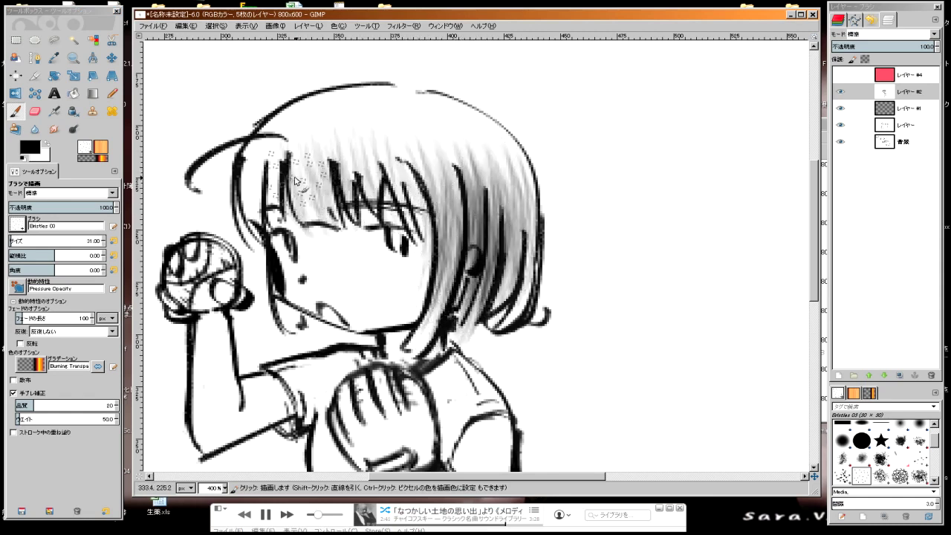
left_click_drag(312, 139, 290, 234)
left_click_drag(279, 141, 245, 238)
left_click_drag(342, 130, 319, 226)
left_click_drag(327, 145, 297, 223)
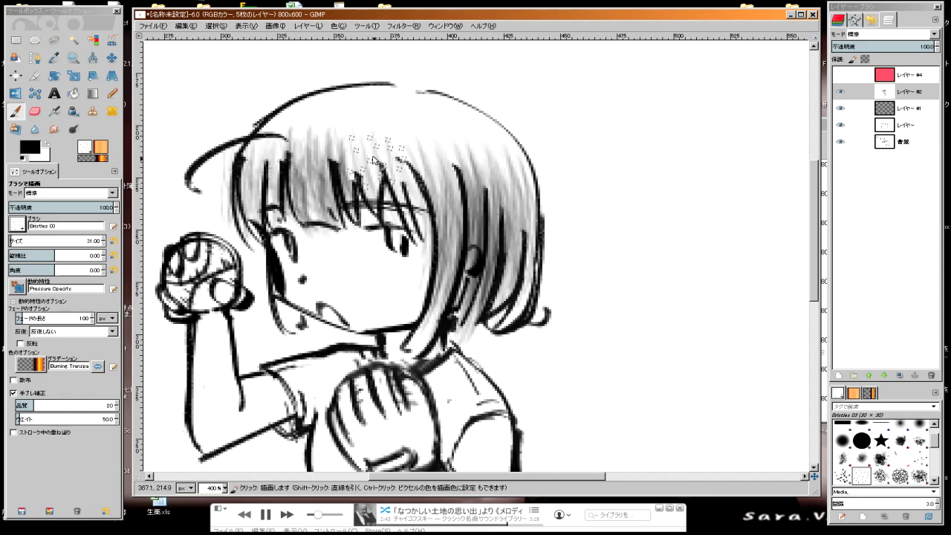
left_click_drag(371, 138, 393, 230)
left_click_drag(423, 145, 453, 243)
left_click_drag(490, 156, 513, 253)
left_click_drag(468, 141, 520, 342)
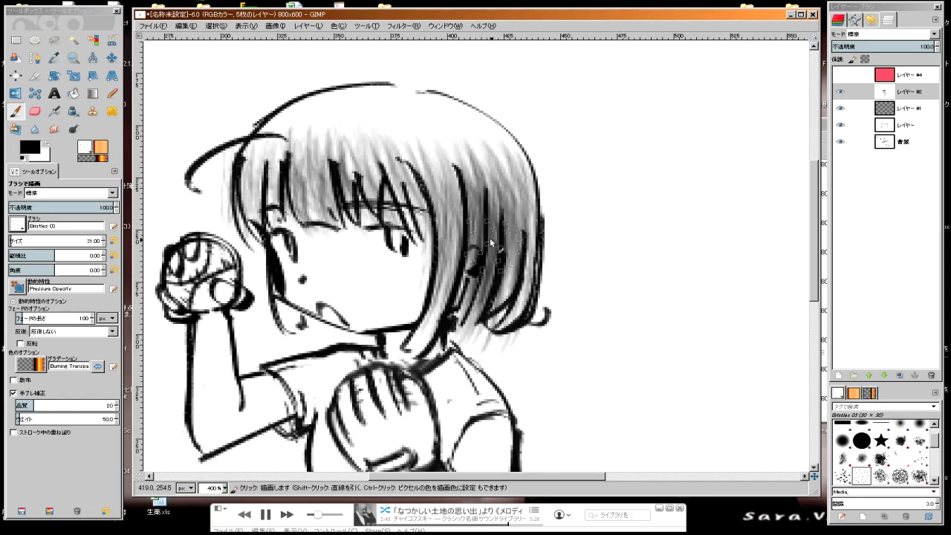
left_click_drag(482, 208, 420, 356)
Step: Undo the trial grey hair shading with three Ctrl+Z presses
key("ctrl+z")
key("ctrl+z")
key("ctrl+z")
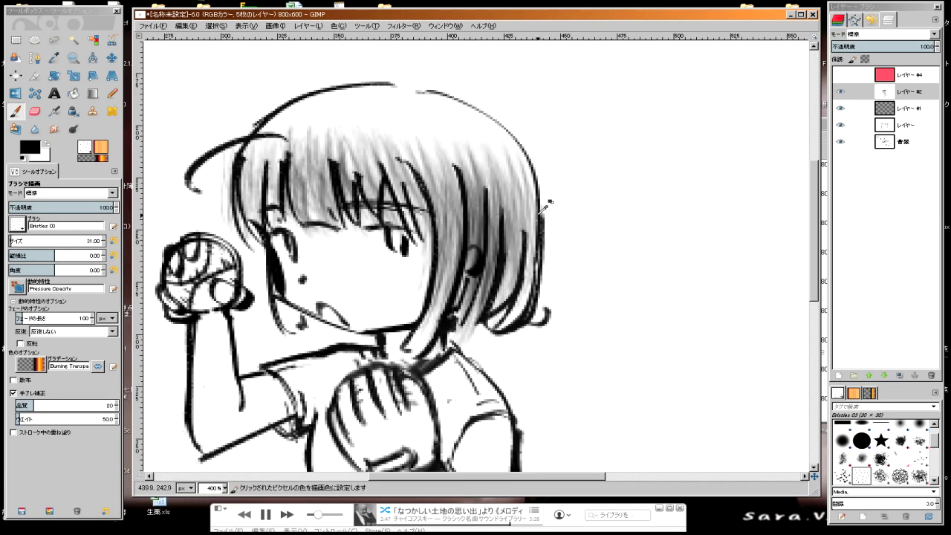
key("ctrl+z")
key("ctrl+z")
key("ctrl+z")
key("ctrl+z")
key("ctrl+z")
key("ctrl+z")
key("ctrl+z")
key("ctrl+z")
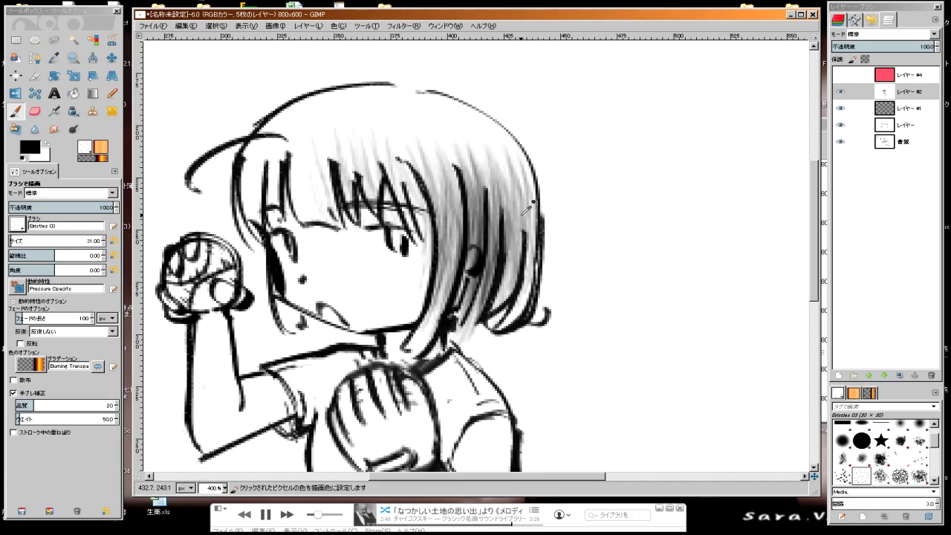
key("ctrl+z")
key("ctrl+z")
key("ctrl+z")
key("ctrl+z")
key("ctrl+z")
key("ctrl+z")
key("ctrl+z")
key("ctrl+z")
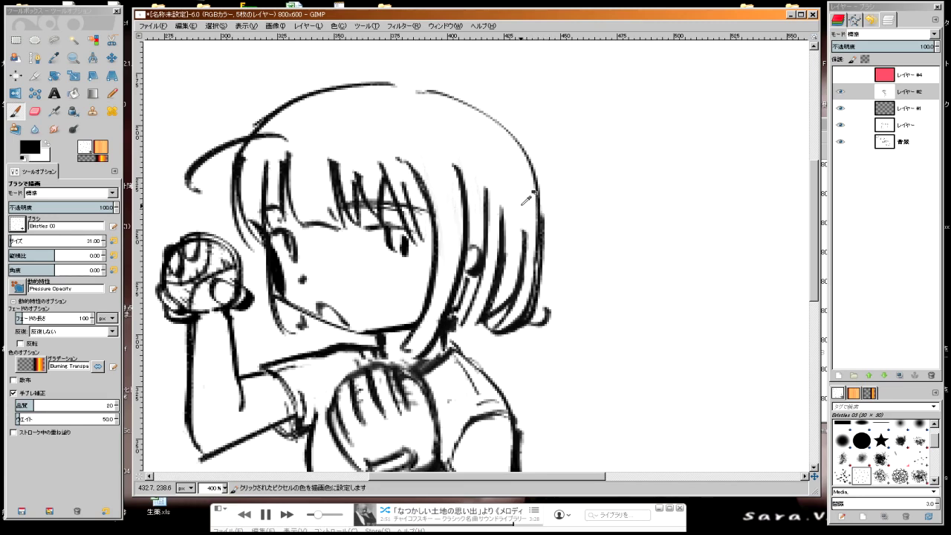
scroll(512, 197, "down", 2)
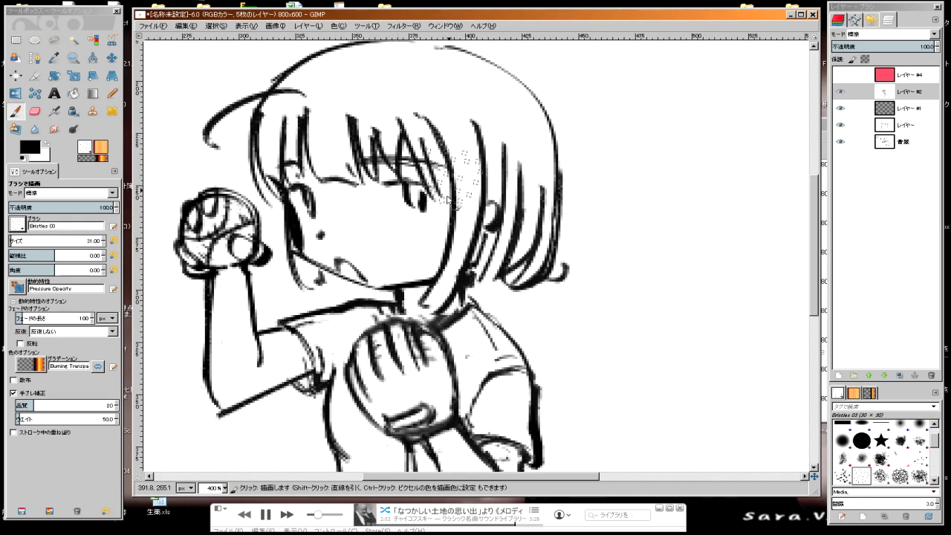
scroll(491, 185, "left", 1)
scroll(475, 178, "down", 1)
scroll(470, 175, "down", 2)
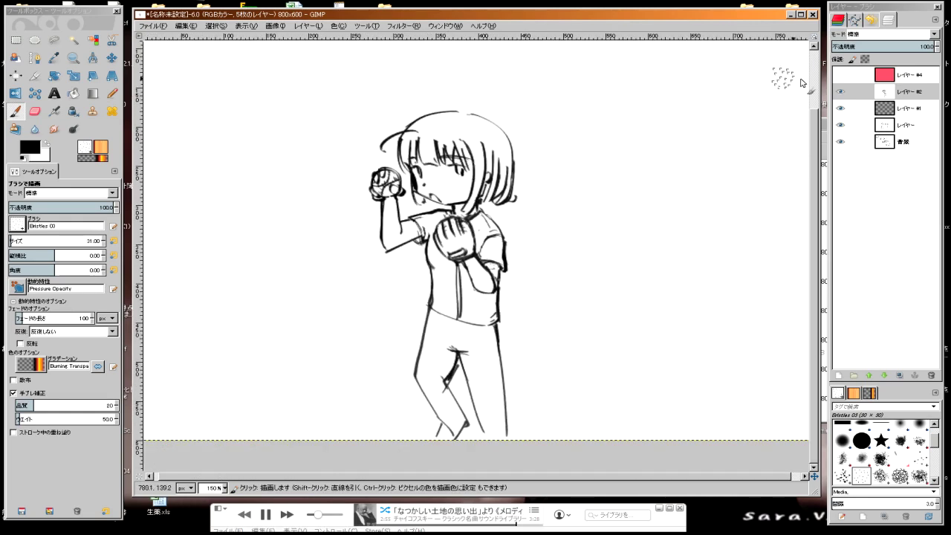
Step: Move the sketch layer to the top of the stack and set its mode to Multiply
left_click(841, 91)
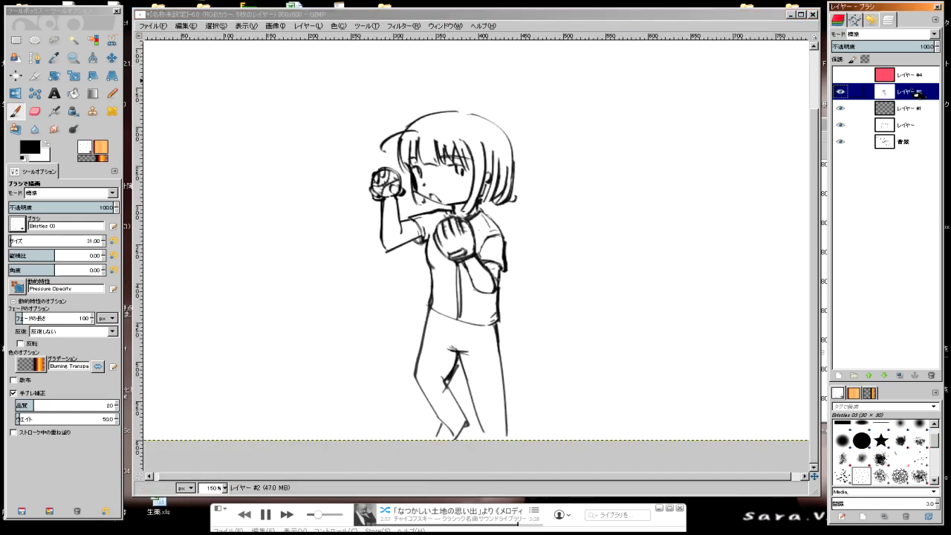
left_click_drag(919, 97, 905, 77)
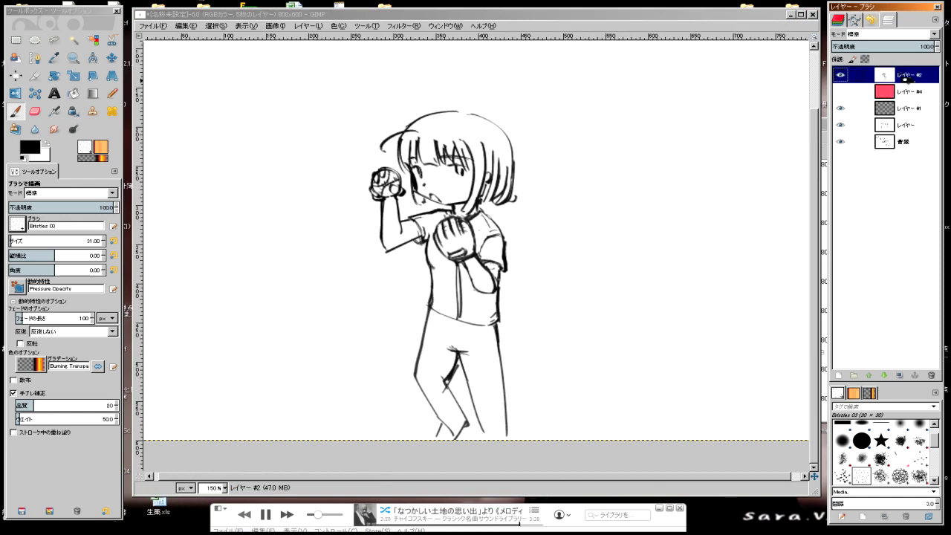
left_click(901, 33)
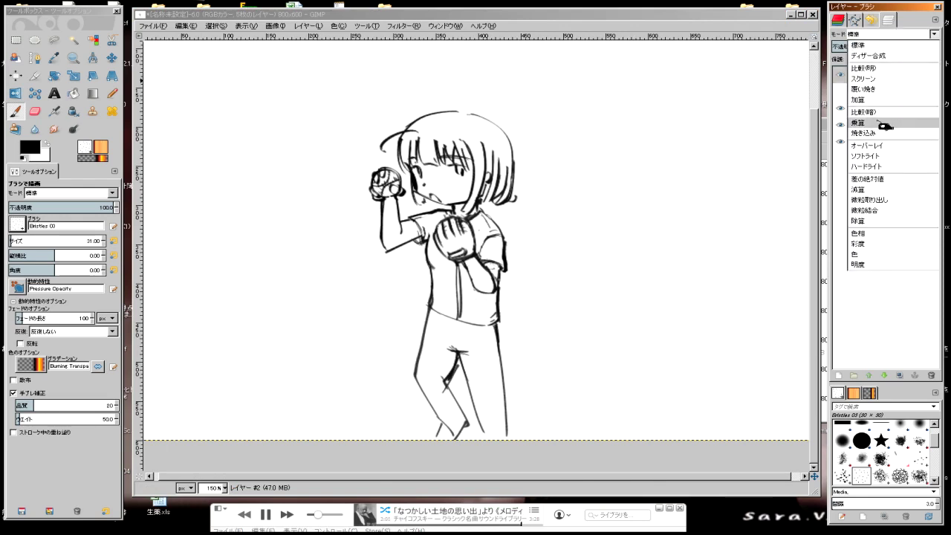
left_click(880, 124)
Step: Toggle the red fill Layer #4's visibility and reorder Layer #1 above it
left_click(840, 92)
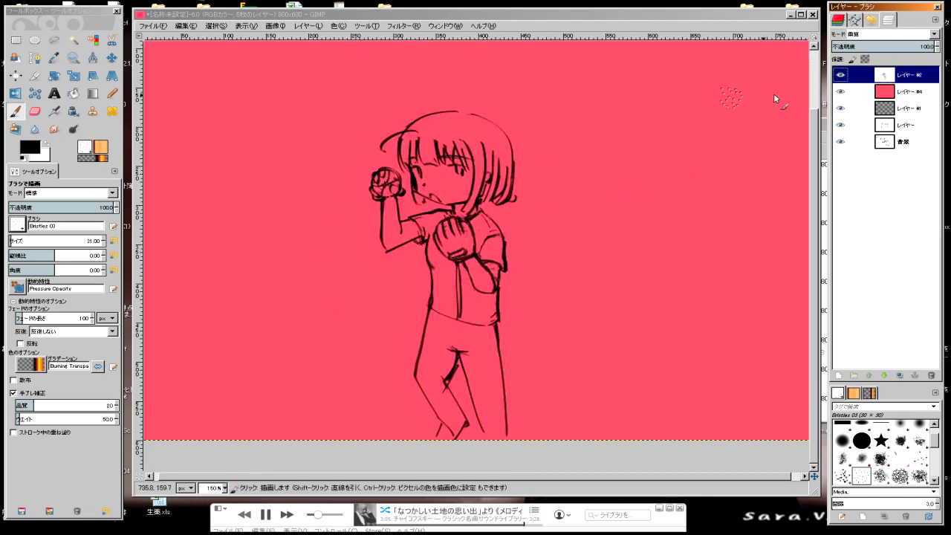
left_click(840, 92)
left_click(841, 91)
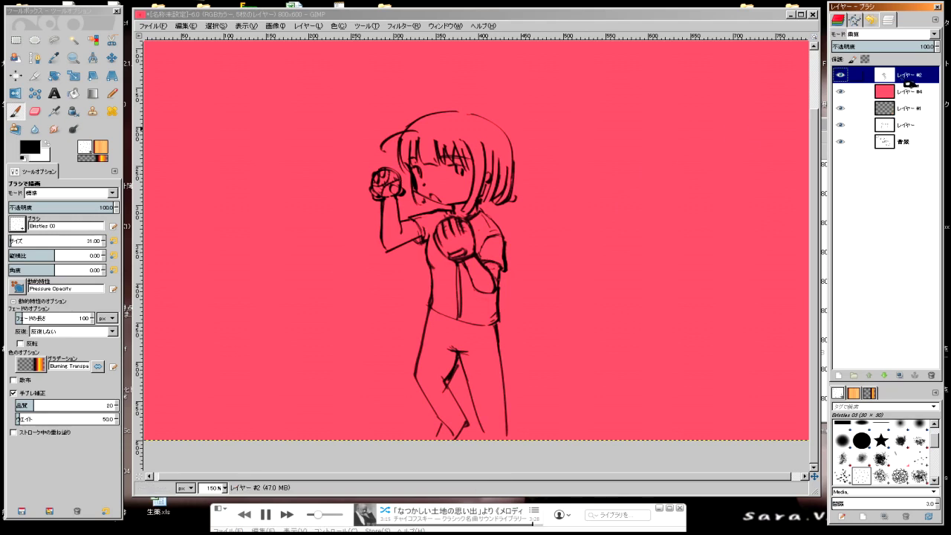
left_click_drag(908, 84, 901, 103)
left_click_drag(843, 102, 847, 99)
left_click_drag(843, 98, 844, 100)
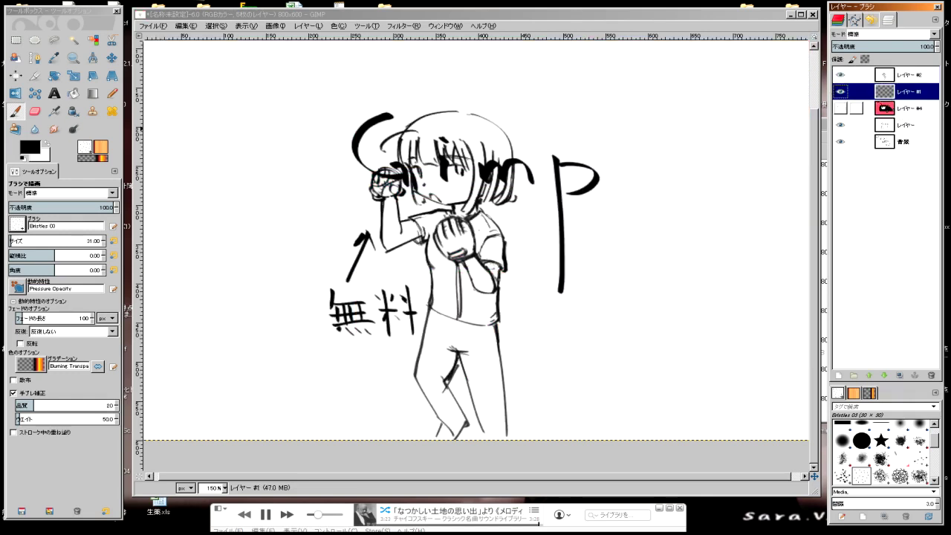
Step: Switch to the Ink tool and set the foreground colour to yellow ffd800
left_click(73, 111)
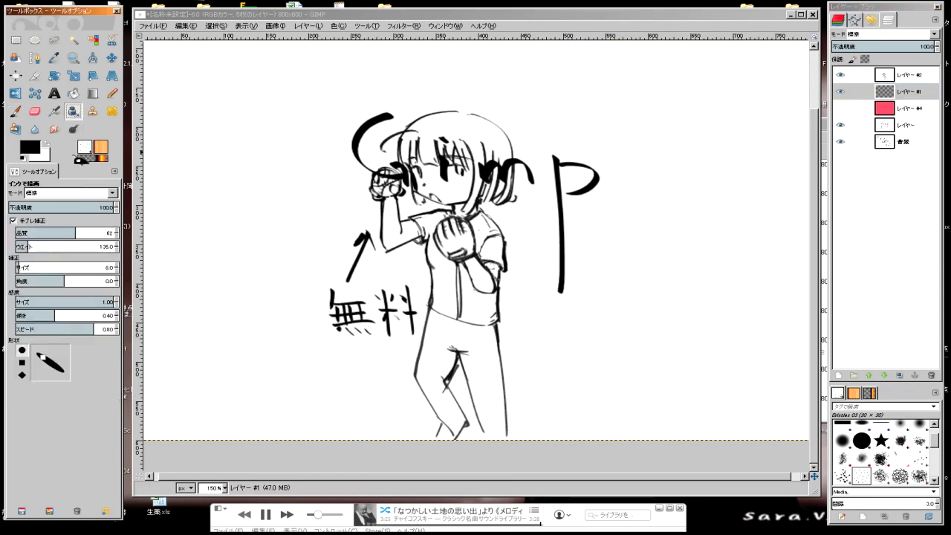
left_click(31, 152)
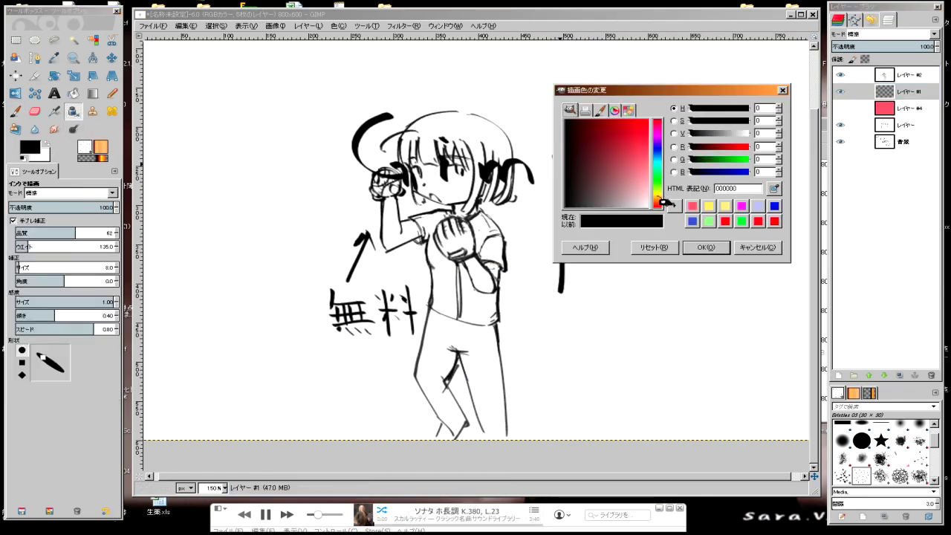
left_click(709, 206)
left_click(707, 248)
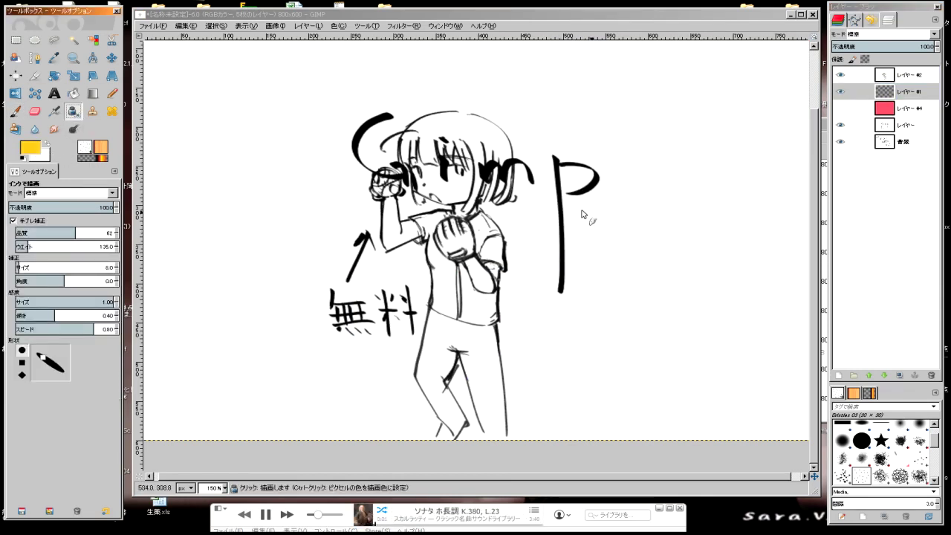
Step: Hide Layer #1, show the red layer, and add a new White-filled layer
left_click(840, 93)
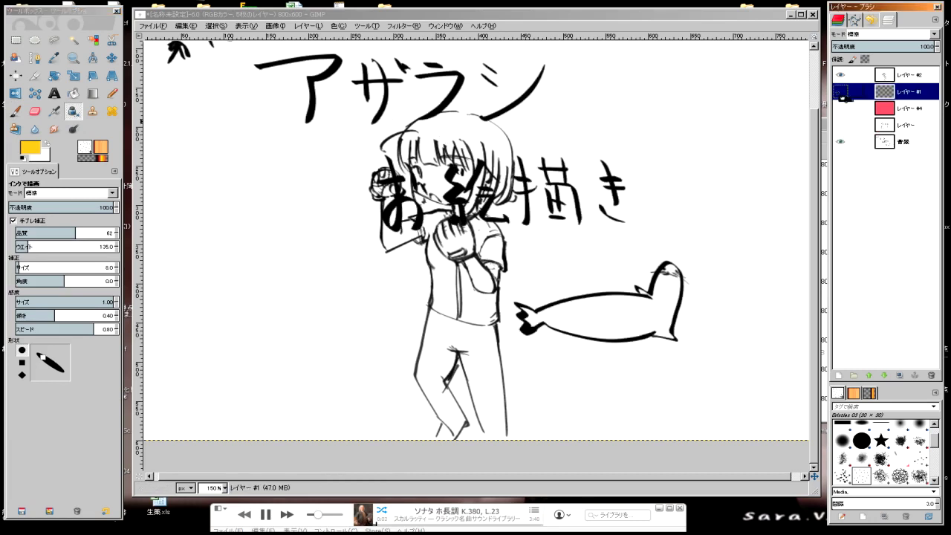
left_click(841, 108)
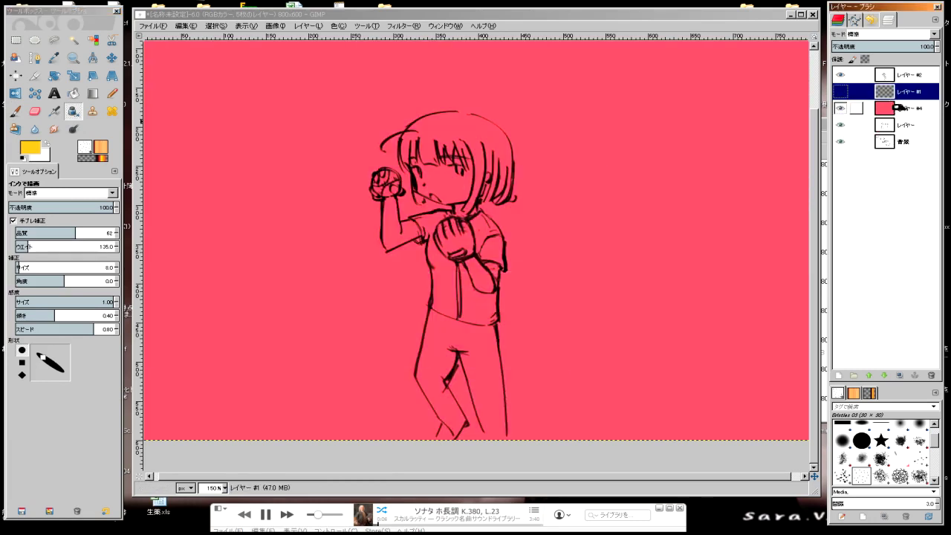
left_click(838, 376)
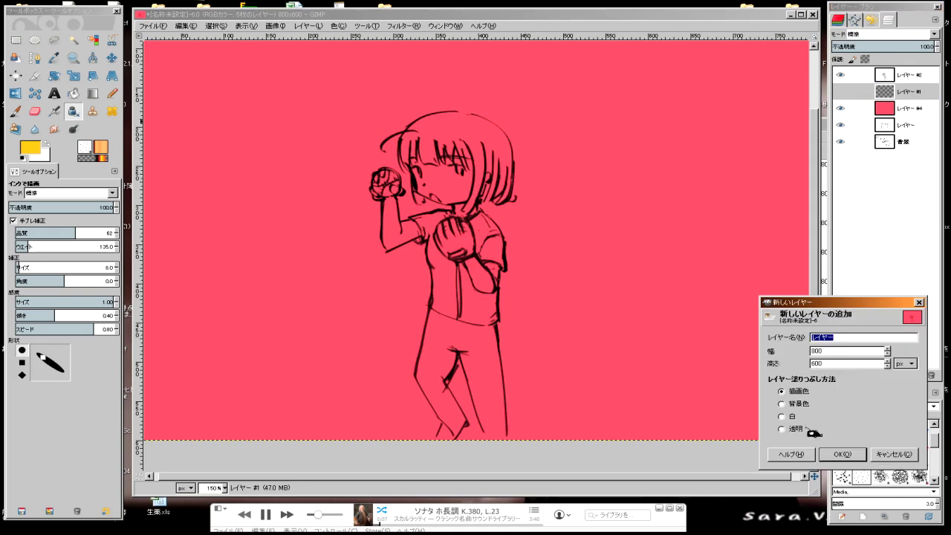
left_click(783, 416)
left_click(833, 454)
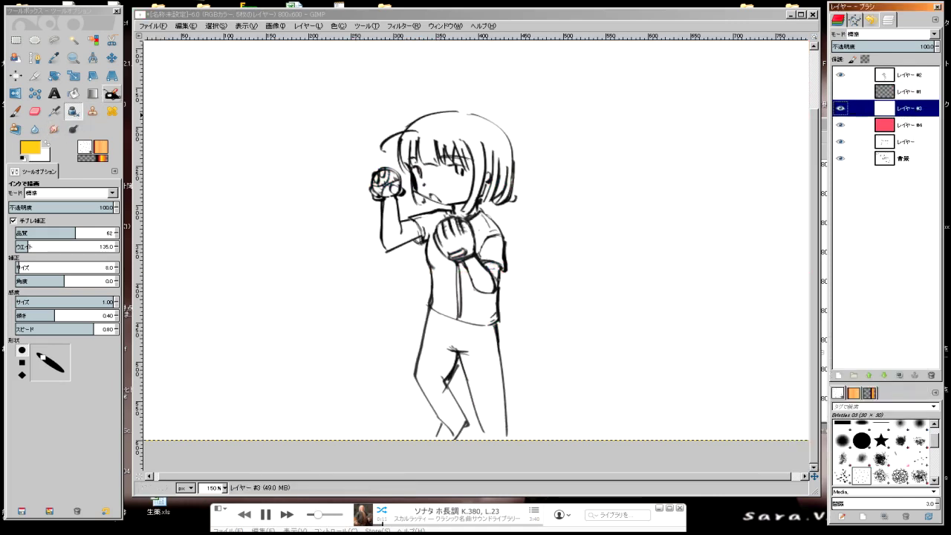
Step: Pick a round hard paintbrush, test yellow paint on the torso, and undo it
left_click(15, 112)
left_click(17, 222)
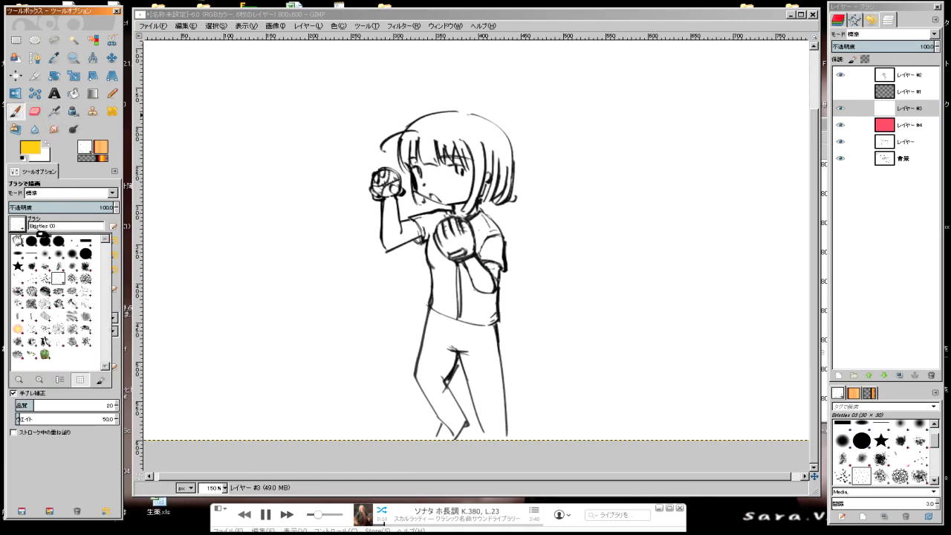
left_click(45, 242)
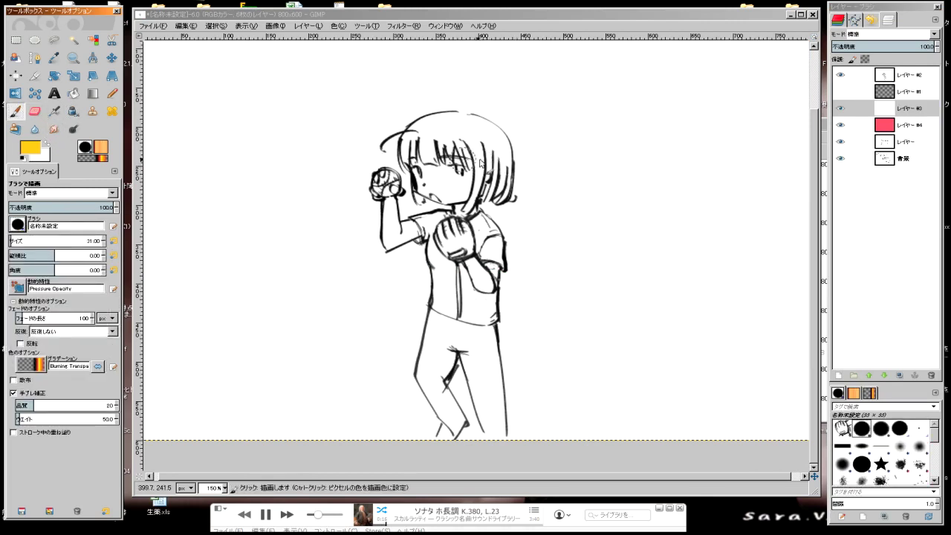
mouse_move(511, 192)
left_mouse_down()
mouse_move(508, 294)
mouse_move(572, 291)
left_mouse_up()
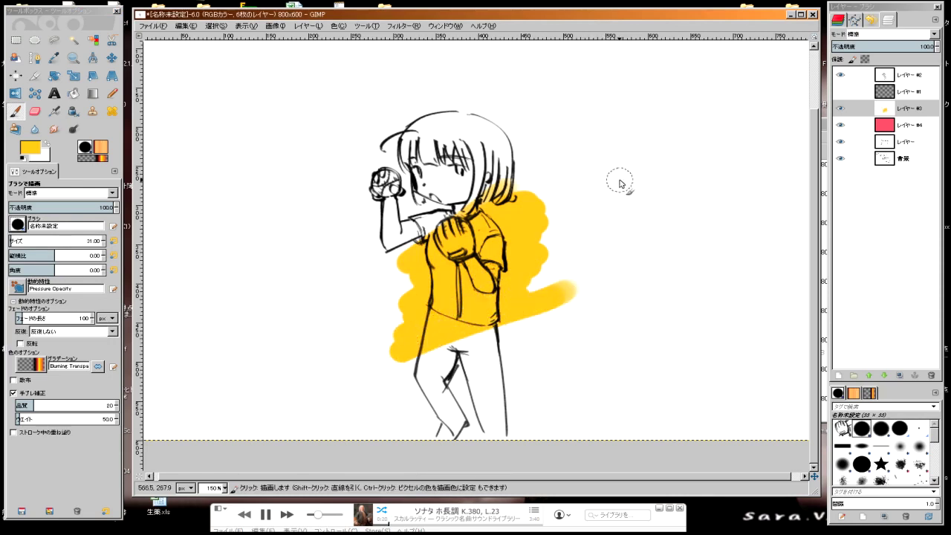
left_click(920, 110)
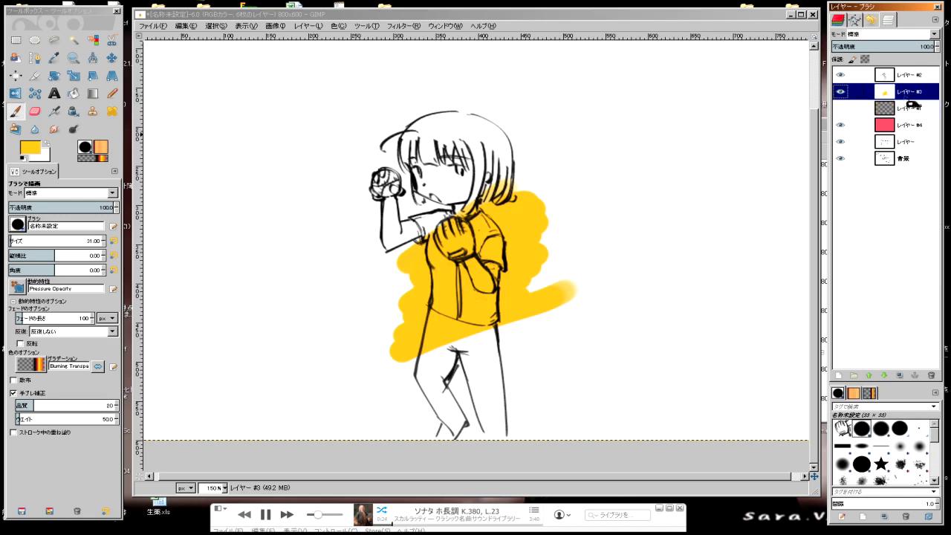
key("ctrl+z")
Step: Paint yellow over the girl's shirt and torso on visible transparent Layer #1
left_click(910, 92)
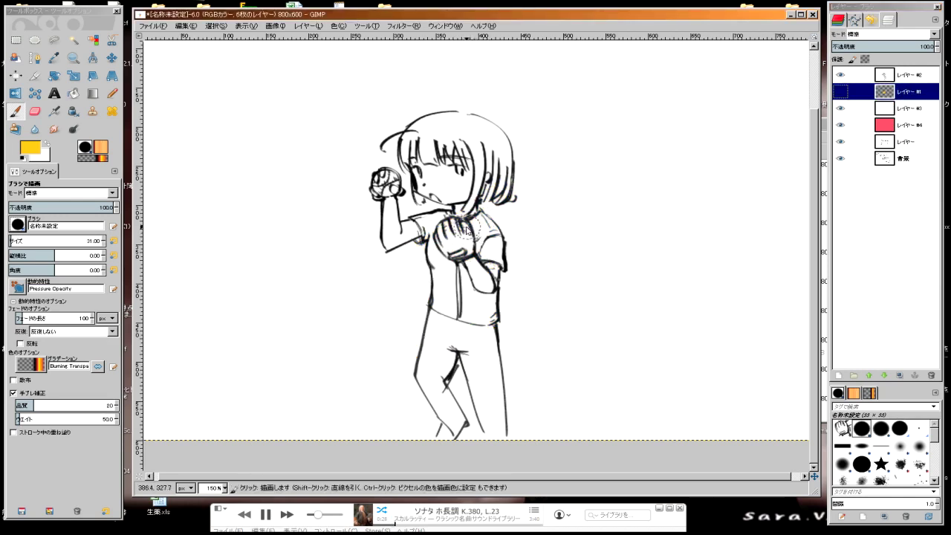
left_click(841, 92)
left_click_drag(416, 245, 506, 223)
left_click_drag(412, 275, 457, 278)
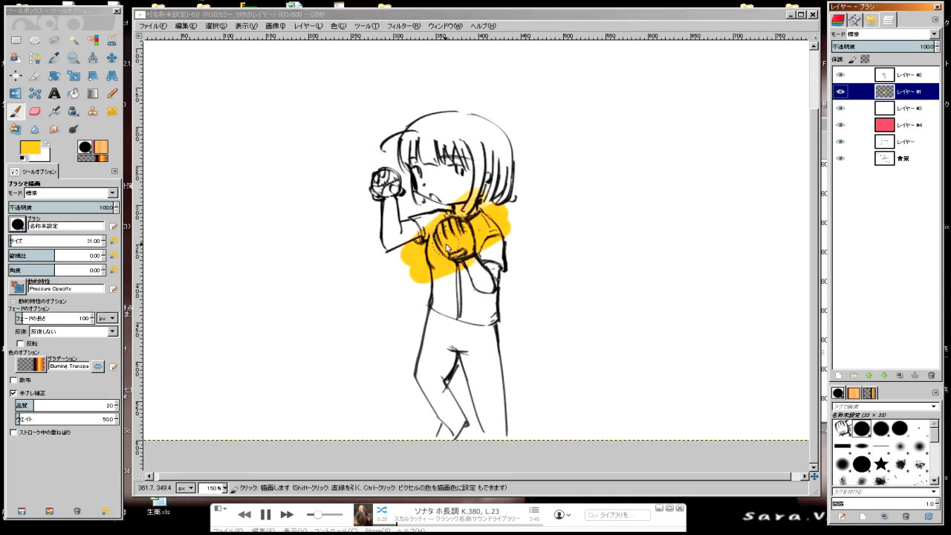
left_click_drag(446, 222, 517, 245)
mouse_move(423, 297)
left_mouse_down()
mouse_move(491, 276)
mouse_move(427, 338)
left_mouse_up()
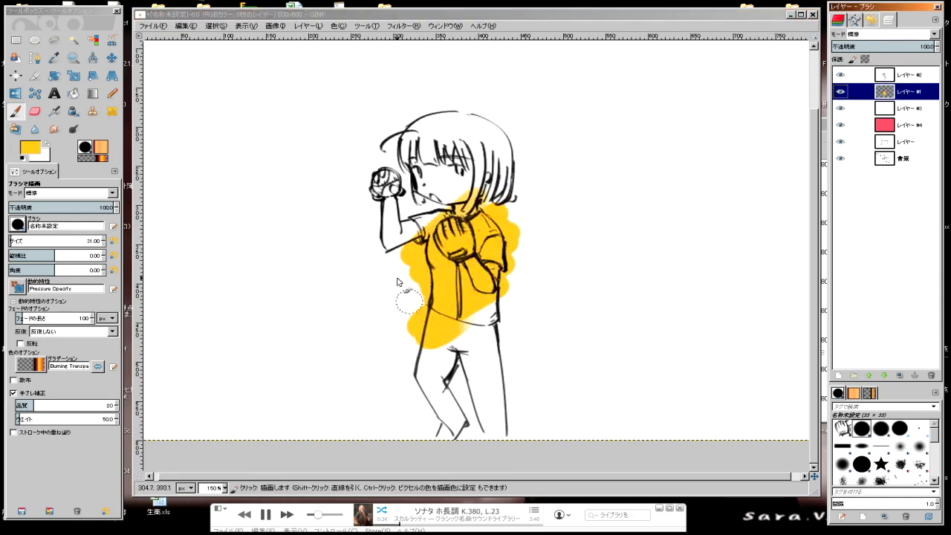
Step: Switch sketch Layer #2 to Normal and back to Multiply, then reset colours to default
left_click(912, 75)
left_click(888, 34)
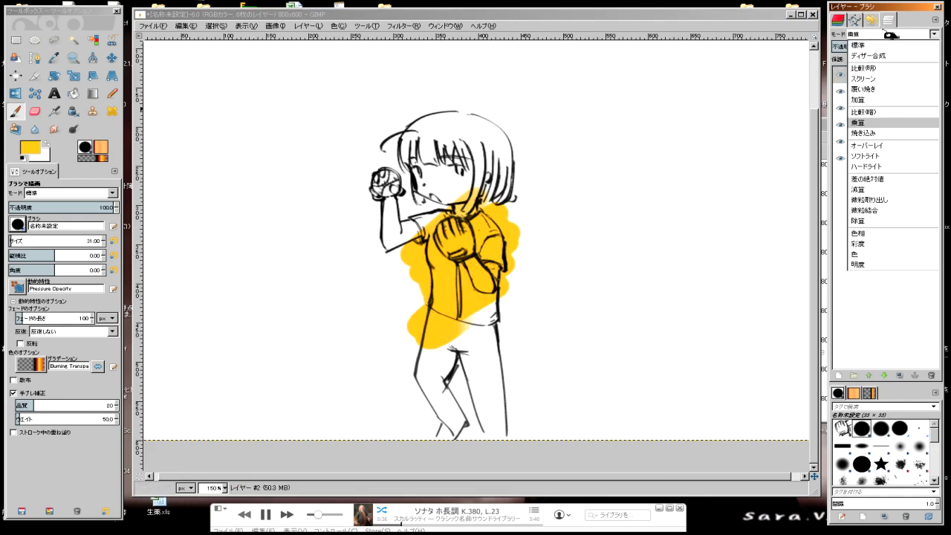
left_click(884, 46)
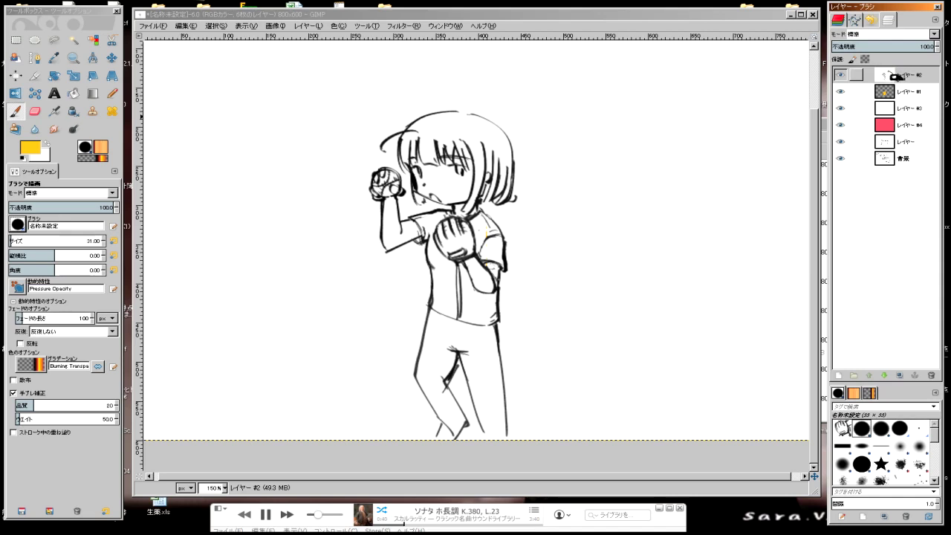
left_click(898, 35)
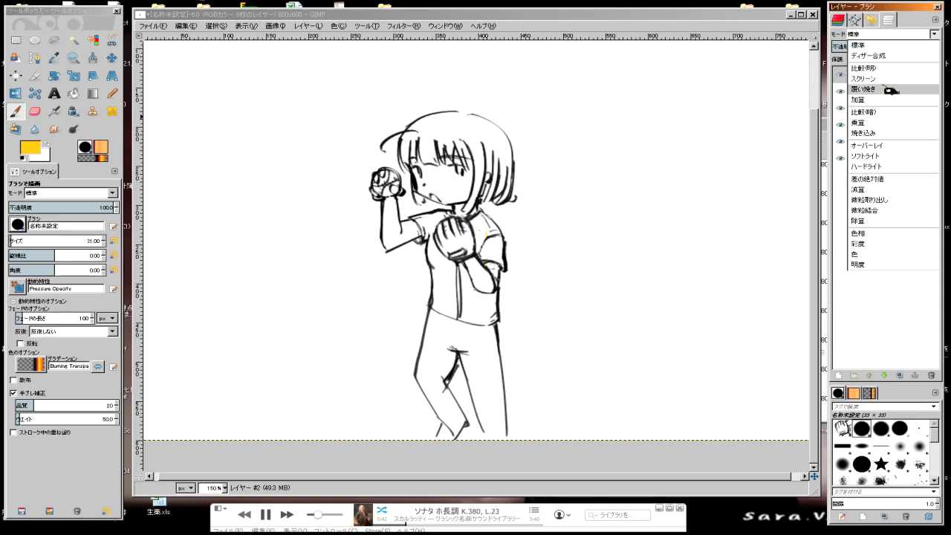
left_click(882, 122)
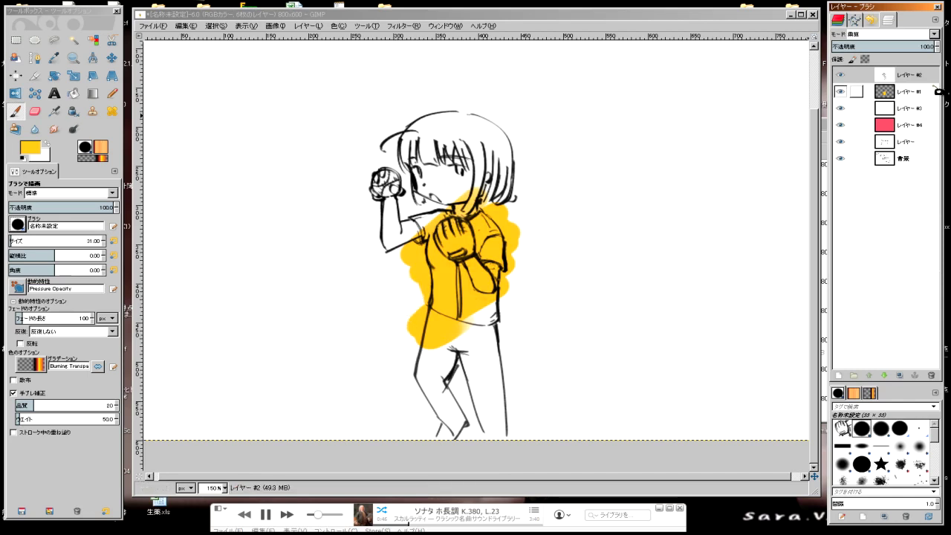
left_click(902, 95)
left_click(106, 511)
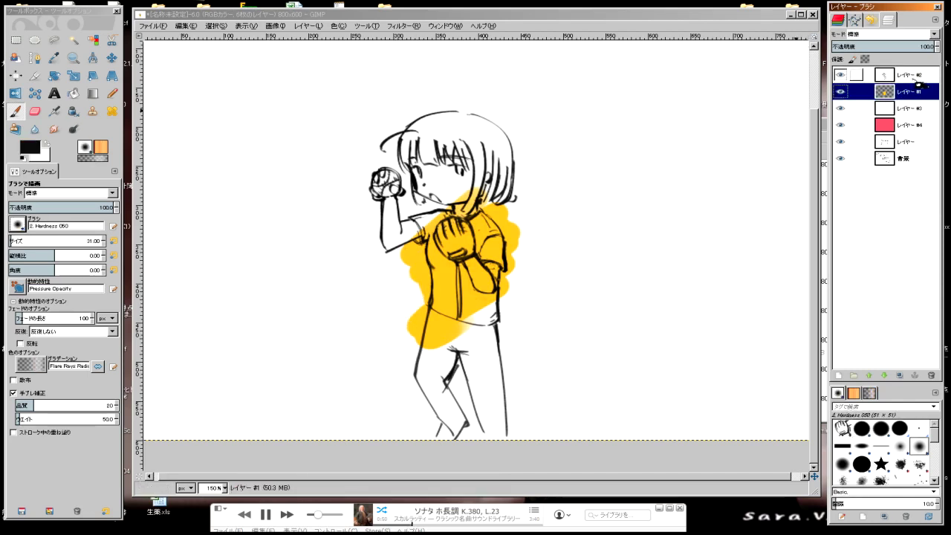
Step: Merge the sketch down into the yellow layer, undo the merge, and pick yellow again
right_click(914, 79)
left_click(882, 156)
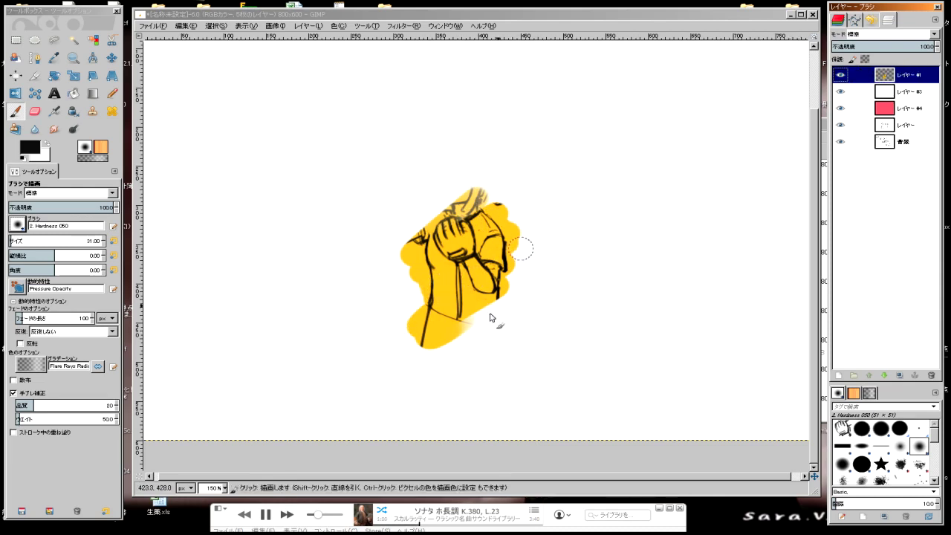
key("ctrl+z")
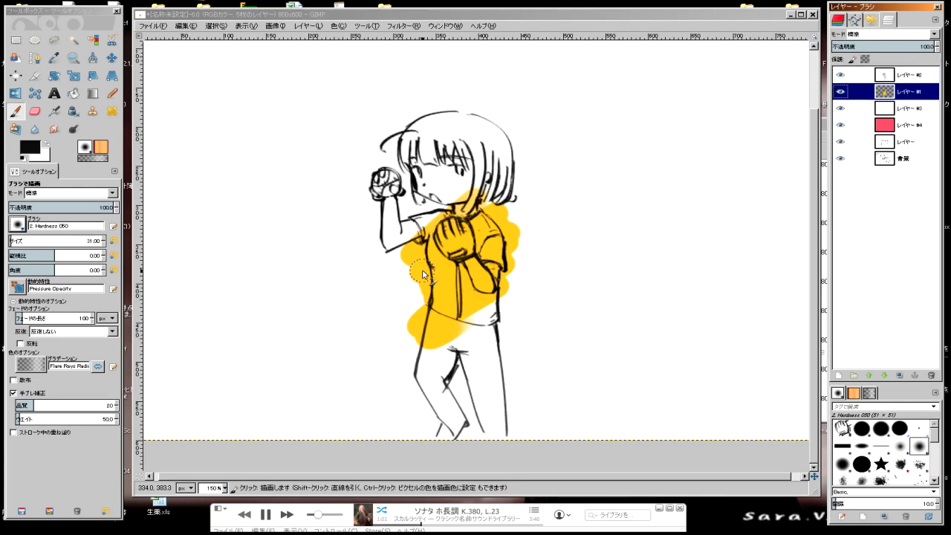
left_click(423, 274, "ctrl")
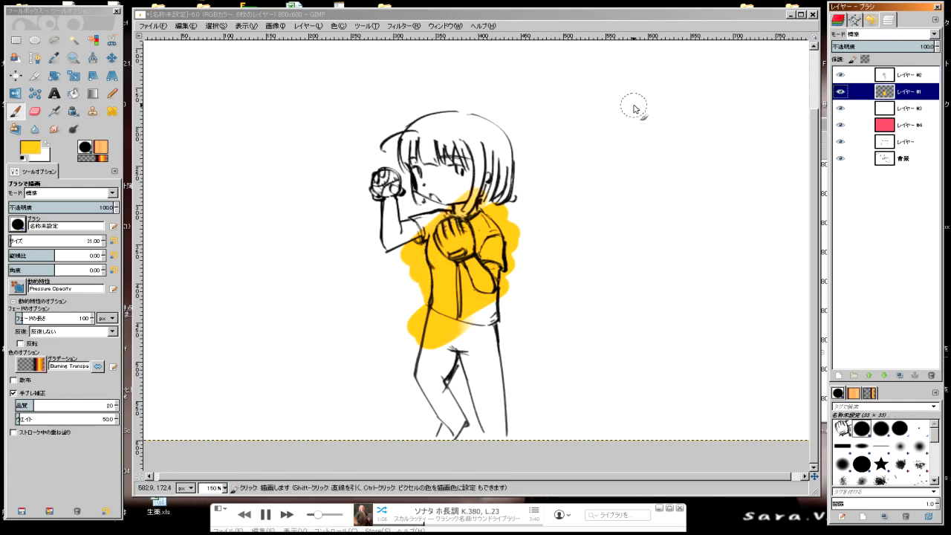
left_click(34, 110)
Step: Zoom into the torso and erase stray yellow paint near the arm
key("plus")
key("plus")
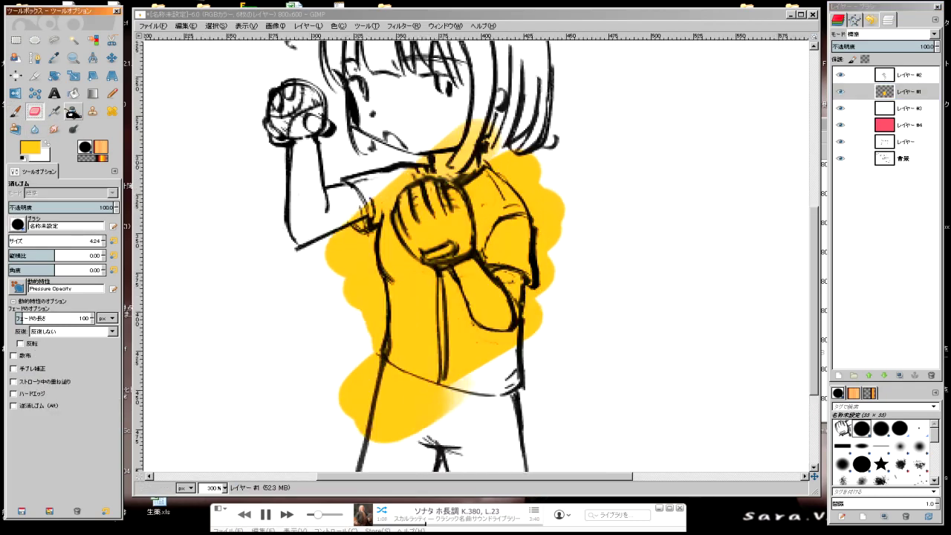
key("plus")
mouse_move(288, 231)
left_mouse_down()
mouse_move(340, 242)
mouse_move(347, 346)
mouse_move(350, 293)
mouse_move(327, 251)
mouse_move(283, 262)
mouse_move(276, 248)
mouse_move(314, 334)
mouse_move(344, 280)
left_mouse_up()
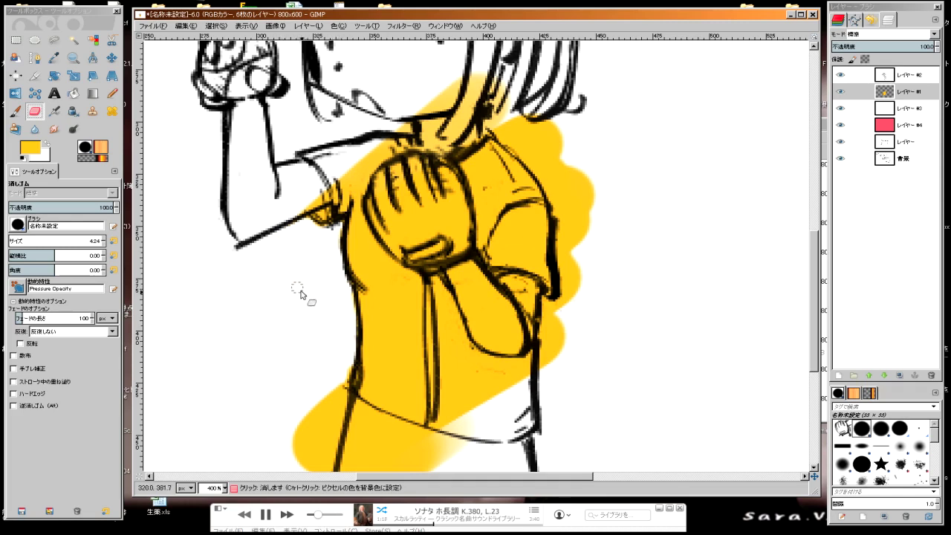
Step: Delete yellow paint Layer #1 from the Layers dock
scroll(321, 216, "down", 1)
scroll(321, 216, "down", 1)
scroll(321, 216, "down", 1)
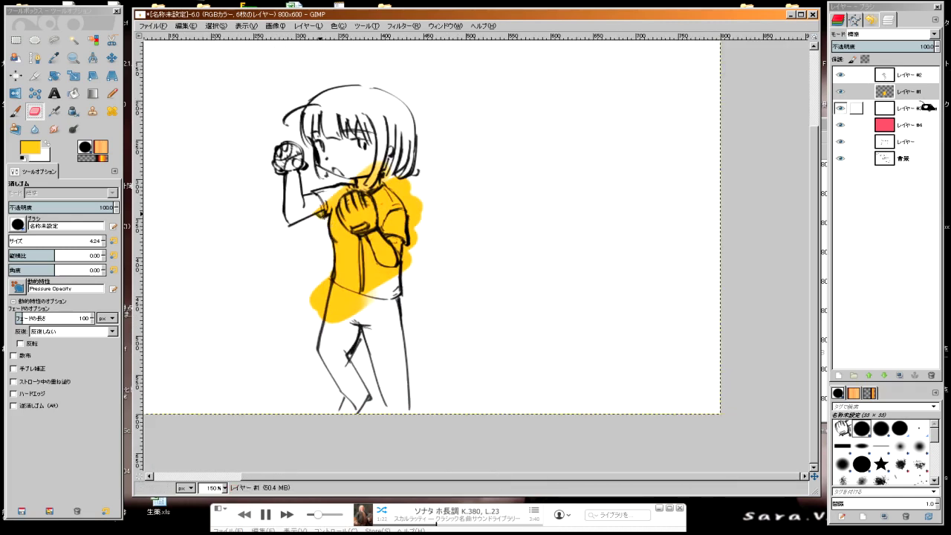
left_click(925, 266)
left_click(931, 375)
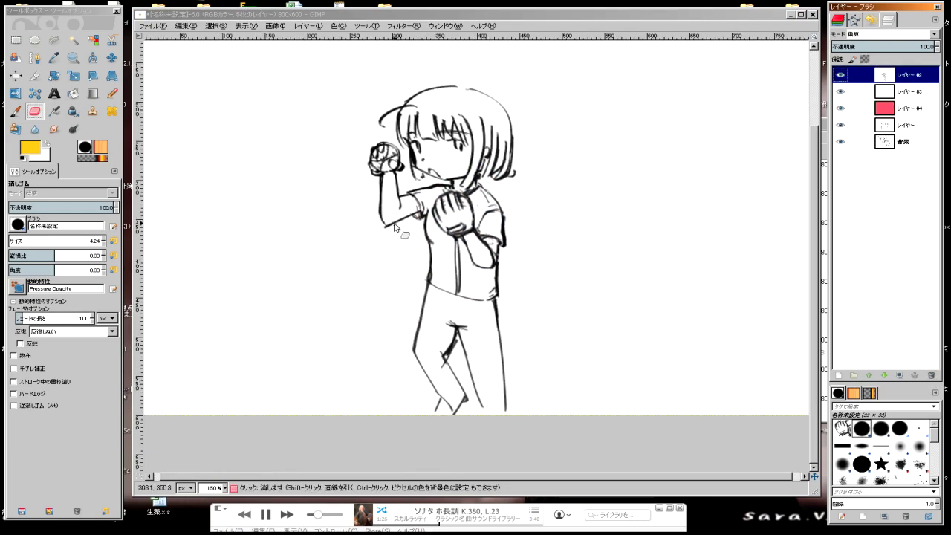
Step: Run Color to Alpha on the line sketch layer and reveal the red layer behind it
scroll(348, 256, "up", 1)
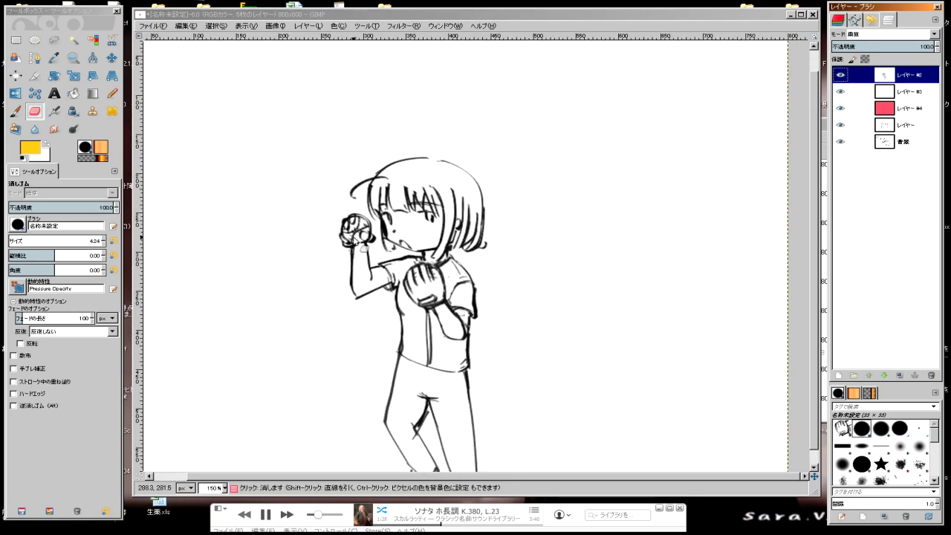
left_click(343, 32)
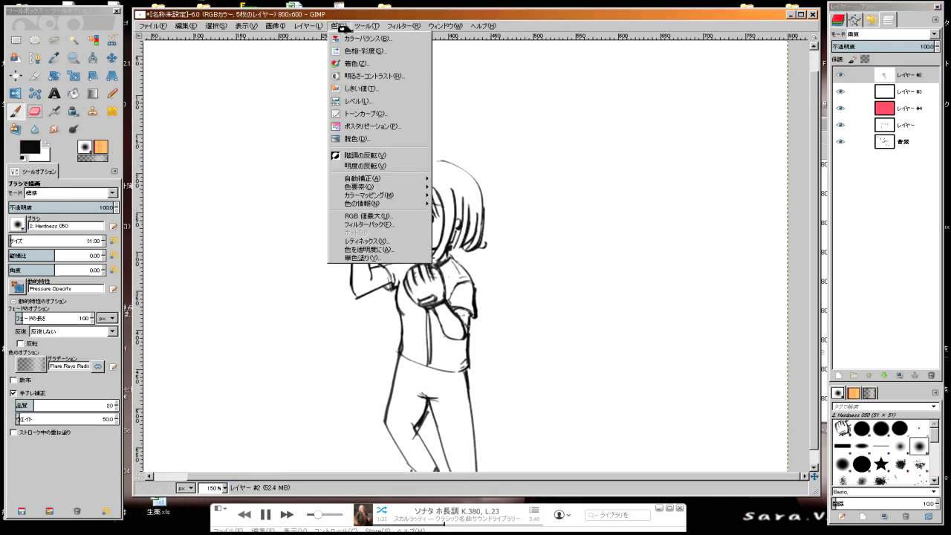
left_click(372, 251)
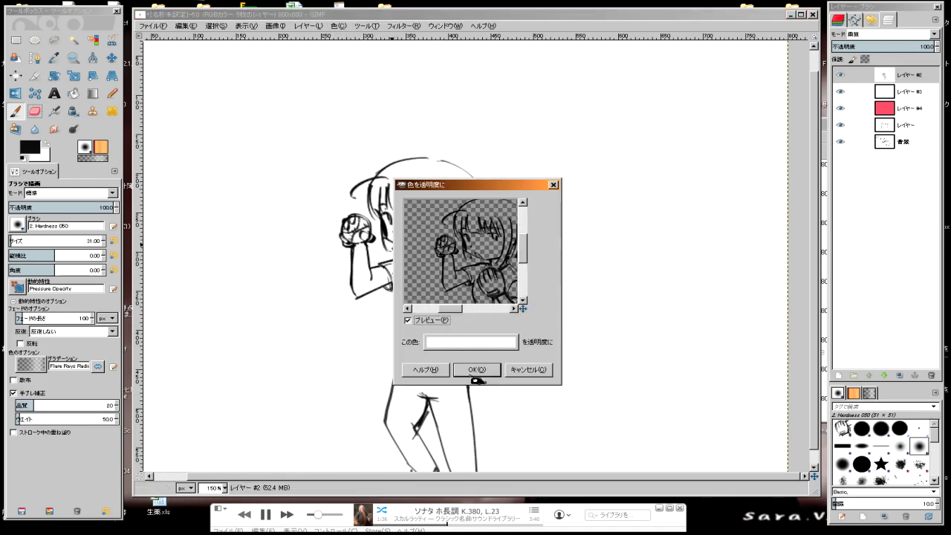
left_click(469, 369)
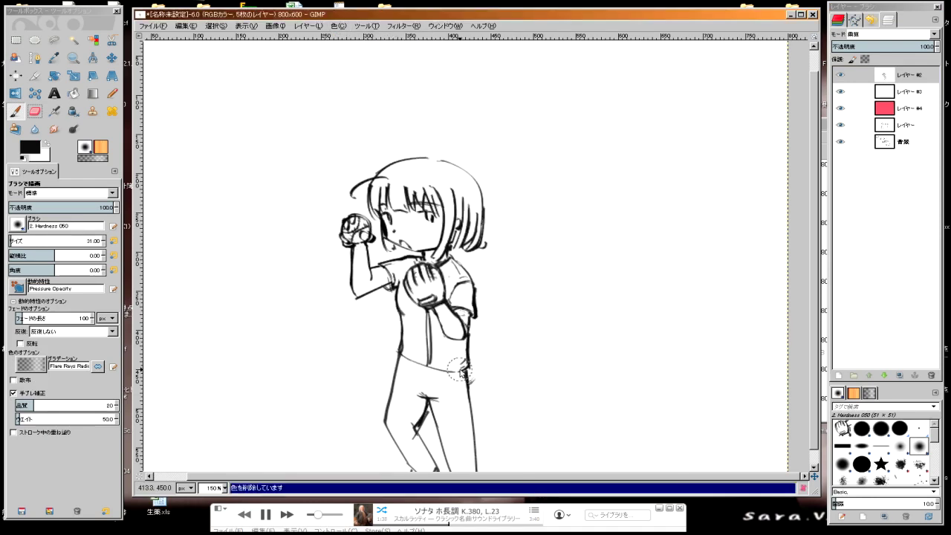
left_click(841, 108)
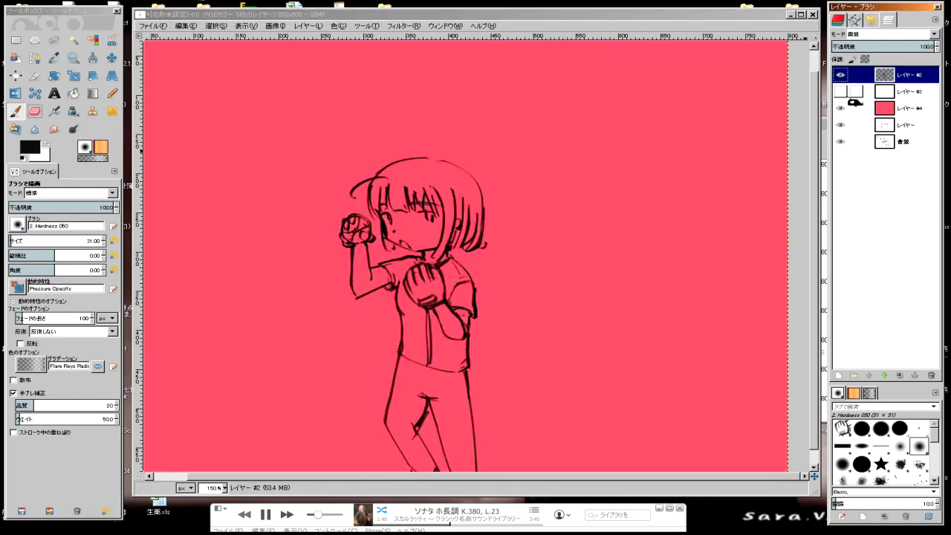
Step: Show white layer レイヤー #3 over the red fill, select it, and start a new layer
left_click(905, 107)
left_click(900, 80)
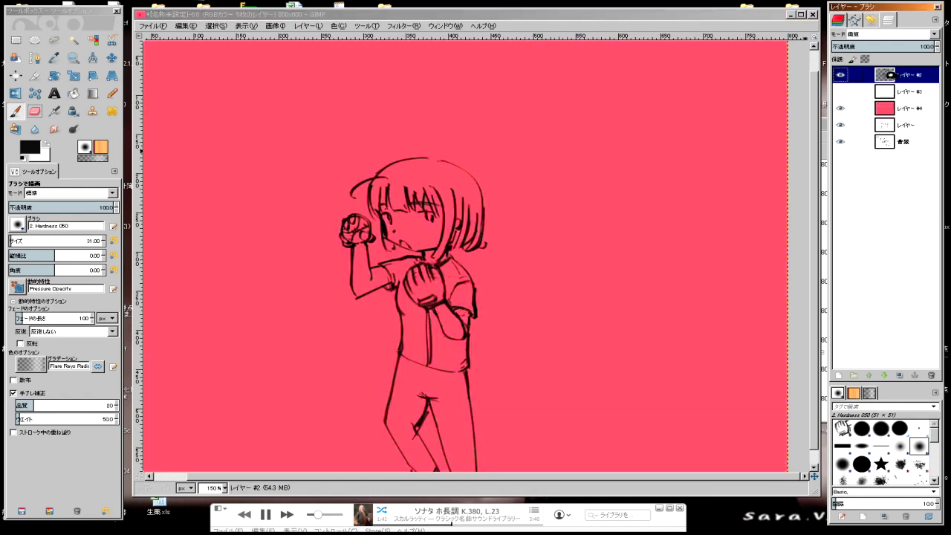
left_click(881, 34)
left_click(906, 81)
left_click(840, 91)
left_click(840, 91)
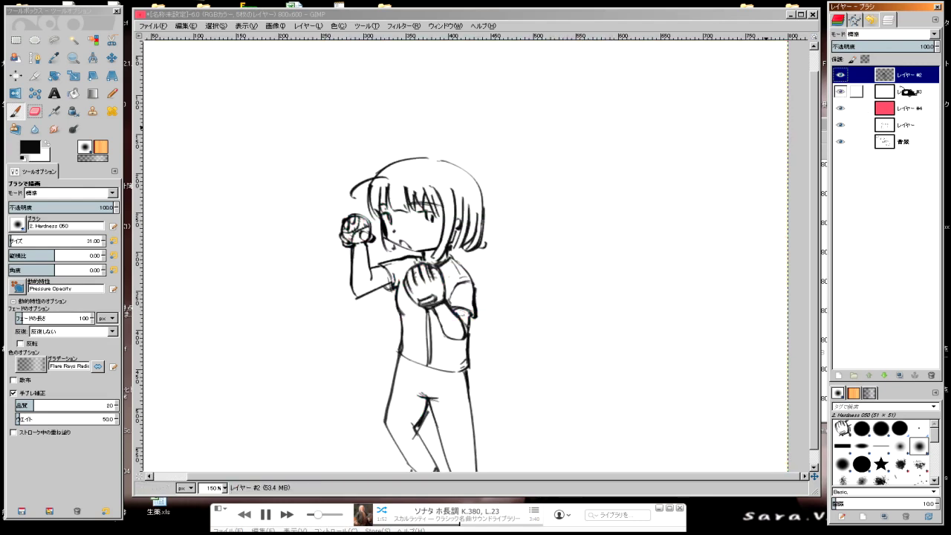
left_click(906, 91)
left_click(838, 376)
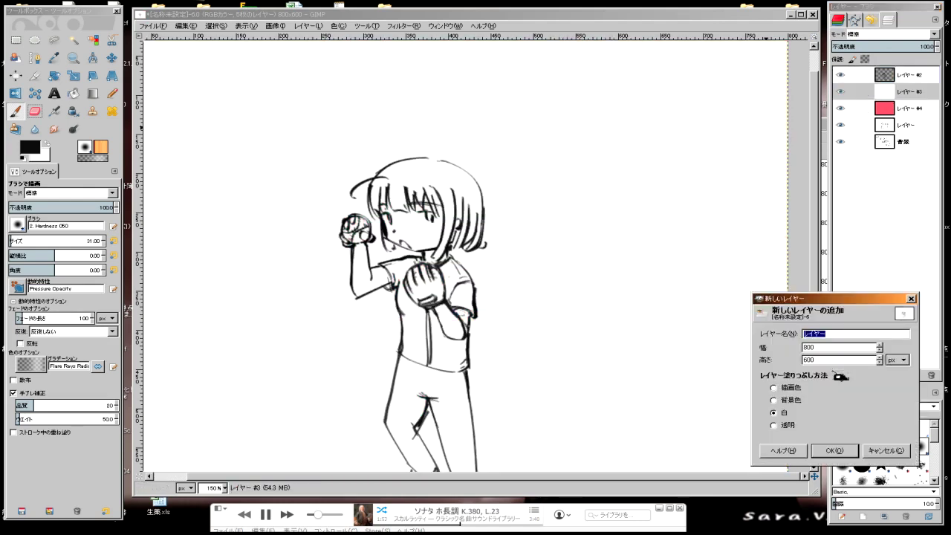
Step: Create a new transparent layer and place it just above the white layer
left_click(787, 431)
left_click(838, 451)
left_click_drag(894, 118, 897, 108)
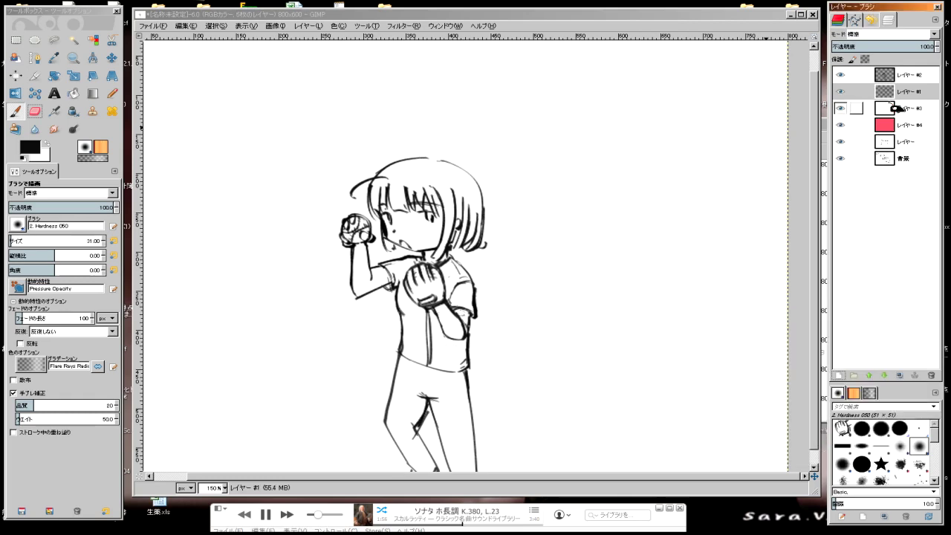
Step: Set the foreground to the yellow swatch and brush yellow strokes over the girl's face, torso and hips
left_click(29, 147)
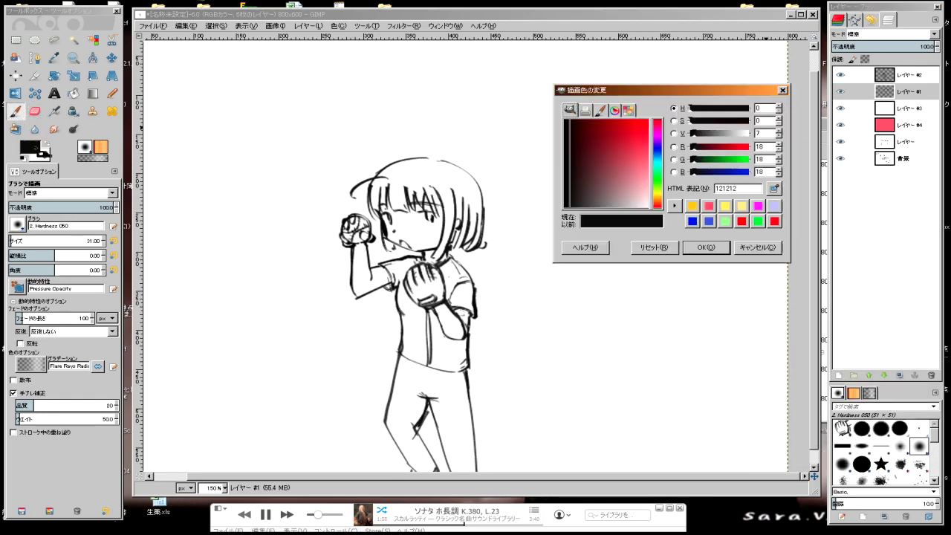
key("shift+e")
left_click(691, 206)
left_click(704, 247)
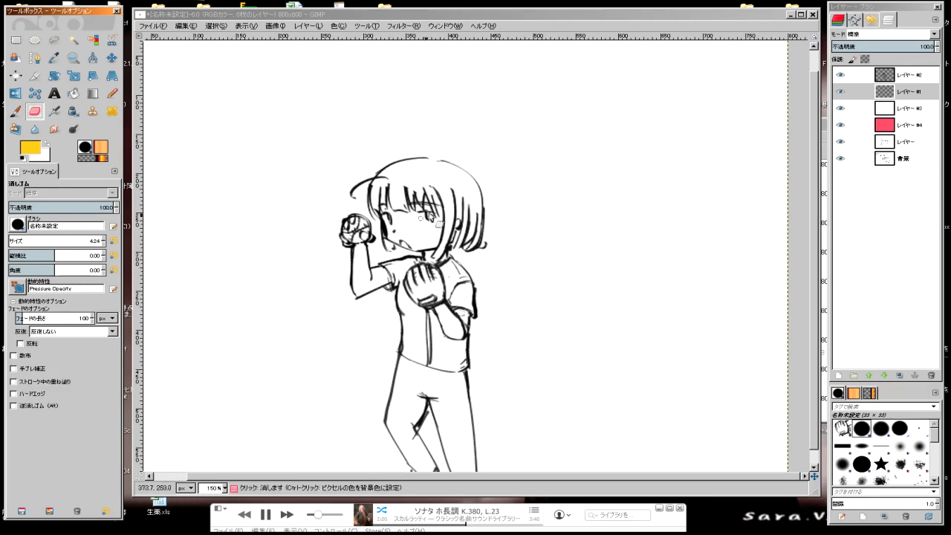
left_click(15, 110)
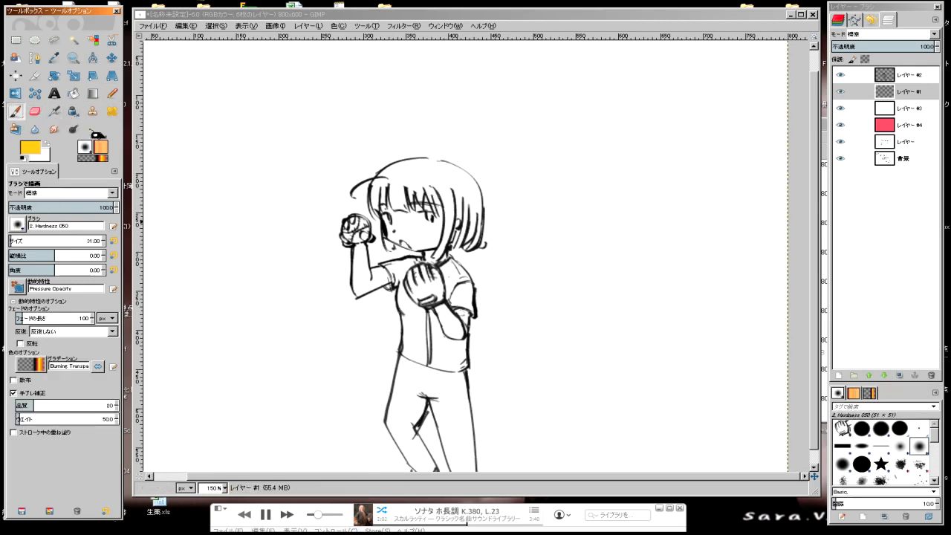
left_click_drag(446, 214, 362, 318)
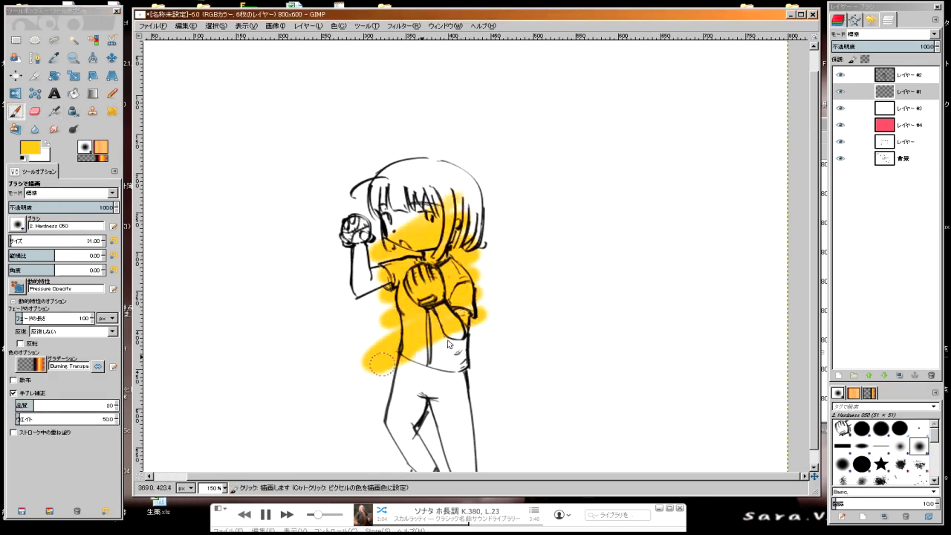
Step: Switch to a solid brush and fill the face, torso and hips with solid yellow
left_click(18, 224)
left_click(18, 242)
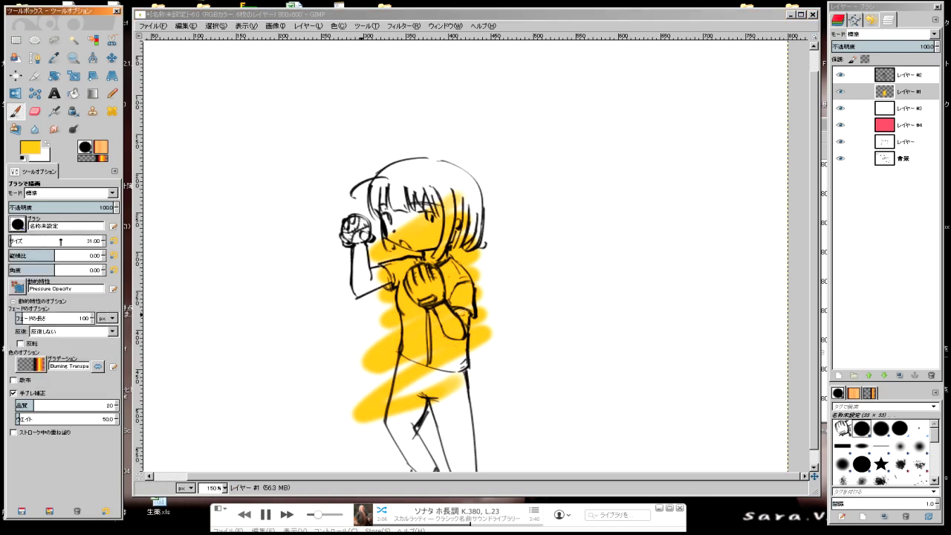
left_click_drag(426, 216, 509, 380)
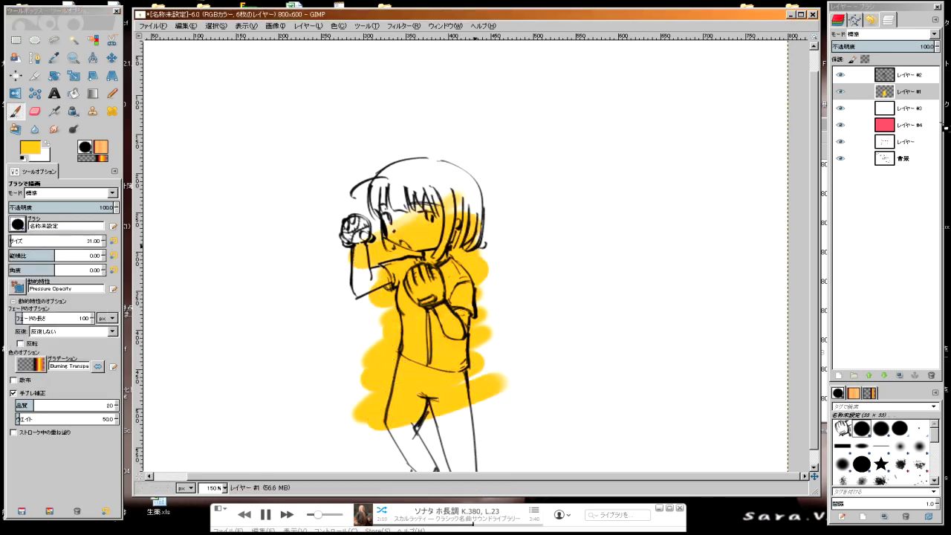
left_click(906, 76)
right_click(912, 80)
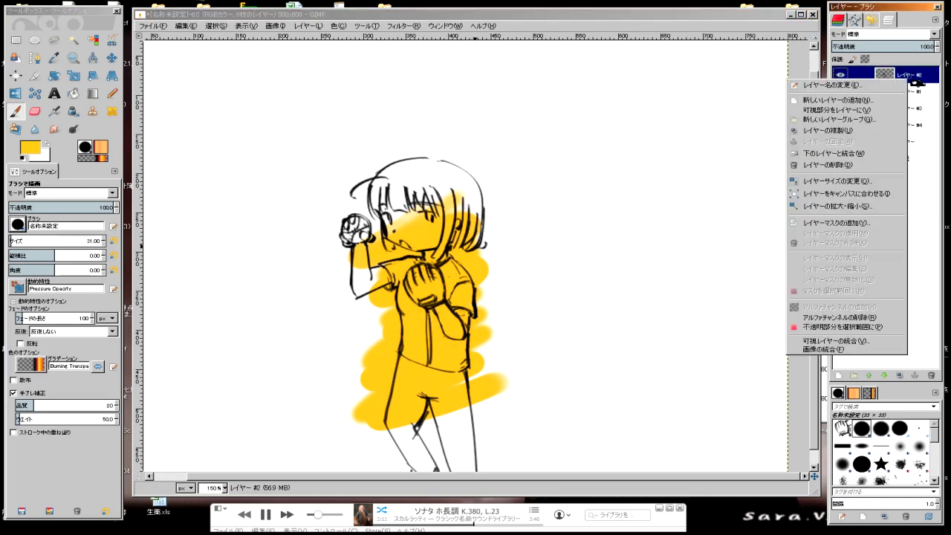
Step: Merge ink layer レイヤー #2 down, hide the white backdrop, and reset colours to black and white
left_click(896, 154)
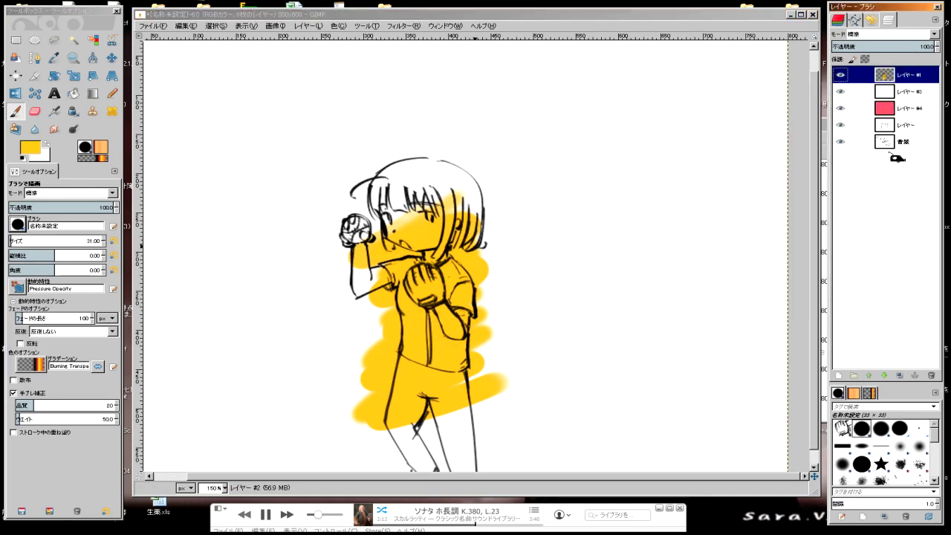
left_click(840, 91)
key("d")
Step: Rectangle-select the whole figure, cut and paste it, and move it up and right
key("r")
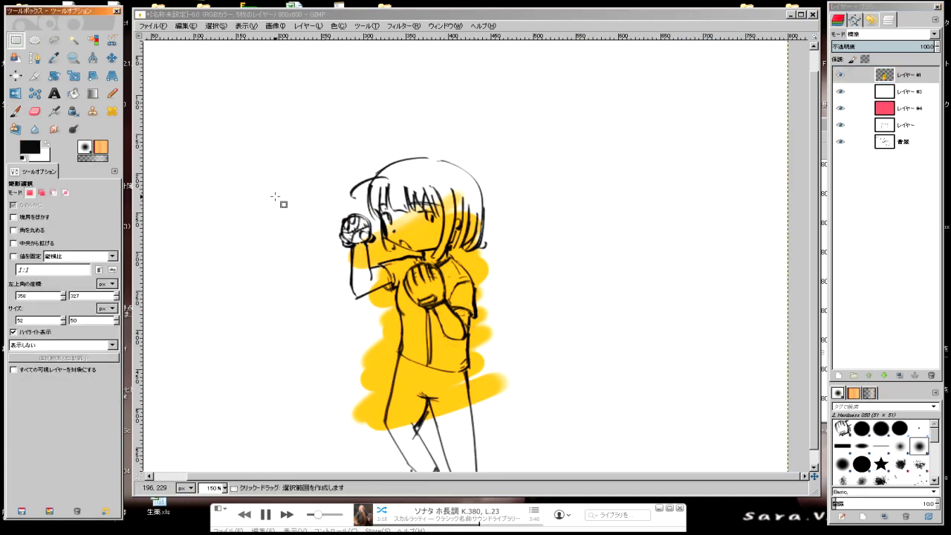
left_click_drag(304, 117, 527, 471)
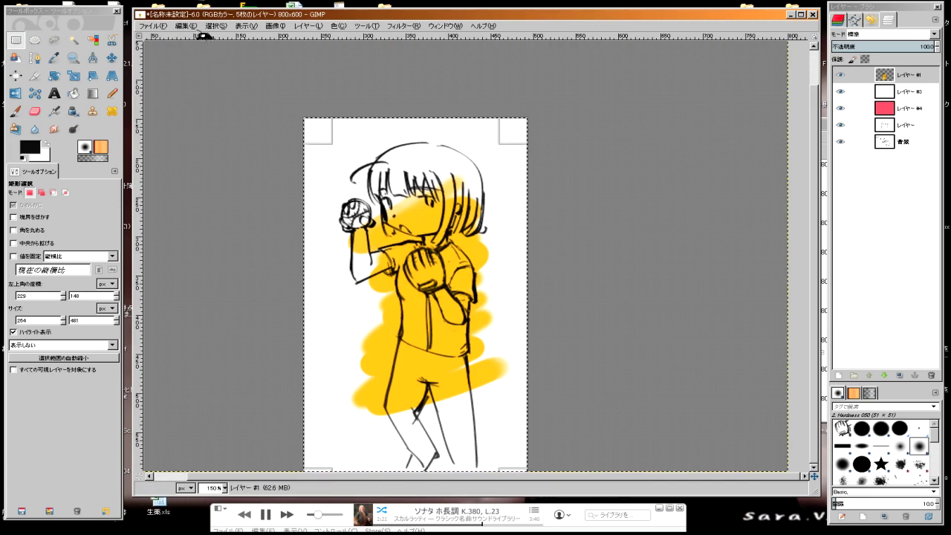
left_click(186, 25)
left_click(212, 88)
left_click(186, 25)
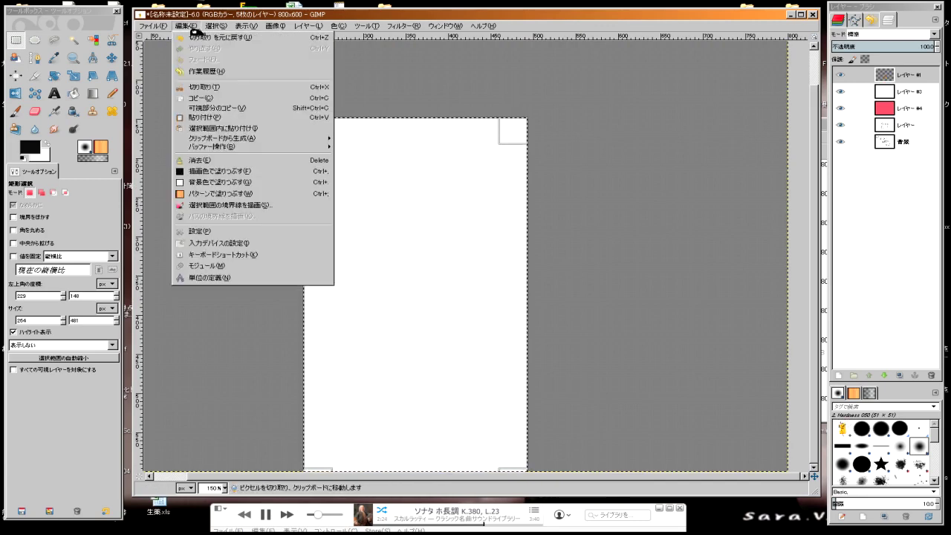
left_click(216, 117)
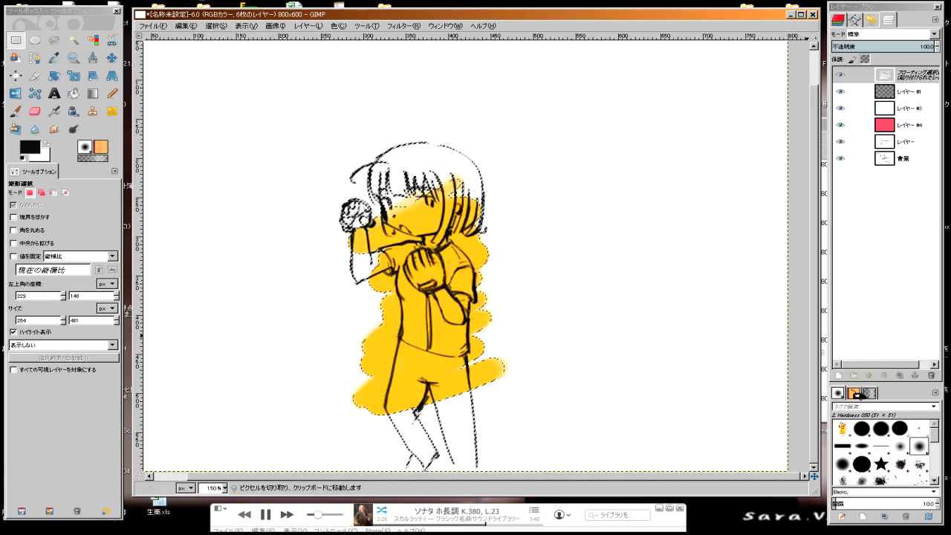
left_click(111, 57)
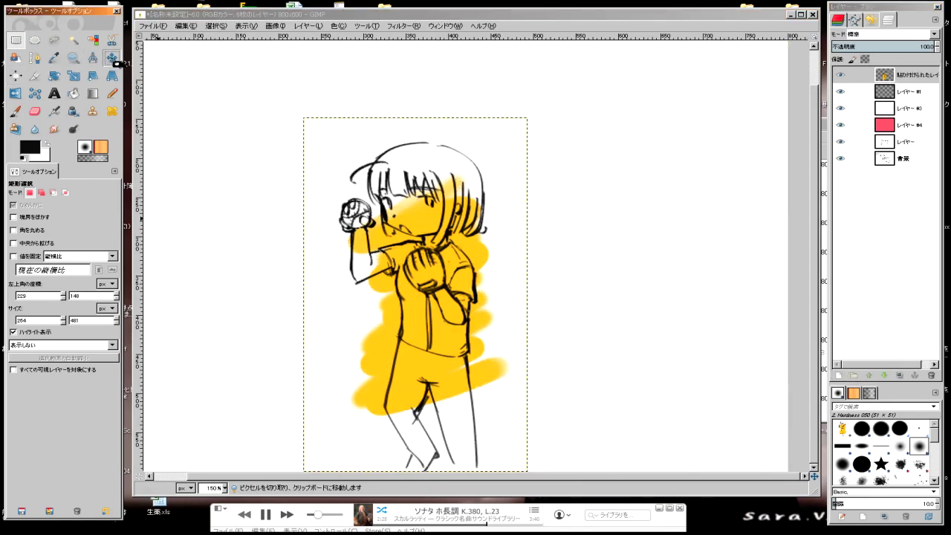
mouse_move(410, 293)
left_mouse_down()
mouse_move(518, 253)
mouse_move(586, 291)
mouse_move(594, 223)
mouse_move(347, 238)
mouse_move(616, 245)
left_mouse_up()
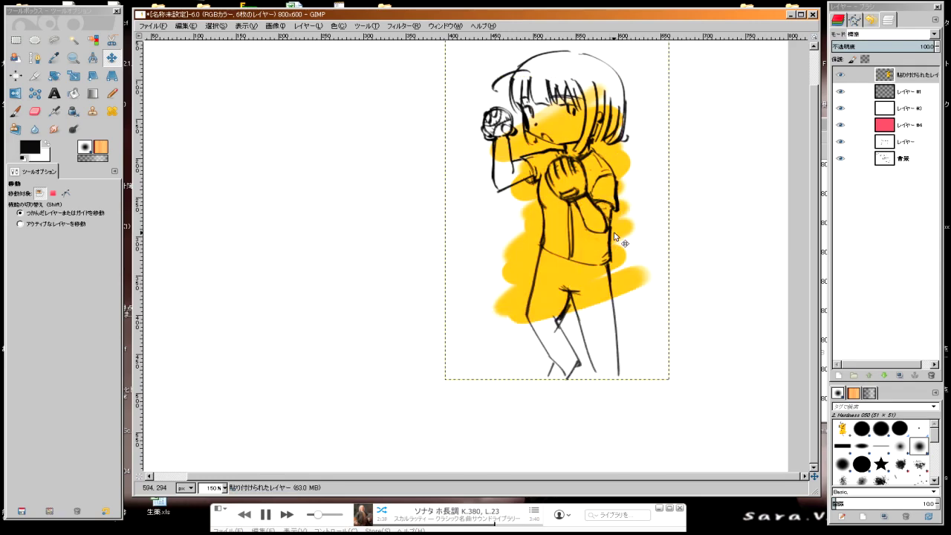
Step: Anchor the pasted figure, then undo back to the plain black ink lines on white
key("ctrl+z")
key("ctrl+z")
key("ctrl+z")
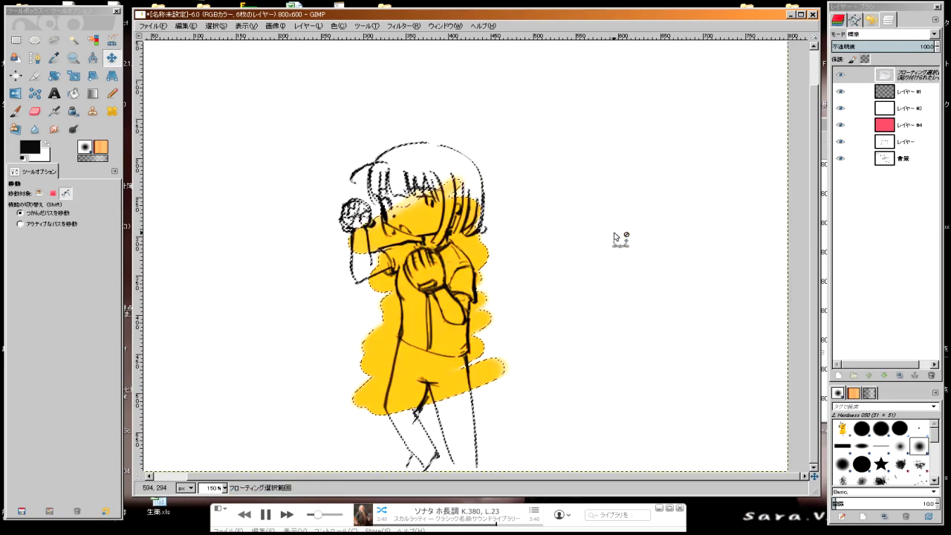
key("ctrl+h")
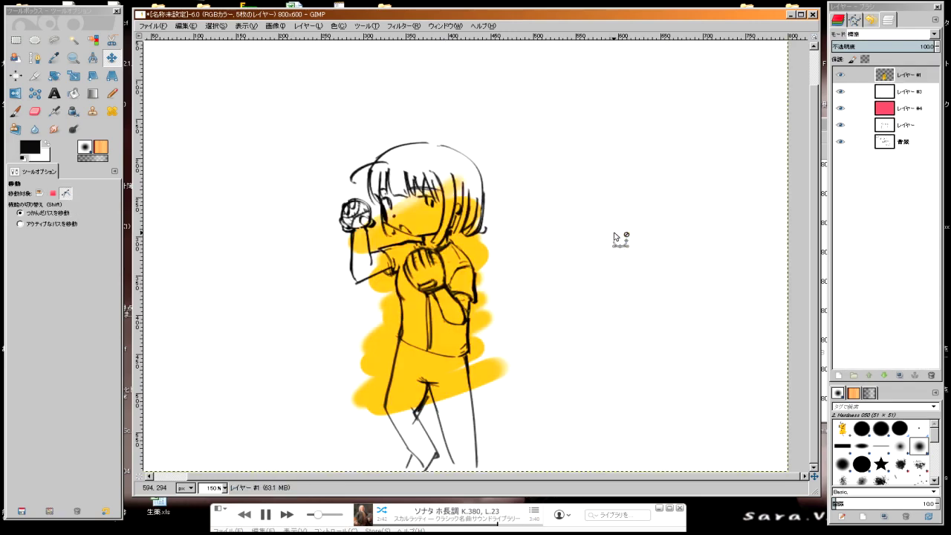
key("ctrl+z")
key("ctrl+z")
key("ctrl+z")
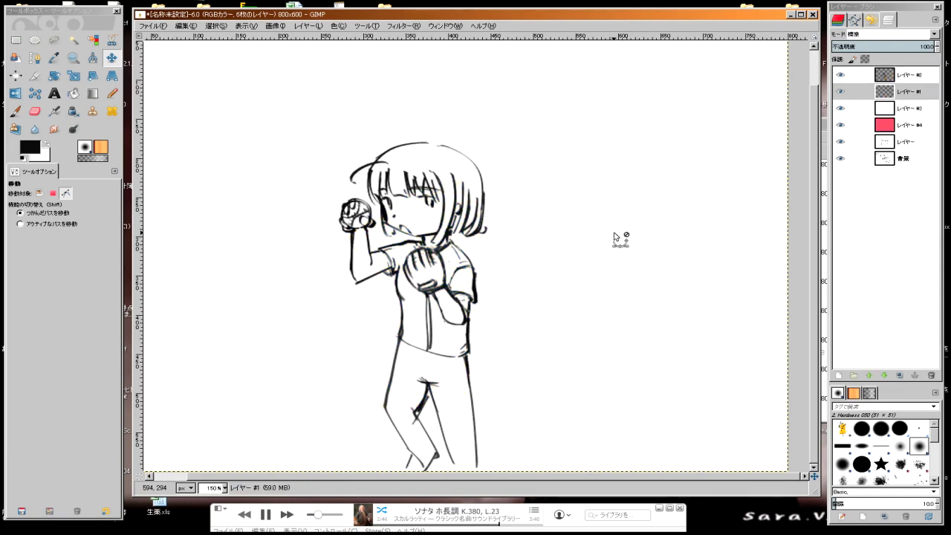
key("p")
scroll(303, 171, "down", 1)
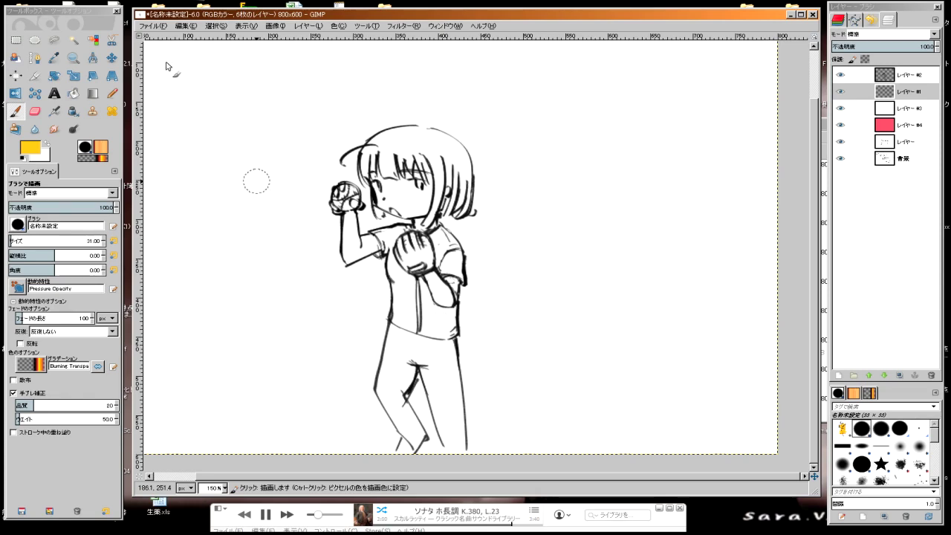
Step: Save the drawing as oekaki.xcf in the home folder
key("m")
left_click(152, 25)
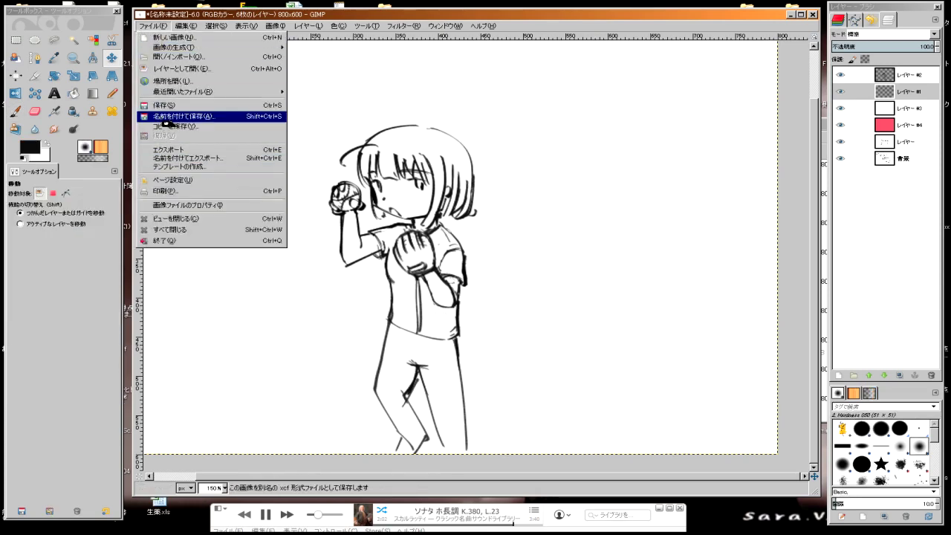
left_click(165, 121)
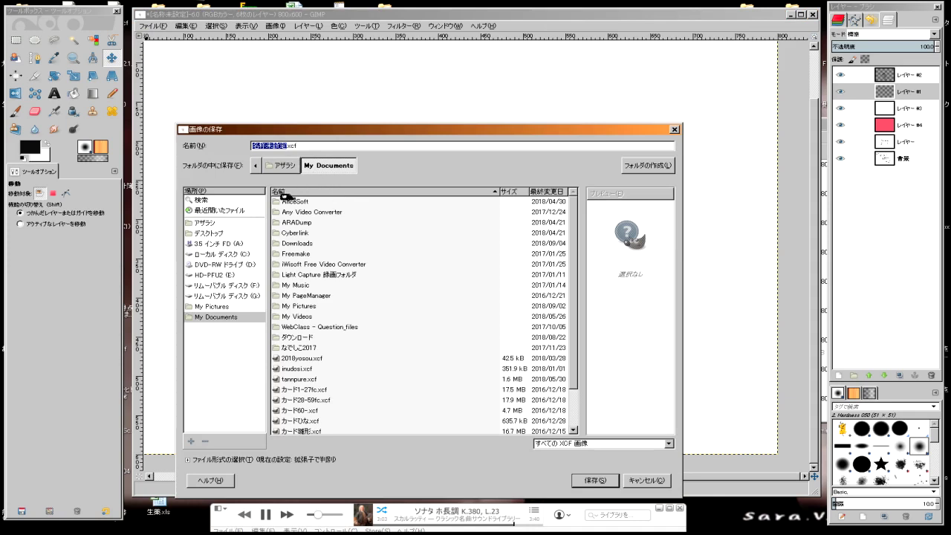
left_click(221, 223)
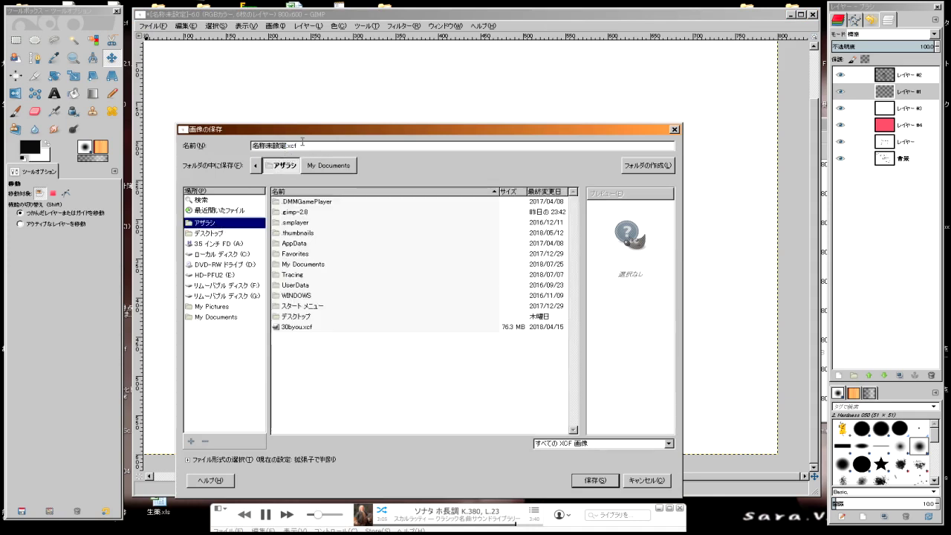
type("oekaki")
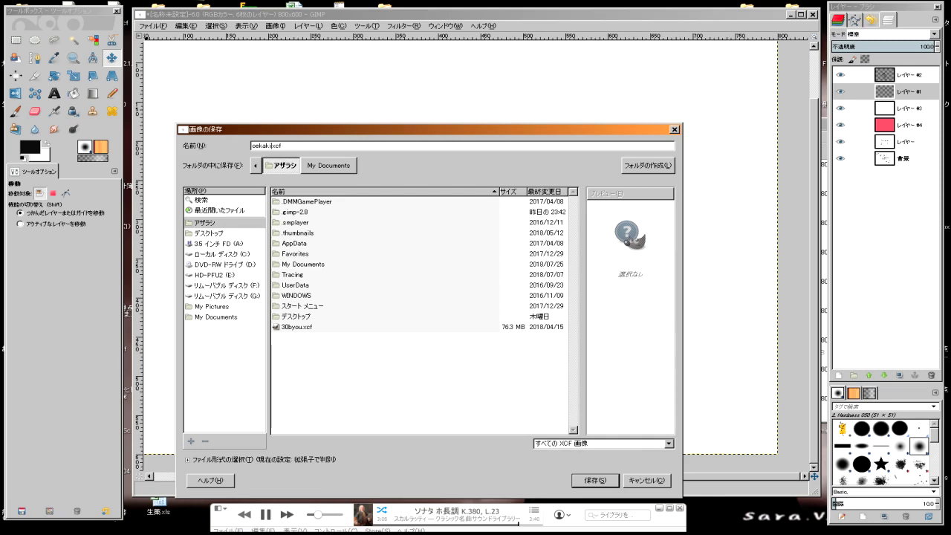
left_click(587, 481)
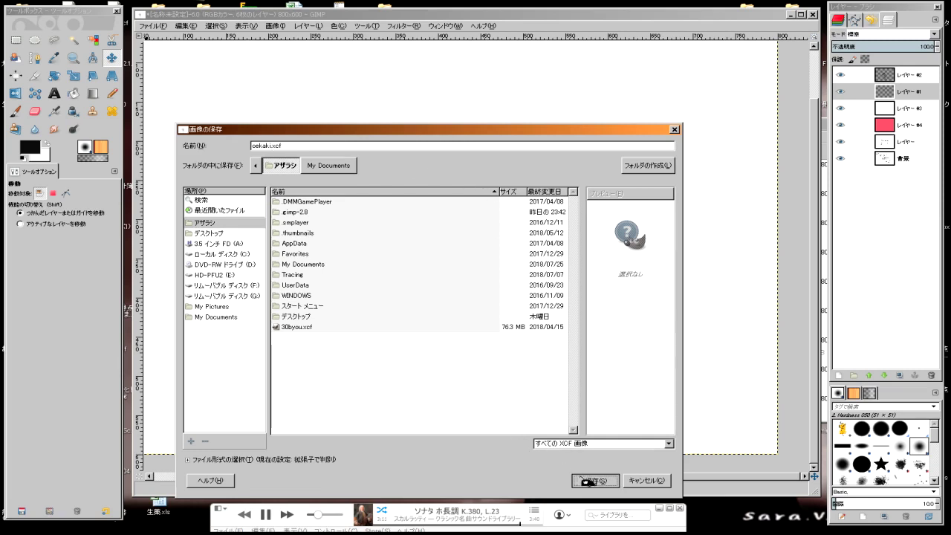